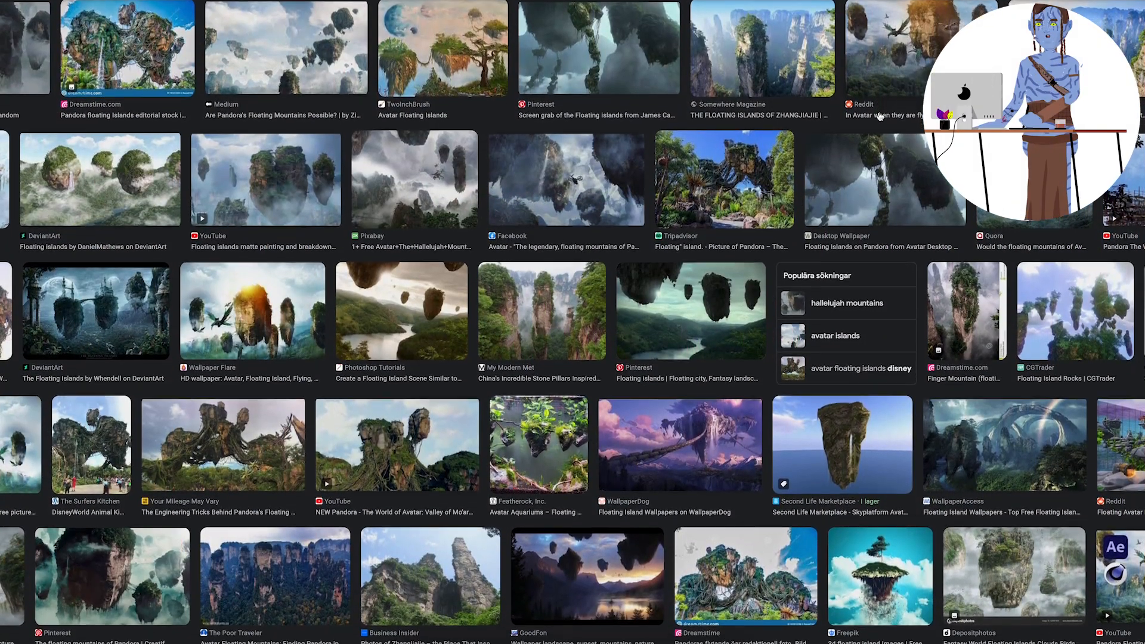
Browse the image results for reference pictures of Avatar-style floating islands.
scroll(879, 117, "down", 3)
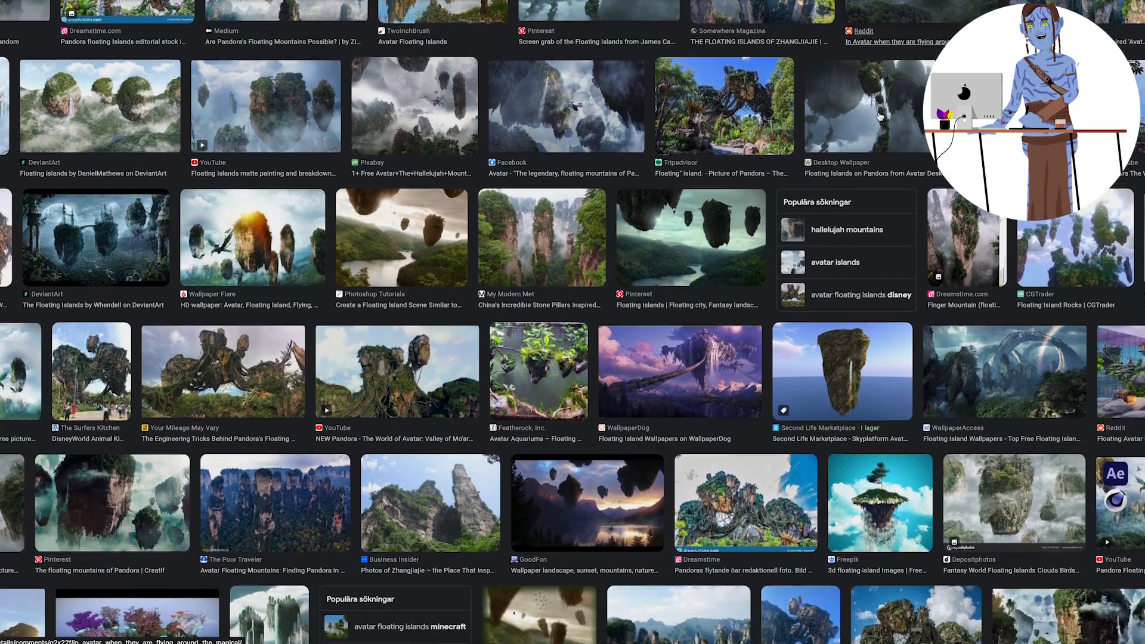
scroll(879, 116, "down", 3)
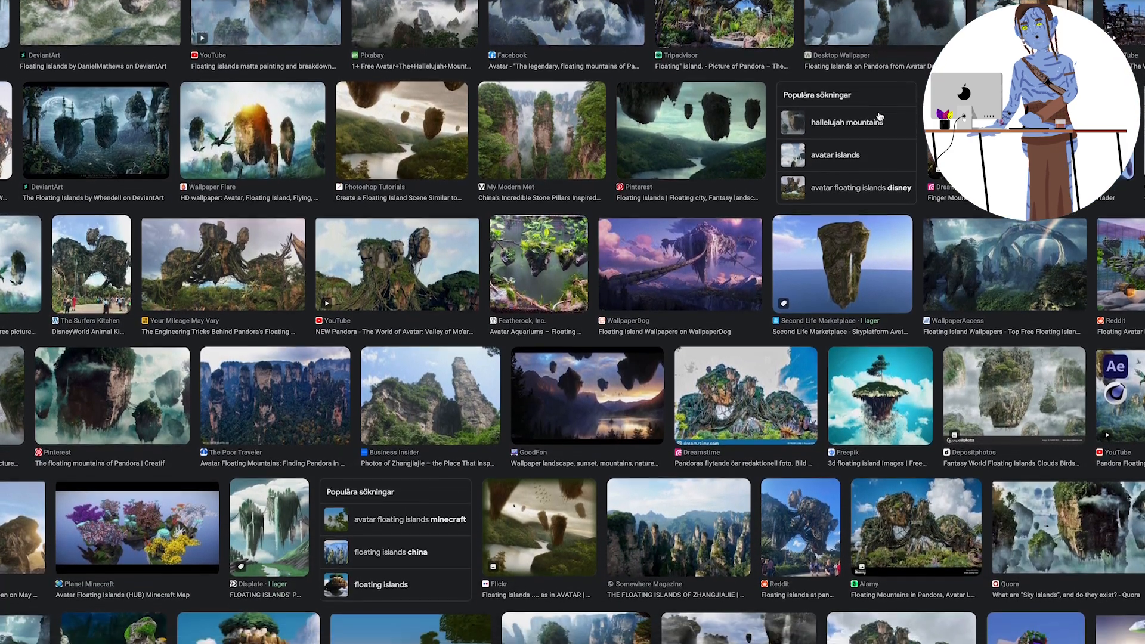
scroll(880, 116, "down", 3)
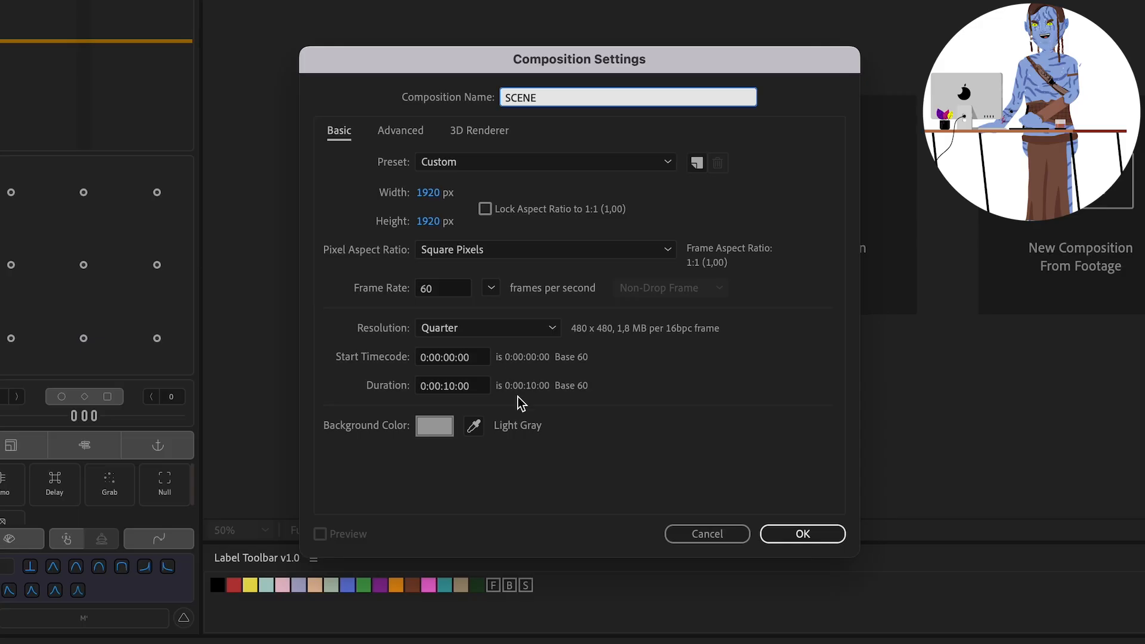
Set the SCENE composition's height to 1080 px and create the composition.
left_click(441, 218)
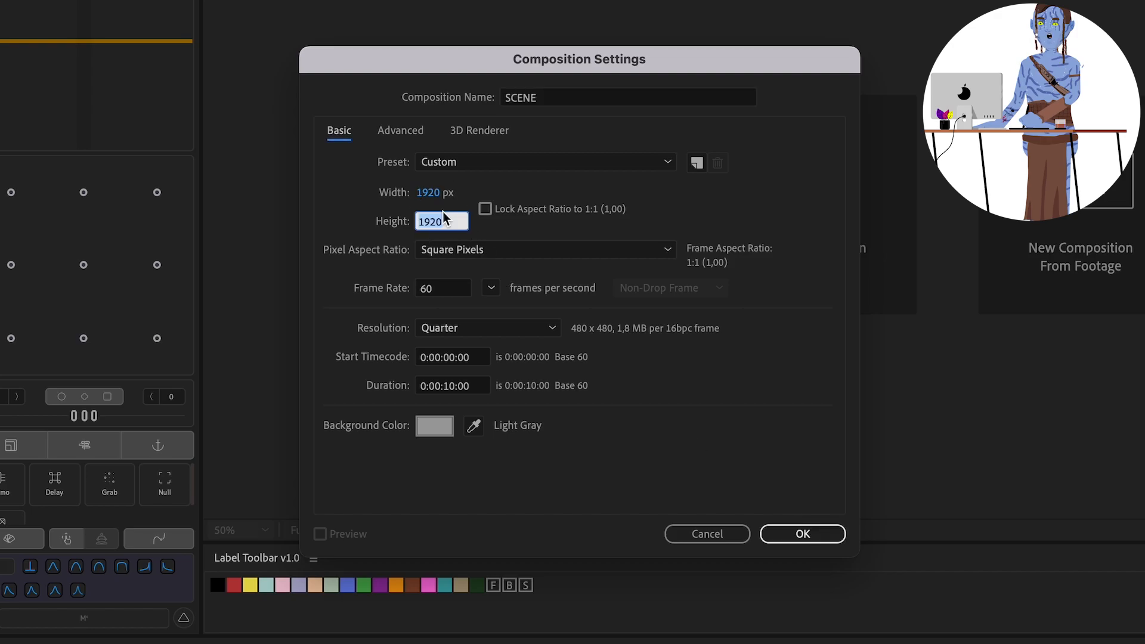
type("1080")
key("Return")
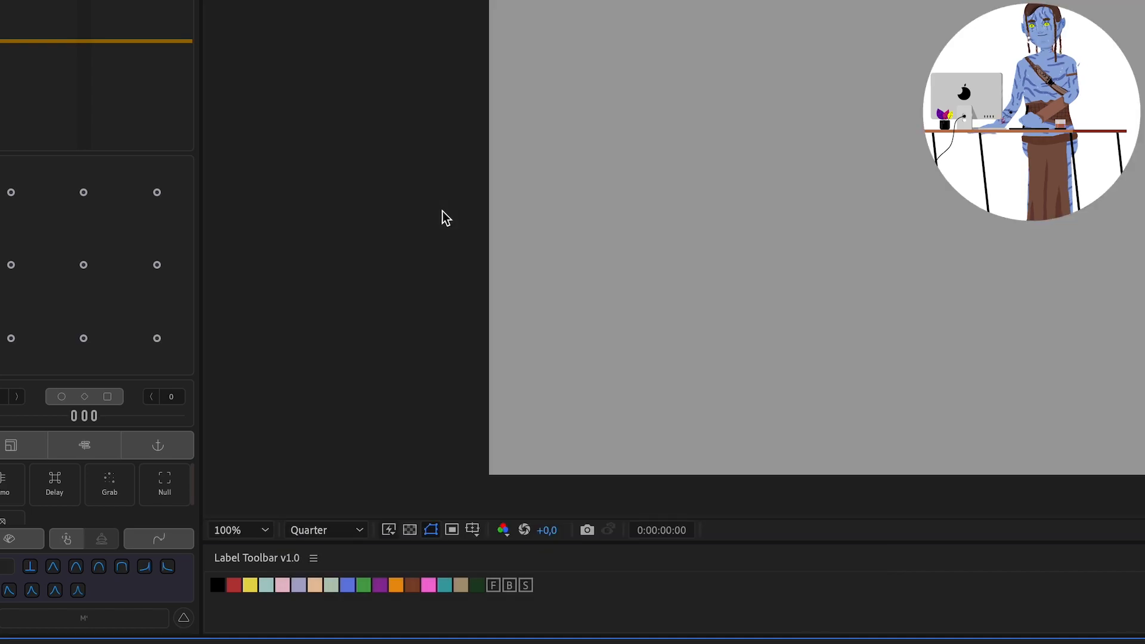
Create a composition-sized white solid named BG.
key("super+y")
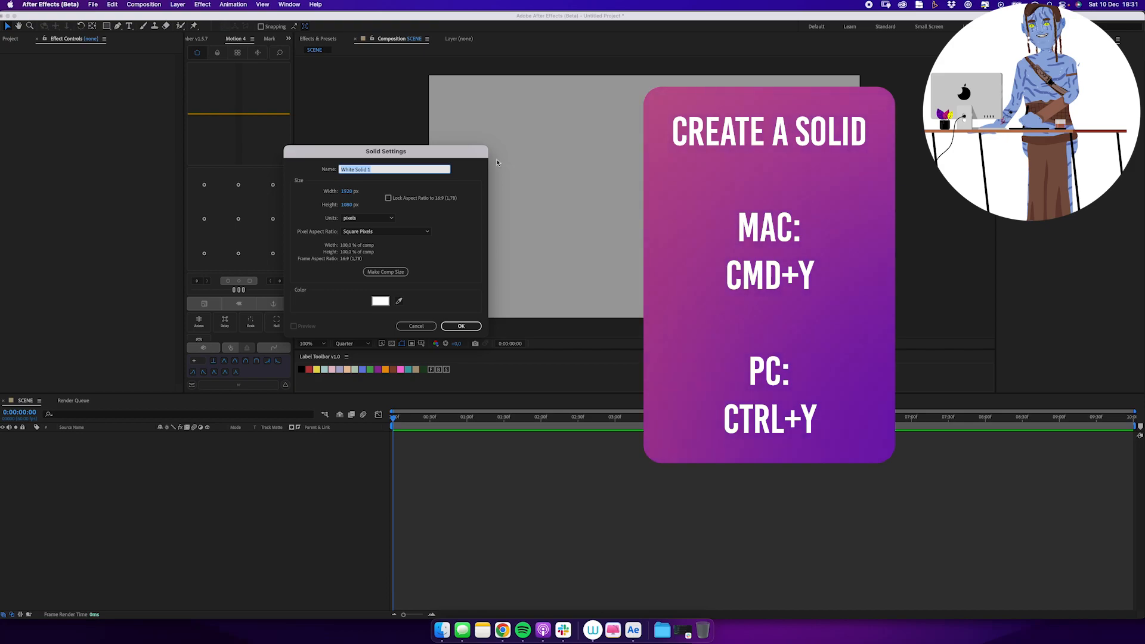
type("BG")
key("Return")
Find the Gradient Ramp effect and apply it to the BG solid.
left_click(325, 40)
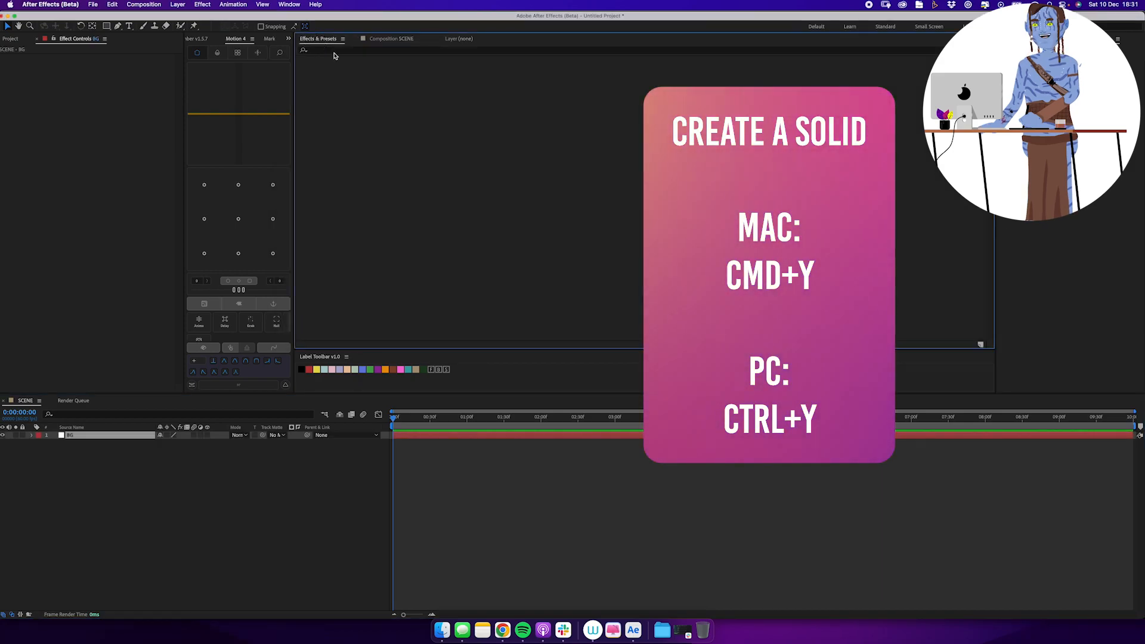
left_click(351, 50)
type("gradient")
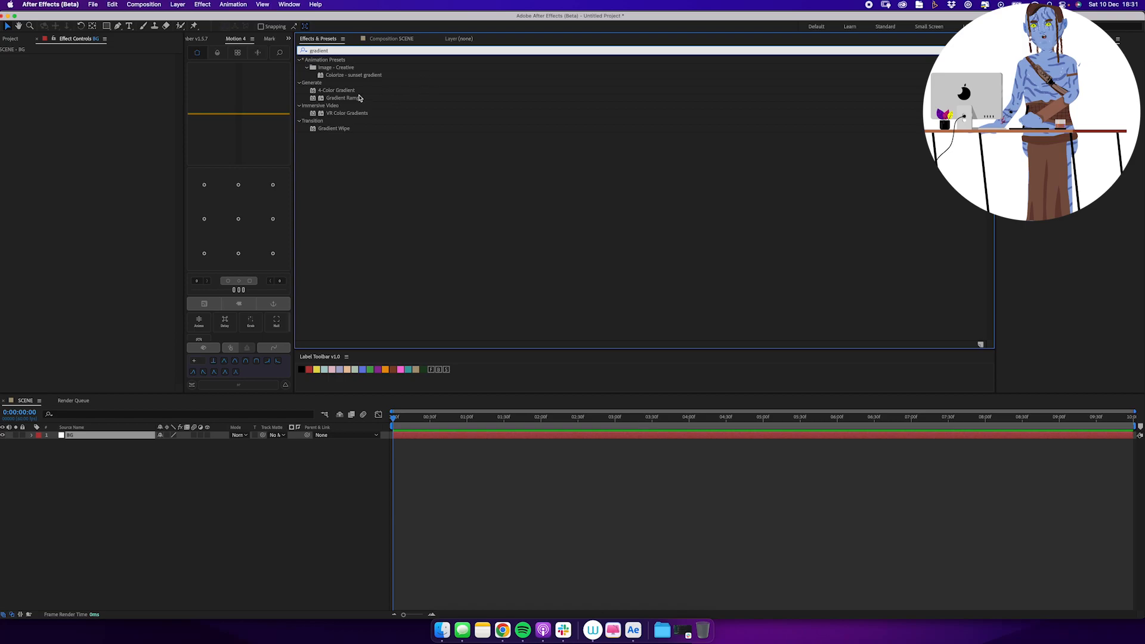
double_click(359, 97)
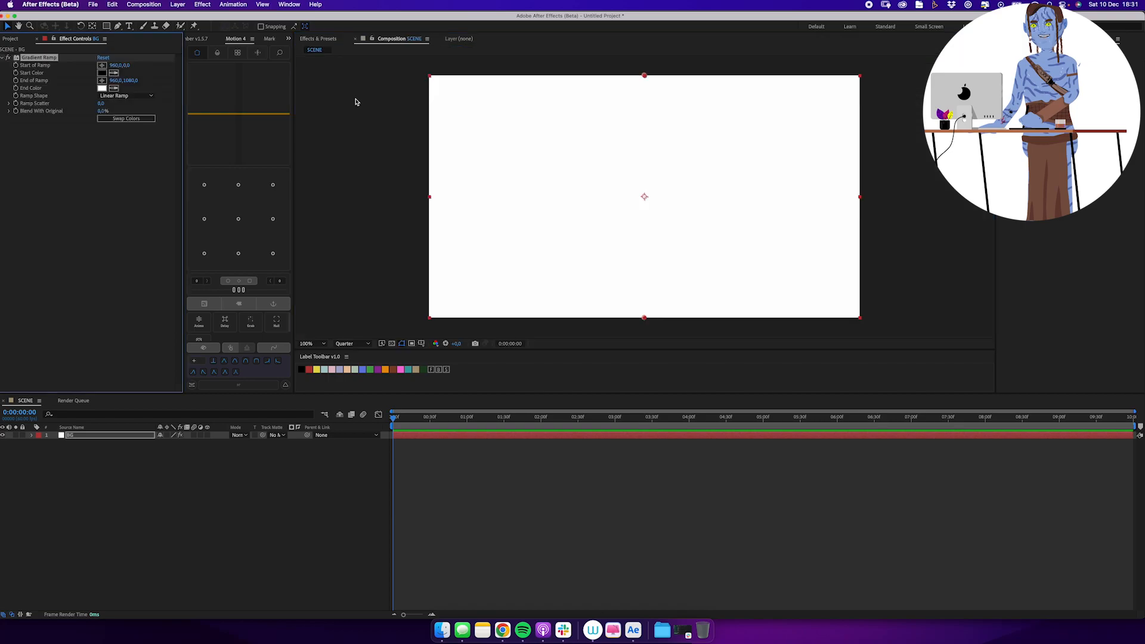
Set the ramp's start color to sky blue 73C6FF and move its end point below the frame to about 970, 1232.
left_click(102, 73)
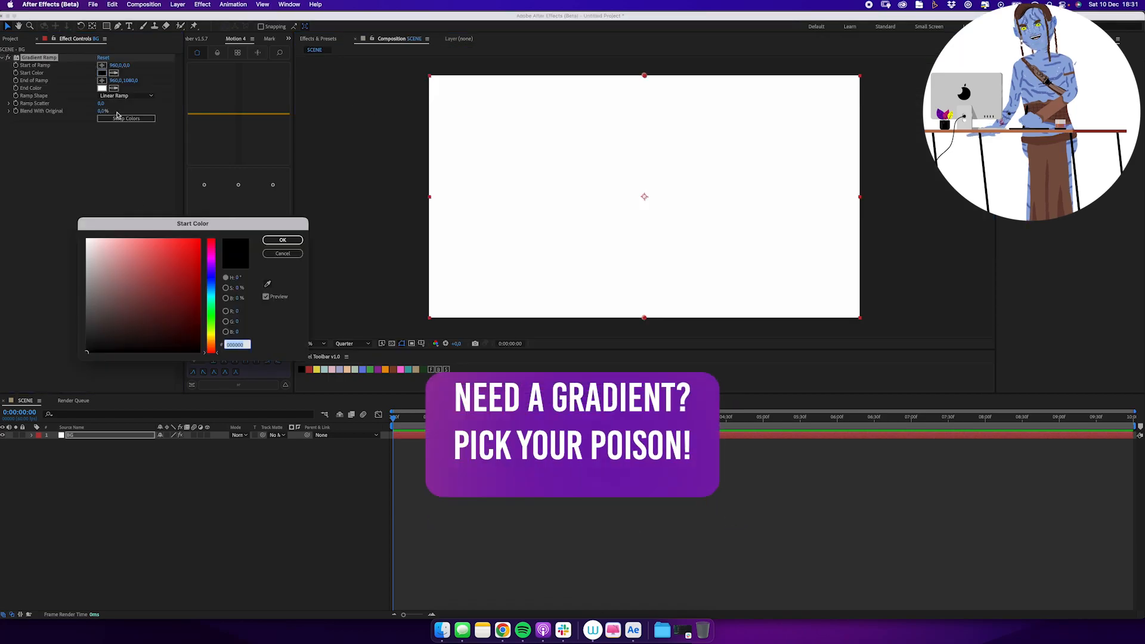
left_click_drag(186, 278, 147, 235)
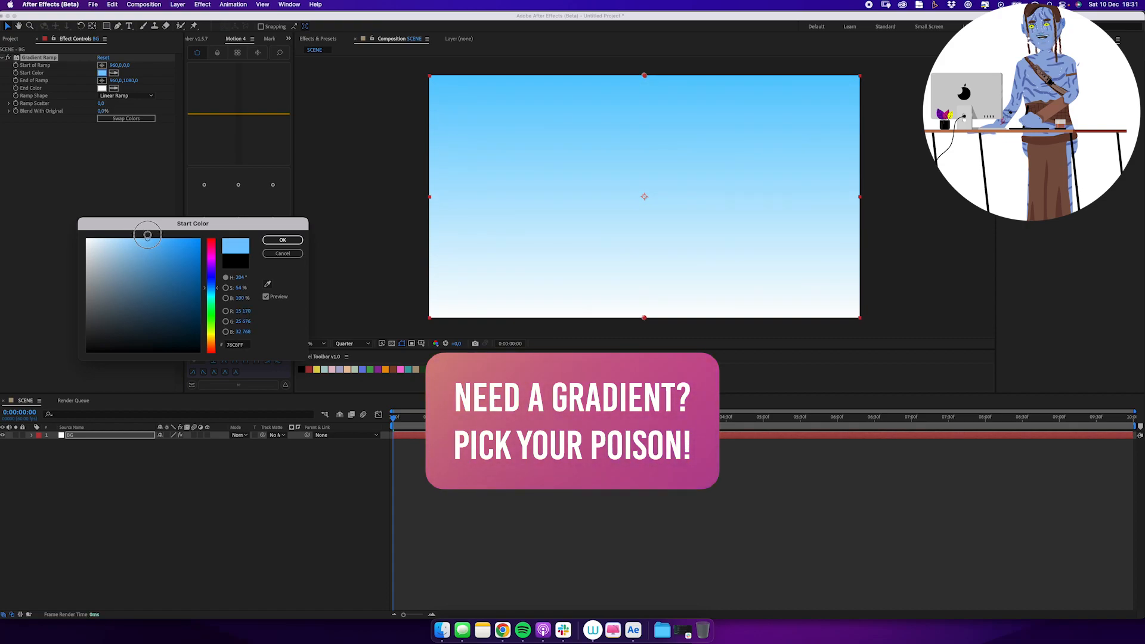
left_click(283, 241)
left_click_drag(642, 318, 645, 348)
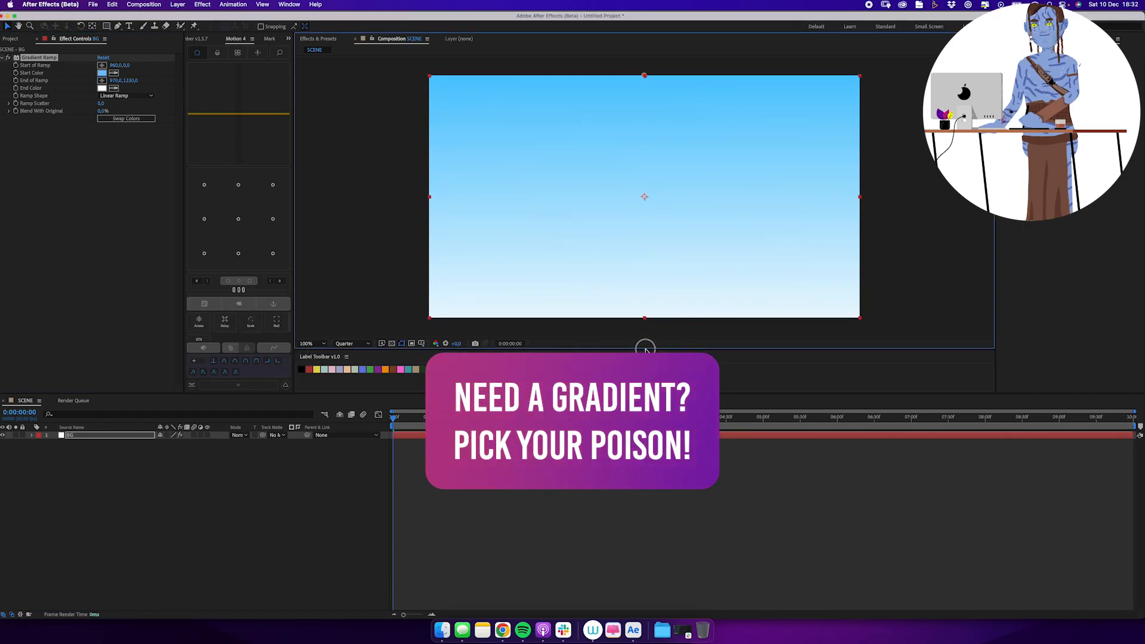
Change the ramp's start color to a slightly darker, less saturated blue.
left_click(102, 72)
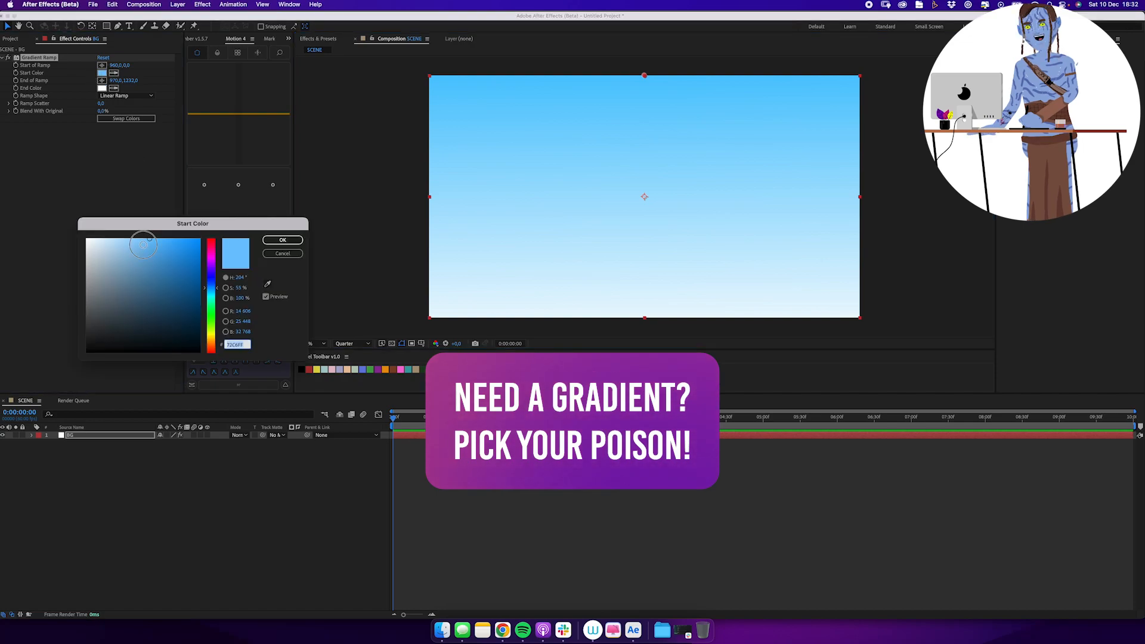
left_click_drag(145, 251, 136, 248)
left_click(282, 241)
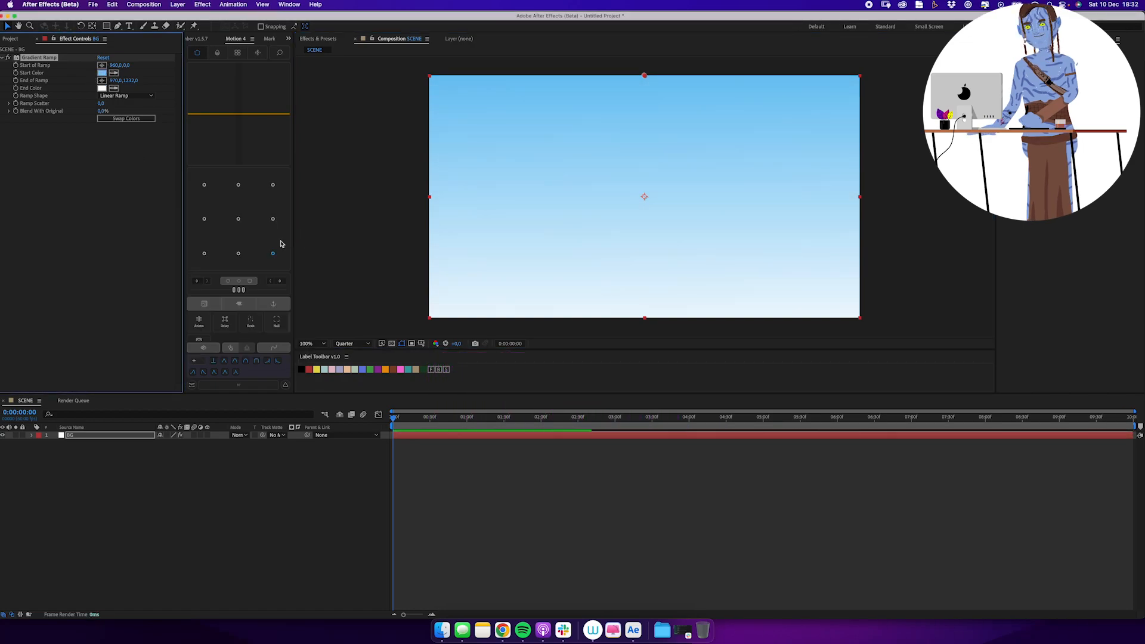
Add a null object and a camera named CAM to the scene, and parent the camera to the null.
left_click(172, 494)
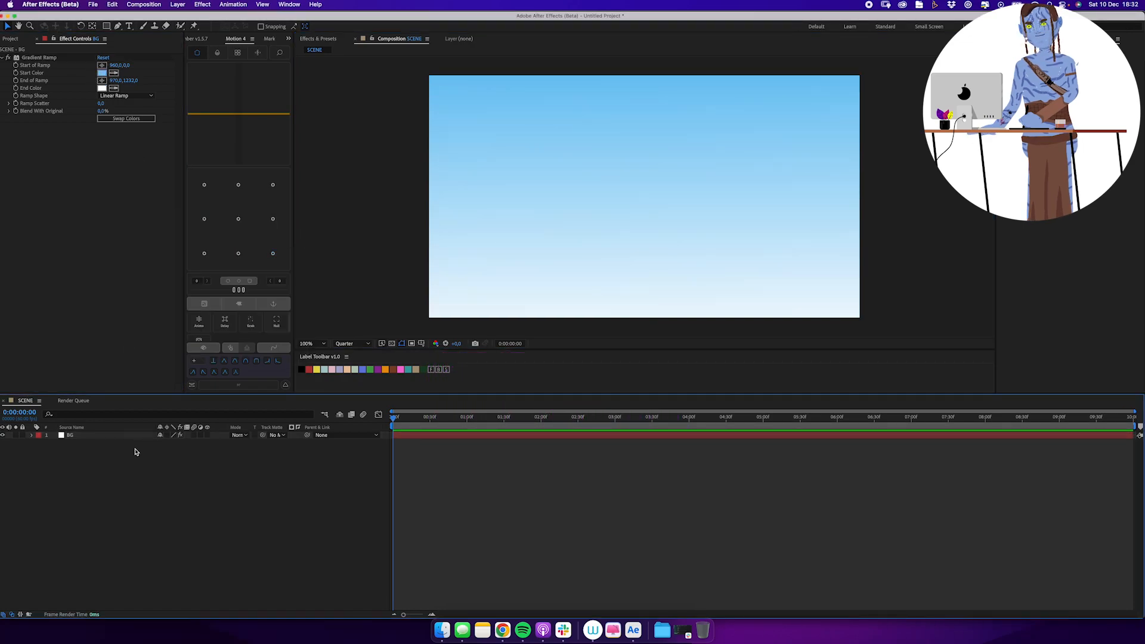
key("super+alt+shift+y")
key("super+alt+shift+c")
type("CAM")
key("Return")
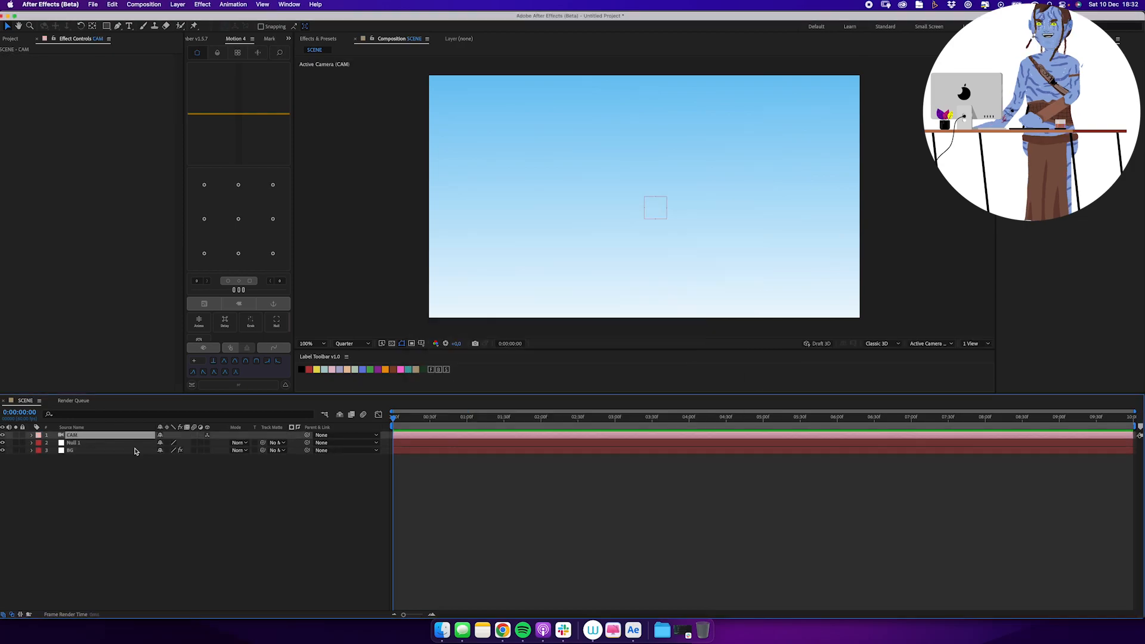
left_click_drag(308, 434, 290, 444)
left_click_drag(279, 449, 75, 446)
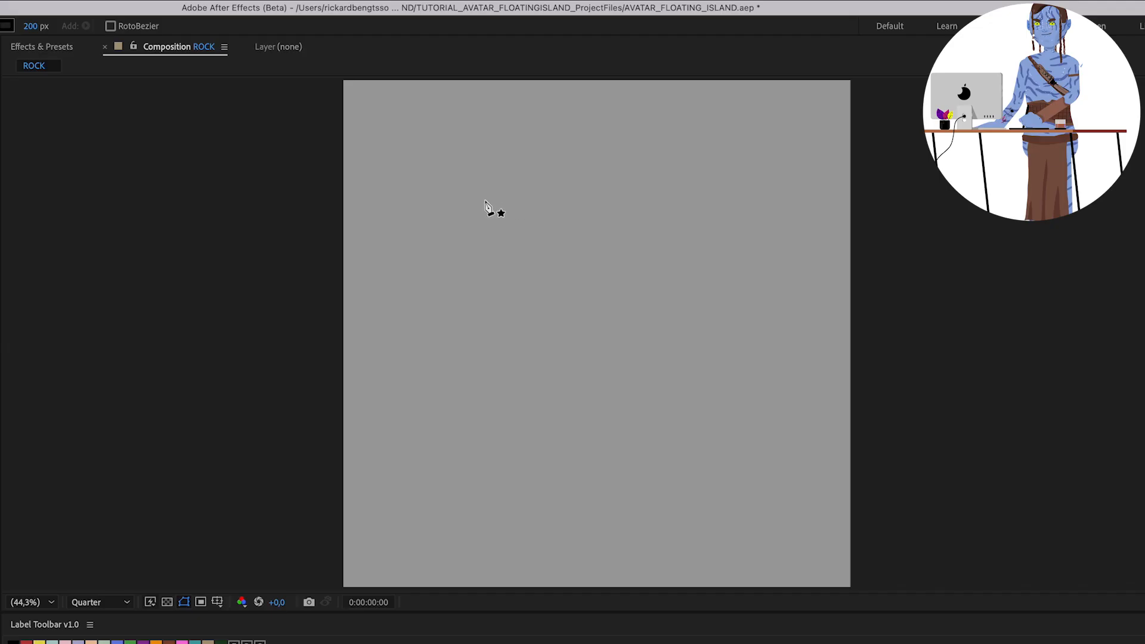
Draw a tall, closed, angular rock outline in the ROCK composition with the Pen tool, tapering downward, and raise its upper-right point.
left_click(644, 147)
left_click(548, 142)
left_click(485, 162)
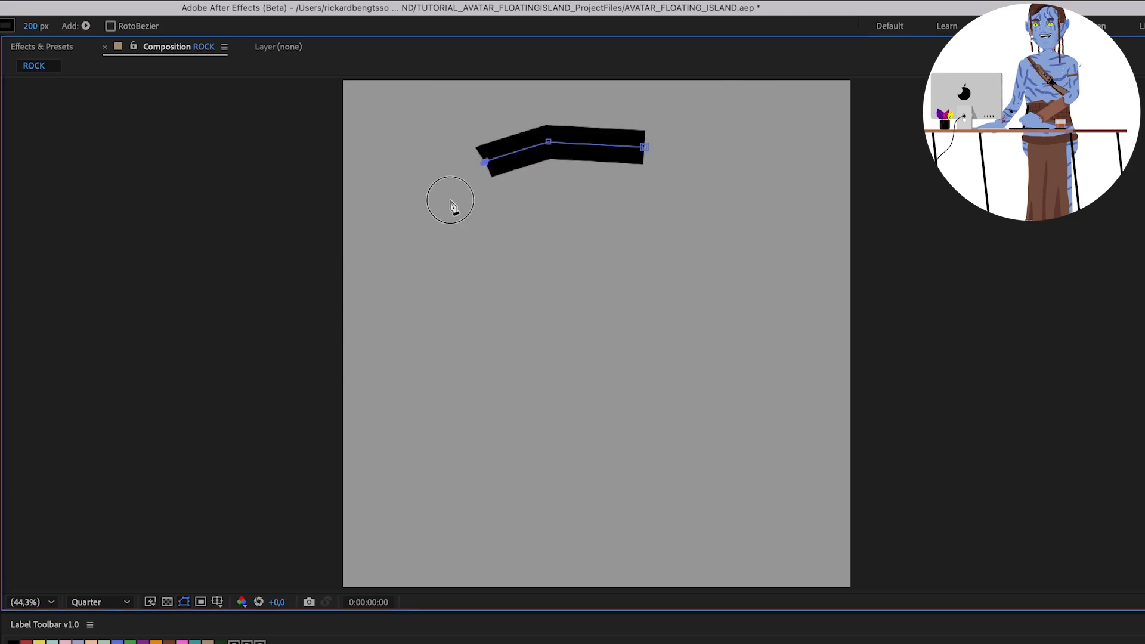
left_click(437, 413)
left_click(470, 459)
left_click(488, 508)
left_click(534, 549)
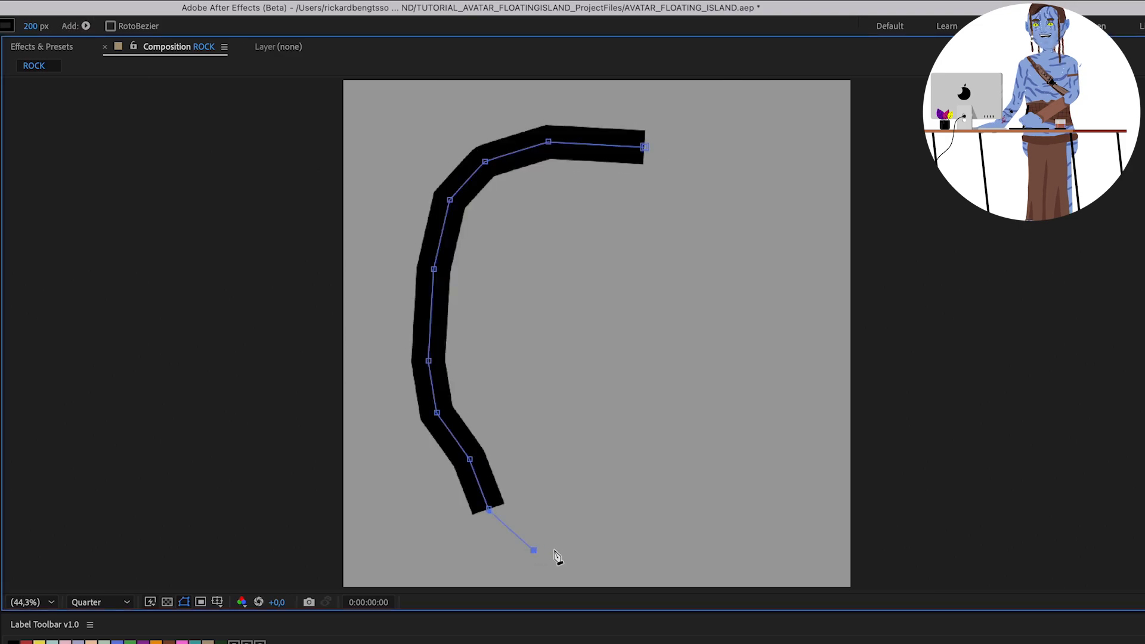
left_click(580, 540)
left_click(607, 517)
left_click(658, 506)
left_click(681, 459)
left_click(720, 442)
left_click(725, 361)
left_click(731, 291)
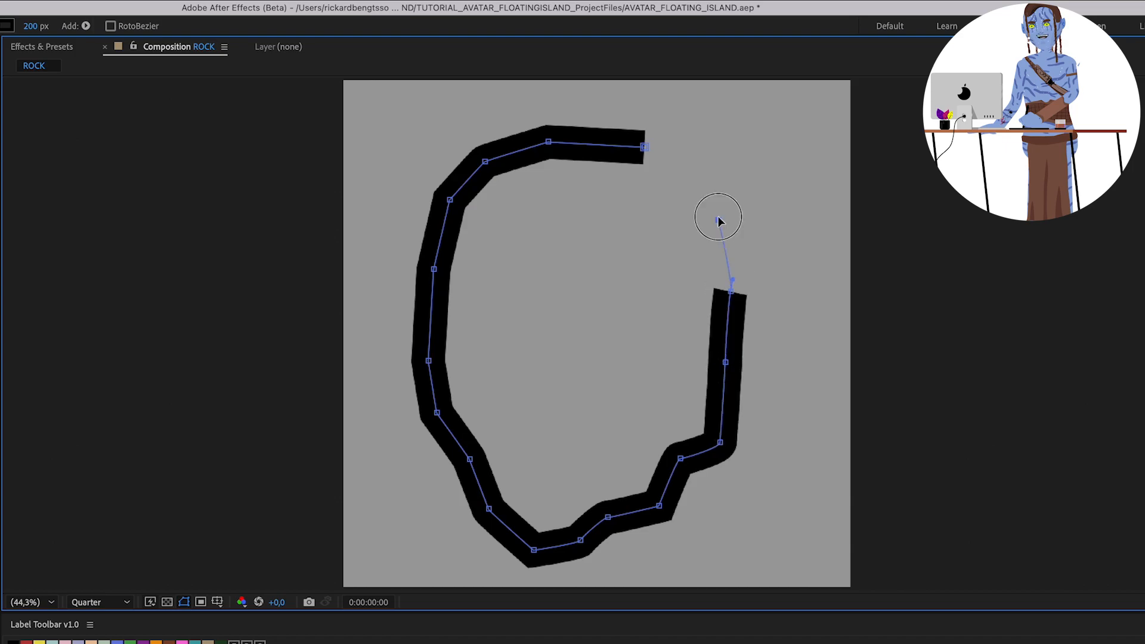
left_click(718, 221)
key("v")
left_click_drag(718, 220, 720, 194)
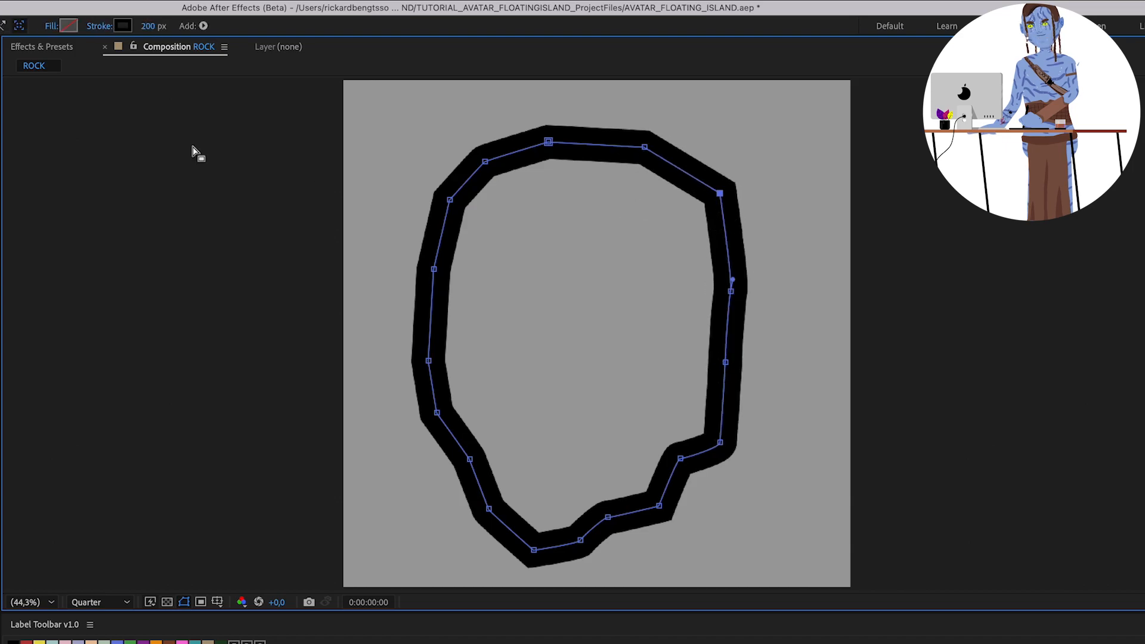
Set the rock shape's stroke to None.
left_click(100, 27)
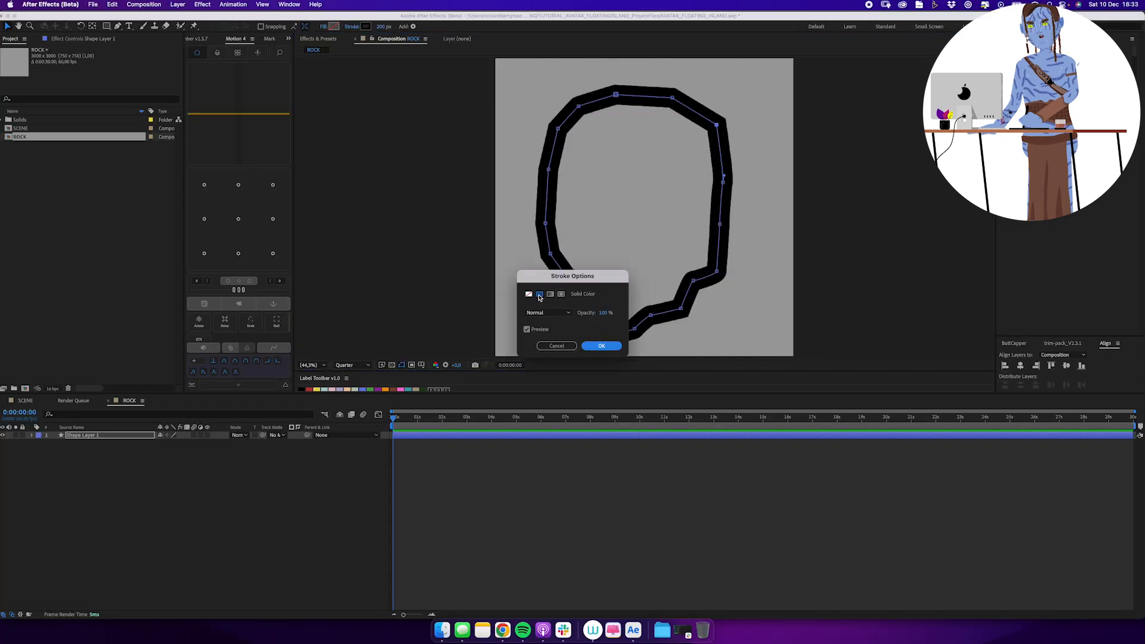
left_click(529, 294)
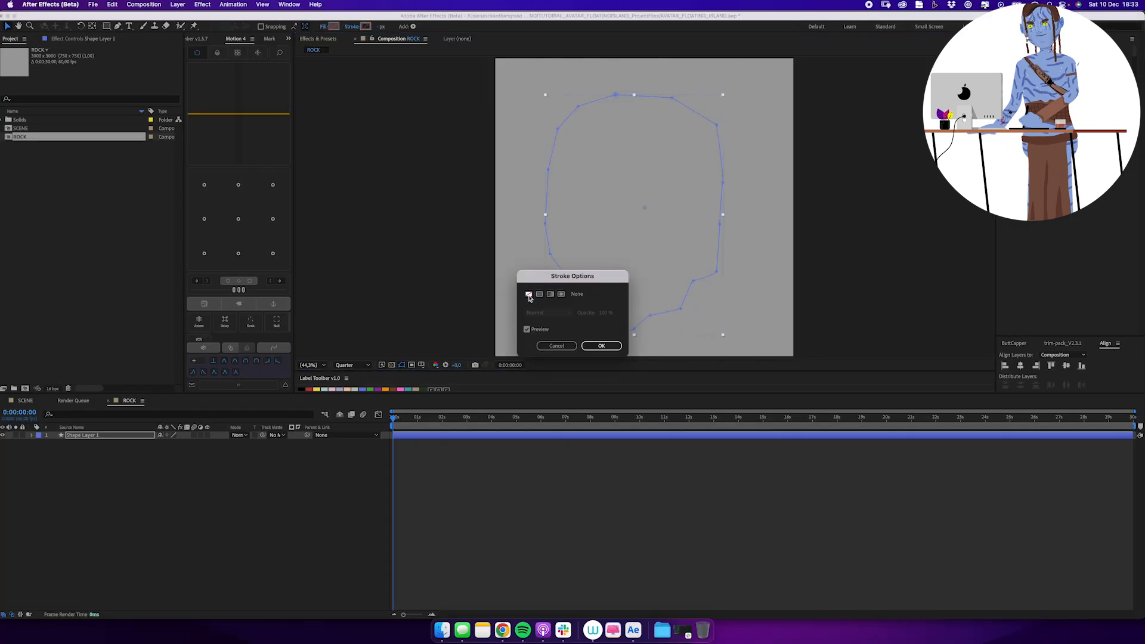
key("Return")
Set the rock shape's fill to a muted reddish brown.
left_click(334, 27)
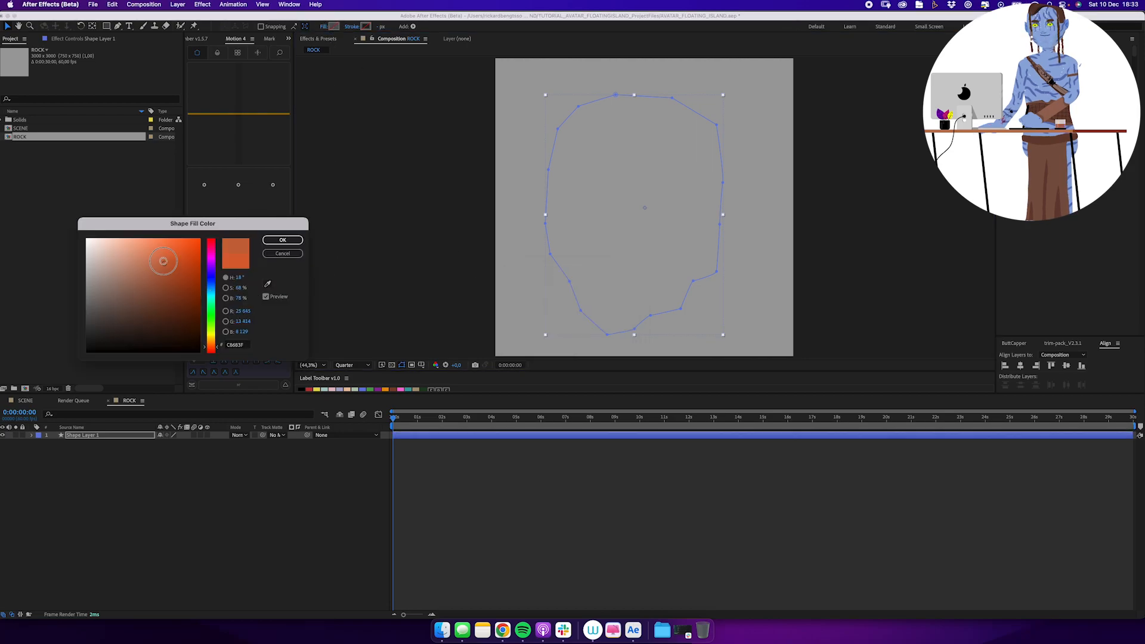
left_click(126, 259)
left_click(216, 350)
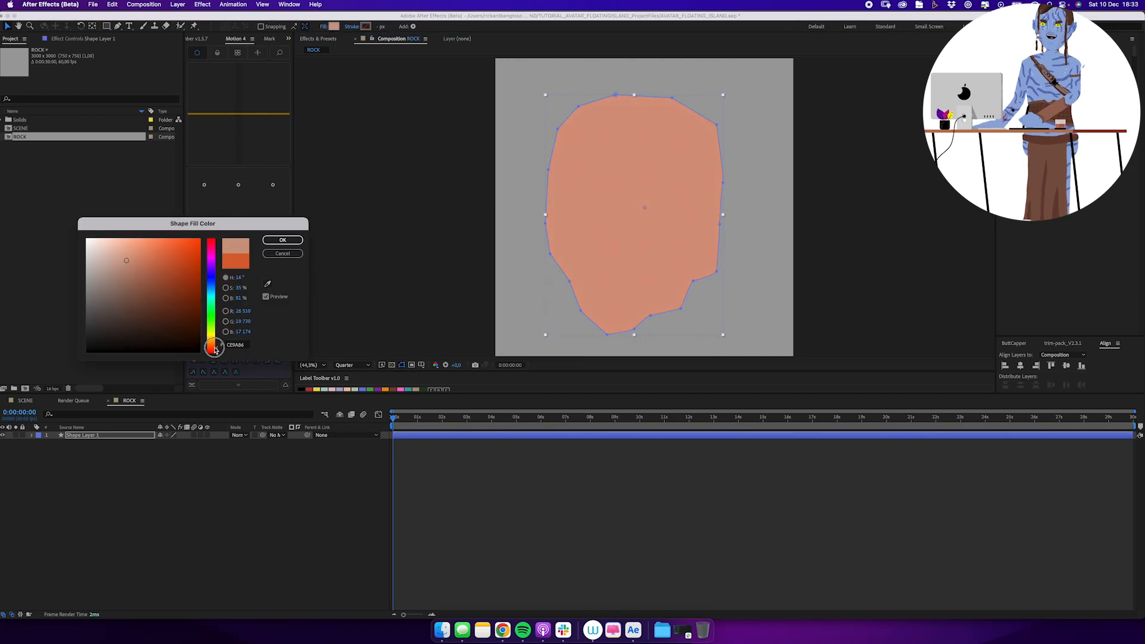
left_click_drag(136, 280, 118, 290)
key("Return")
Rename the rock shape layer ROCK_BODY.
left_click(123, 437)
type("ROCK_BODY")
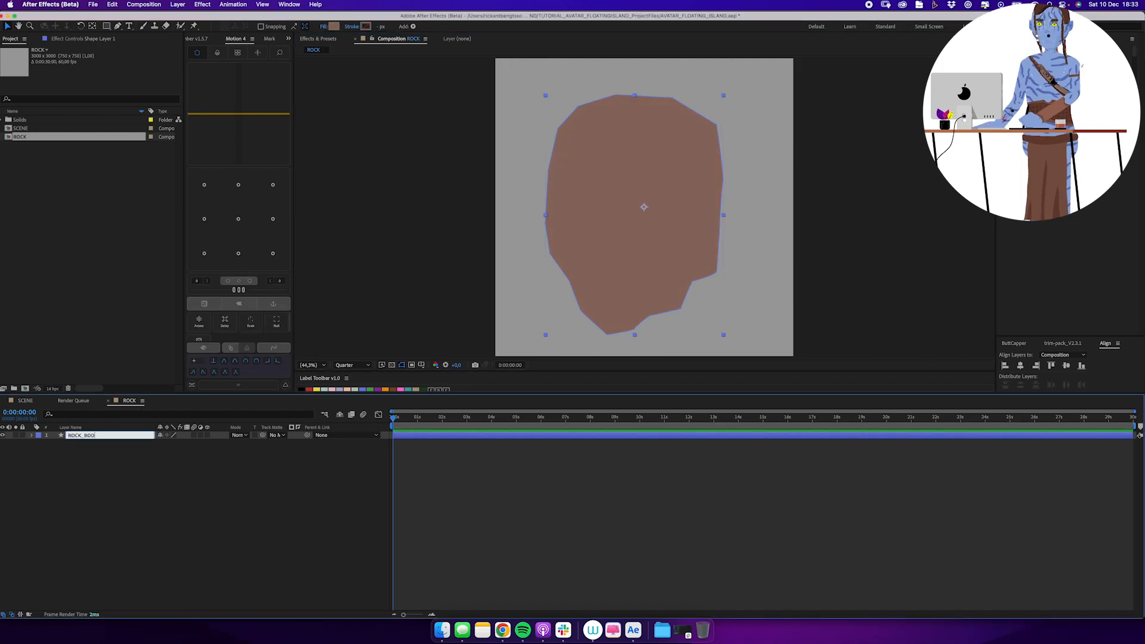
key("Return")
Create a solid named FRACTAL above the rock layer.
left_click(245, 522)
key("super+y")
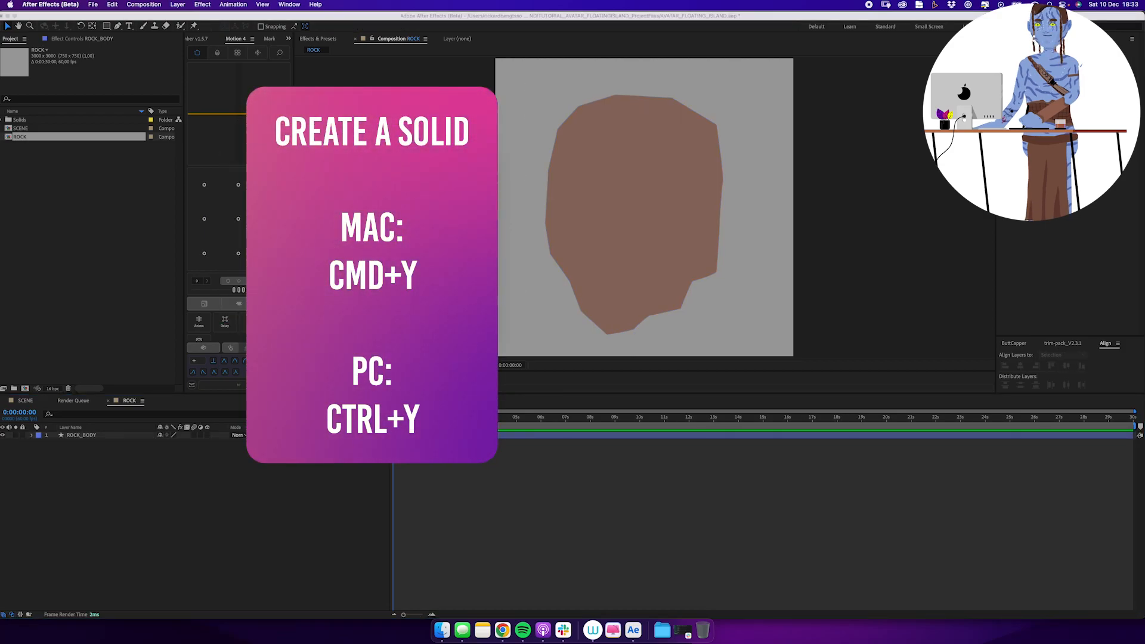
key("Return")
Find the Fractal Noise effect and apply it to the FRACTAL solid.
left_click(323, 40)
left_click_drag(330, 51, 309, 54)
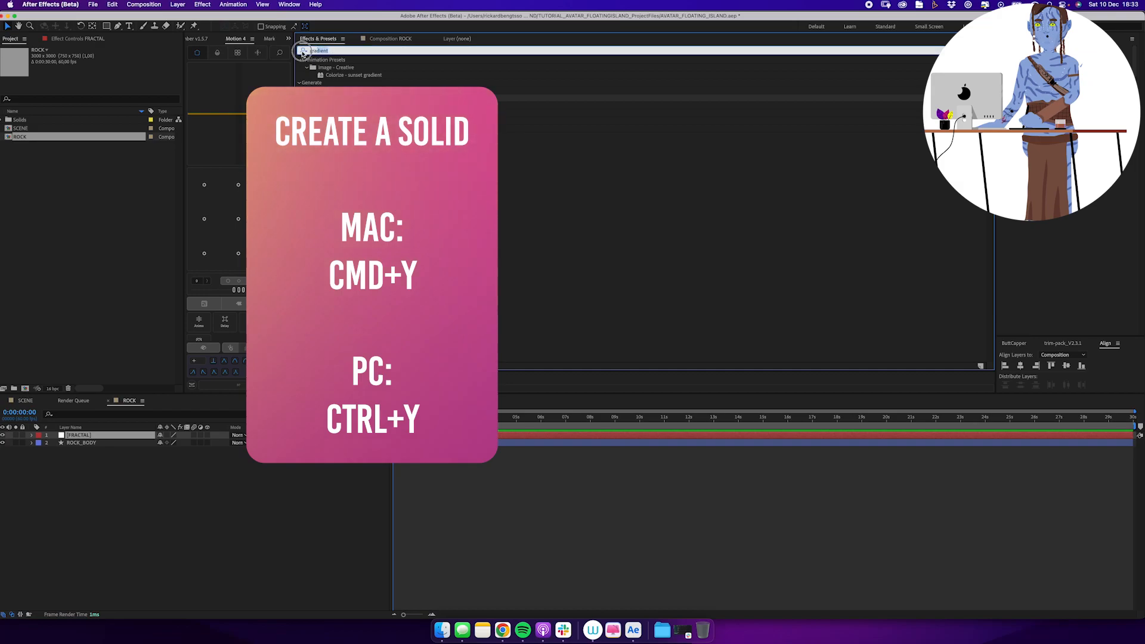
type("fractal")
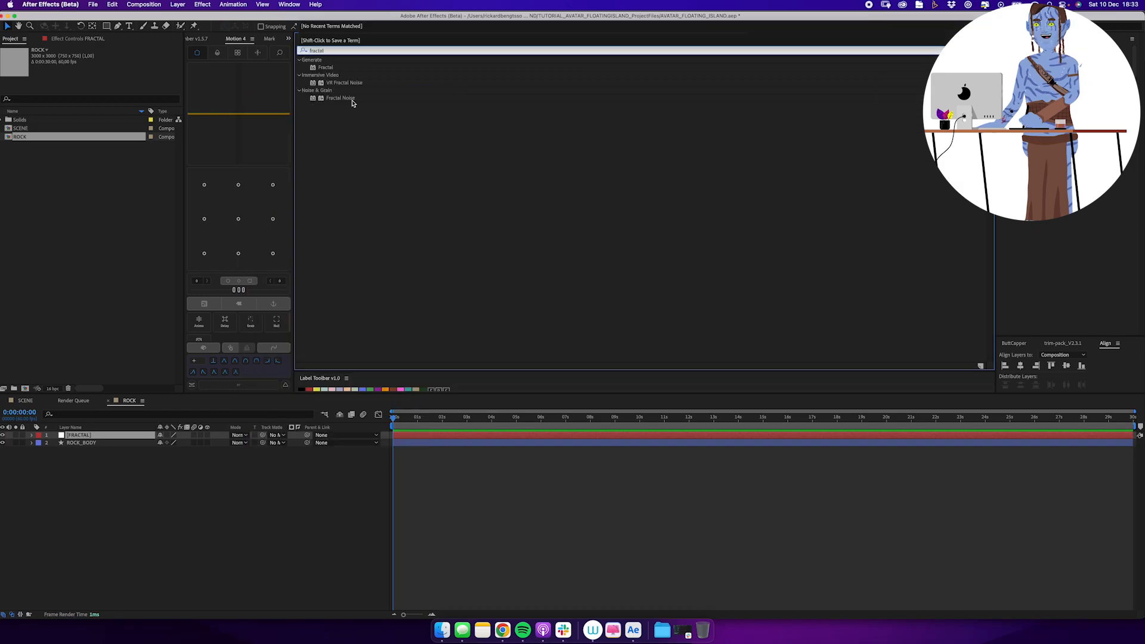
double_click(346, 98)
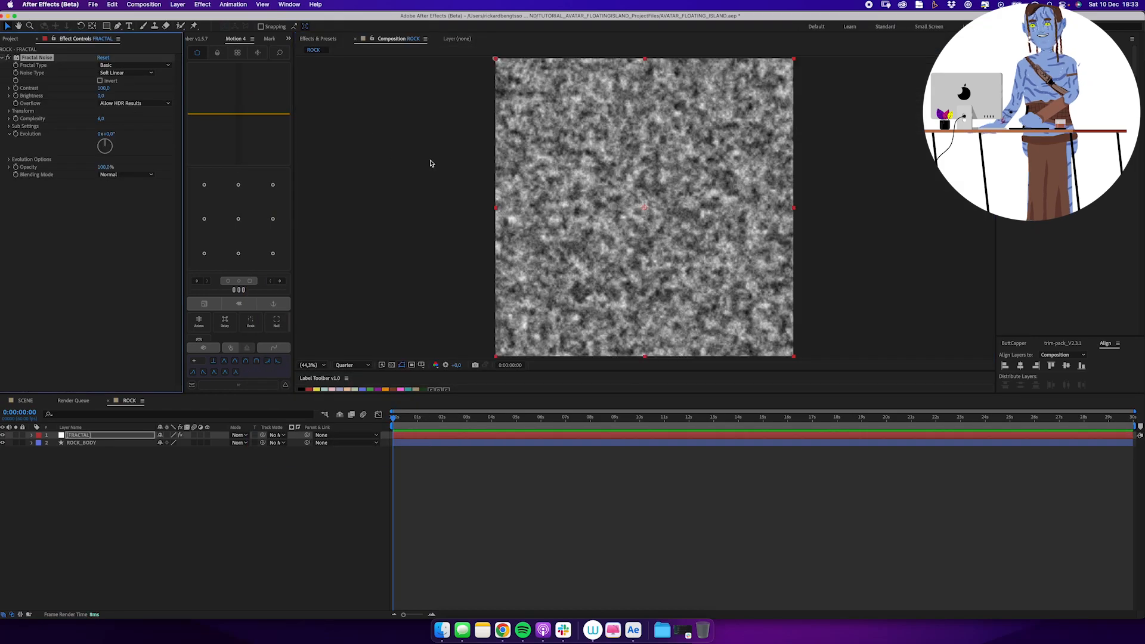
Set the FRACTAL layer's blending mode to Multiply and turn on Preserve Underlying Transparency.
left_click(129, 436)
left_click(242, 434)
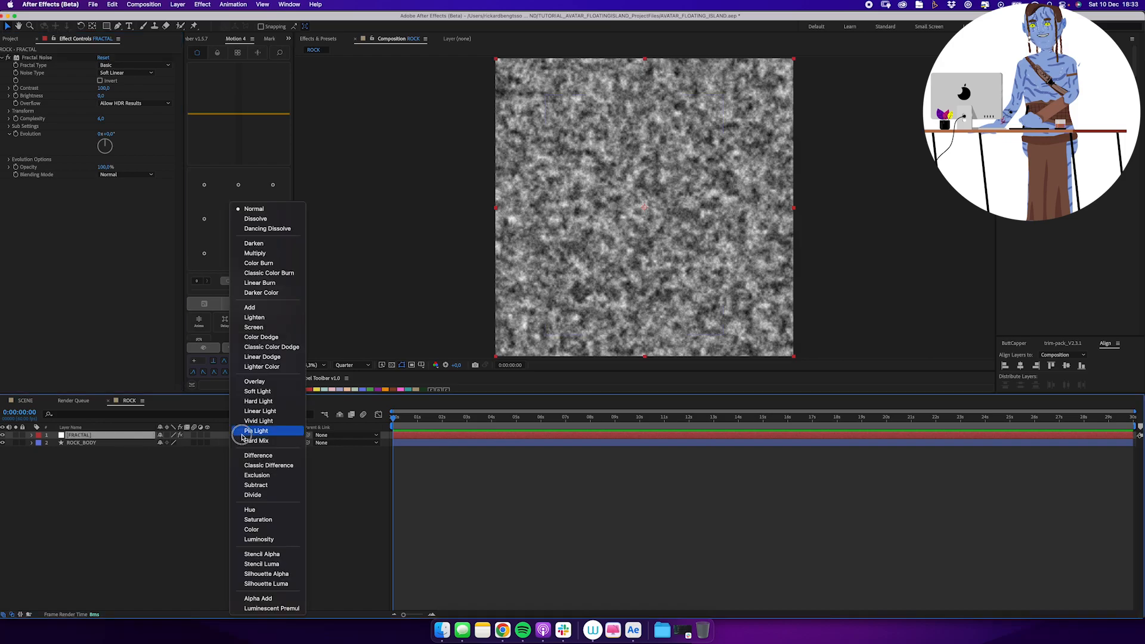
left_click(270, 254)
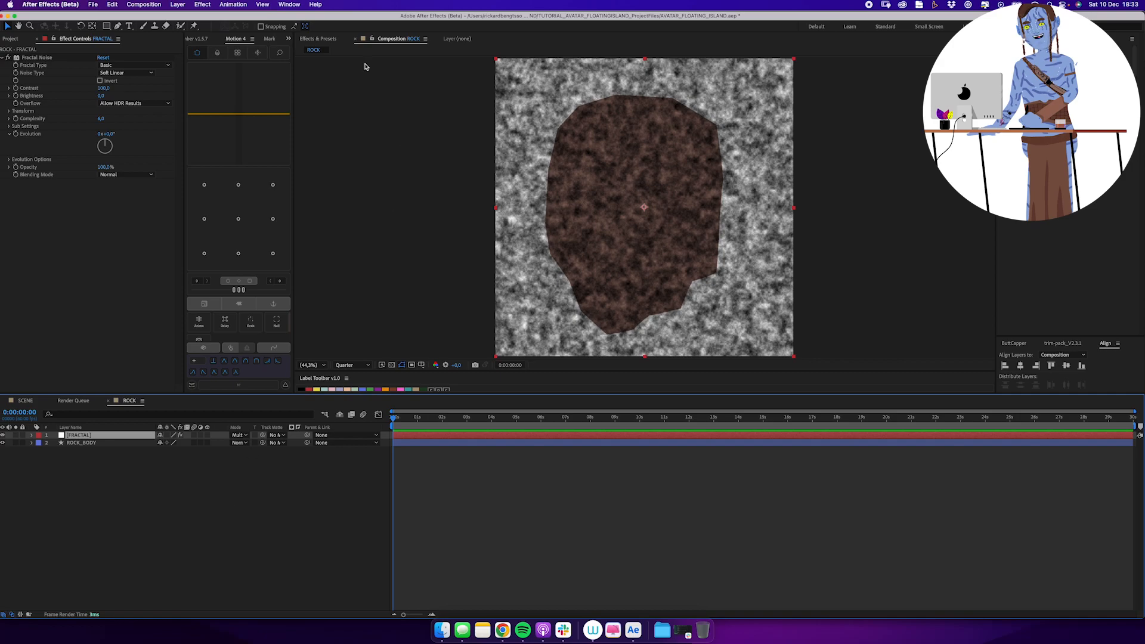
left_click(255, 434)
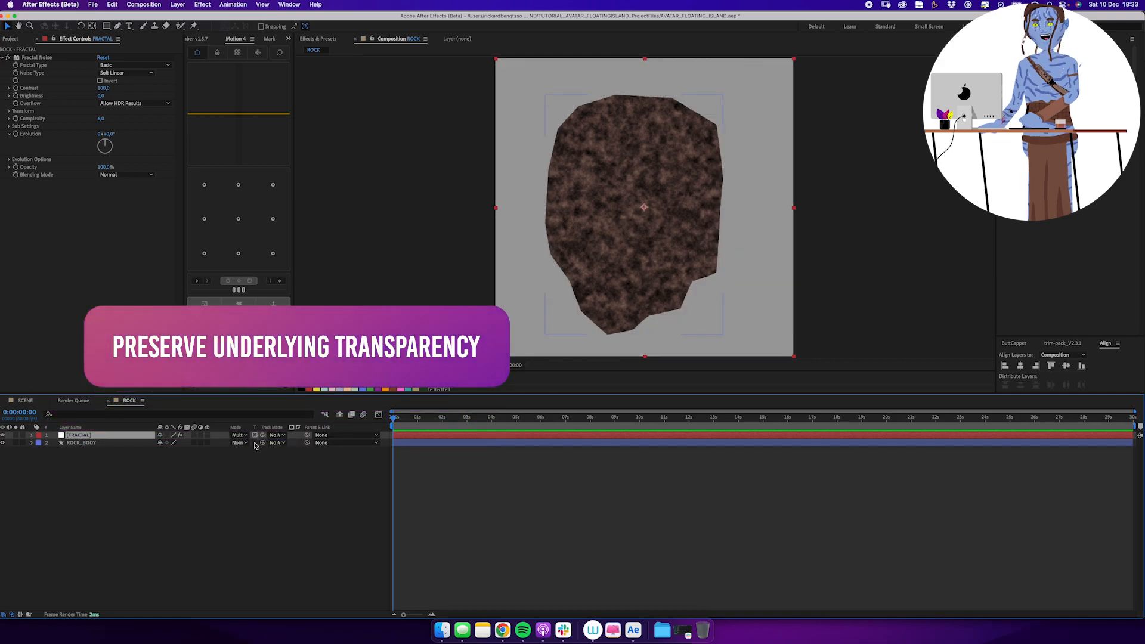
Turn off Uniform Scaling for the Fractal Noise and set Scale Width to about 81.1 and Scale Height to about 155.5.
left_click(9, 126)
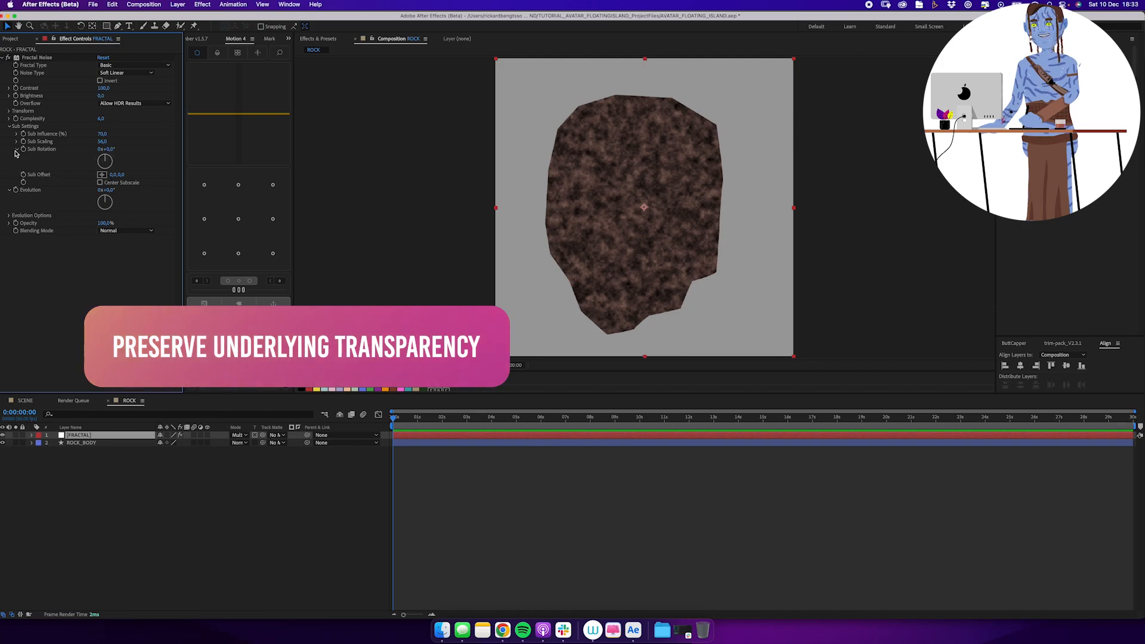
left_click(9, 110)
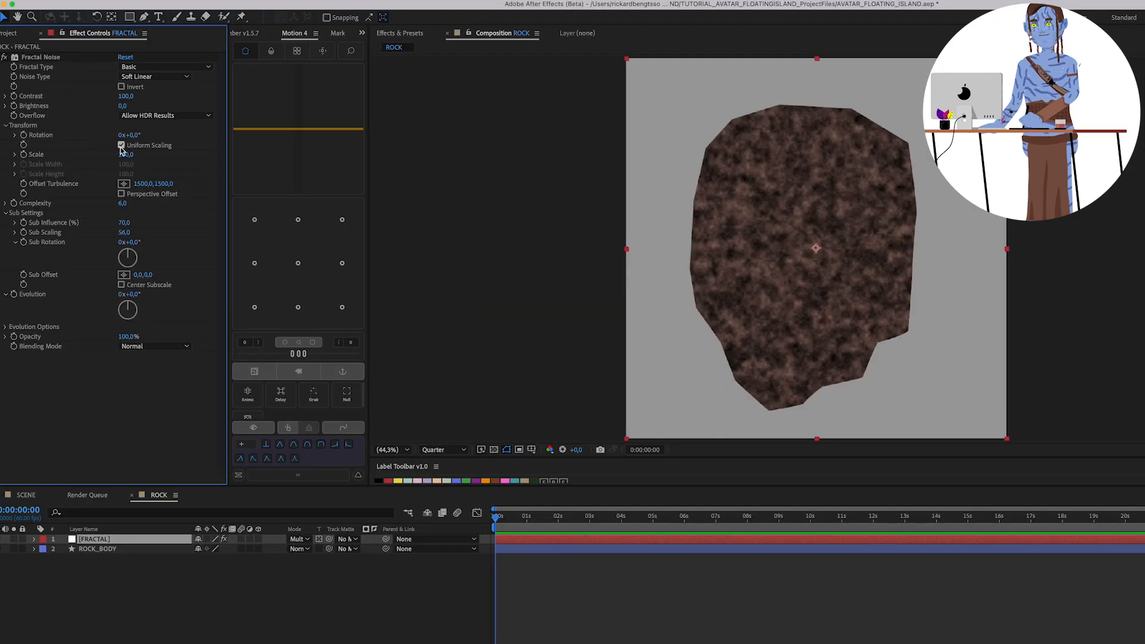
left_click(121, 146)
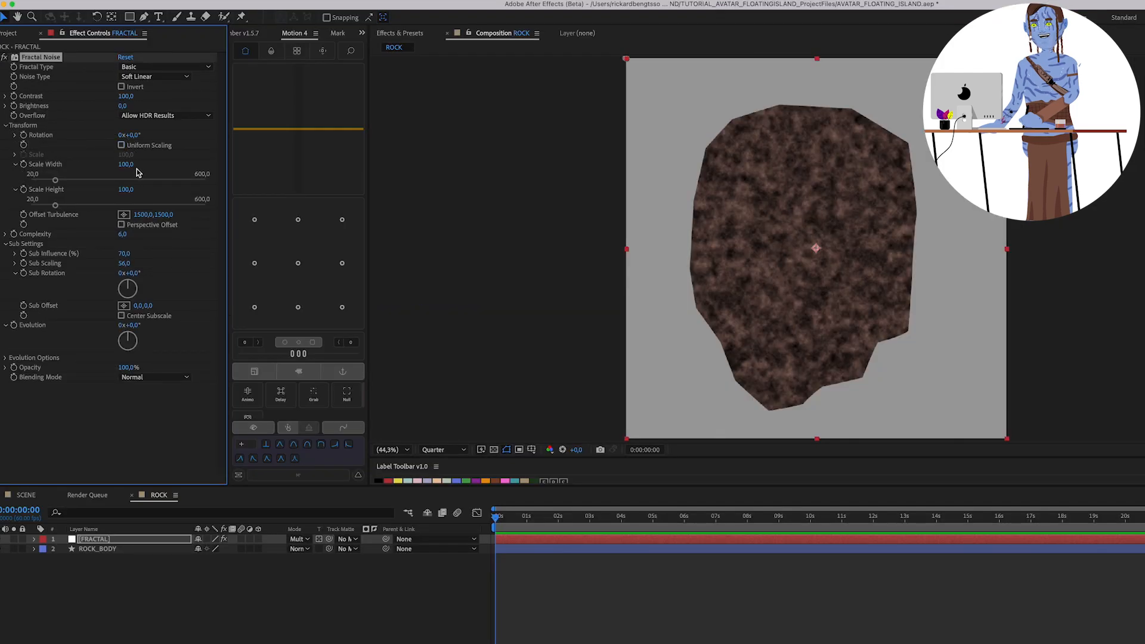
left_click_drag(55, 181, 72, 206)
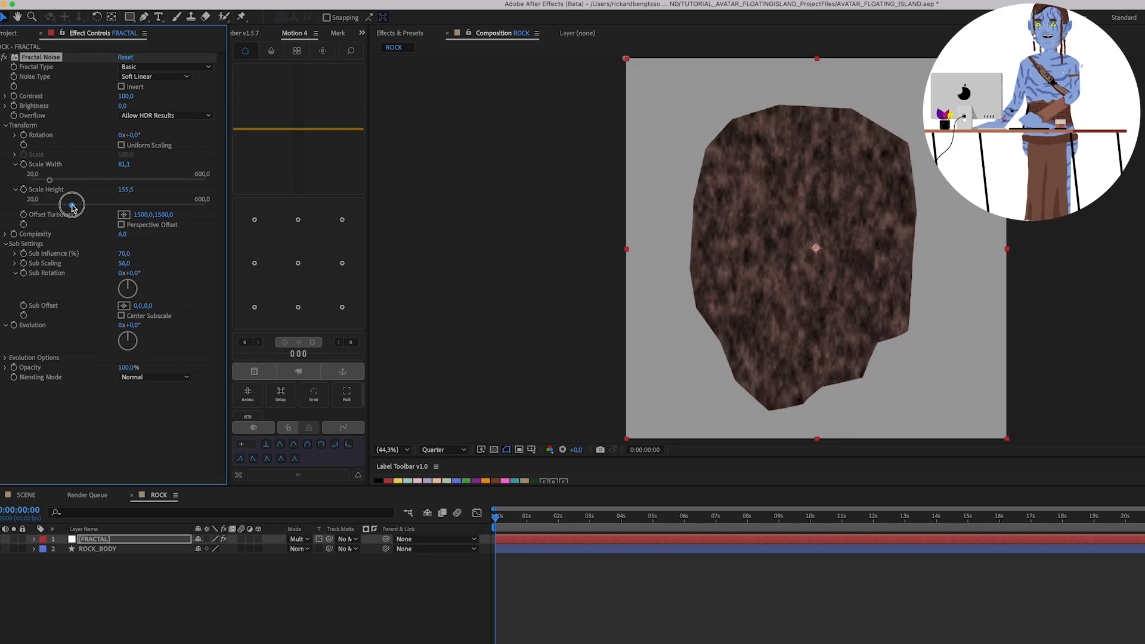
Find the Mosaic effect and apply it to the FRACTAL layer.
left_click(100, 539)
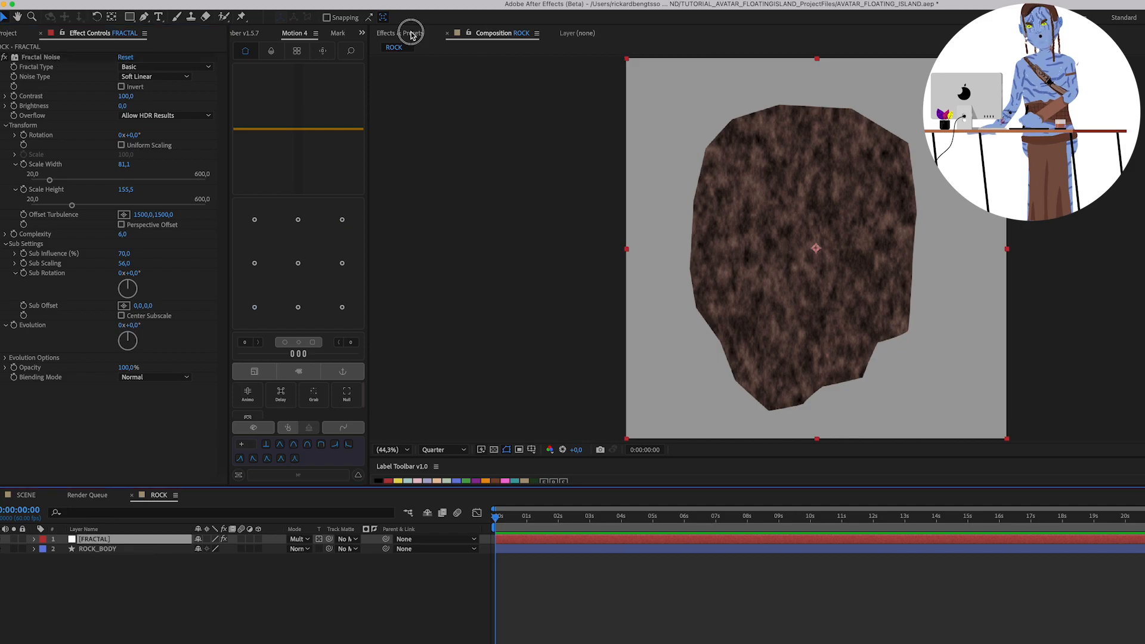
left_click(411, 34)
left_click(420, 47)
type("mosaic")
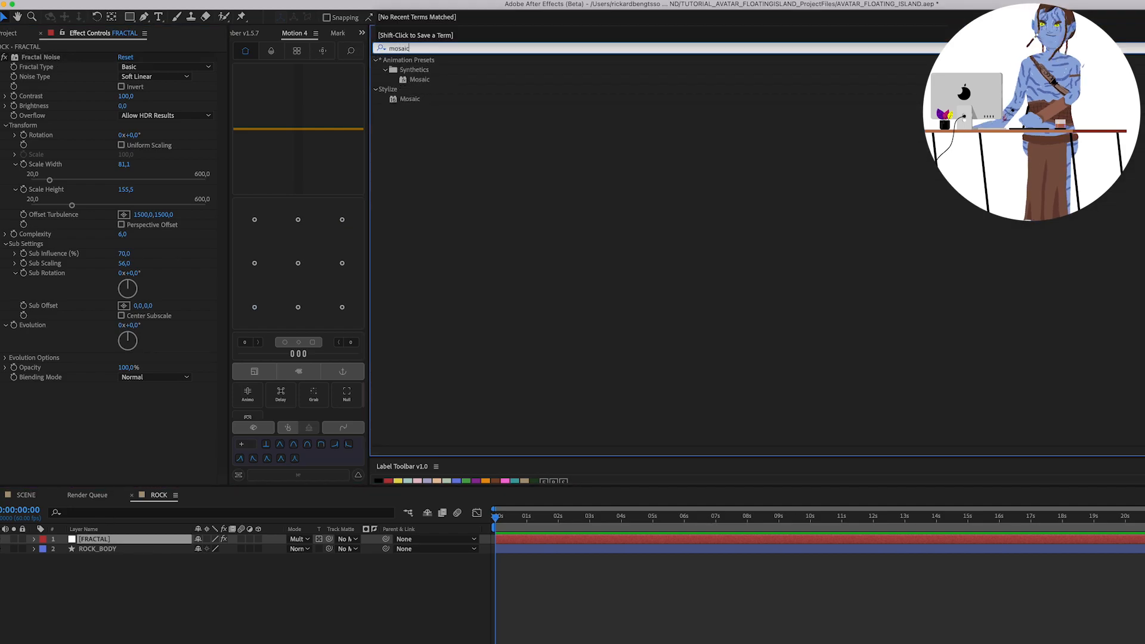
double_click(410, 99)
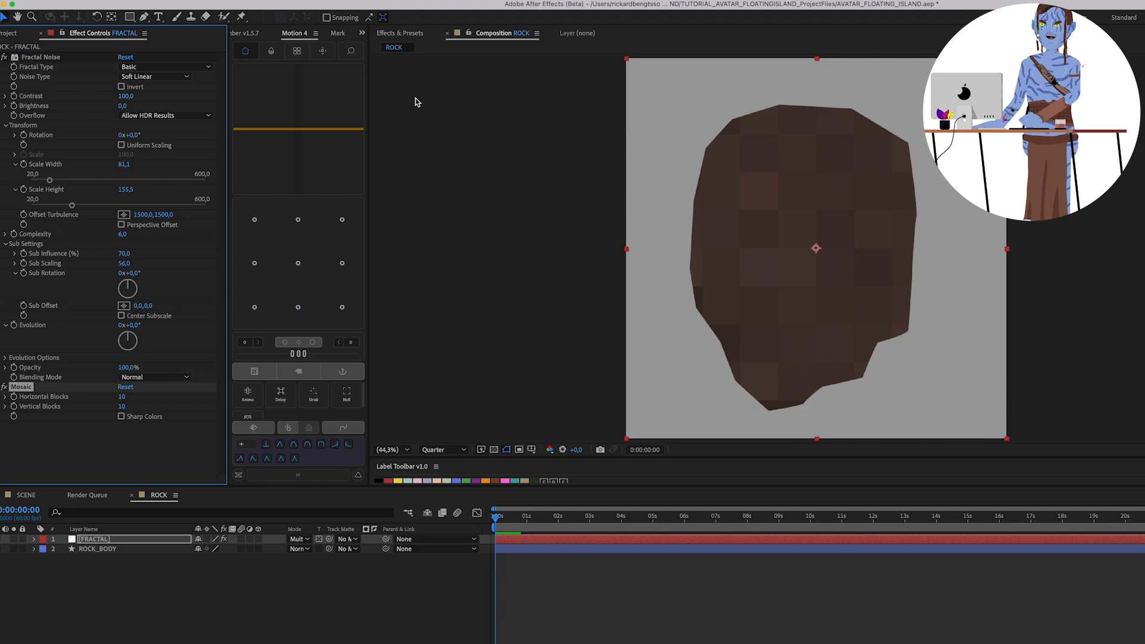
Link the Mosaic's Vertical Blocks to its Horizontal Blocks with the expression effect("Mosaic")("Horizontal Blocks").
left_click(111, 440)
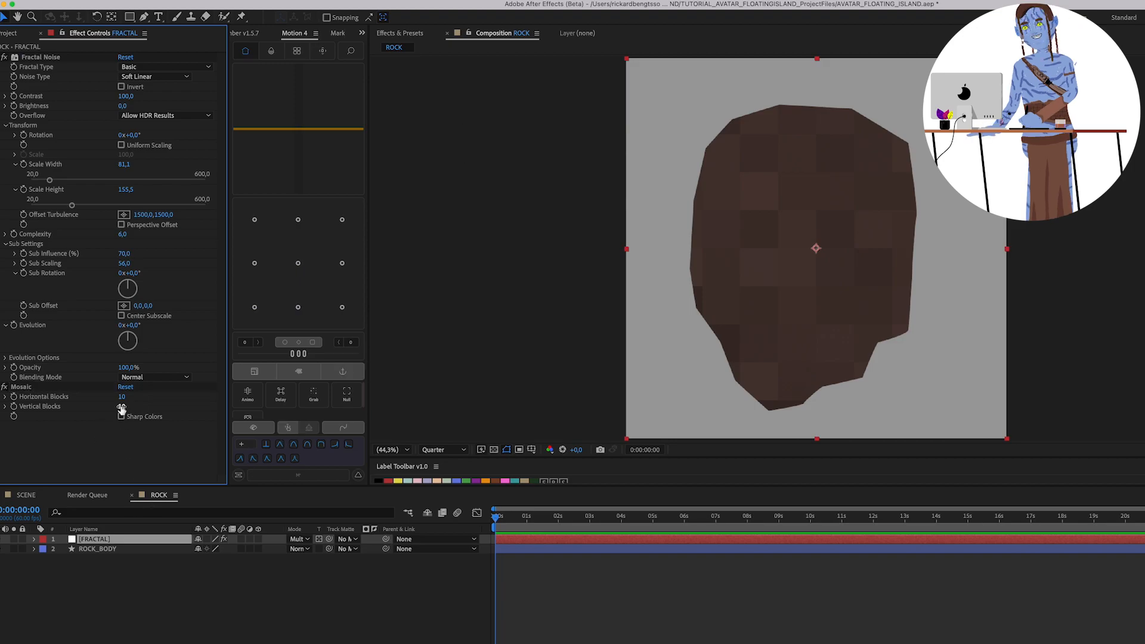
left_click(13, 406, "alt")
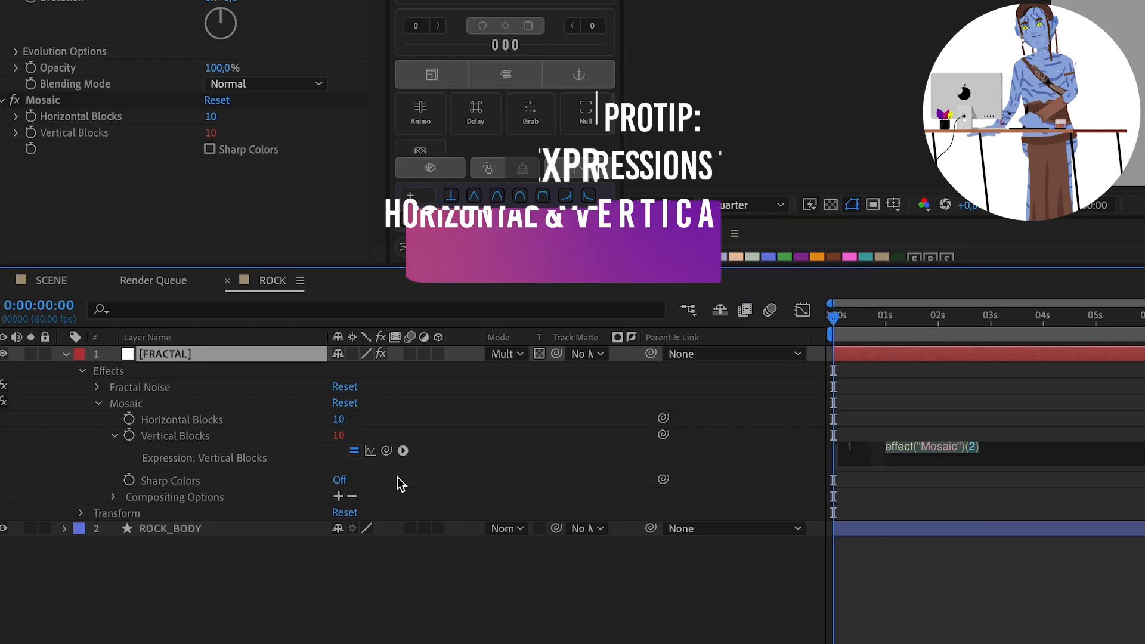
left_click_drag(228, 596, 210, 575)
left_click_drag(356, 418, 356, 418)
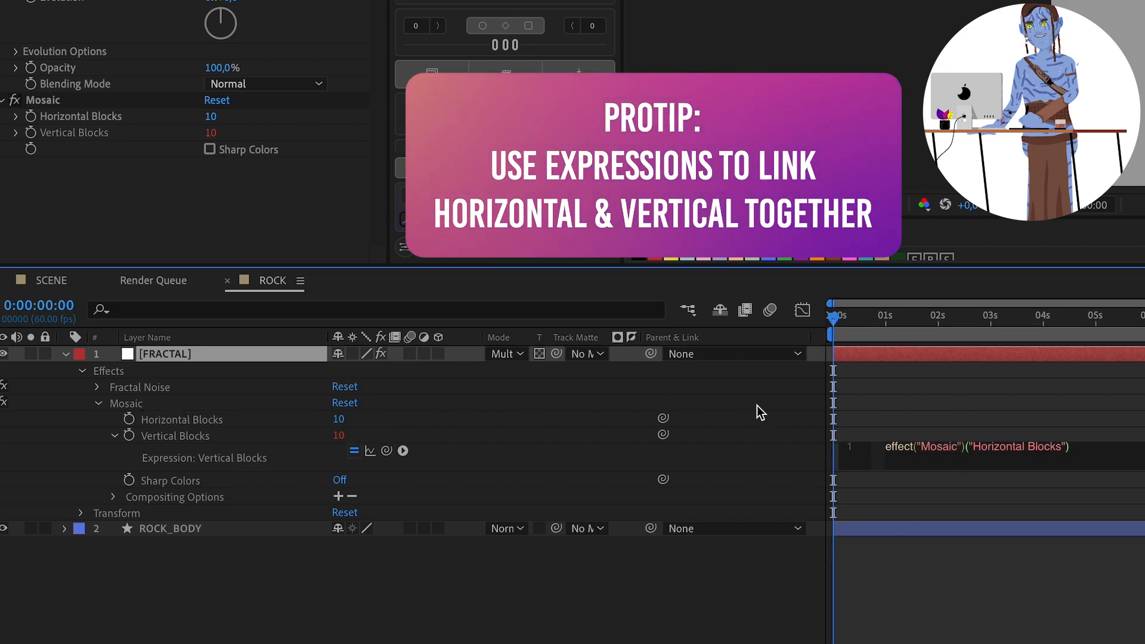
left_click(760, 406)
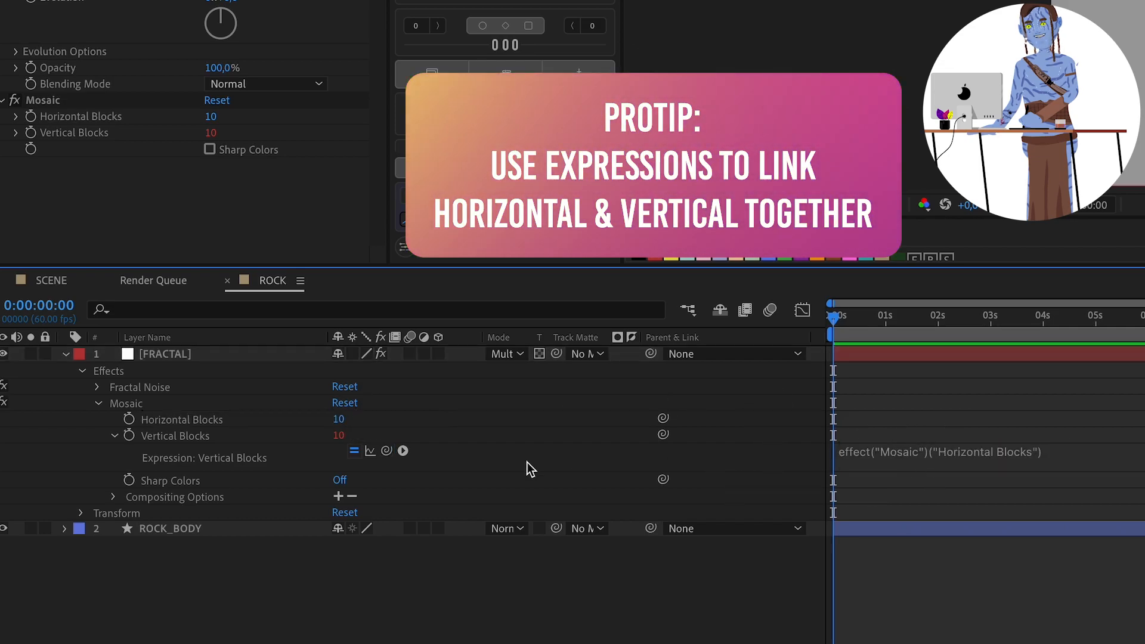
Set the Mosaic's Horizontal Blocks to 20, then raise the value to about 48 for smaller tiles.
left_click(341, 420)
type("20")
key("Return")
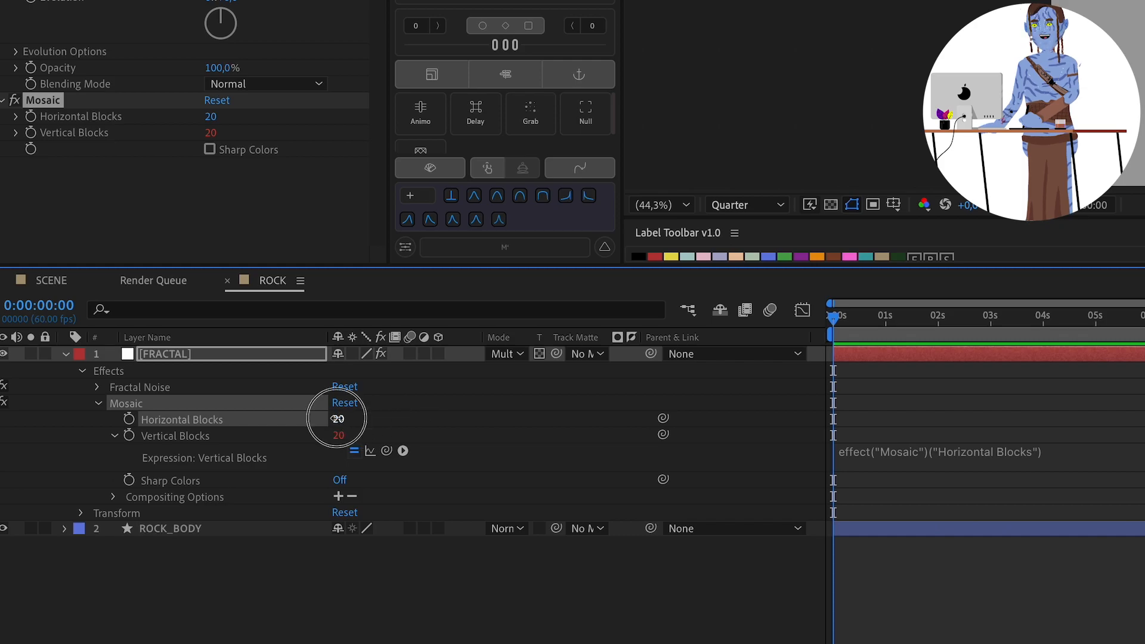
mouse_move(352, 416)
left_mouse_down()
mouse_move(342, 417)
mouse_move(358, 417)
left_mouse_up()
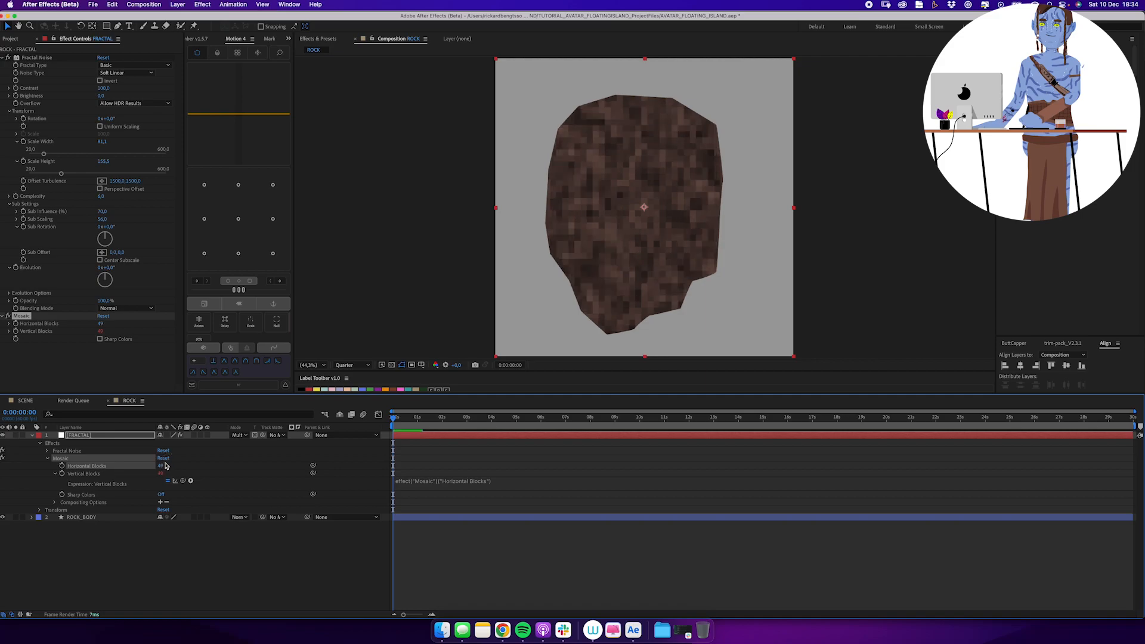
Try Overlay on the FRACTAL layer, then set its blending mode to Soft Light.
left_click(137, 437)
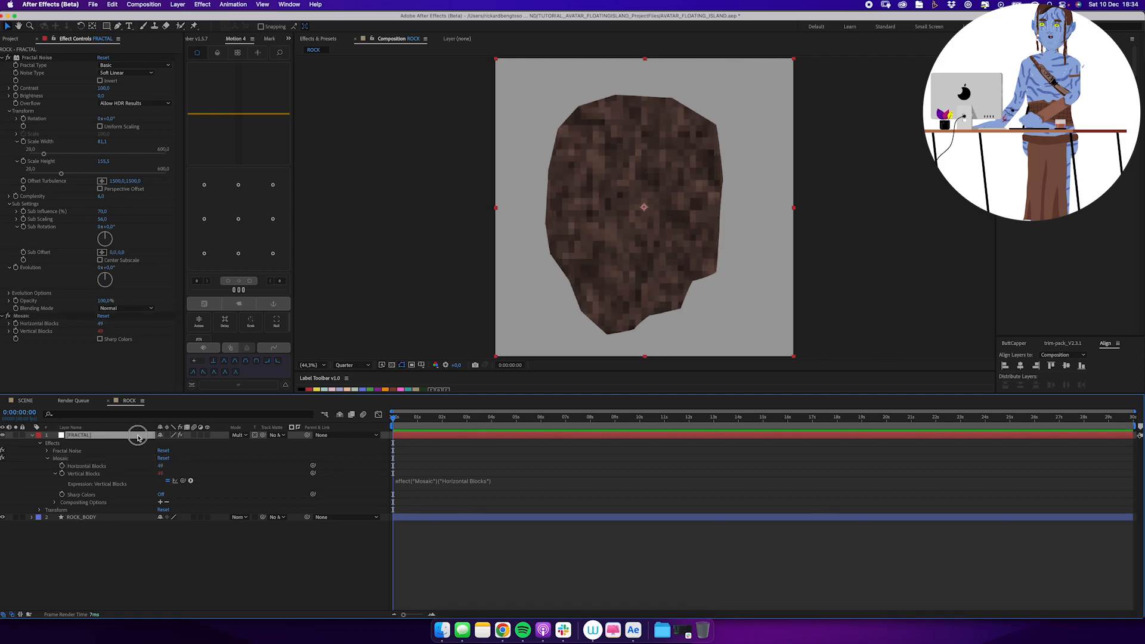
left_click(238, 434)
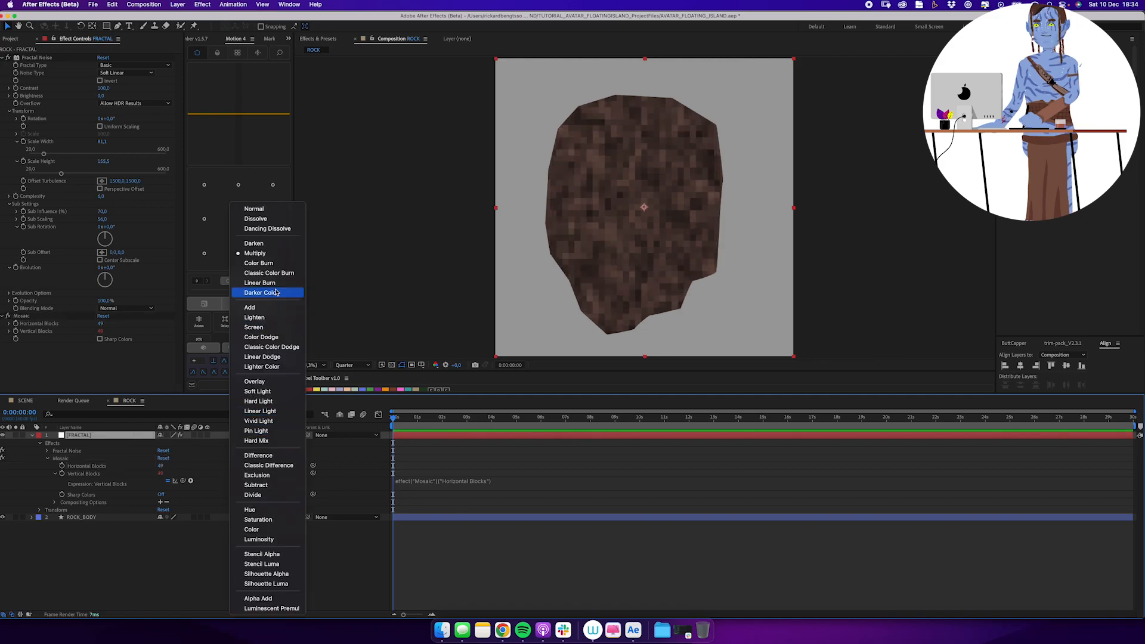
left_click(255, 382)
left_click(238, 434)
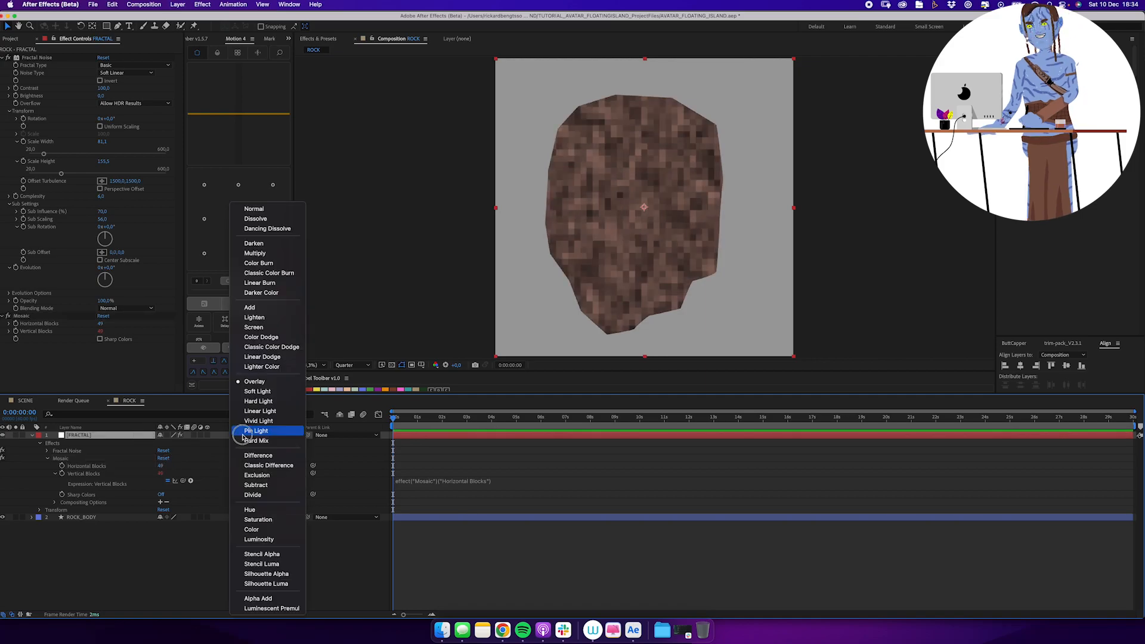
left_click(257, 392)
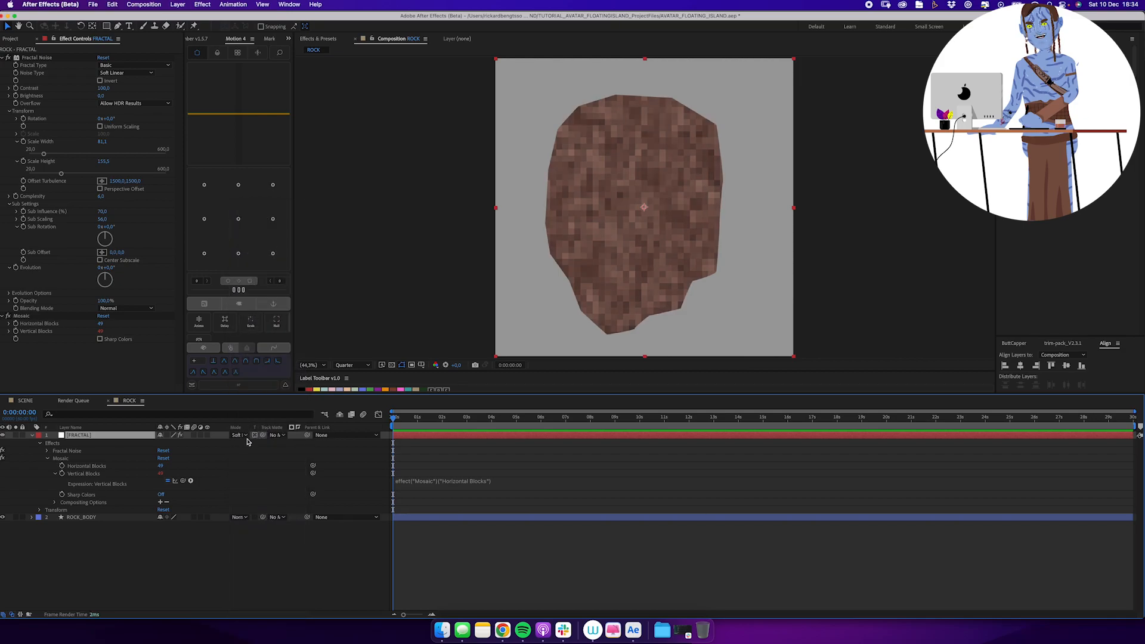
Lower the FRACTAL layer's opacity to soften the texture and collapse its properties.
key("t")
left_click_drag(158, 443, 138, 448)
left_click(138, 467)
left_click(121, 437)
left_click(79, 458)
key("super+a")
left_click(33, 436)
left_click(66, 493)
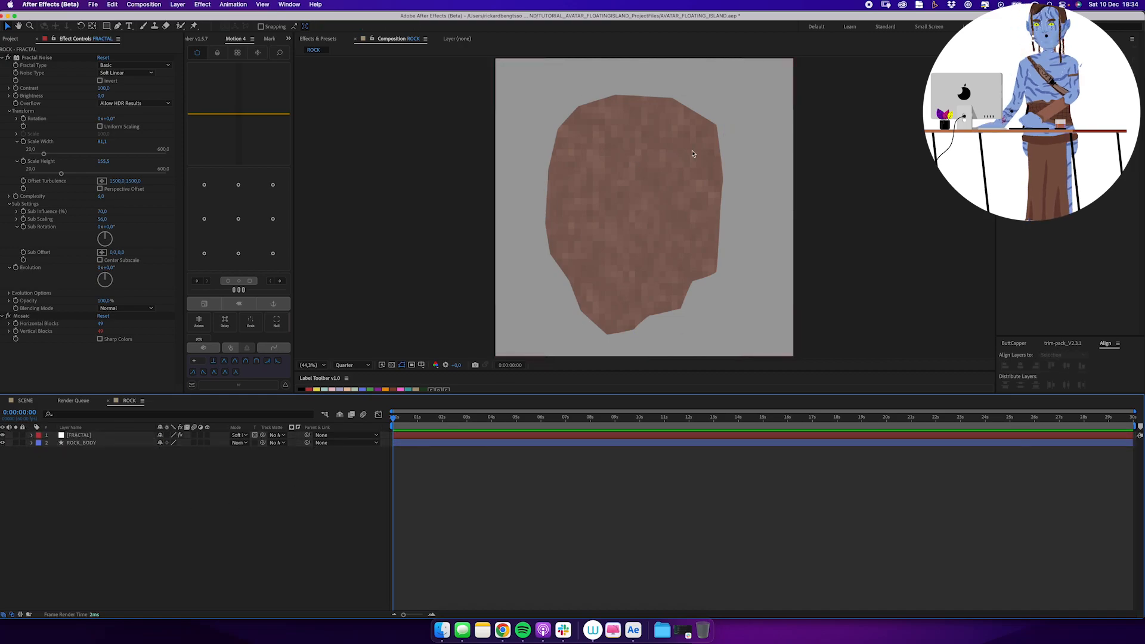
Draw a large angular shadow shape over the rock's right side with the Pen tool and fill it black.
left_click(732, 122)
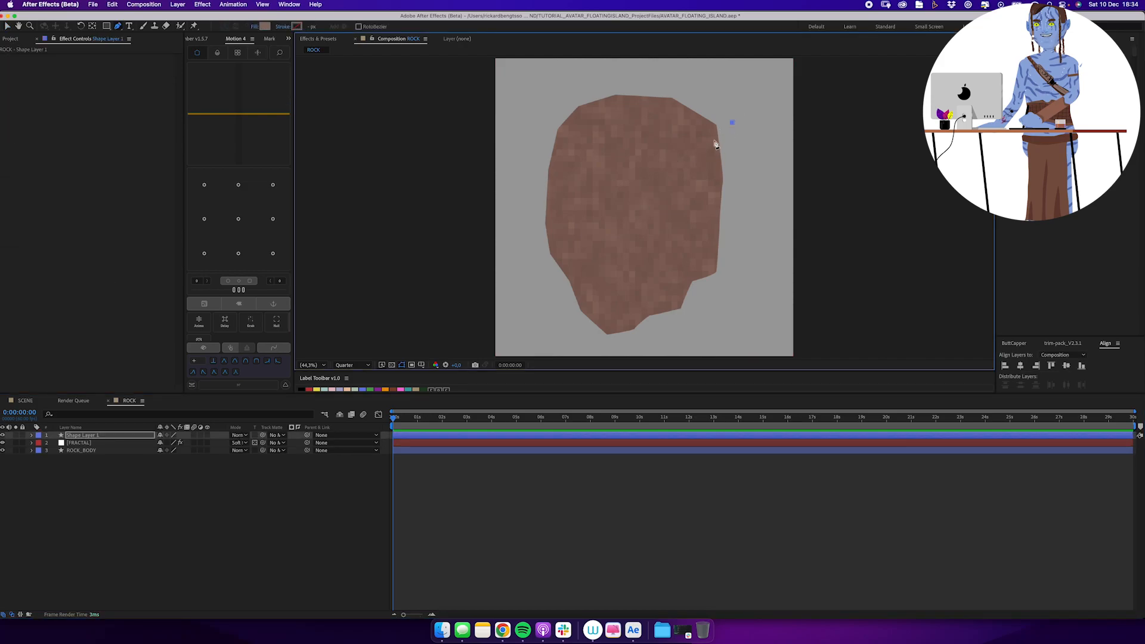
left_click(708, 148)
left_click(678, 159)
left_click(644, 153)
left_click(622, 143)
left_click(617, 168)
left_click(618, 203)
left_click(630, 210)
left_click(655, 245)
left_click(658, 261)
left_click(662, 280)
left_click(700, 300)
left_click(737, 300)
left_click(762, 257)
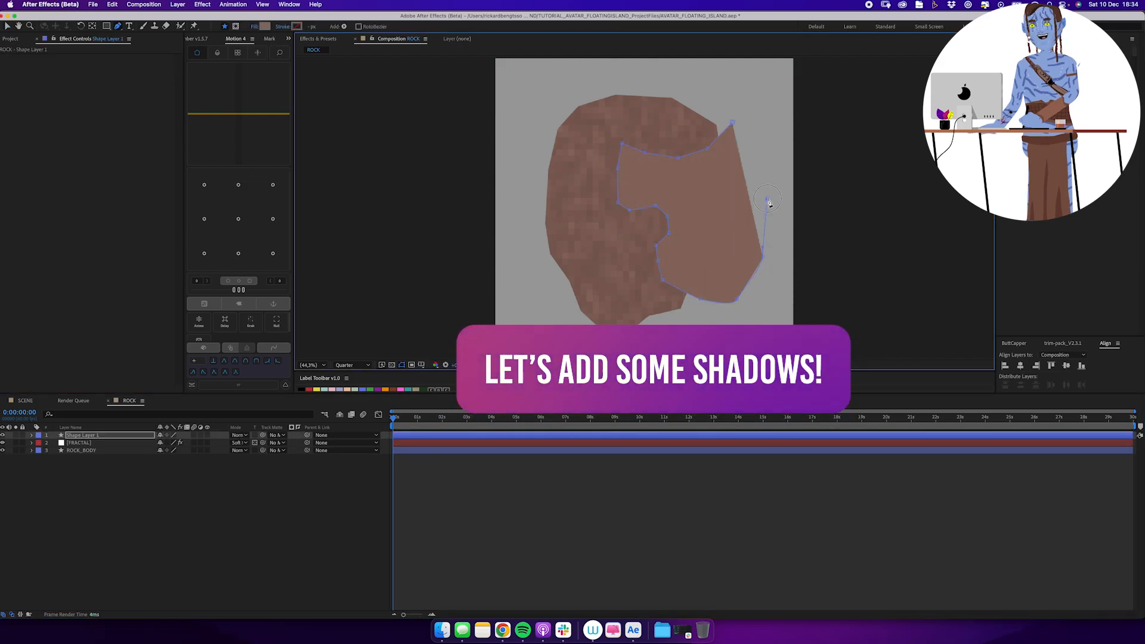
left_click(768, 199)
left_click(752, 140)
Add two more black shadow shapes along the rock's left side, one at the lower left and one at the upper left.
left_click(542, 191)
left_click(555, 210)
left_click(571, 216)
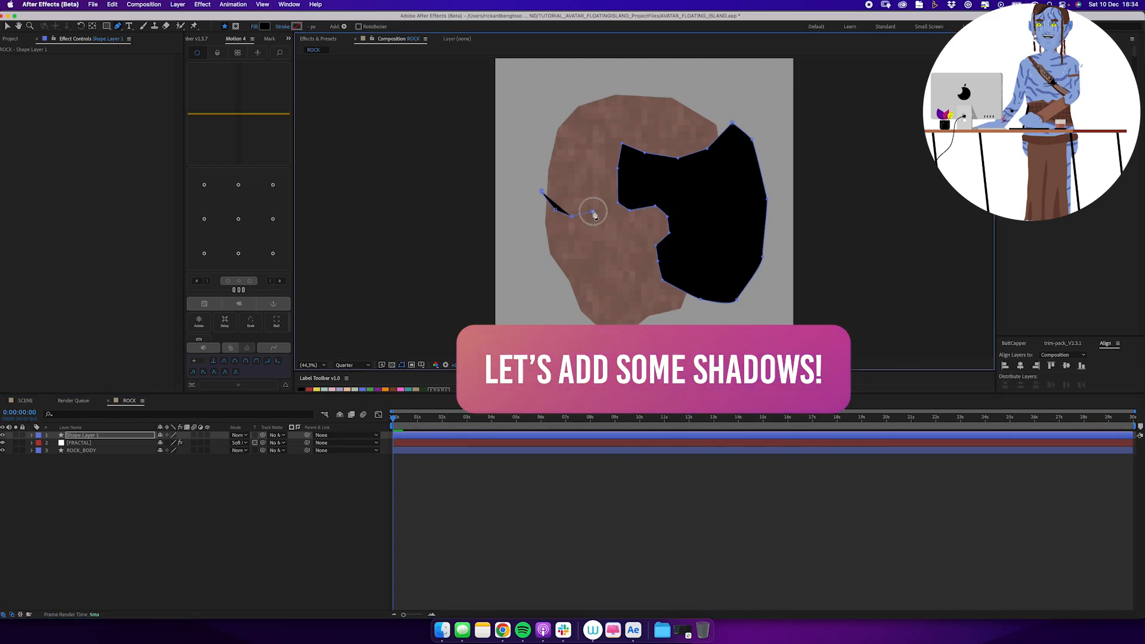
left_click(593, 211)
left_click(607, 221)
left_click(608, 242)
left_click(597, 257)
left_click(589, 271)
left_click(590, 149)
left_click(583, 164)
left_click(567, 168)
left_click(548, 178)
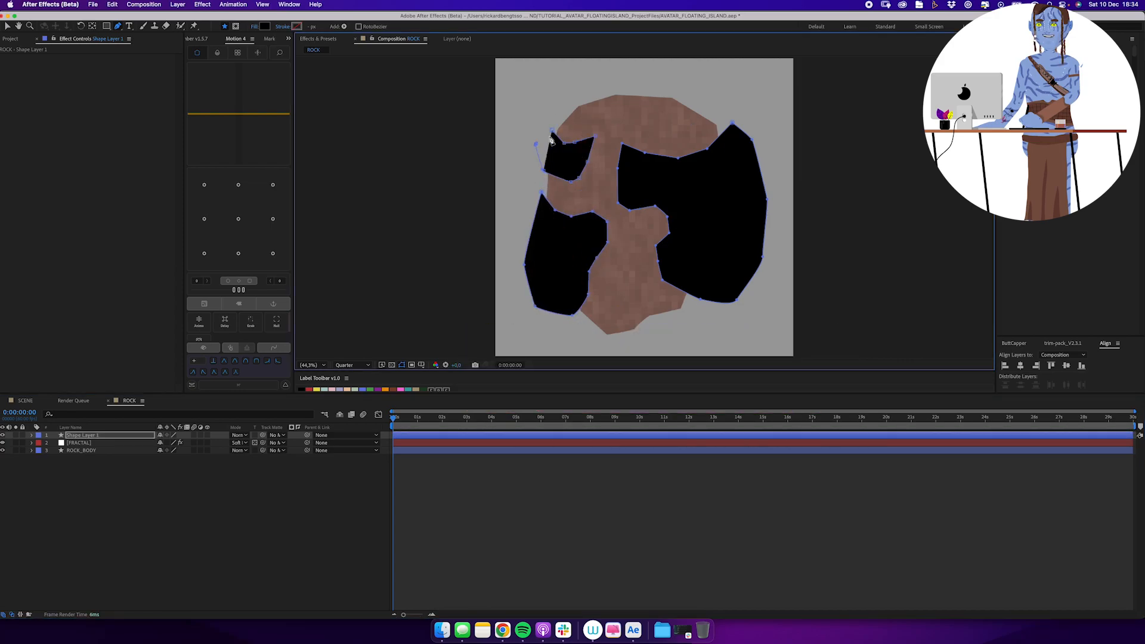
left_click(552, 129)
Draw a small notch-like shadow in the rock's lower centre and two shadow shapes along its bottom edge.
scroll(607, 276, "up", 2)
left_click(647, 190)
left_click(627, 201)
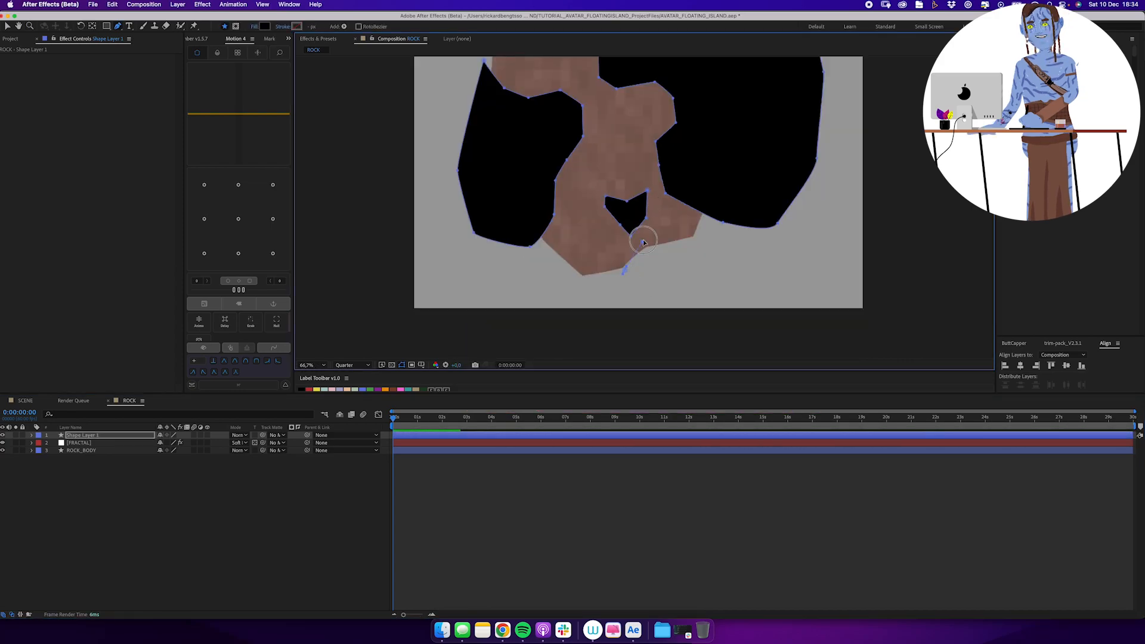
left_click(643, 241)
left_click(656, 228)
left_click(672, 225)
left_click(687, 253)
left_click(687, 269)
left_click(624, 271)
left_click(548, 250)
left_click(535, 271)
left_click(578, 283)
Turn on Preserve Underlying Transparency for the shadow shape layer and set its opacity to 50%.
left_click_drag(605, 189, 581, 276)
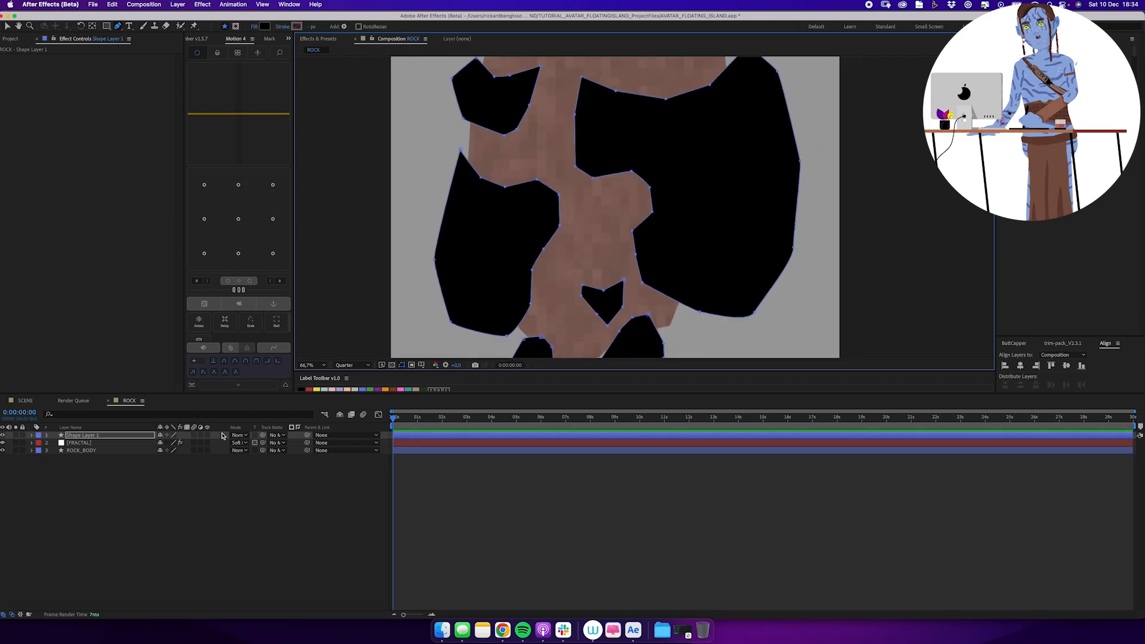
left_click(254, 435)
left_click(621, 181, "alt")
key("t")
left_click_drag(165, 444, 136, 450)
left_click(159, 471)
left_click(160, 444)
type("50")
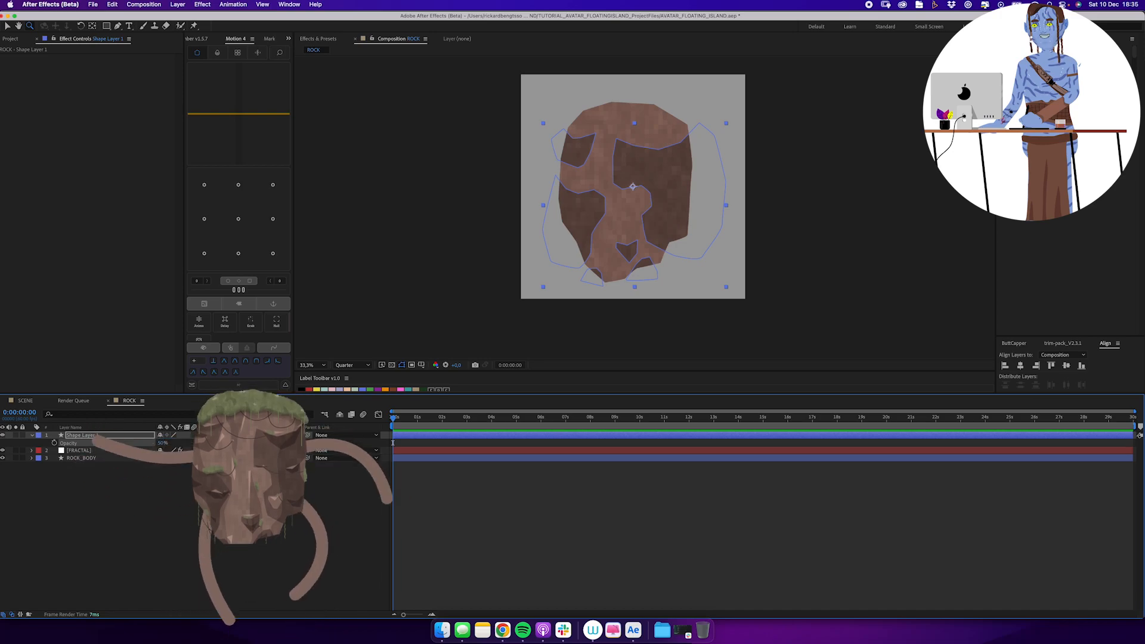
key("Return")
Reposition path points on the large right-hand shadow to refine its inner edge.
left_click(159, 477)
left_click_drag(610, 199, 590, 208)
left_click(140, 436)
left_click(603, 149)
key("v")
left_click(586, 181)
left_click_drag(533, 157, 582, 262)
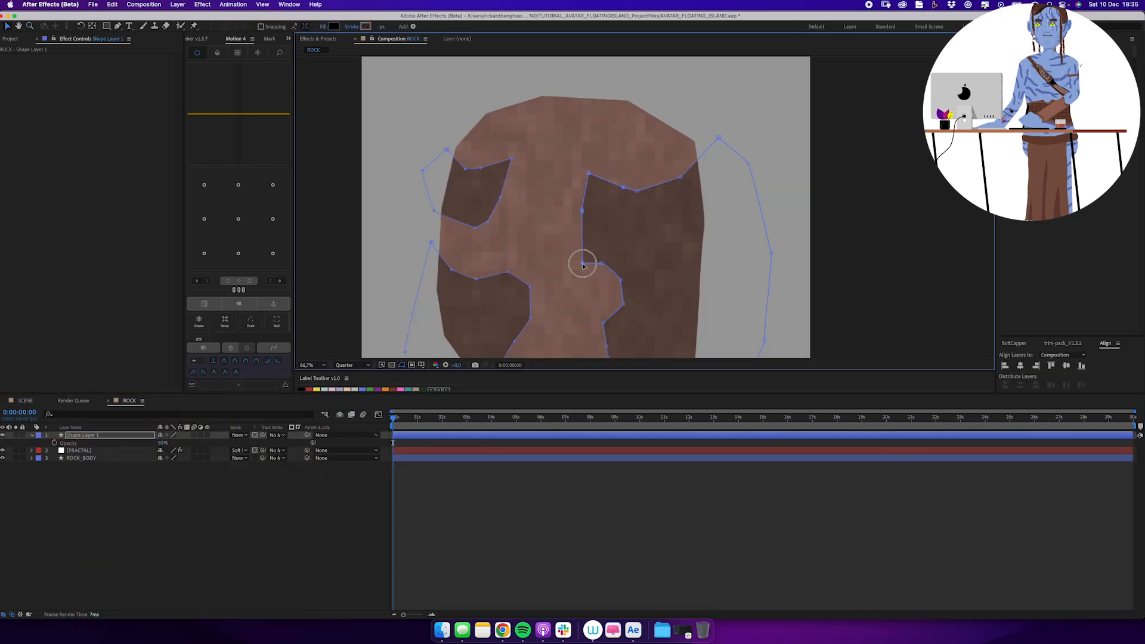
Rename the shadow shape layer as SHADOW_1.
left_click_drag(648, 248, 618, 179)
left_click(134, 435)
type("SHADOW_1")
key("Return")
Draw a closed mask on SHADOW_1 along the rock's right edge with the Pen tool.
key("g")
left_click(685, 148)
left_click(672, 171)
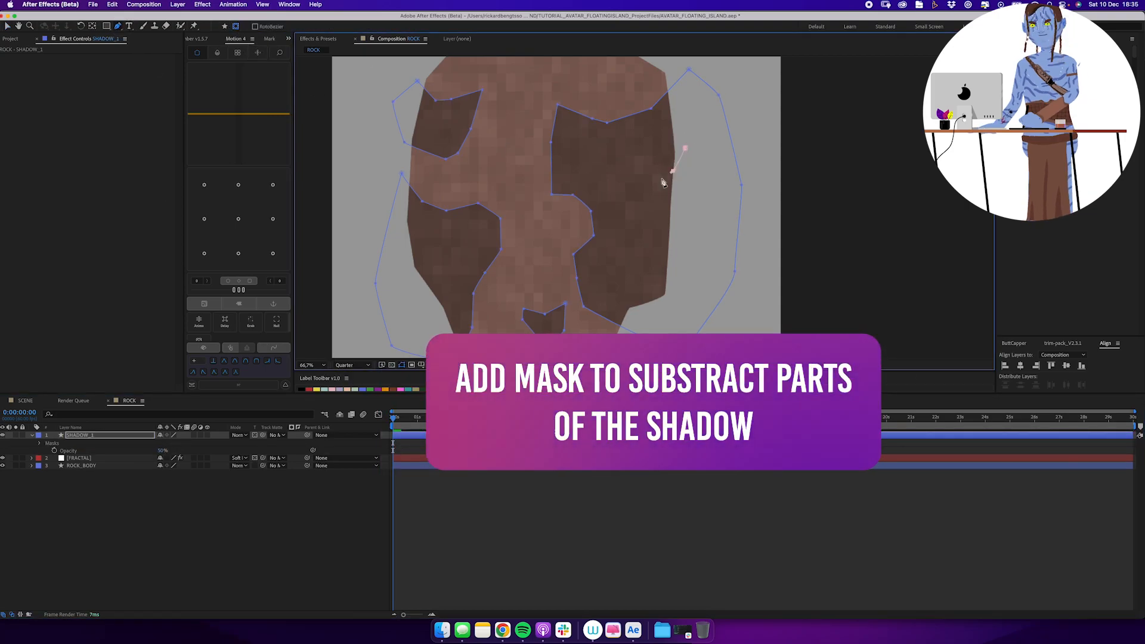
left_click(654, 185)
left_click(652, 205)
left_click(653, 243)
left_click(657, 265)
left_click(704, 184)
left_click(686, 148)
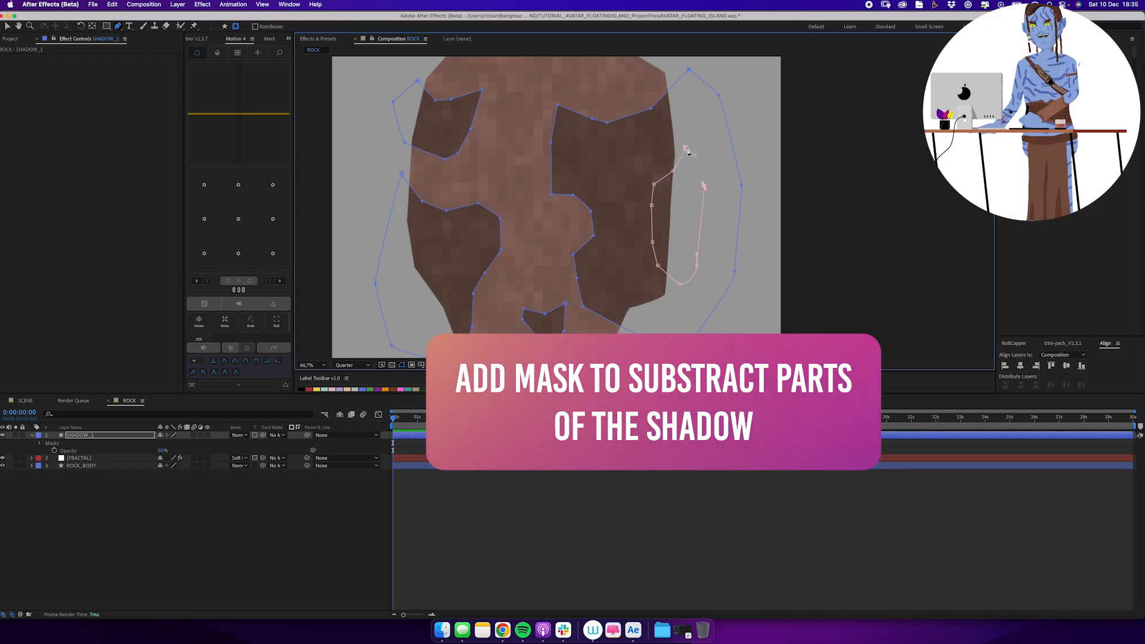
Draw three more masks on SHADOW_1: in the lower right shadow, along the lower left edge and in the upper left shadow.
left_click(602, 260)
left_click(586, 260)
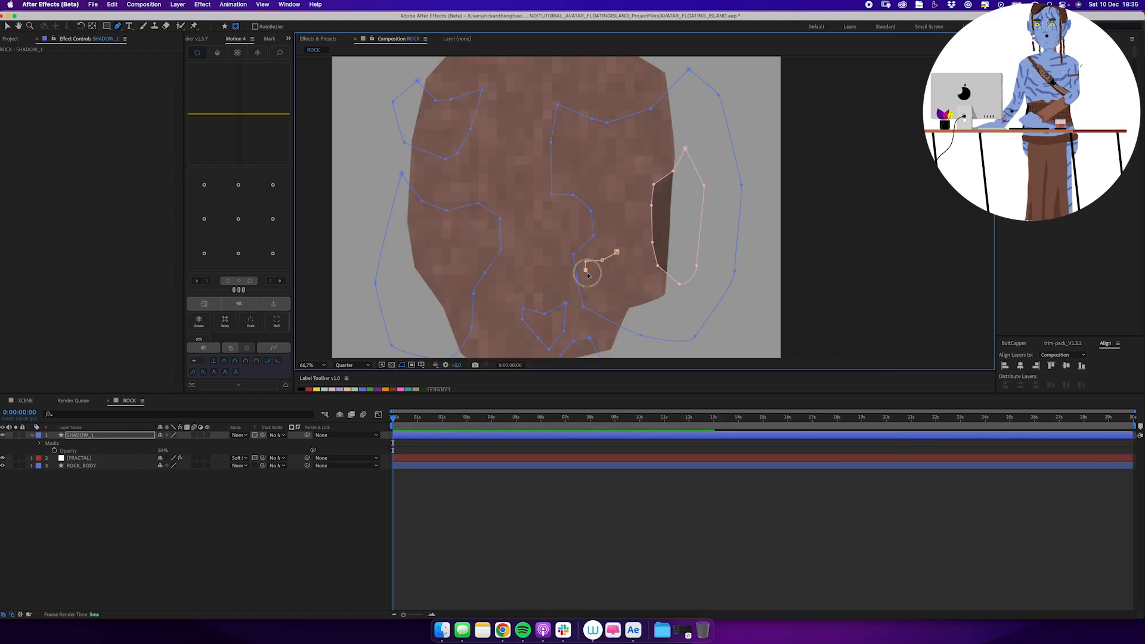
left_click(401, 199)
left_click_drag(416, 253, 422, 258)
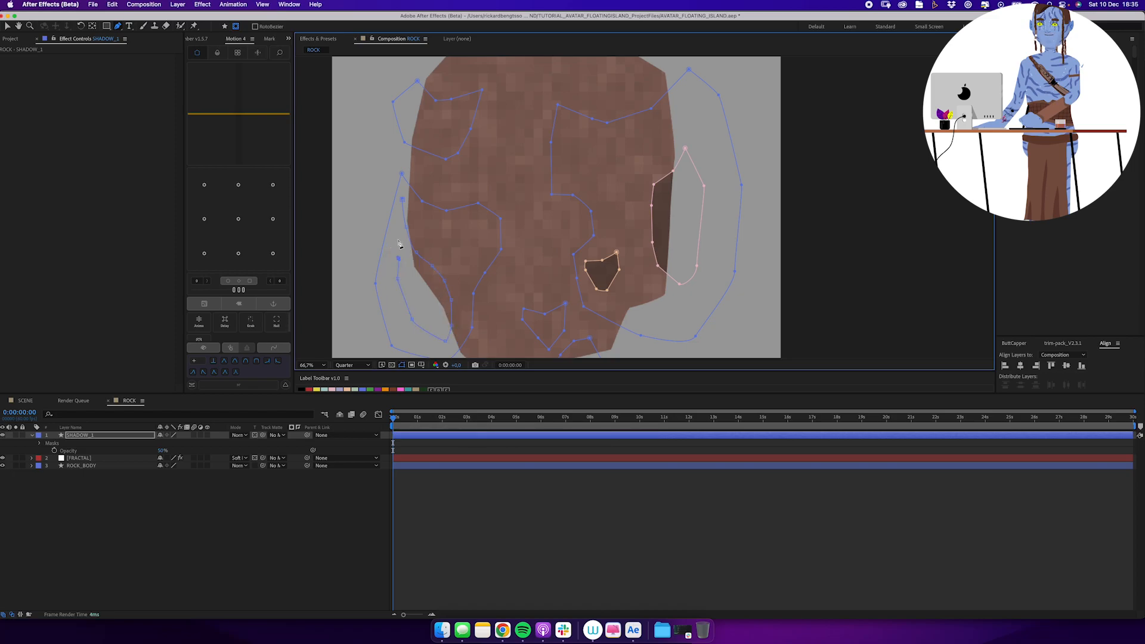
left_click(402, 199)
left_click(427, 129)
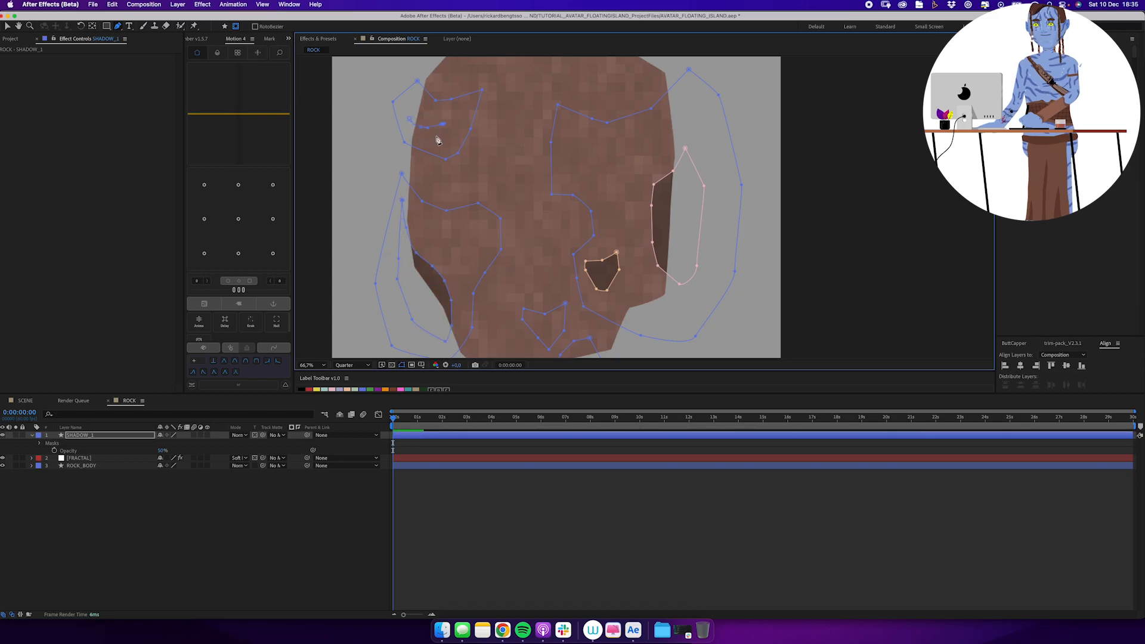
Set all four SHADOW_1 masks to Subtract and deselect the layer.
key("m")
left_click(78, 488)
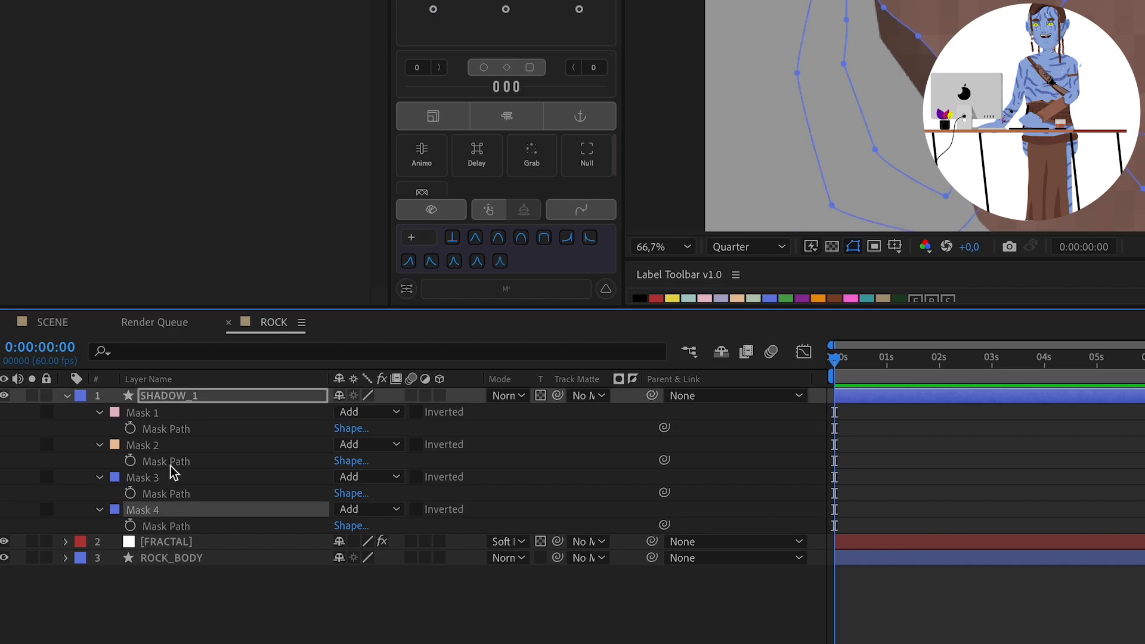
left_click(77, 444, "shift")
left_click(348, 412)
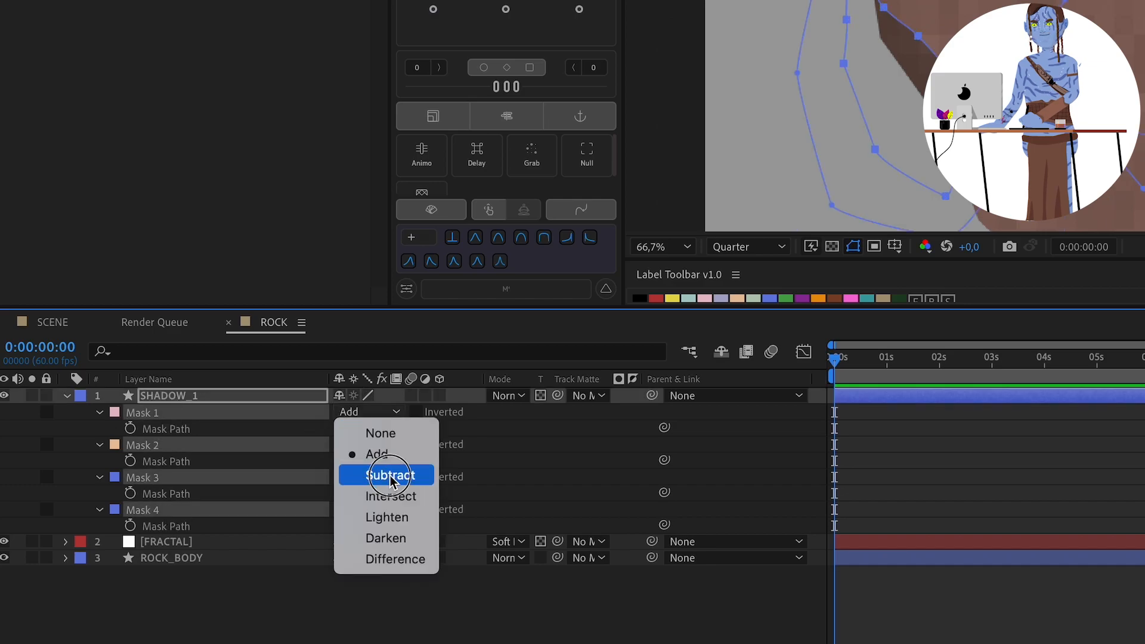
left_click(391, 477)
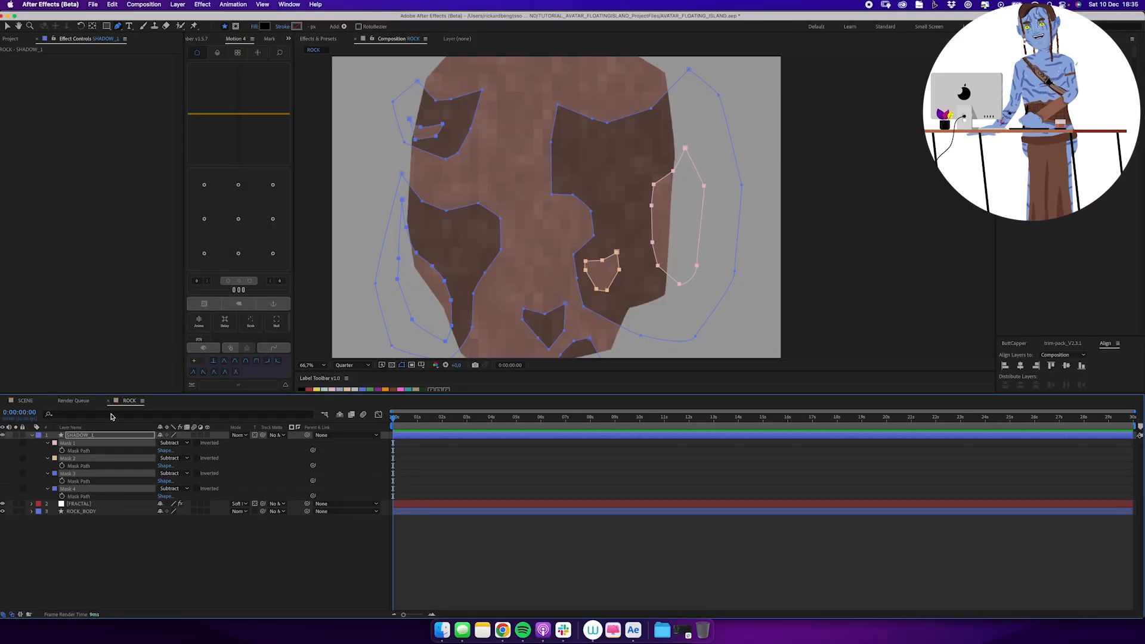
left_click_drag(524, 213, 511, 207)
left_click(180, 536)
Draw black accent shapes on a new shape layer, inside the upper right and upper left shadows.
key("z")
left_click(614, 222, "alt")
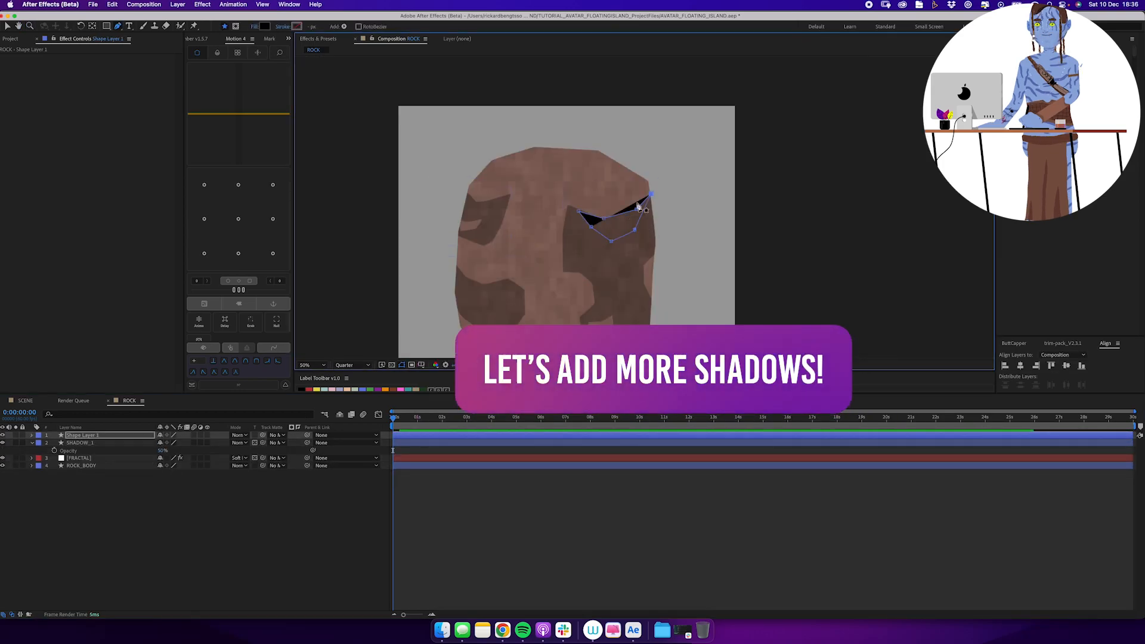
left_click(651, 194)
left_click(462, 209)
left_click(482, 216)
left_click(474, 221)
left_click(459, 218)
left_click(462, 208)
Add thin black accent shapes at the right shadow's inner middle edge and in the lower left shadow.
left_click(563, 269)
left_click(580, 271)
left_click(592, 271)
left_click(572, 275)
left_click(564, 268)
left_click_drag(565, 307, 559, 274)
left_click(515, 281)
left_click(503, 285)
left_click(483, 282)
left_click(473, 282)
Add small black accent shapes in the bottom shadows, along the lower right side and on the left edge.
left_click(528, 295)
left_click(557, 321)
left_click(570, 312)
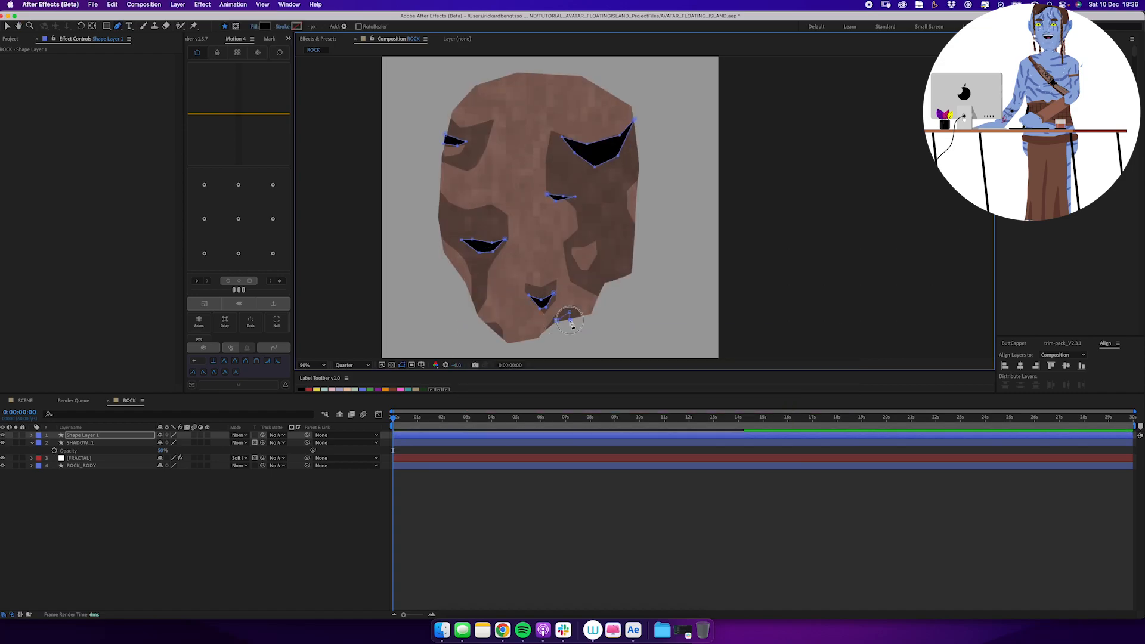
left_click(604, 253)
left_click(615, 265)
left_click(628, 266)
left_click(634, 246)
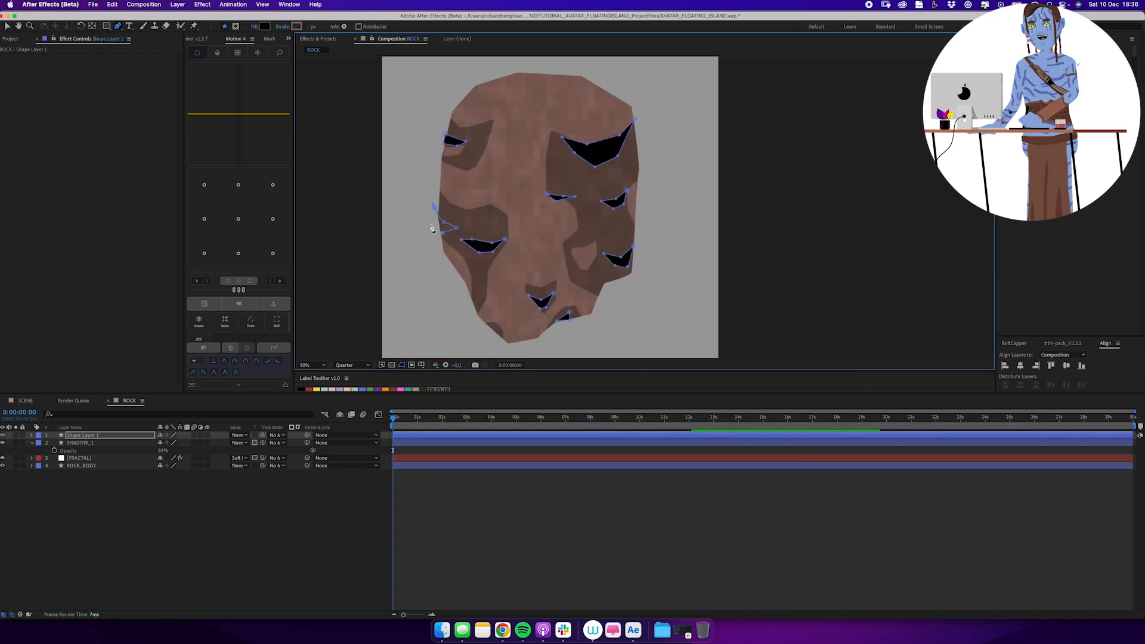
left_click(482, 297)
Rename the new shape layer as SHADOW_2 and lower its opacity to about 39%.
key("Return")
type("SHADOW_2")
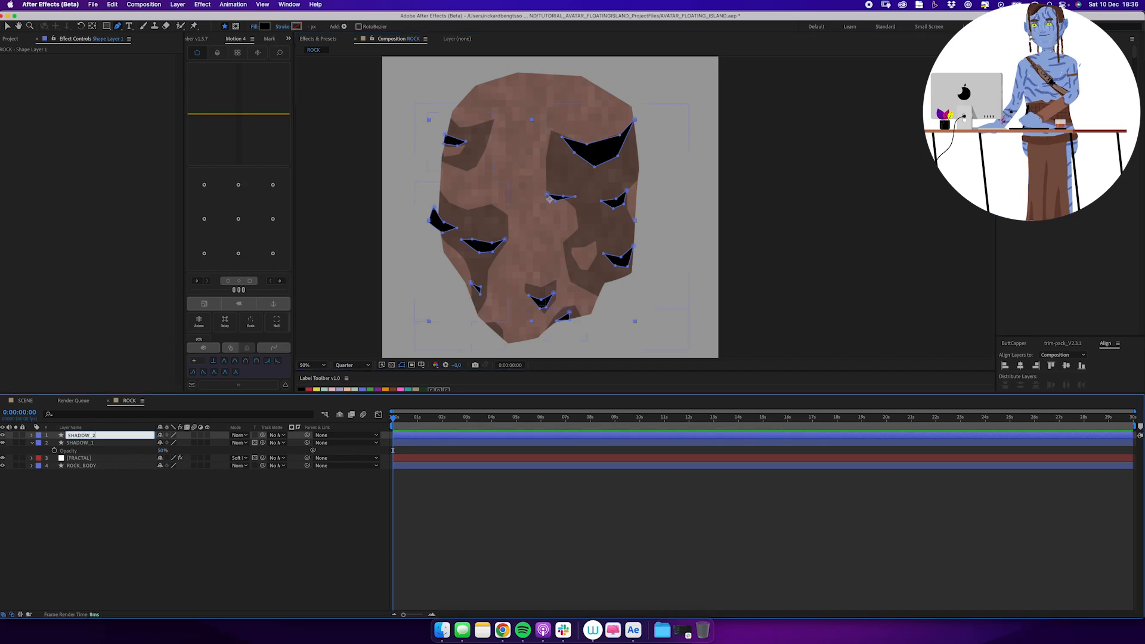
type("t")
left_click_drag(163, 443, 141, 442)
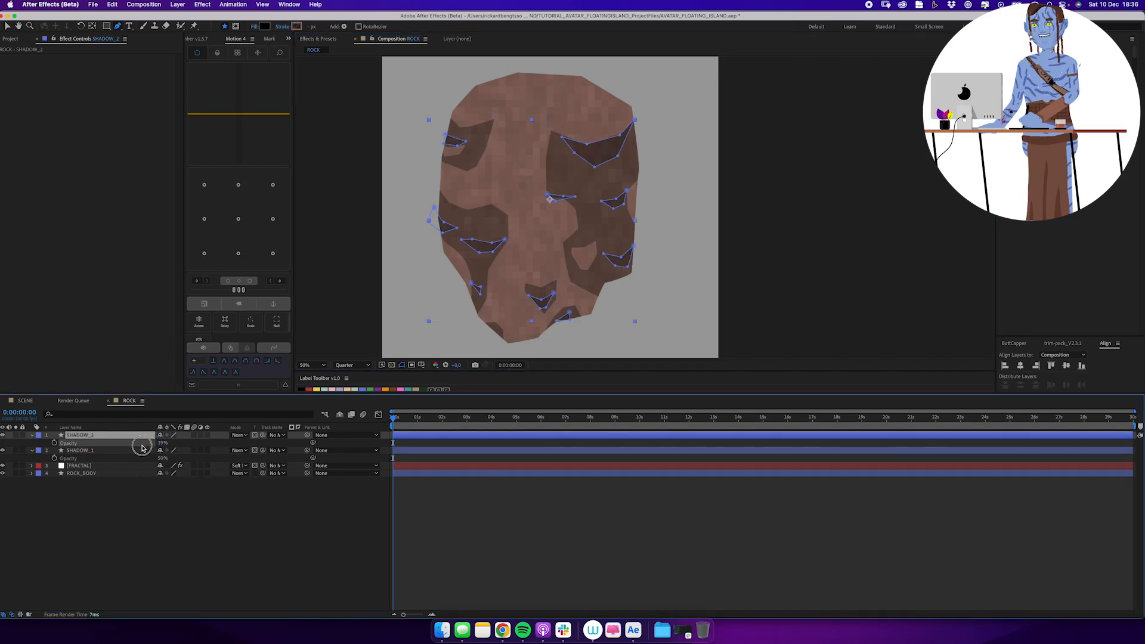
Try Multiply on SHADOW_2, then set the blending mode of SHADOW_2 and SHADOW_1 to Overlay.
left_click(239, 435)
left_click(238, 460)
left_click(239, 435)
left_click(256, 254)
left_click(244, 435)
left_click(264, 388)
left_click(239, 451)
left_click(257, 386)
Adjust a point of the accent shape at the right shadow's inner middle edge and collapse the properties of all layers.
left_click(242, 508)
left_click(115, 437)
left_click_drag(559, 197, 555, 197)
left_click(158, 501)
key("super+a")
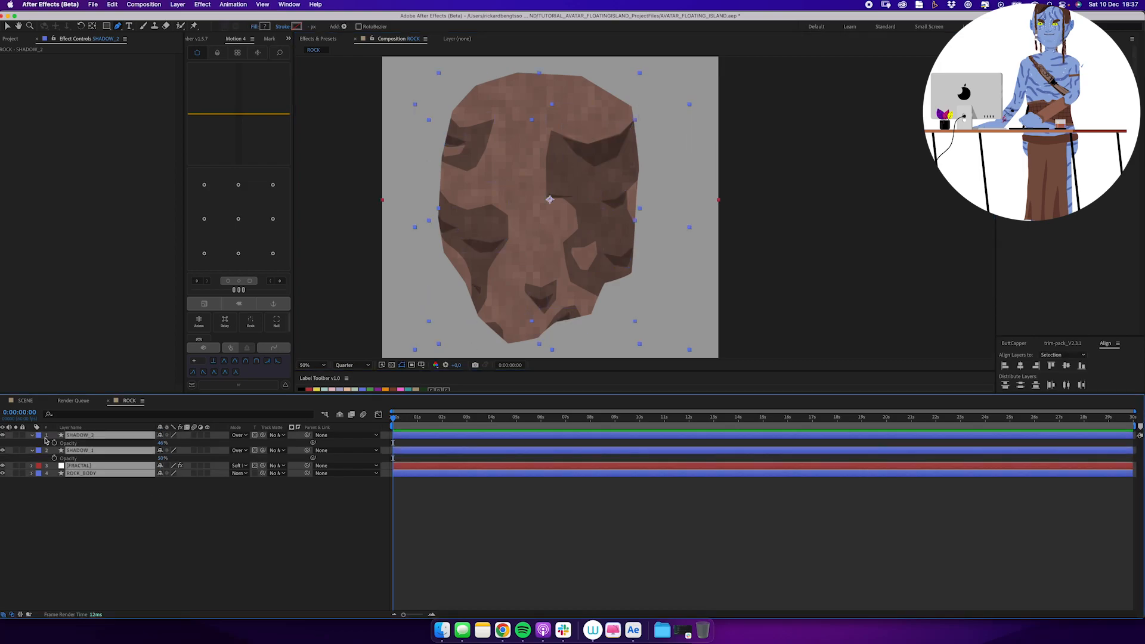
left_click(32, 436)
left_click(78, 513)
Draw a thin highlight shape on the upper left shadow's top edge and fill it with a lighter tone sampled from the rock.
left_click(482, 121)
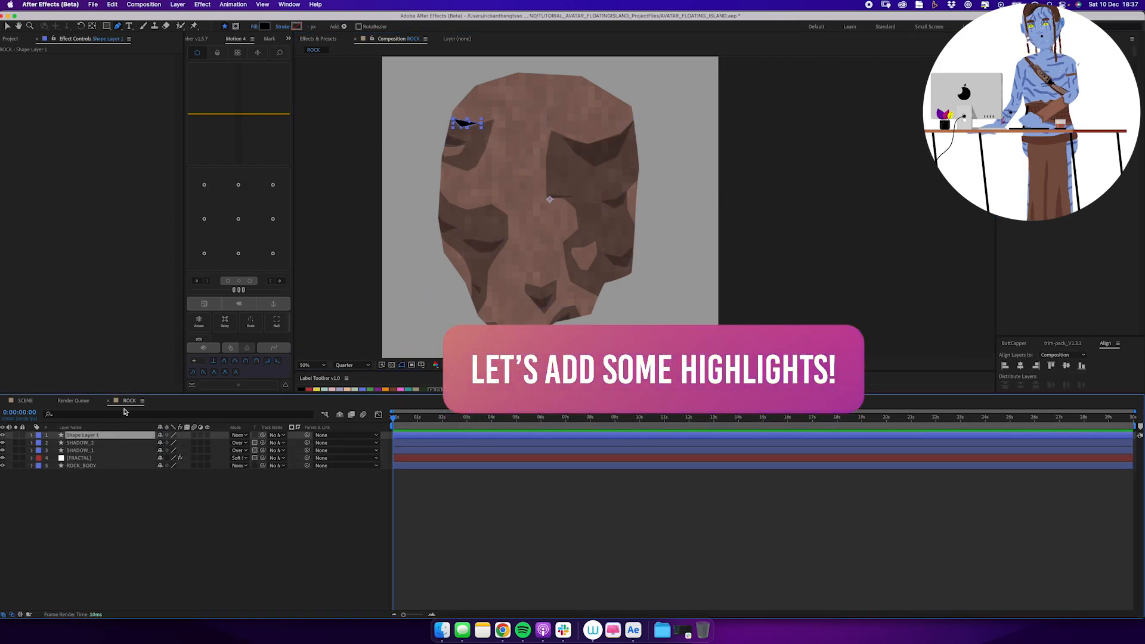
left_click(264, 26)
left_click(268, 284)
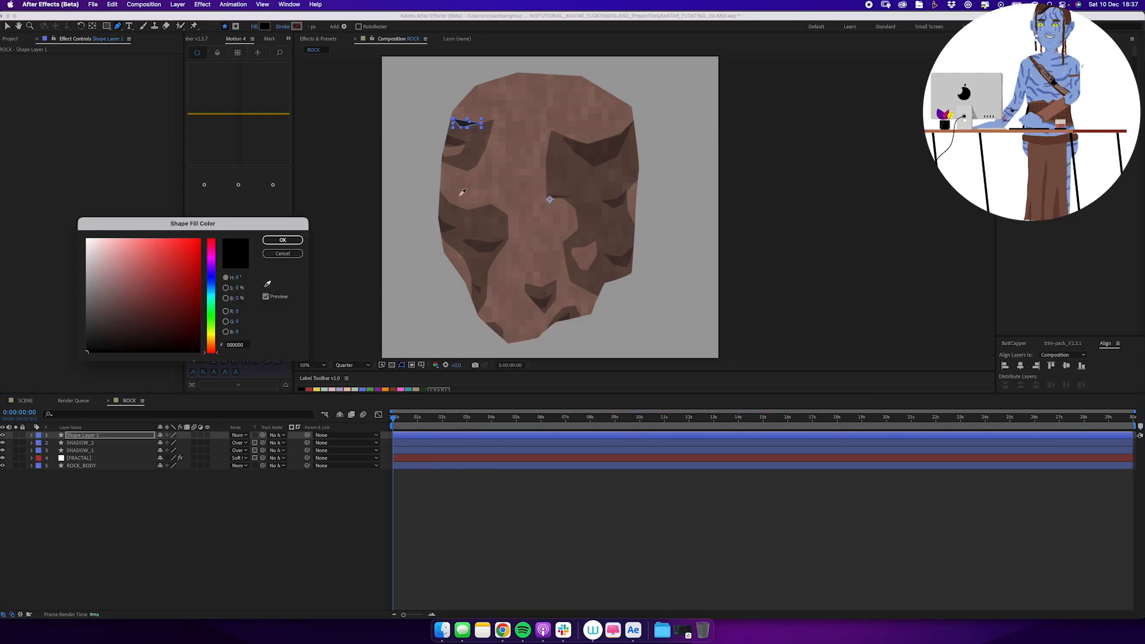
left_click(495, 191)
left_click(111, 272)
left_click(283, 239)
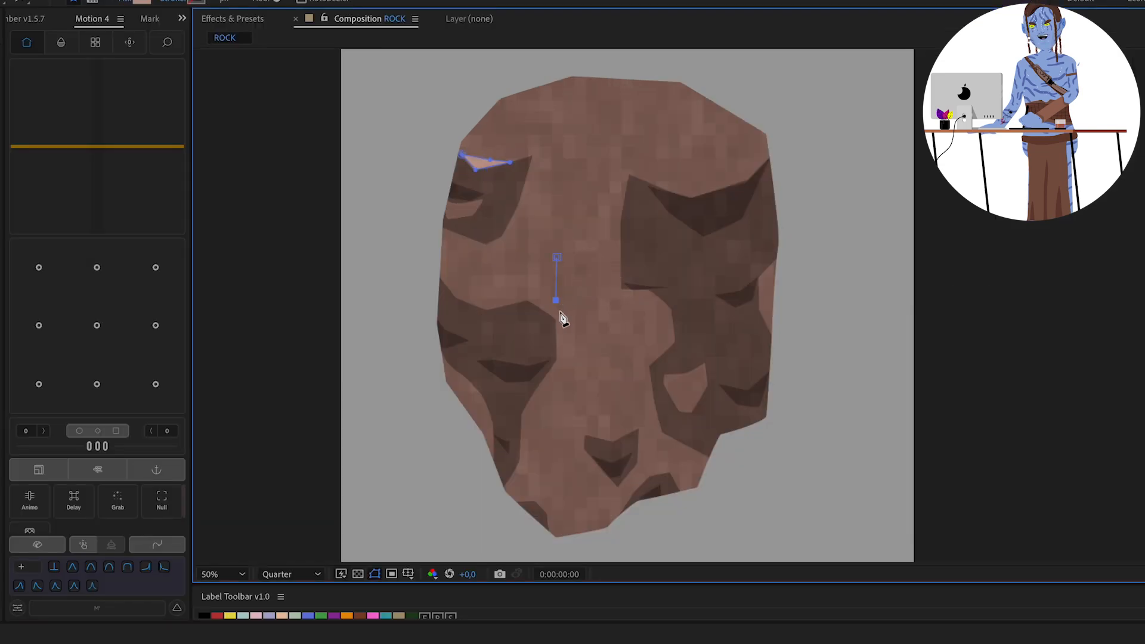
Add thin highlight shapes along the upper right shadow's top edge and above the small shadow at the lower middle.
left_click(652, 180)
left_click(678, 190)
left_click(714, 185)
left_click(651, 180)
left_click(628, 427)
left_click(587, 430)
left_click(607, 438)
left_click(628, 427)
Add small highlight shapes near the rock's bottom tip and above the dark accent in the lower left shadow.
left_click(559, 489)
left_click(541, 496)
left_click(554, 519)
left_click(559, 489)
left_click(508, 355)
left_click(495, 361)
left_click(531, 368)
left_click(507, 355)
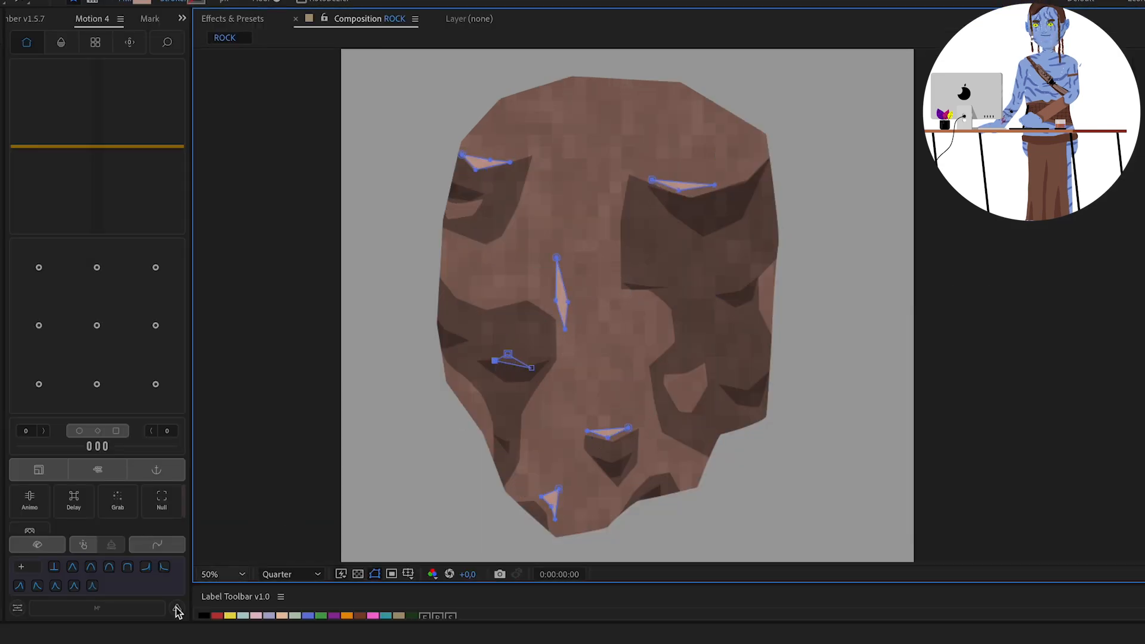
Add highlight triangles above the dark accent at the right middle and at the upper right shadow's outer corner.
left_click(752, 281)
left_click(716, 292)
left_click(736, 293)
left_click(752, 281)
left_click(764, 156)
left_click(750, 171)
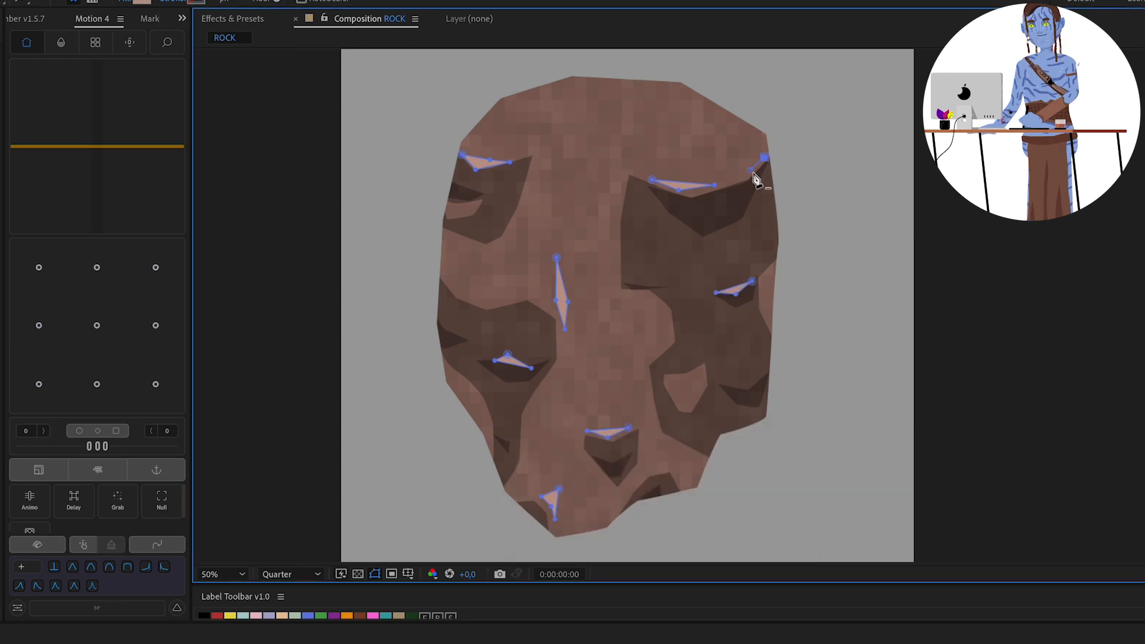
left_click(763, 166)
left_click(765, 157)
Add highlights at the upper left shadow's inner edge and on the rock's left edge, and lower HLG's opacity to about 12%.
left_click(527, 186)
left_click(518, 216)
left_click(535, 198)
left_click(527, 186)
left_click(445, 285)
left_click(457, 298)
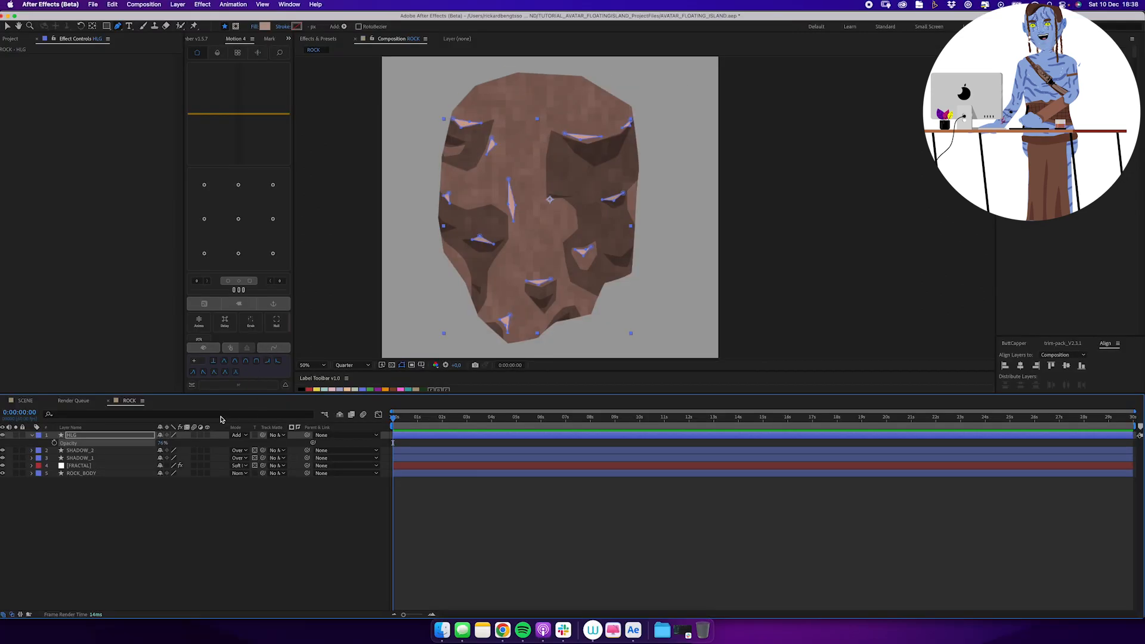
left_click_drag(162, 445, 149, 448)
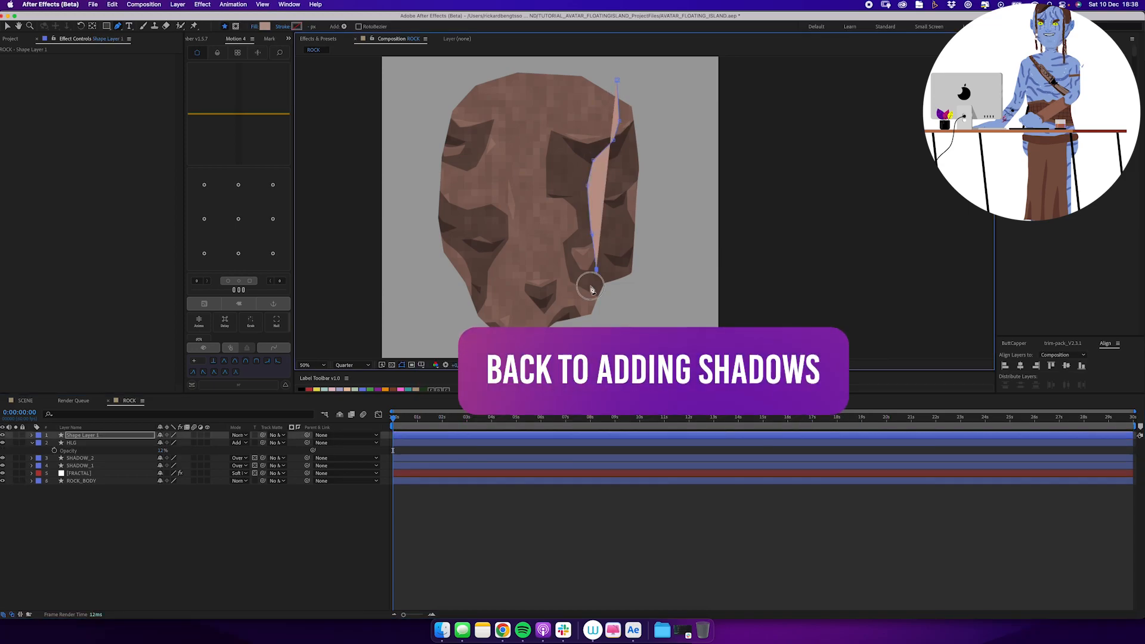
On a new shape layer, draw large shadow shapes covering the rock's right side and running along its left side.
left_click(591, 286)
left_click(576, 300)
left_click(682, 252)
left_click(691, 200)
left_click(674, 98)
left_click(617, 80)
left_click(447, 96)
left_click(451, 156)
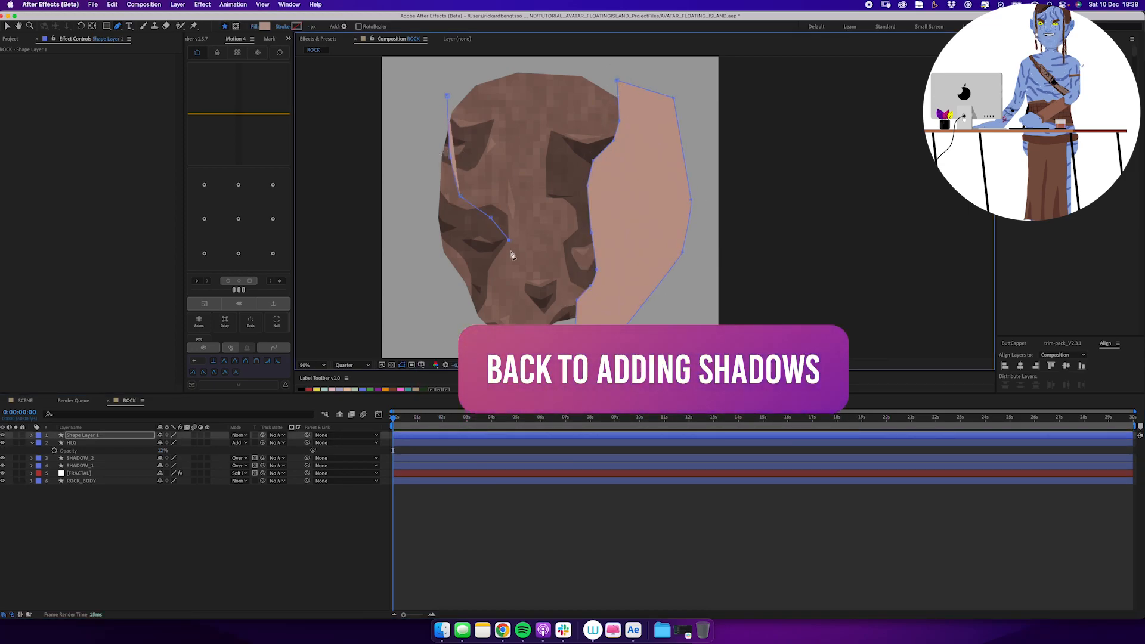
Rename the new shape layer as SHADOW_3, give it a dark fill and lower its opacity to about 31%.
left_click(84, 436)
key("Return")
type("SHADOW_3")
key("Return")
left_click(265, 27)
left_click(255, 435)
key("t")
left_click_drag(164, 443, 136, 451)
Move two lower points of SHADOW_3's left shape toward the rock's outer left side.
key("v")
left_click_drag(524, 344, 502, 341)
left_click_drag(516, 281, 495, 273)
Add narrow tapering SHADOW_3 shapes at the rock's lower middle and hanging from its top centre.
key("g")
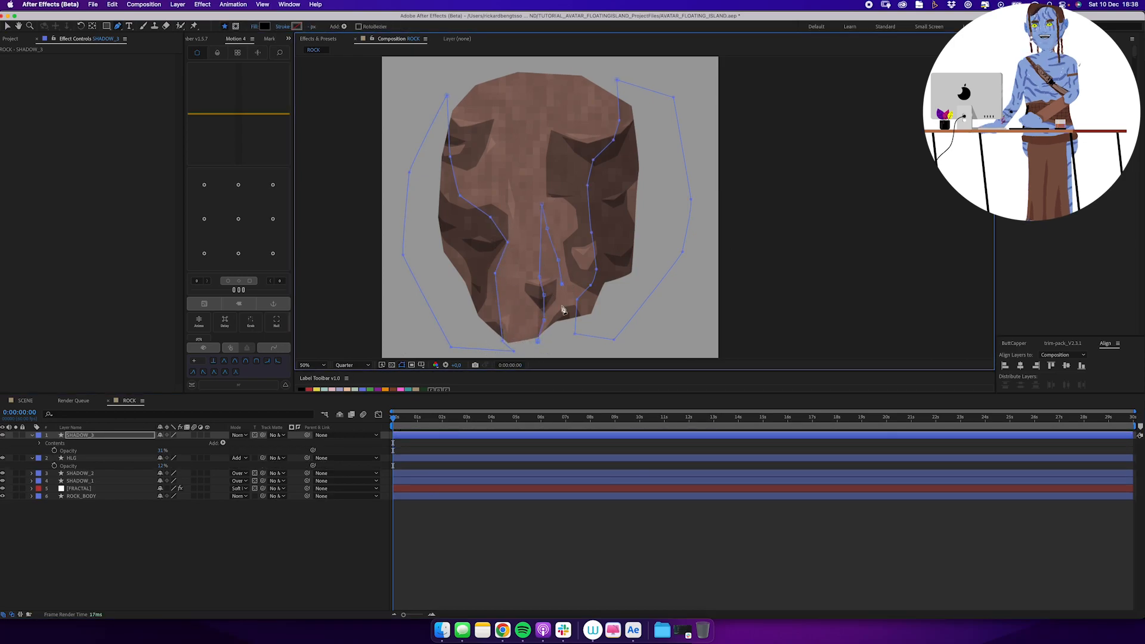
left_click(537, 342)
left_click(494, 69)
left_click(498, 115)
left_click(514, 178)
left_click(528, 72)
left_click(495, 70)
Raise the HLG layer's opacity slightly and add a narrow highlight beside the top centre shadow.
key("v")
left_click_drag(162, 466, 174, 466)
key("g")
left_click(529, 85)
left_click(530, 86)
key("v")
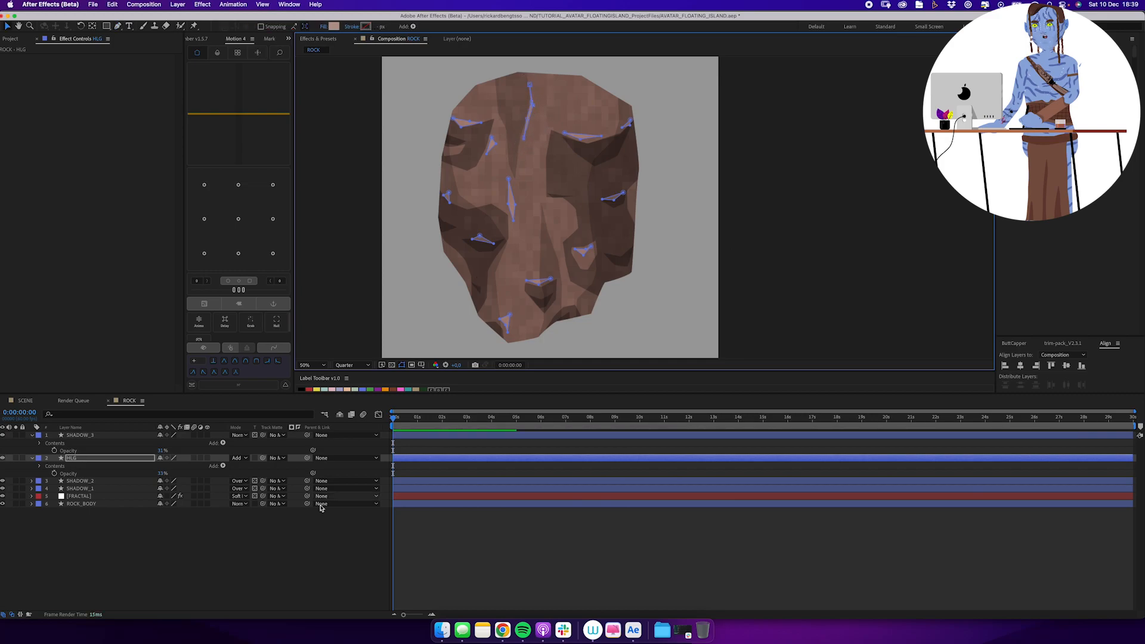
Collapse the SHADOW_3 and HLG properties and move the HLG layer above SHADOW_3.
left_click(137, 540)
left_click(32, 435)
left_click(33, 443)
left_click_drag(77, 443, 88, 432)
left_click(108, 507)
left_click(77, 435)
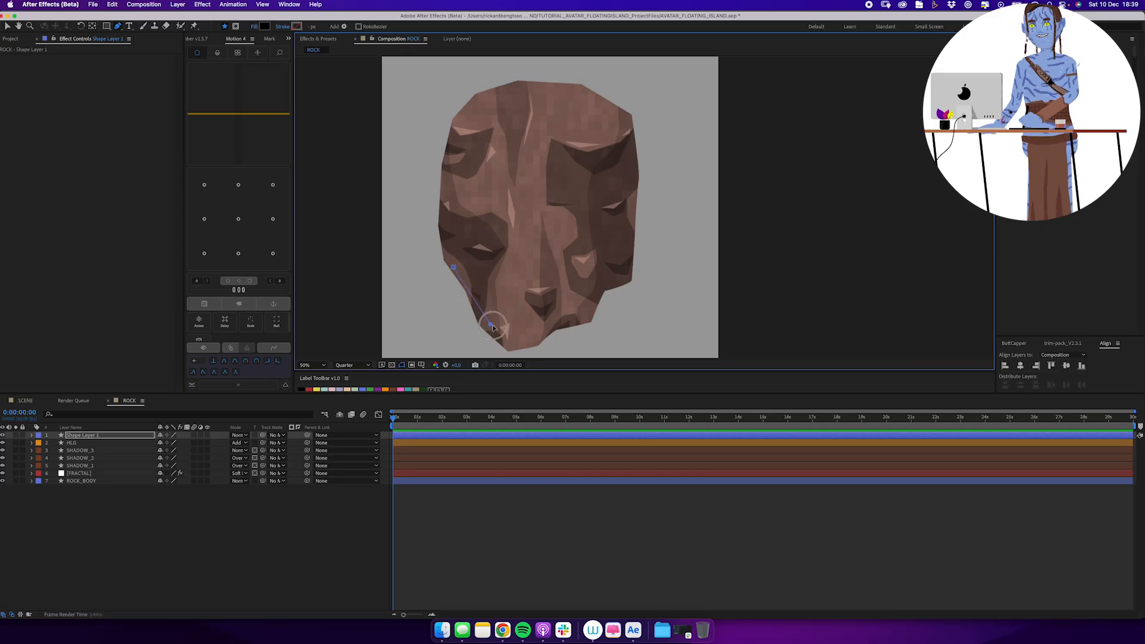
Draw a curved vine path at the rock's lower left edge with a black stroke and no fill.
left_click_drag(489, 324, 525, 327)
left_click(296, 26)
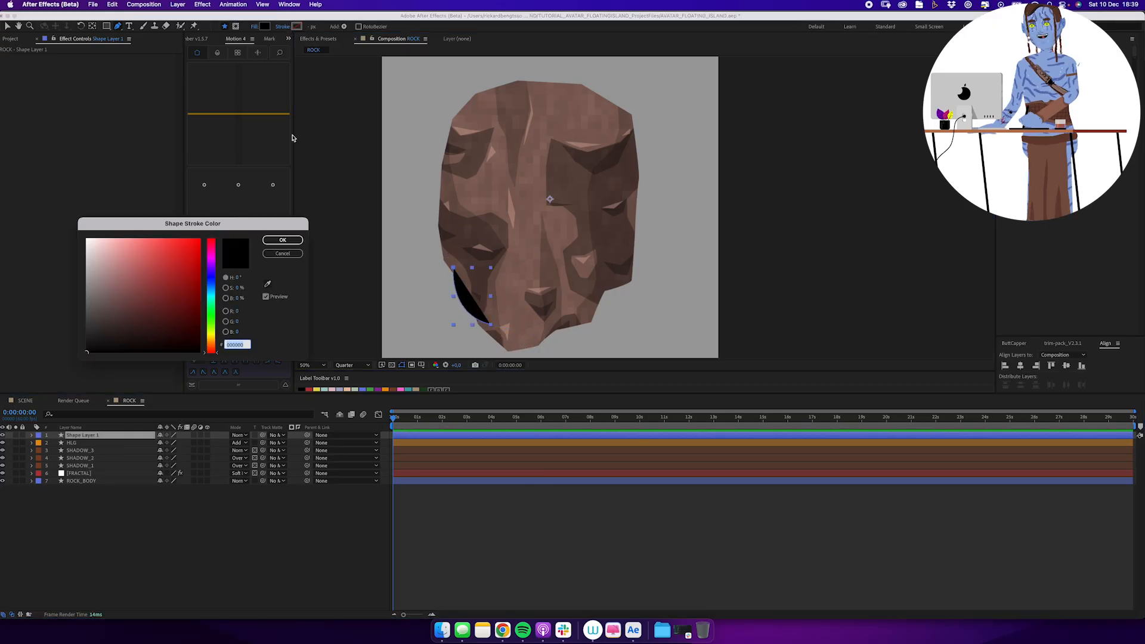
key("Return")
left_click(255, 27)
left_click(529, 292)
key("Return")
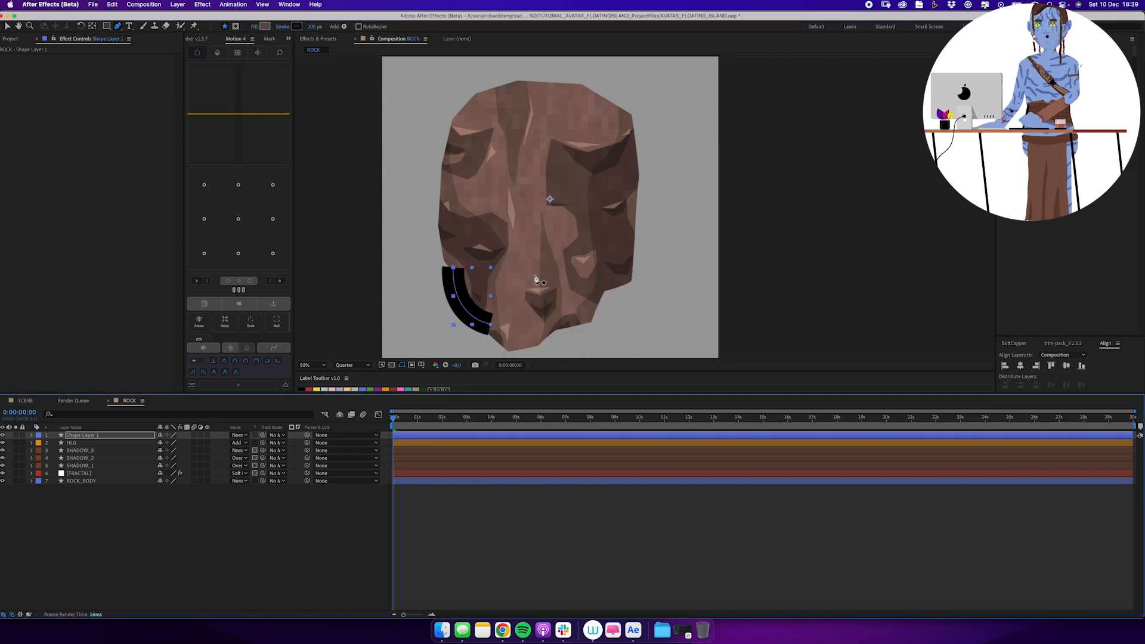
Set the vine's stroke to a darkened colour sampled from the rock's shadow and its width to 10 px.
left_click(296, 27)
left_click(268, 284)
left_click(457, 148)
left_click(110, 331)
key("Return")
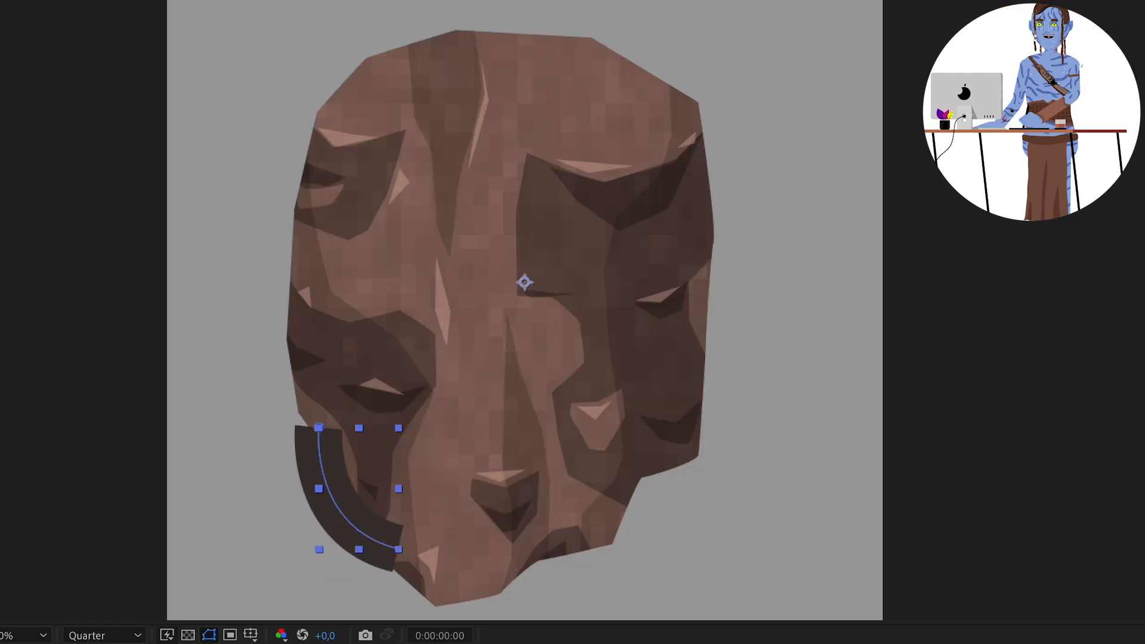
key("Return")
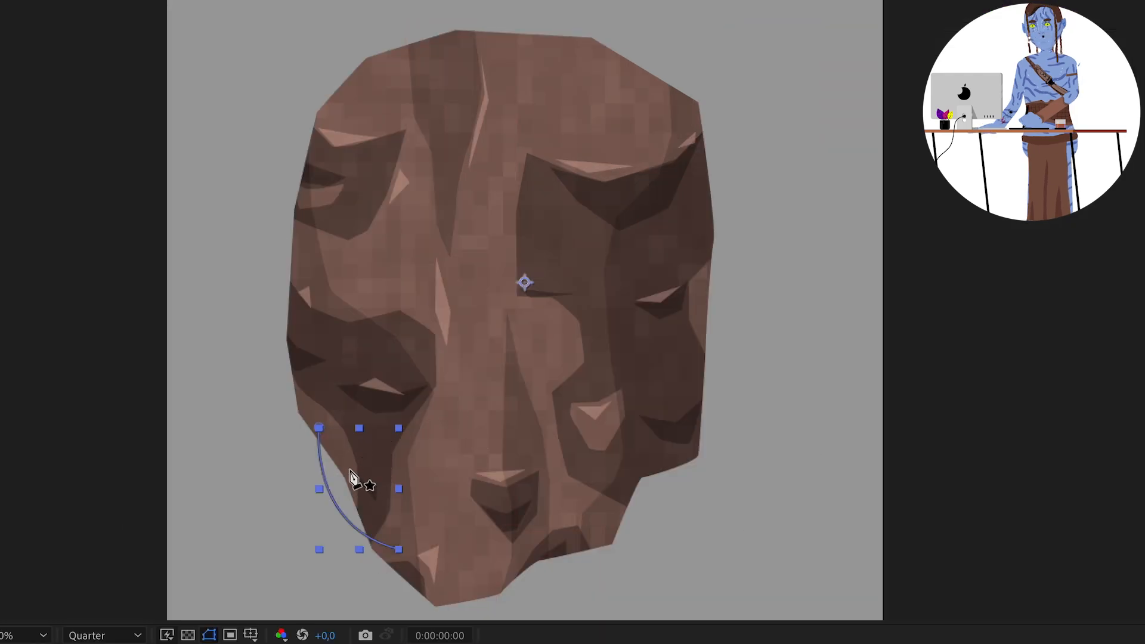
Draw a second curved vine at the rock's lower left and two overlapping curved vines under its lower right edge.
left_click_drag(406, 590, 435, 583)
mouse_move(357, 585)
left_mouse_down()
mouse_move(332, 605)
mouse_move(340, 586)
left_mouse_up()
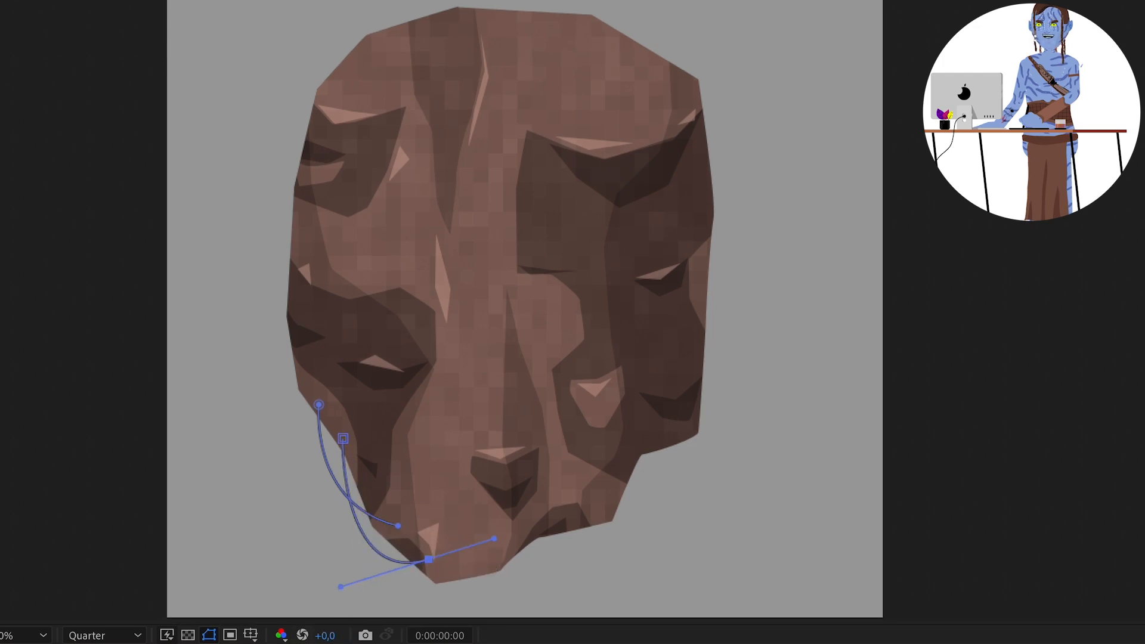
left_click(672, 423)
left_click_drag(634, 503, 618, 511)
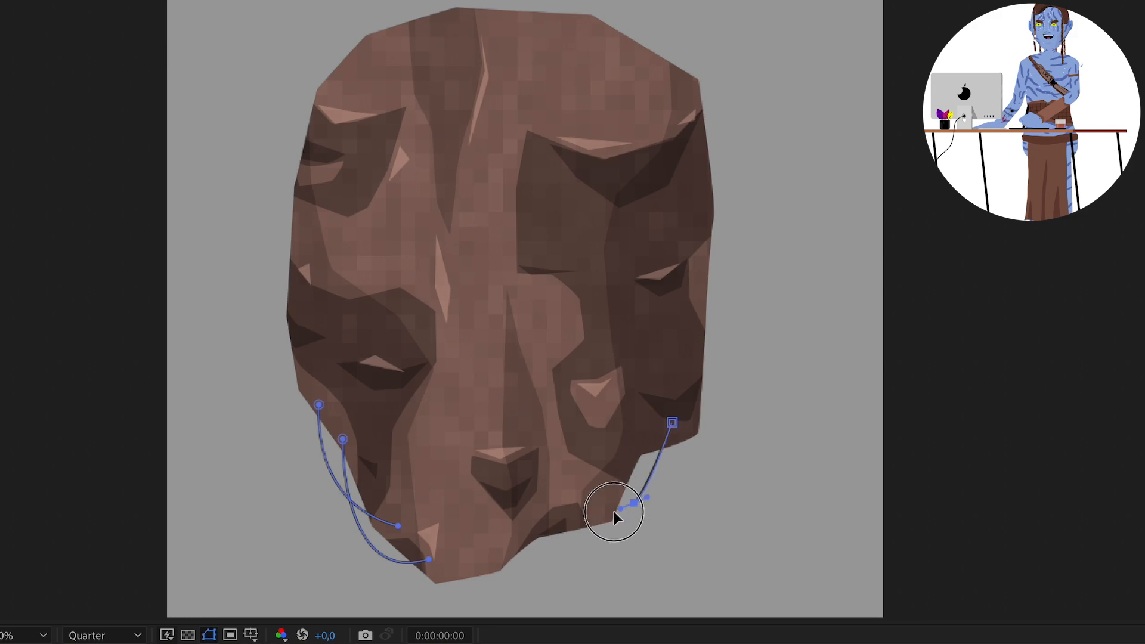
left_click(579, 508)
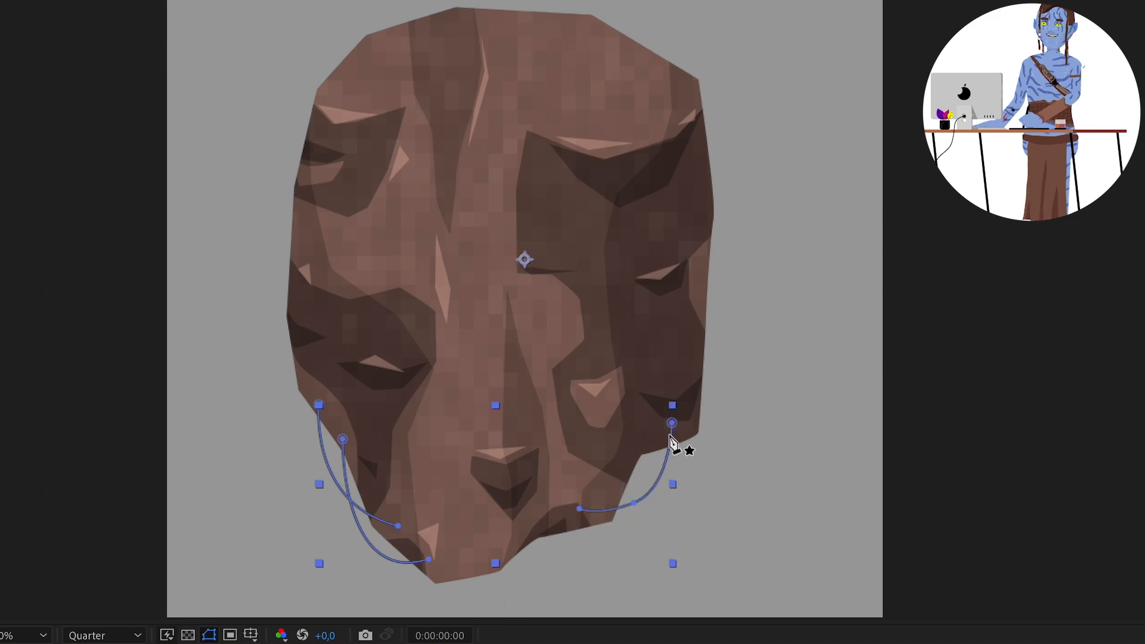
left_click(646, 422)
left_click_drag(574, 542, 547, 549)
left_click(504, 535)
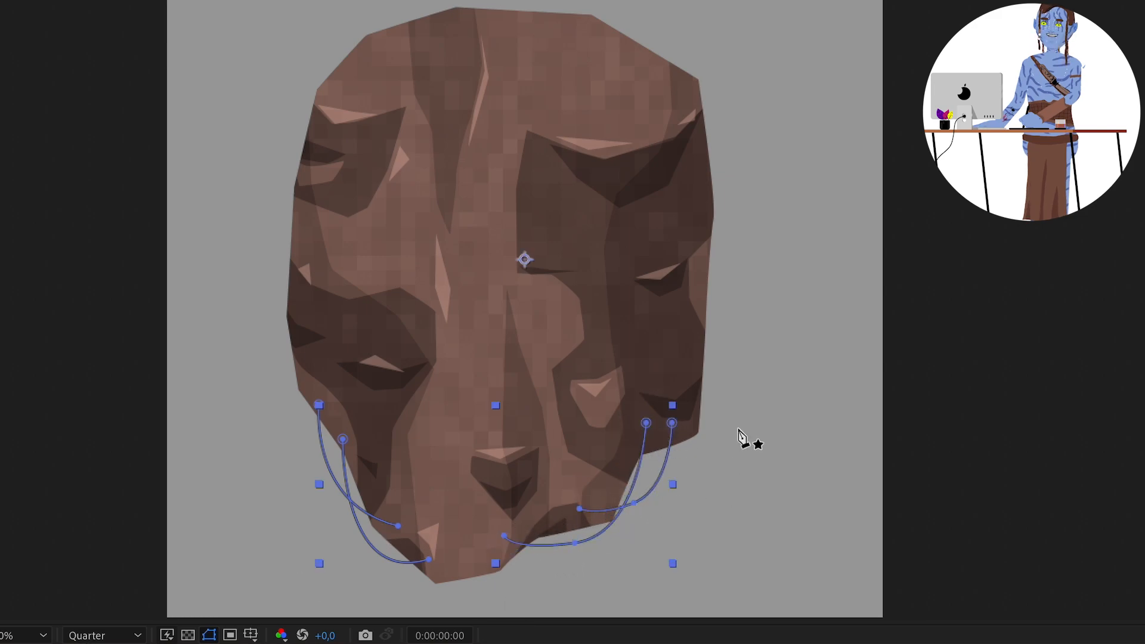
Draw a vine running down the rock's right edge and another looping around its bottom tip, and deselect the layer.
left_click(706, 245)
mouse_move(697, 456)
left_mouse_down()
mouse_move(606, 396)
mouse_move(687, 452)
left_mouse_up()
left_click(381, 493)
left_click_drag(416, 592, 421, 589)
key("F2")
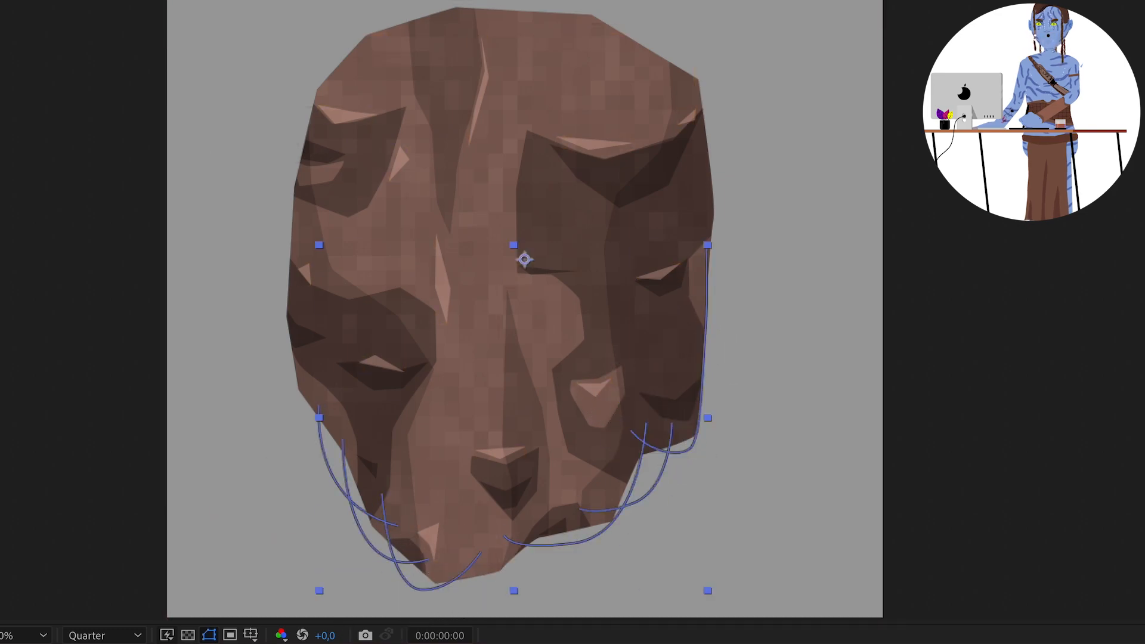
key("F2")
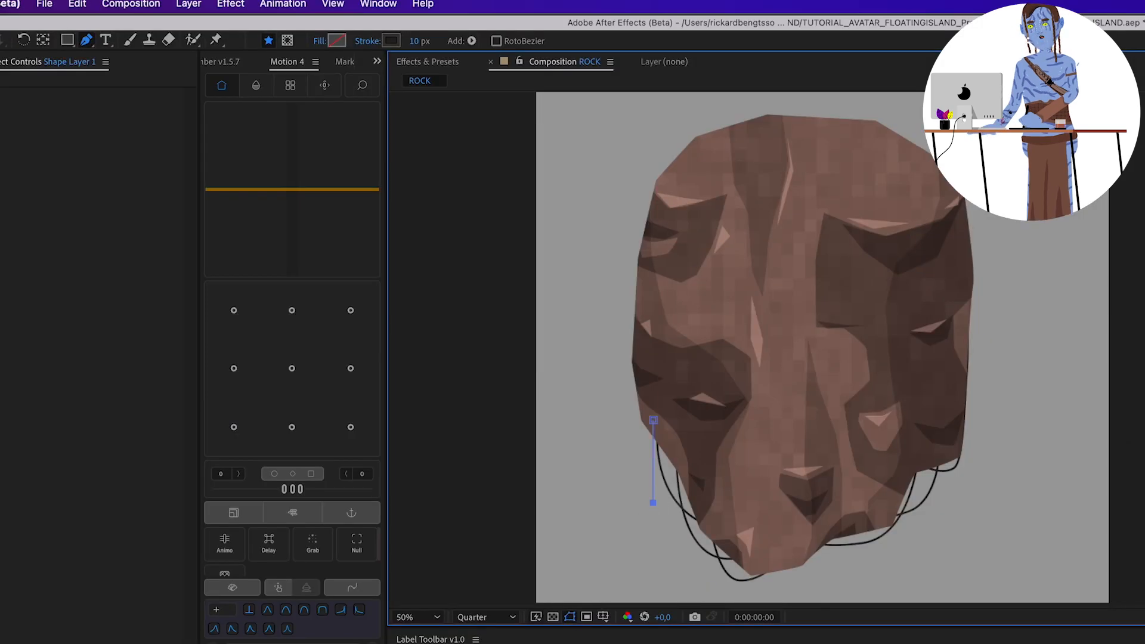
key("F2")
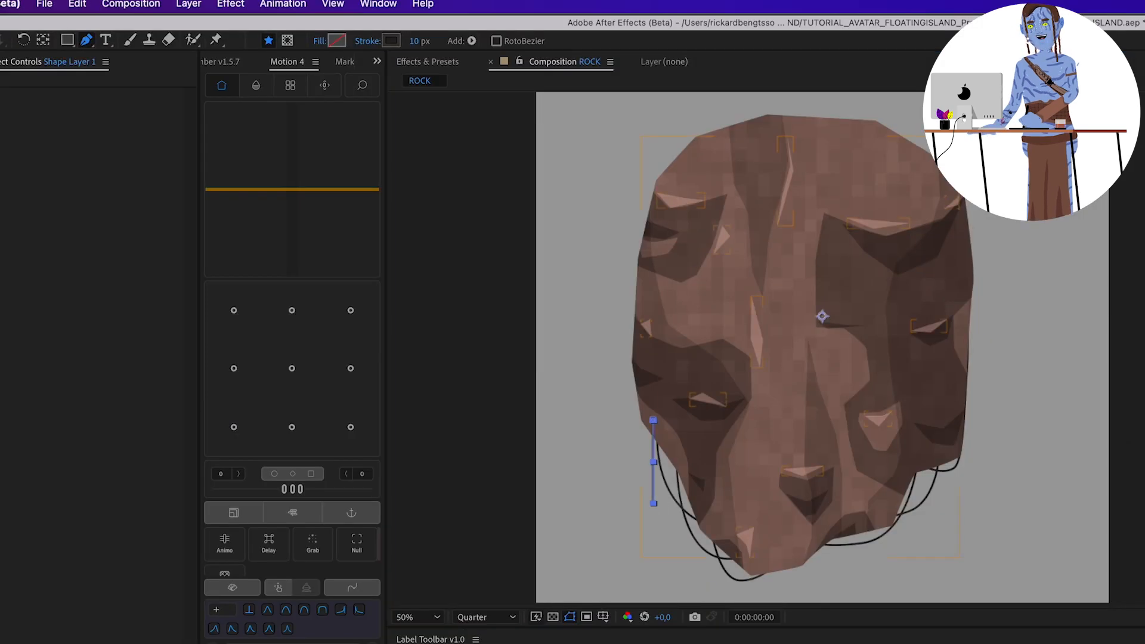
Change the stroke colour of the straight hanging vine at the lower left to a dark green.
left_click(391, 42)
left_click_drag(249, 578, 242, 565)
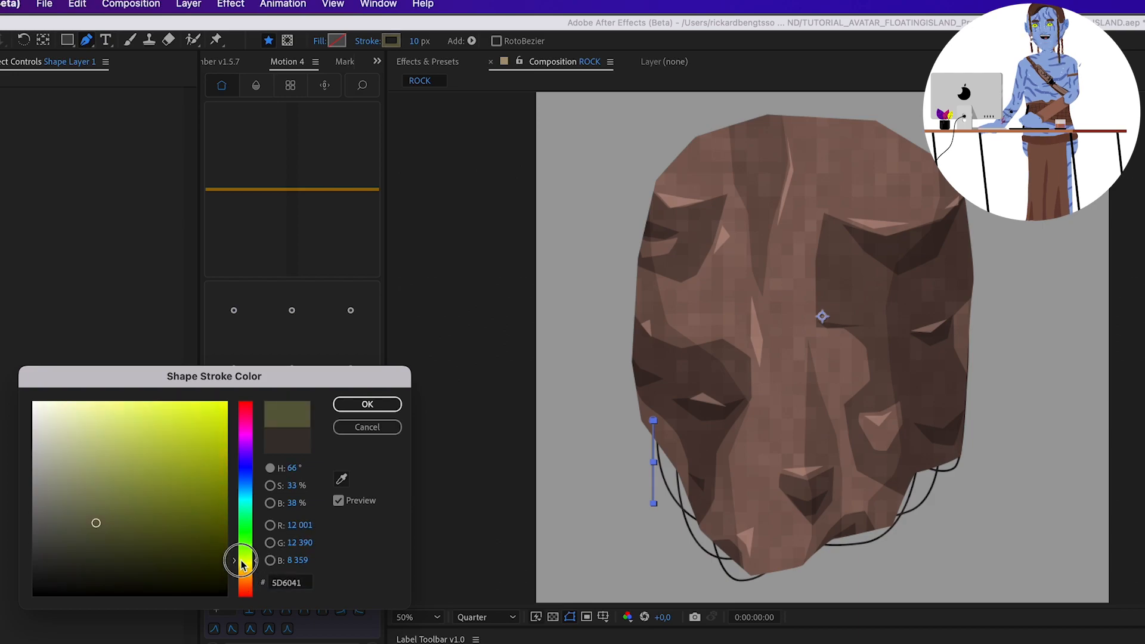
left_click(340, 428)
Draw three more vertical green vines hanging along the rock's lower left edge.
left_click(678, 455)
left_click(653, 643)
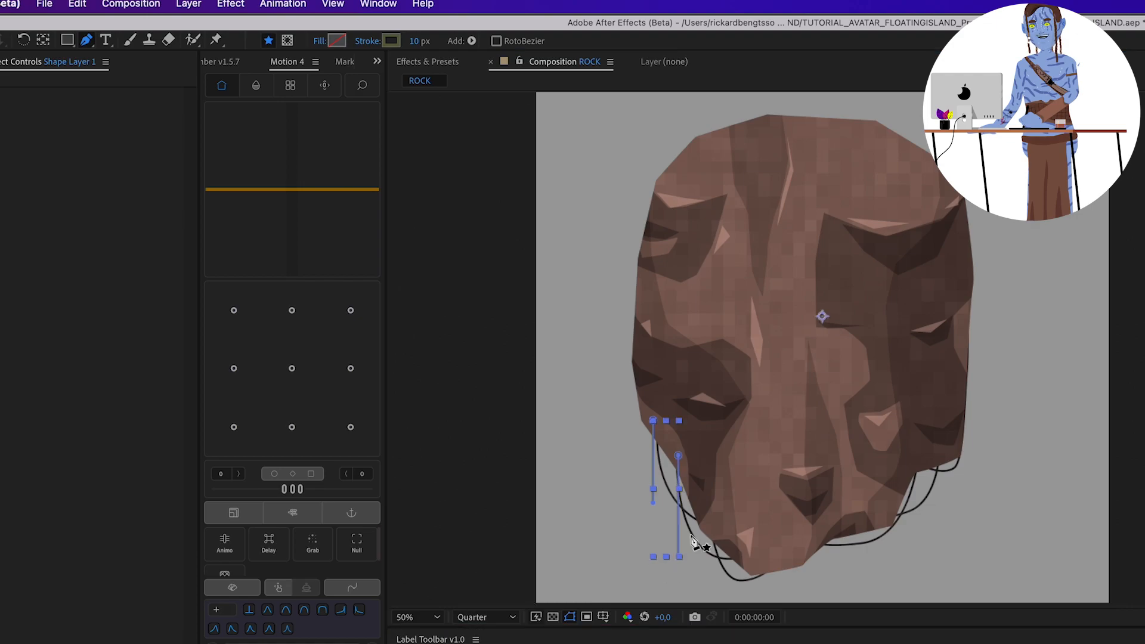
left_click(702, 516)
left_click(653, 643)
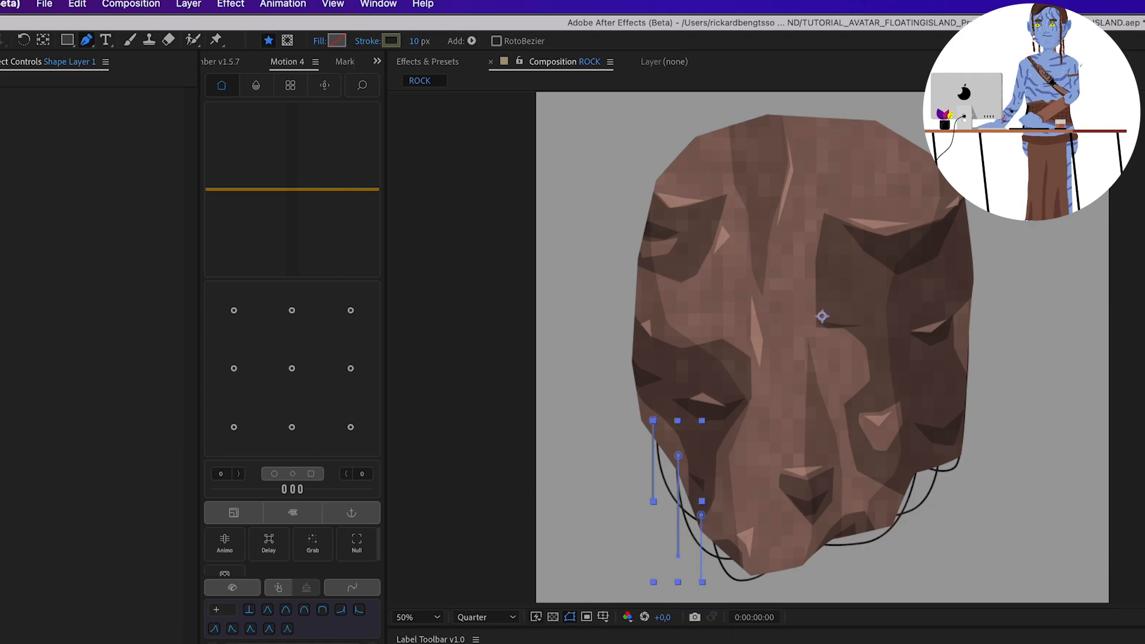
left_click_drag(710, 550, 689, 471)
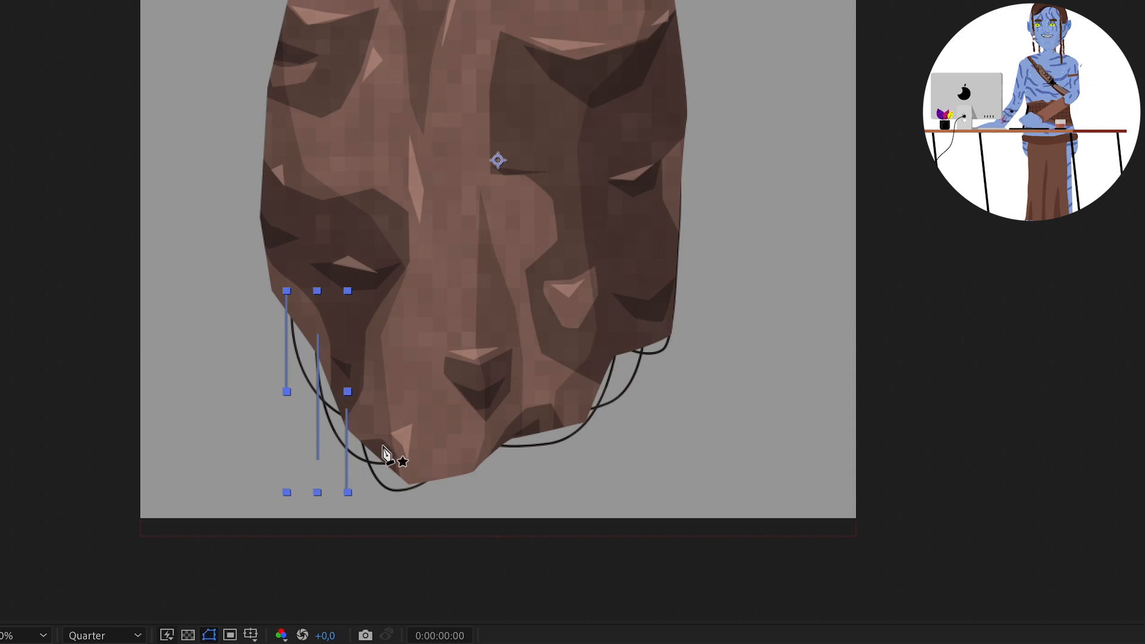
left_click(381, 436)
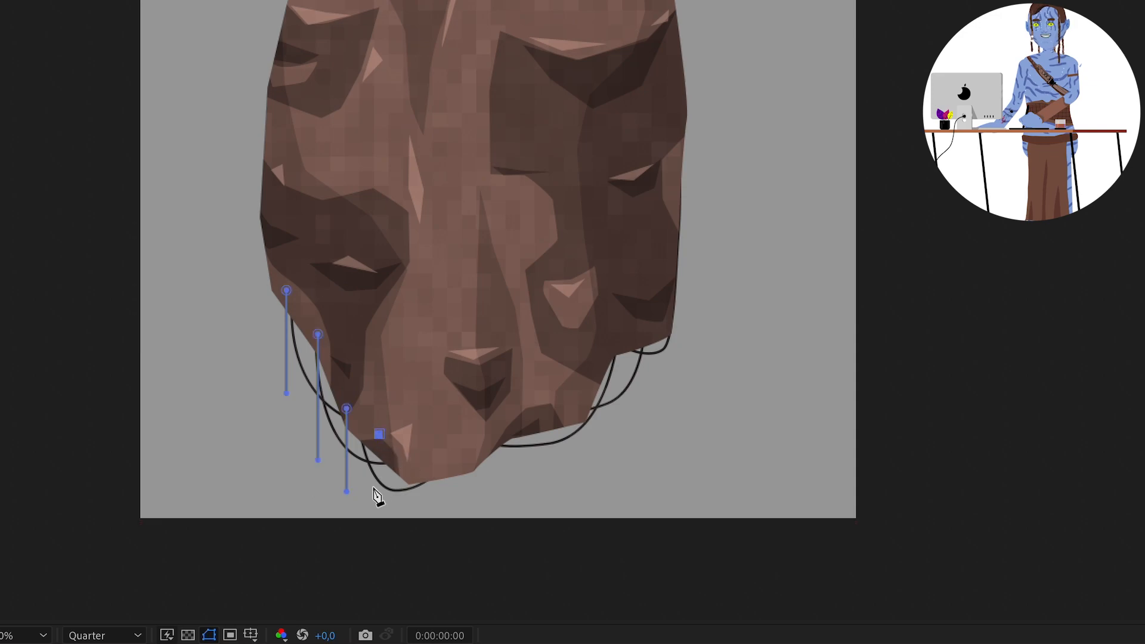
left_click(498, 178)
left_click(197, 643)
Draw a row of vertical green vines hanging from the rock's lower right edge.
left_click(497, 416)
left_click(498, 493, "shift")
left_click(197, 643)
left_click(537, 388)
left_click(607, 347)
left_click(606, 439, "shift")
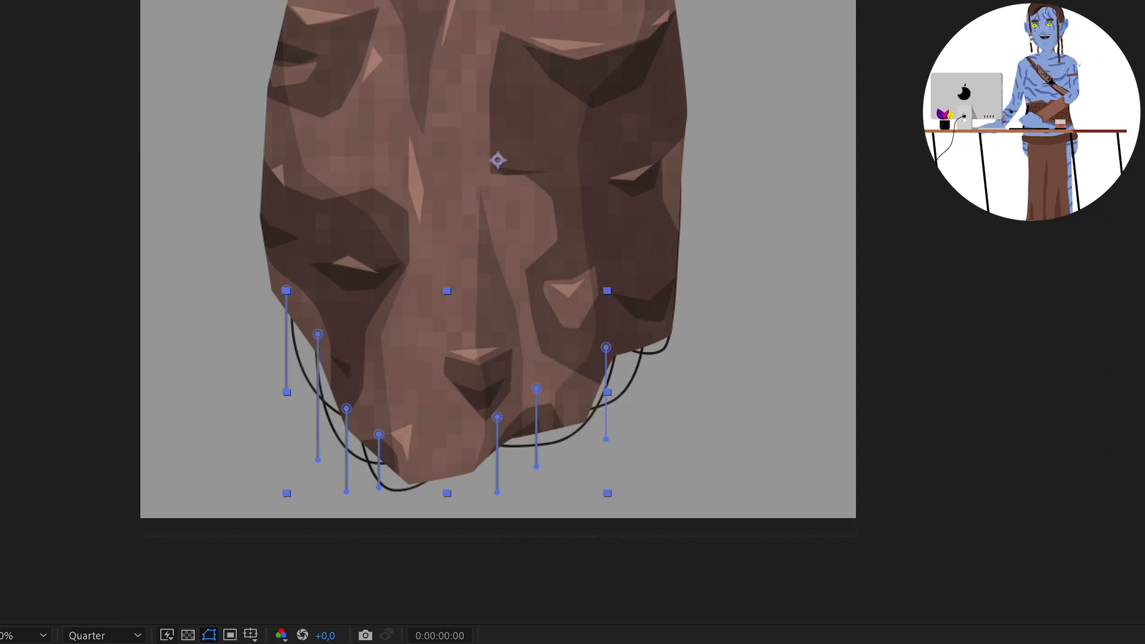
left_click(632, 338)
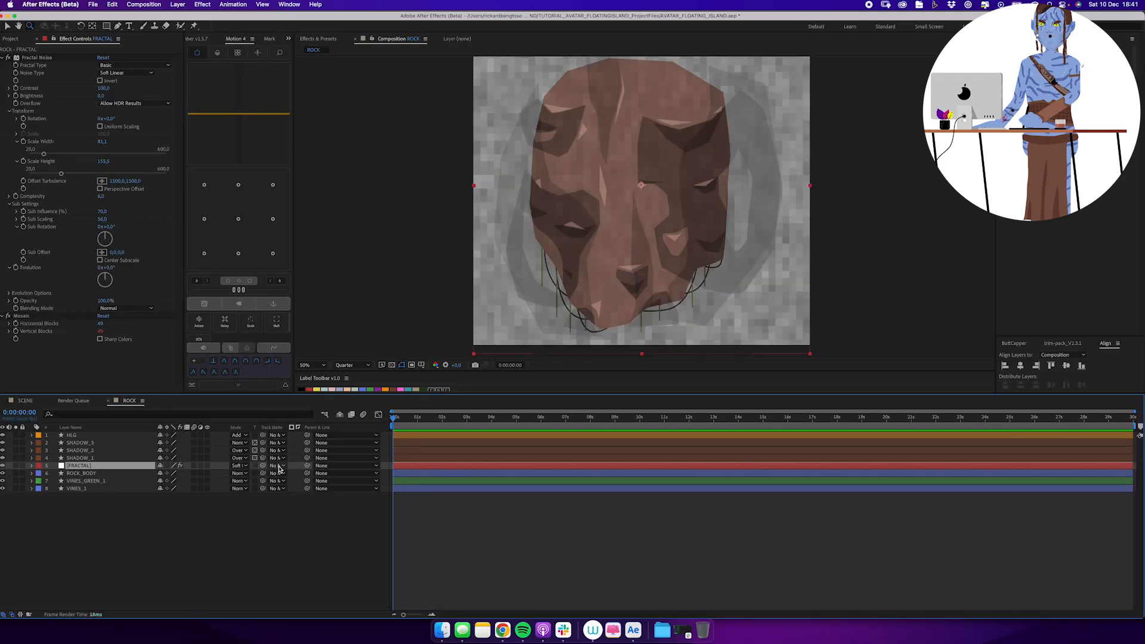
Set ROCK_BODY as the track matte of the FRACTAL layer and make ROCK_BODY visible again.
left_click(278, 465)
left_click(305, 540)
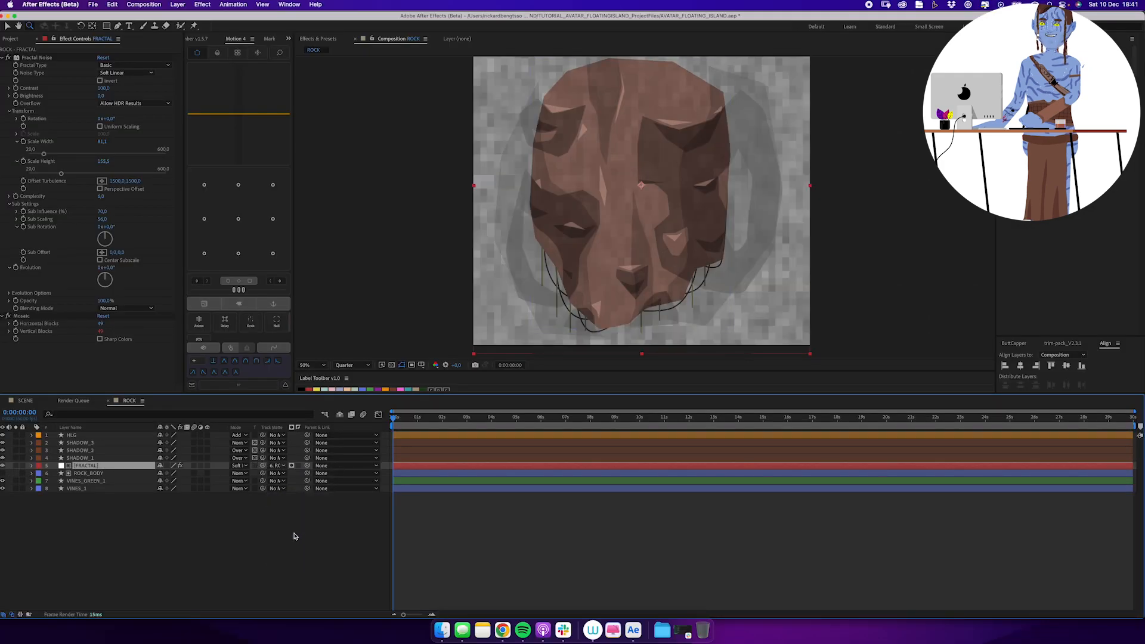
left_click(3, 473)
left_click(49, 524)
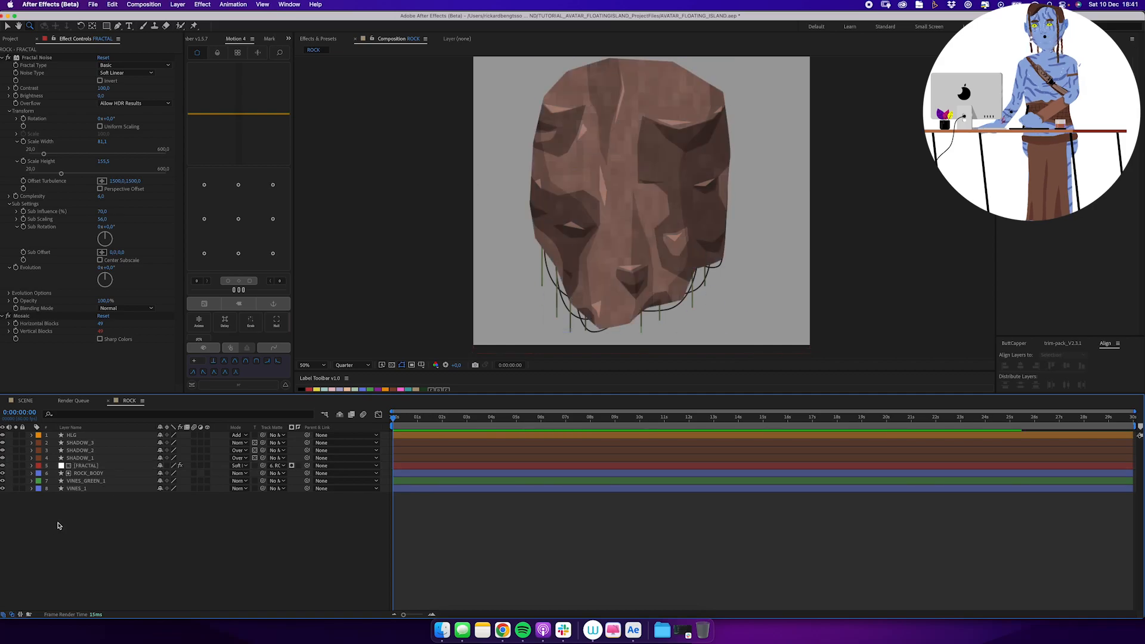
Expand the contents of VINES_GREEN_1, add a shape modifier to them and open its properties.
left_click_drag(667, 210, 642, 225)
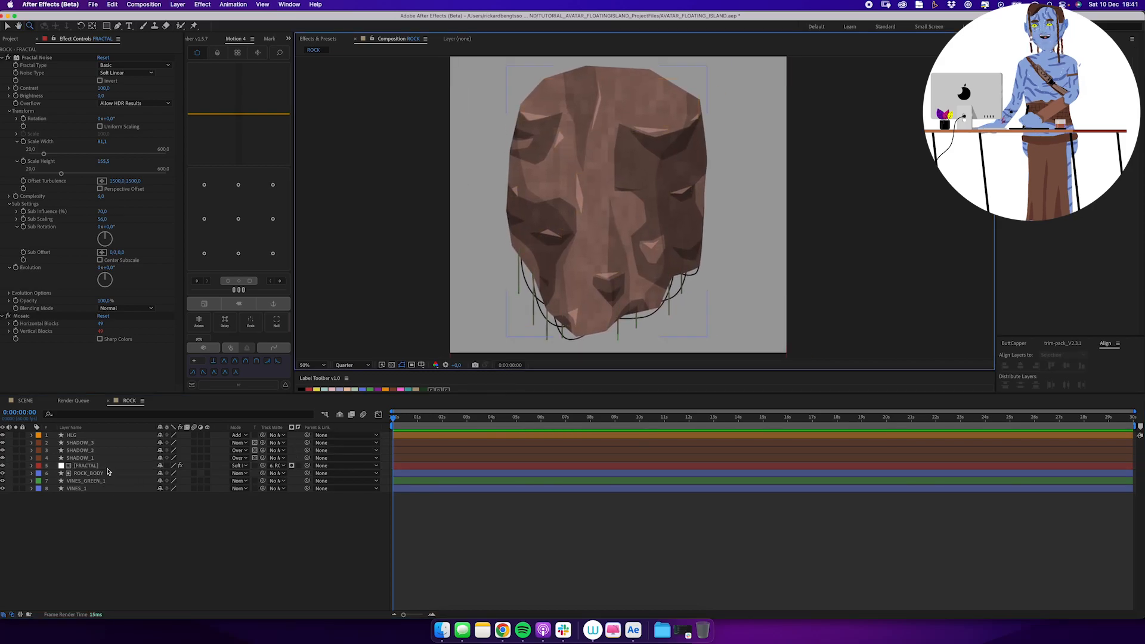
left_click(85, 509)
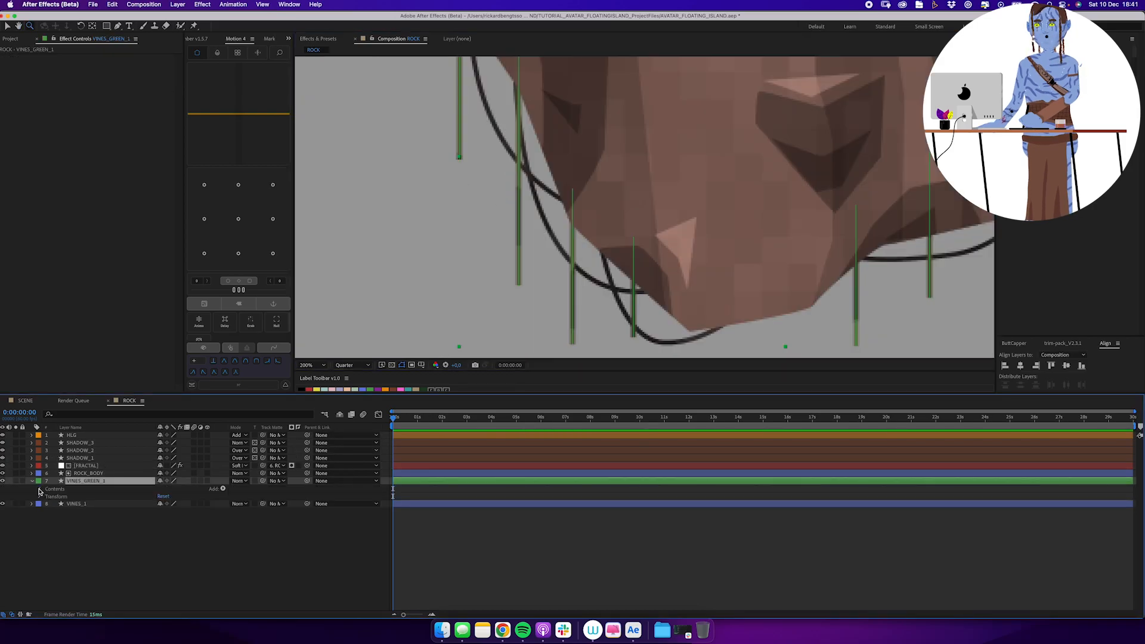
left_click(40, 489)
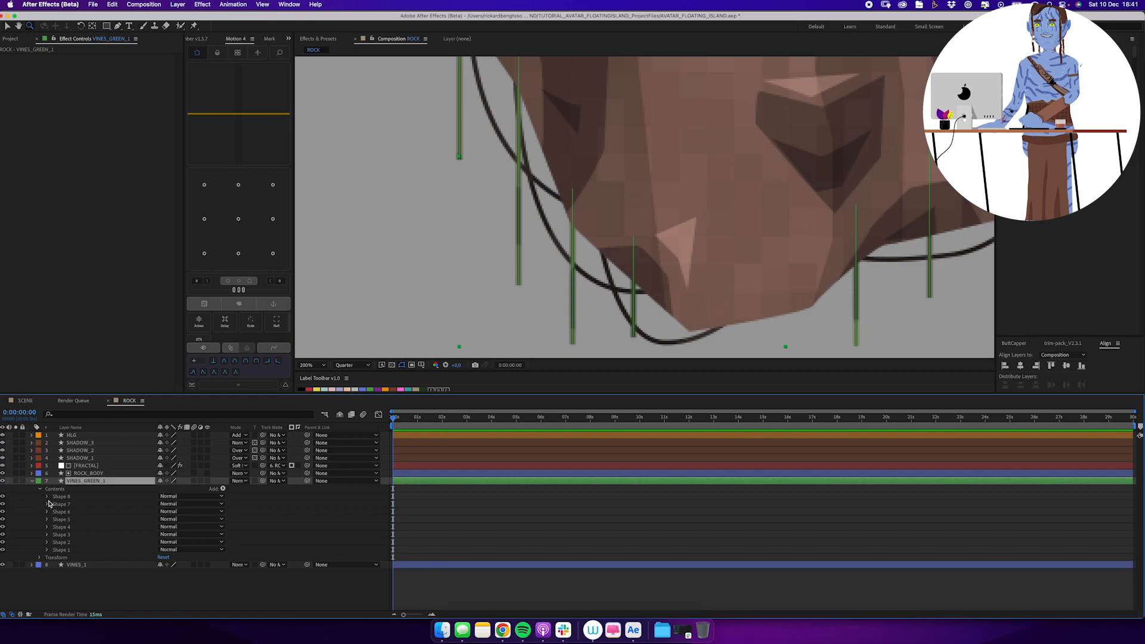
left_click(223, 489)
left_click(239, 608)
left_click(48, 558)
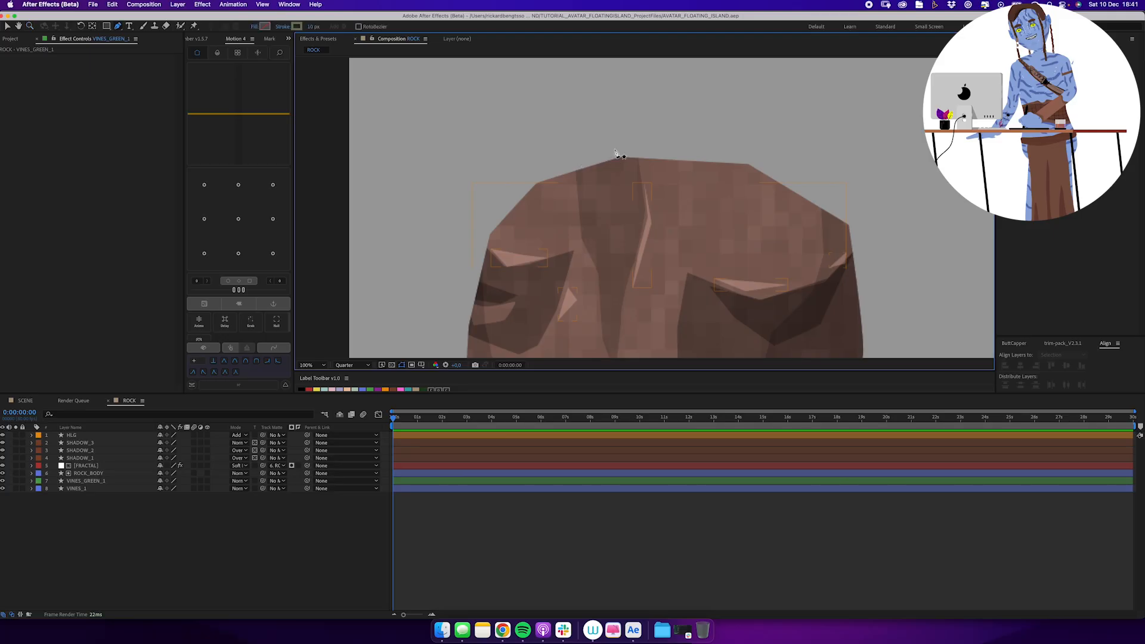
Draw a closed wavy grass cap shape across the rock's top, overhanging both upper corners.
left_click_drag(602, 142, 556, 150)
left_click_drag(486, 261, 642, 214)
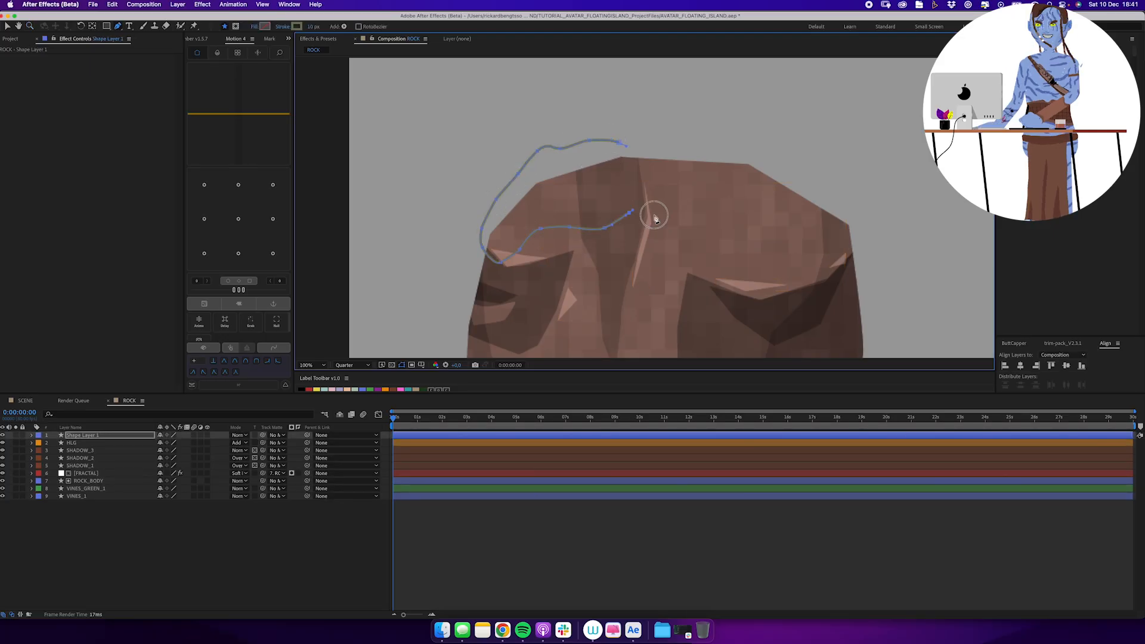
left_click(669, 136)
key("v")
left_click_drag(537, 151, 566, 150)
Fill the grass cap shape with the green sampled from the stroke colour and remove its stroke.
left_click(334, 26)
left_click(176, 248)
left_click(272, 239)
left_click(334, 26)
left_click(267, 284)
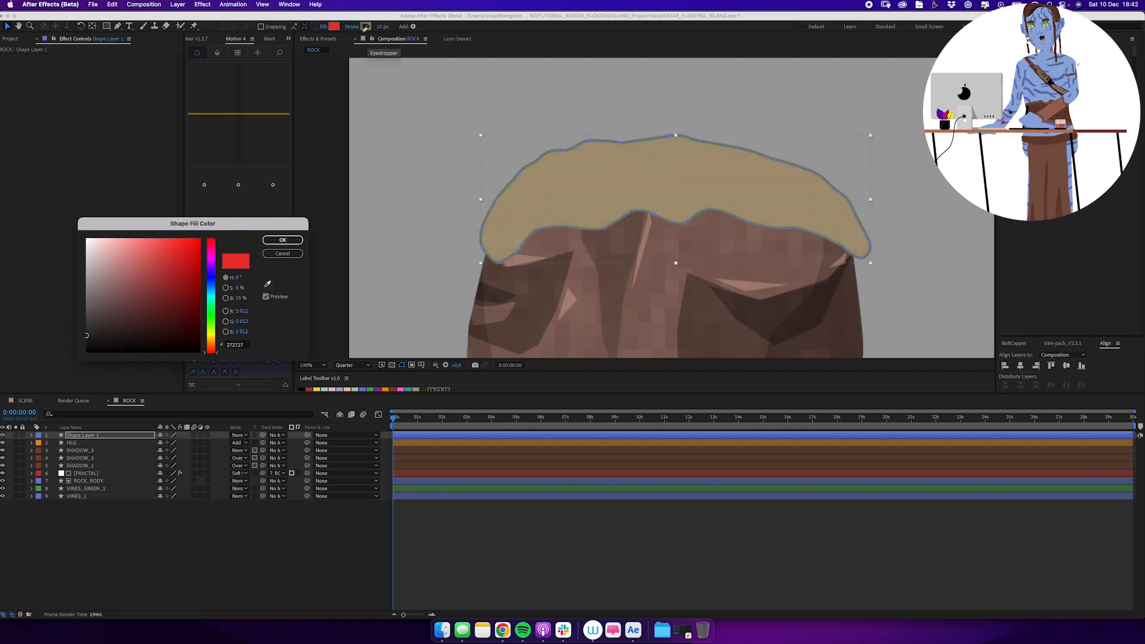
left_click(366, 28)
left_click(283, 240)
left_click(353, 26)
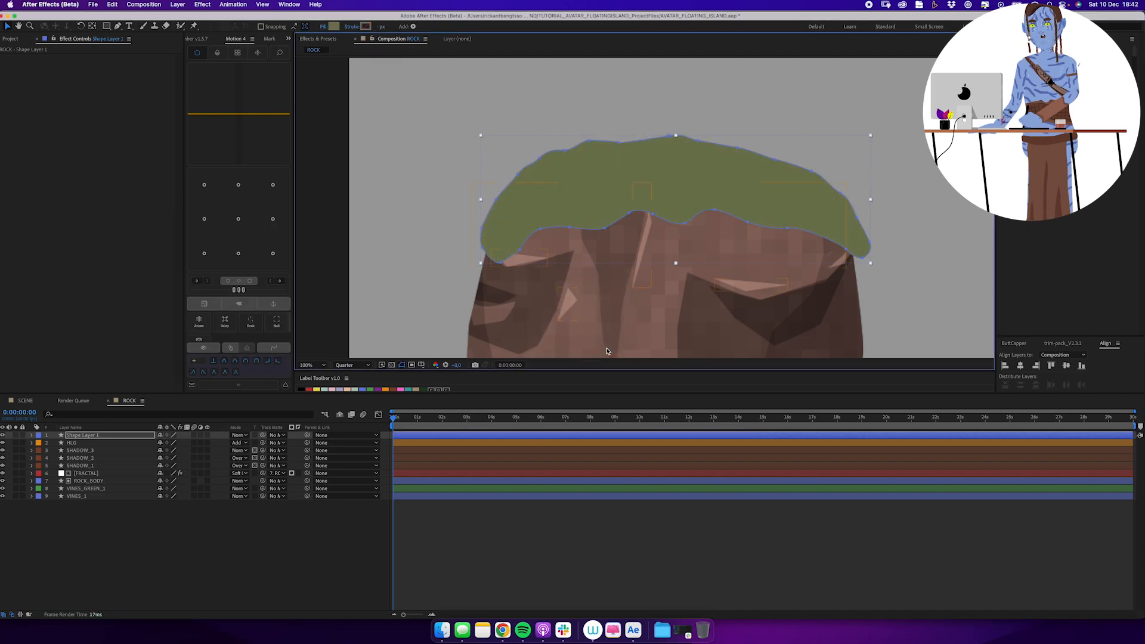
left_click(601, 345)
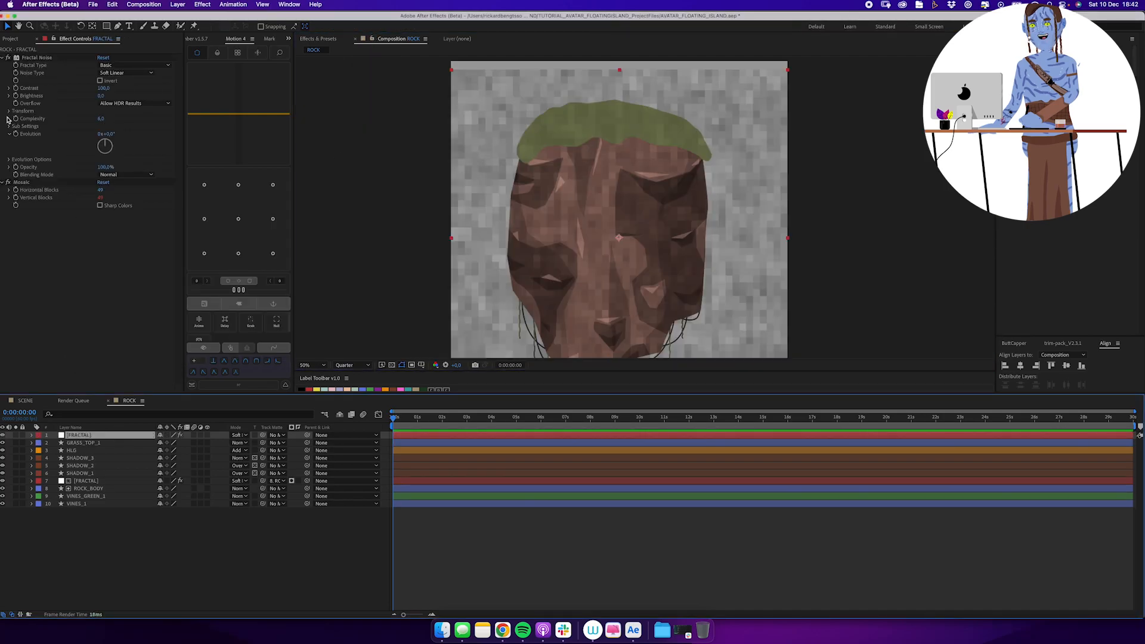
Set the top FRACTAL layer's Fractal Noise contrast to 218, brightness to 13 and scale to 50.
left_click(8, 110)
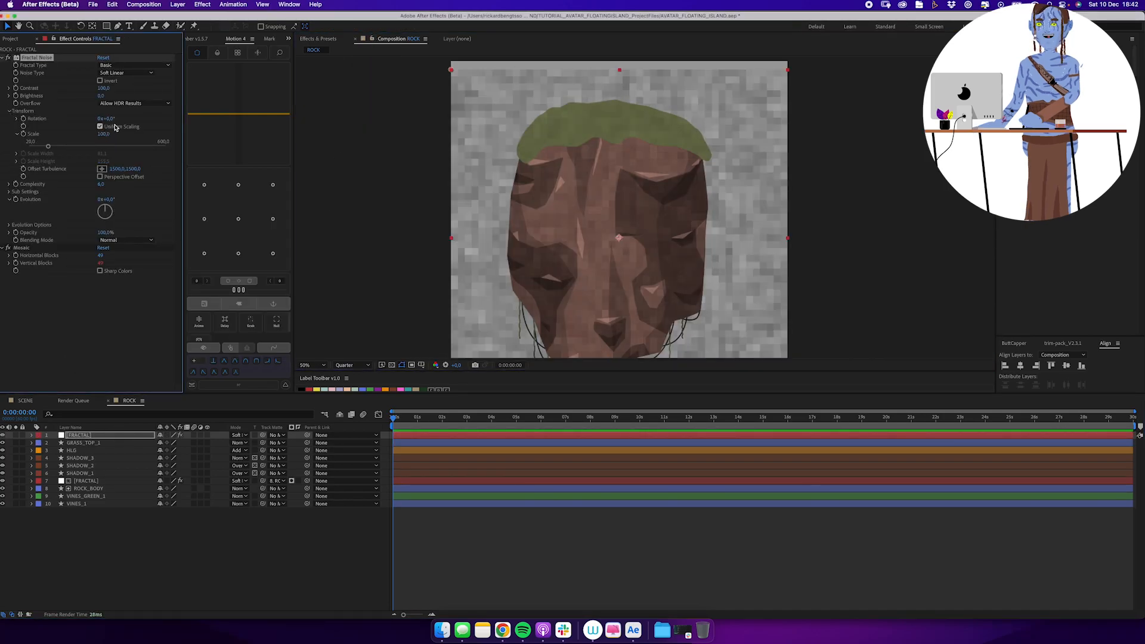
mouse_move(104, 88)
left_mouse_down()
mouse_move(155, 86)
mouse_move(106, 99)
left_mouse_up()
left_click_drag(42, 148, 36, 147)
Try 30 and 70 horizontal blocks in the Mosaic effect of the top FRACTAL layer.
left_click(102, 256)
type("30")
key("Return")
left_click(104, 257)
type("70")
key("Return")
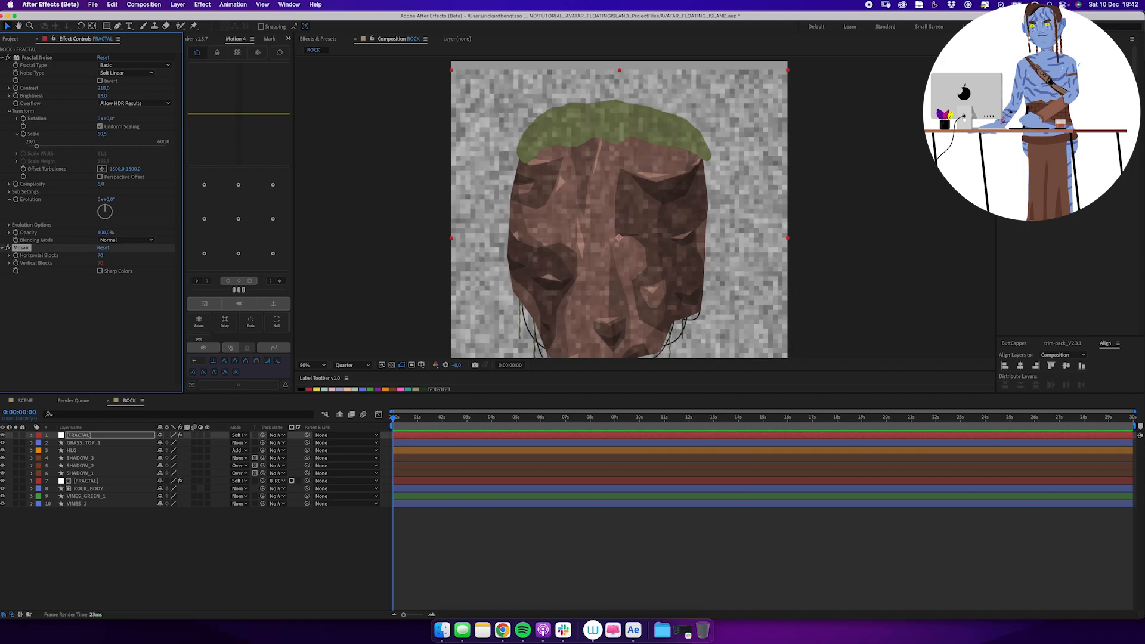
Set the top FRACTAL layer's blending mode to Multiply and its Mosaic horizontal blocks to 100.
left_click(239, 435)
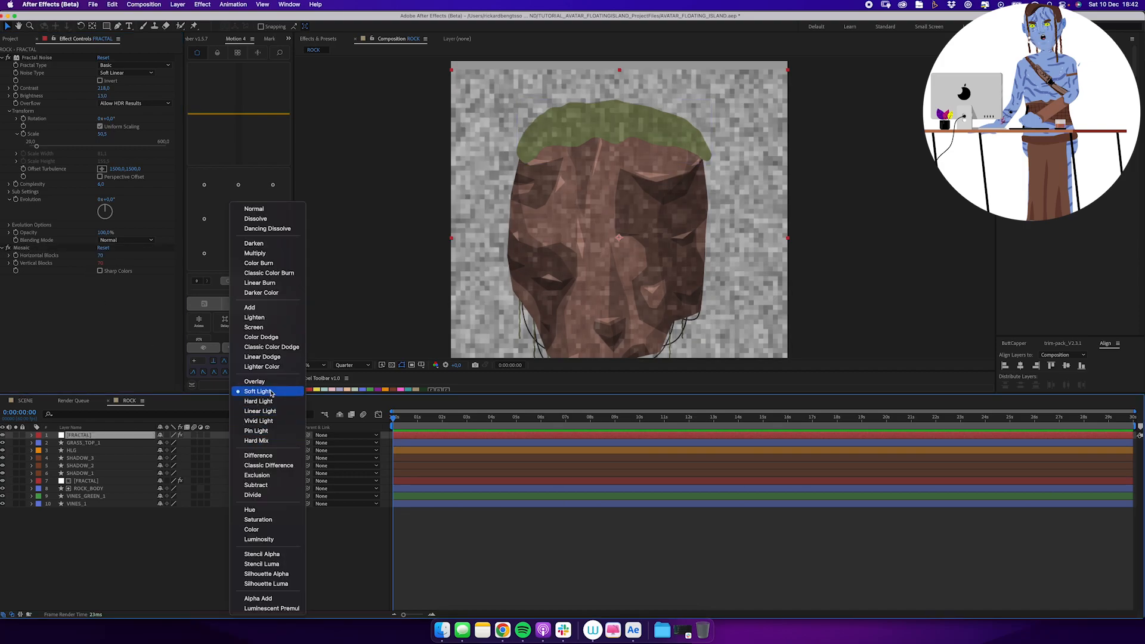
left_click(259, 427)
left_click(239, 434)
left_click(254, 266)
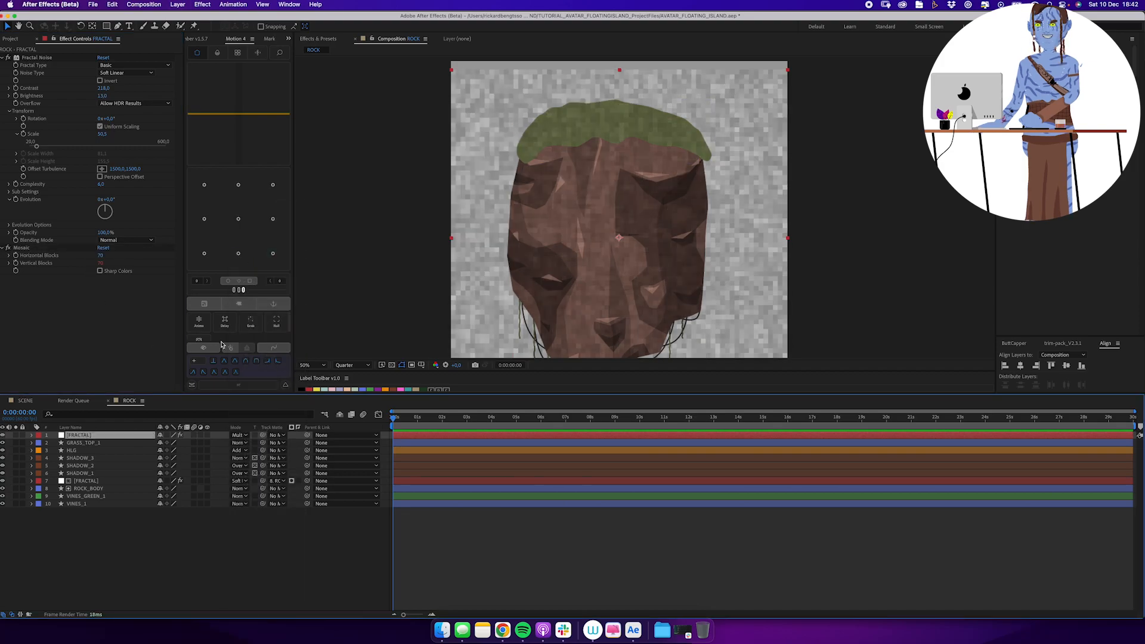
left_click(104, 257)
type("100")
key("Return")
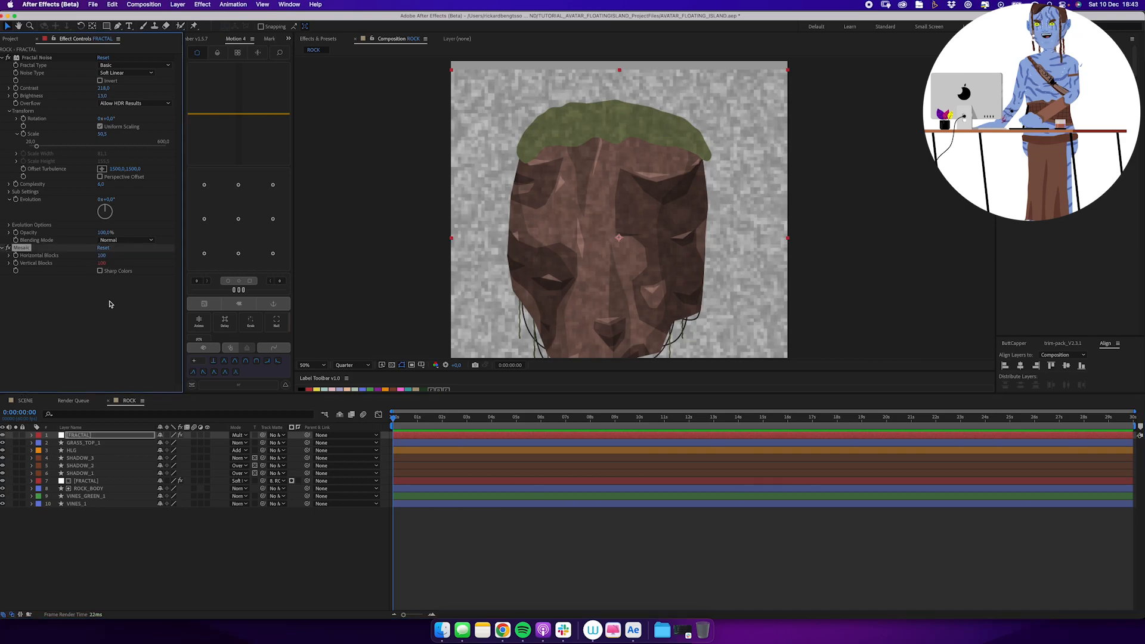
Set the top FRACTAL layer's opacity to 30% and use GRASS_TOP_1 as its track matte.
key("t")
left_click(276, 435)
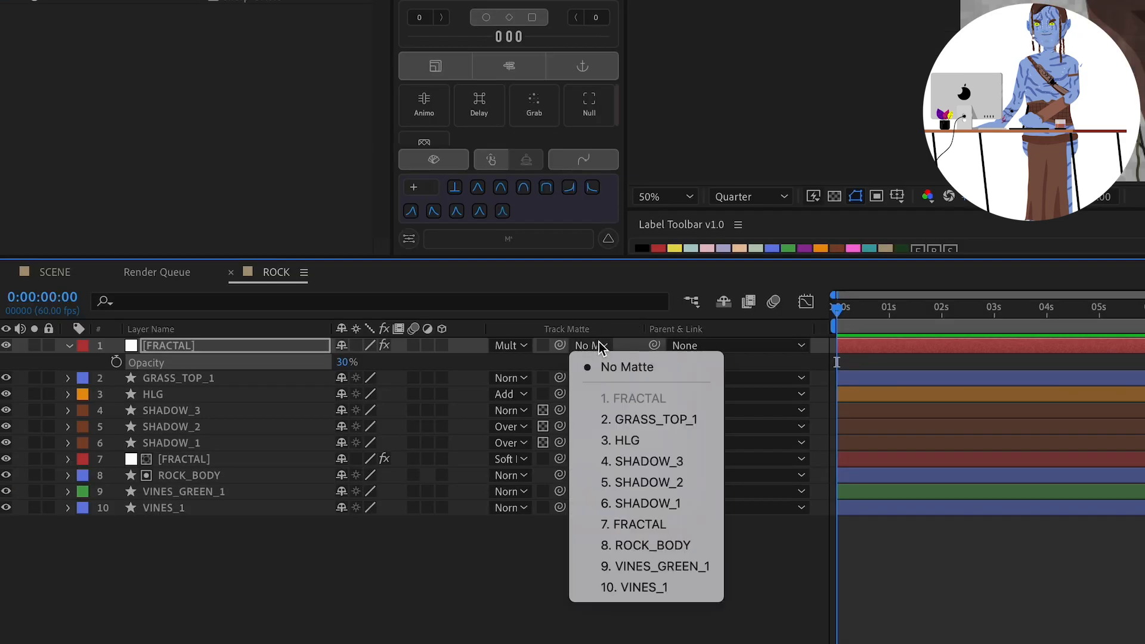
left_click(654, 424)
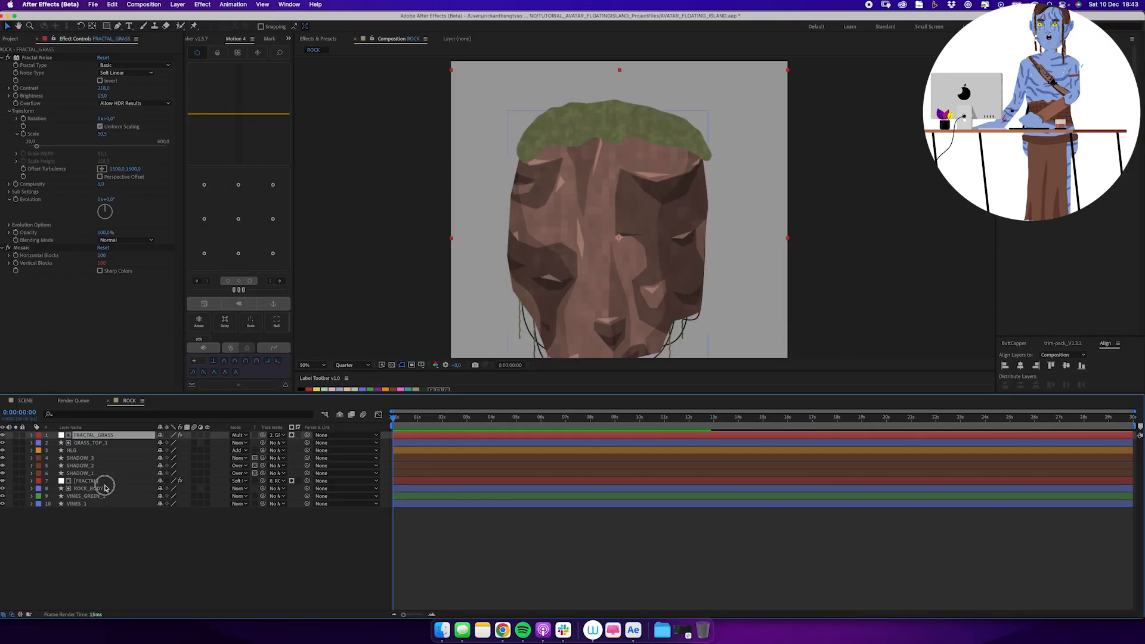
Rename the FRACTAL layer above ROCK_BODY to FRACTAL_BODY.
left_click(105, 488)
left_click(116, 480)
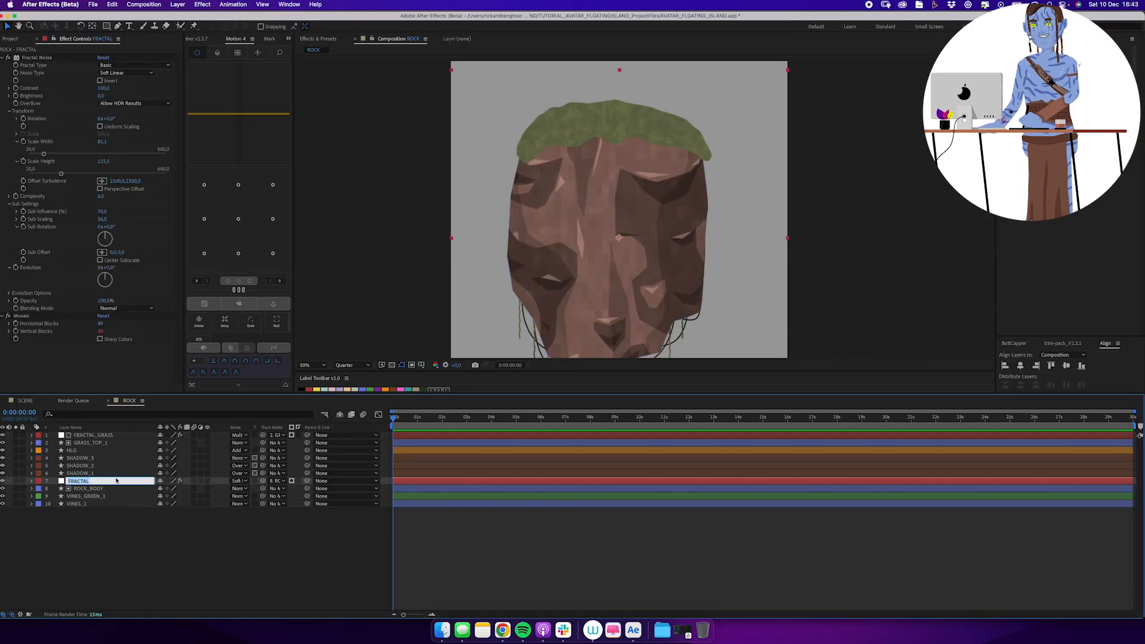
type("_BODY")
key("Return")
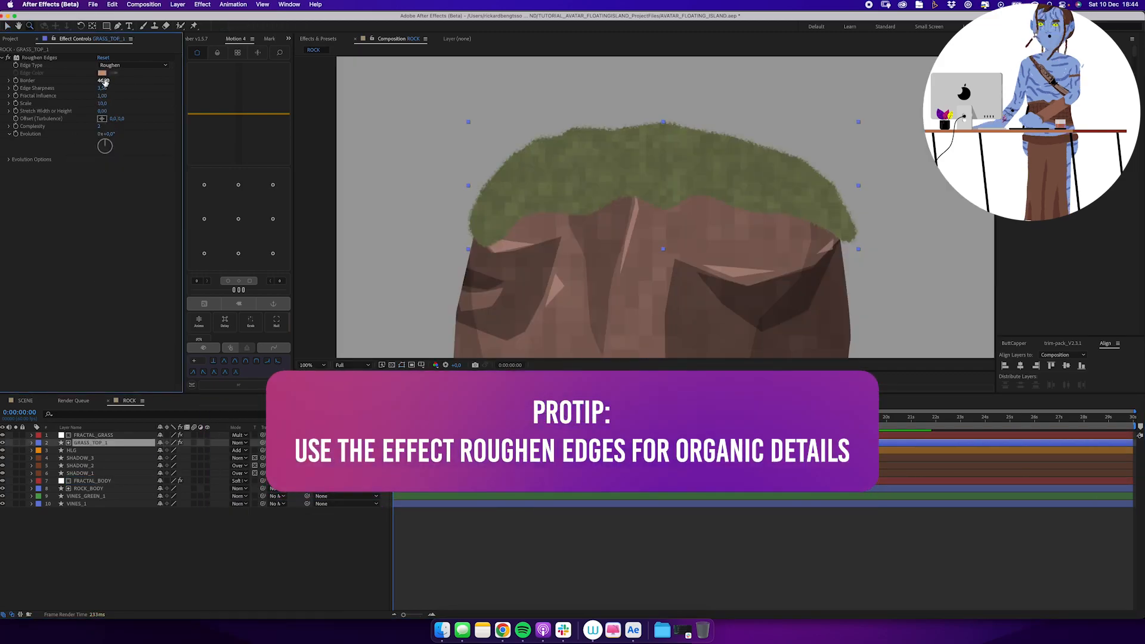
Set the Roughen Edges scale on GRASS_TOP_1 to 15 and animate its Evolution with the expression time*1000.
type("15")
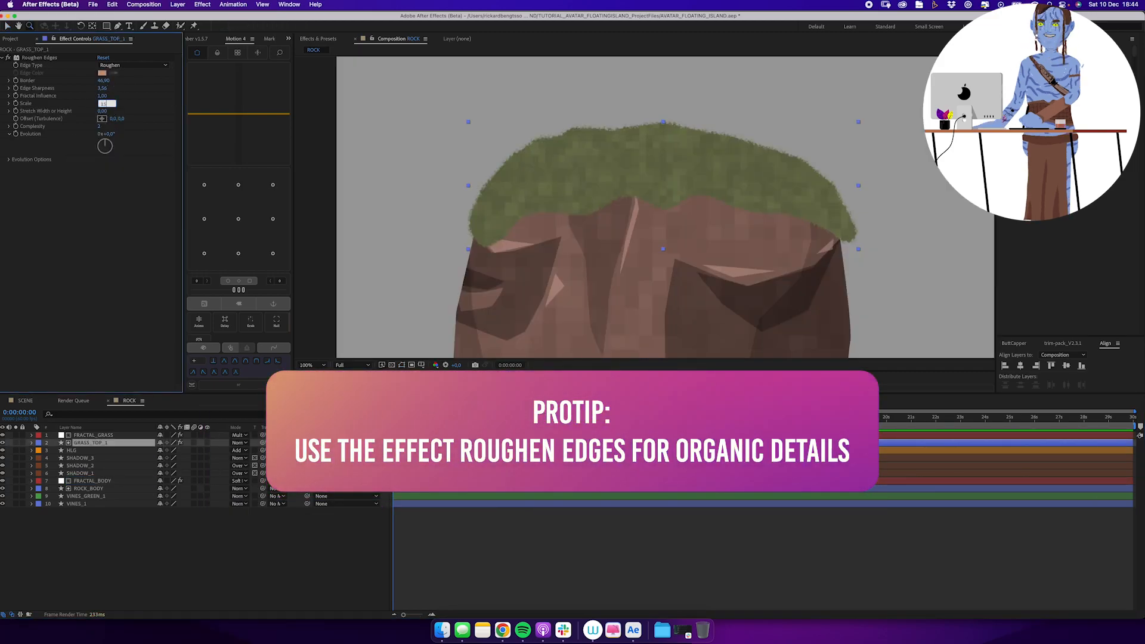
key("Return")
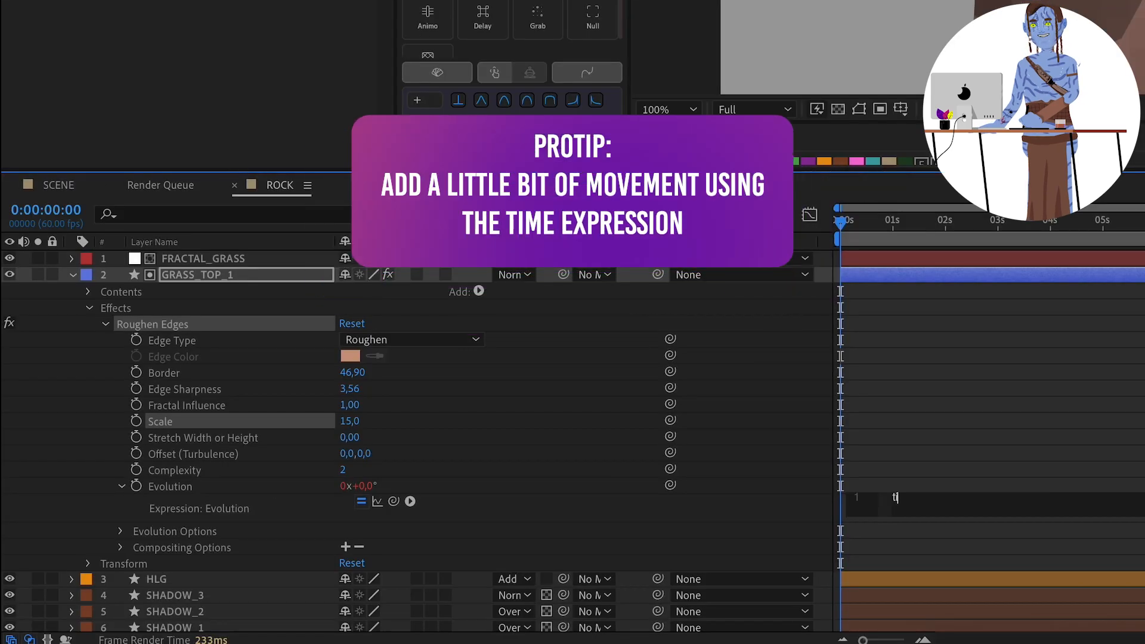
type("time*1")
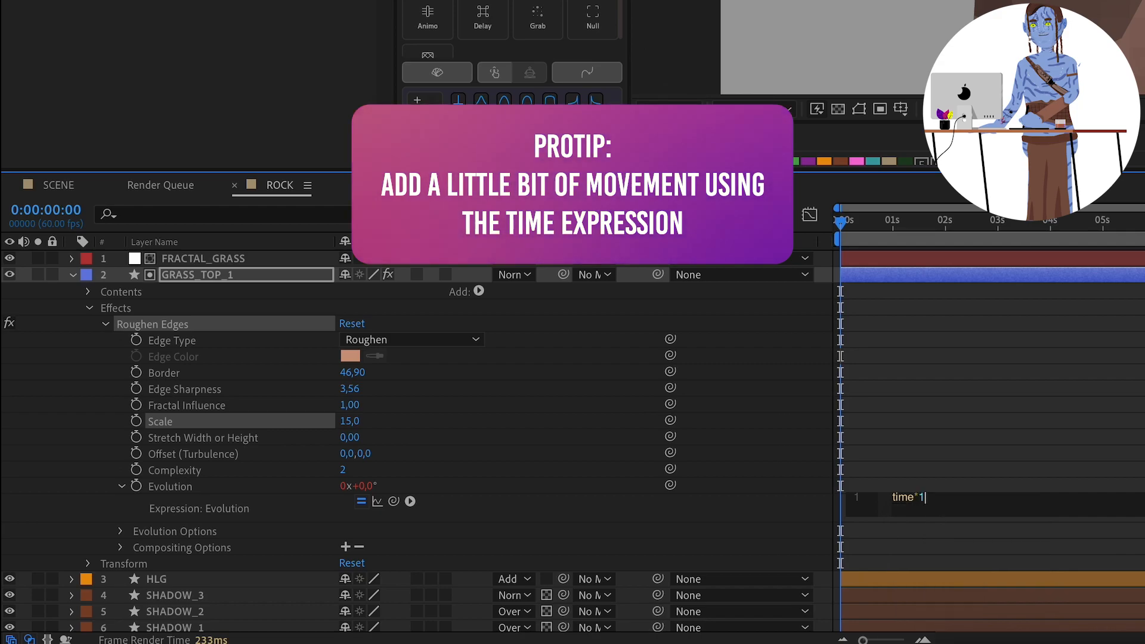
type("000")
left_click(775, 128)
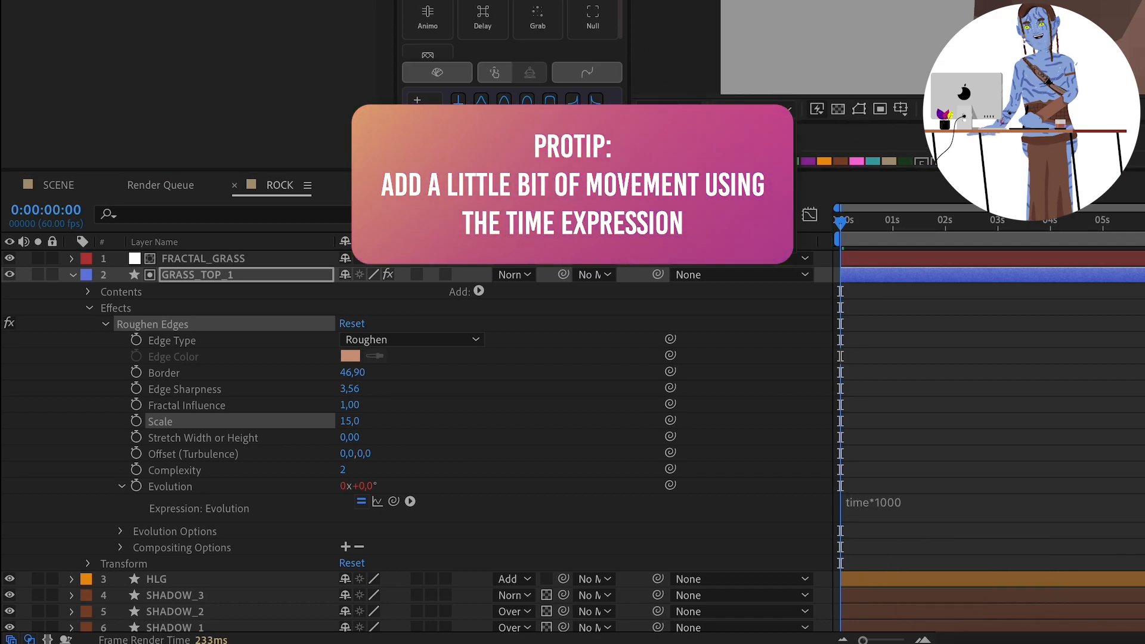
left_click_drag(844, 231, 811, 238)
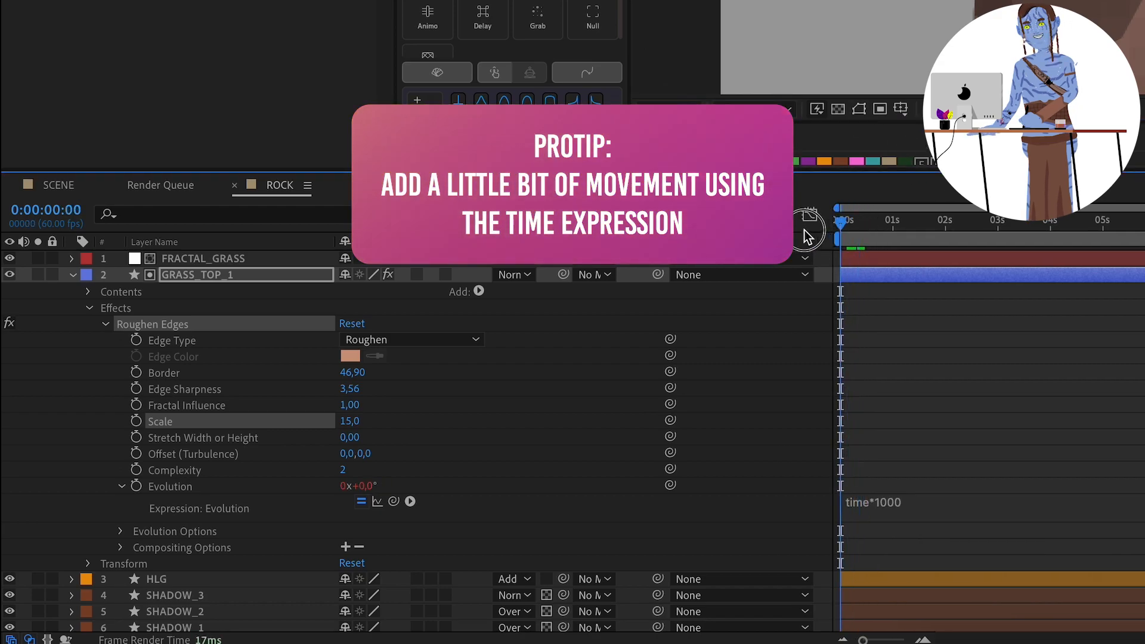
left_click_drag(878, 226, 875, 227)
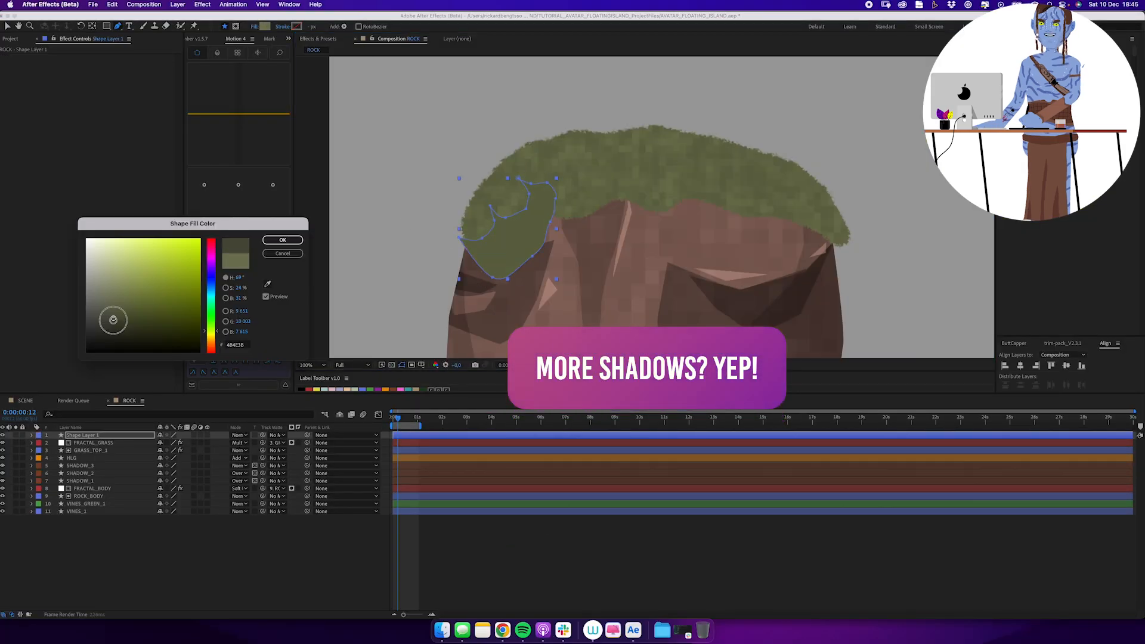
Fill the grass shadow layer with dark green and draw a small curved shadow near the cap's upper left.
left_click_drag(113, 321, 114, 331)
left_click(282, 241)
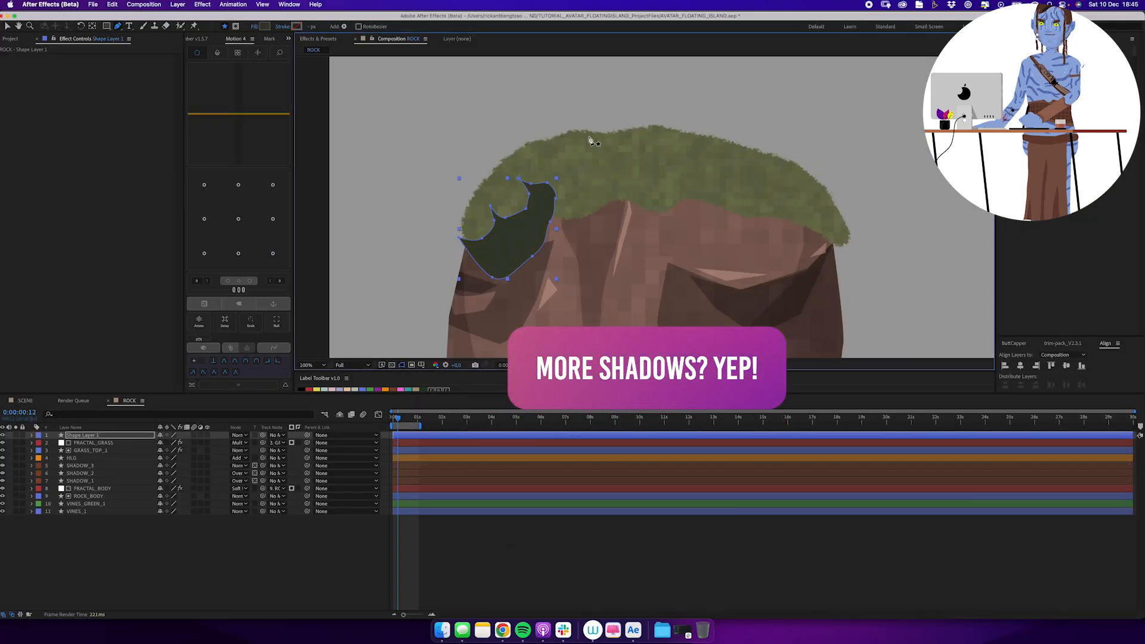
left_click(354, 365)
left_click(354, 403)
left_click(571, 158)
left_click(585, 169)
left_click(587, 186)
left_click(598, 174)
left_click(595, 160)
left_click(571, 158)
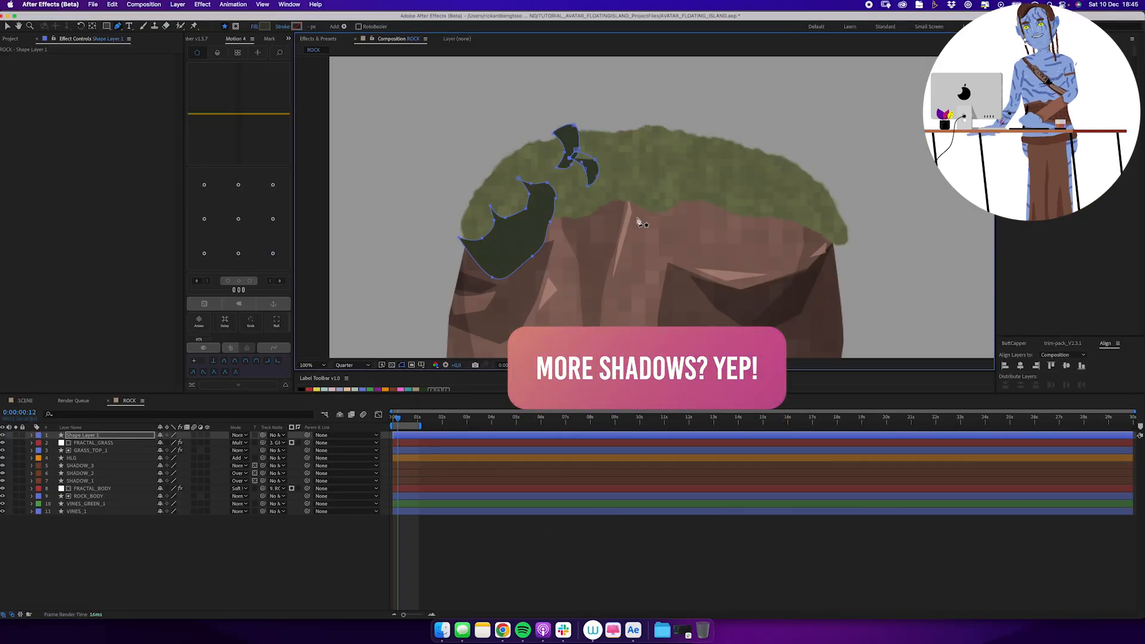
Draw three dark curved shadow shapes along the grass cap's lower edge, from the middle toward the right.
left_click(635, 169)
left_click(646, 216)
left_click(675, 207)
left_click(711, 180)
left_click(758, 183)
left_click(776, 233)
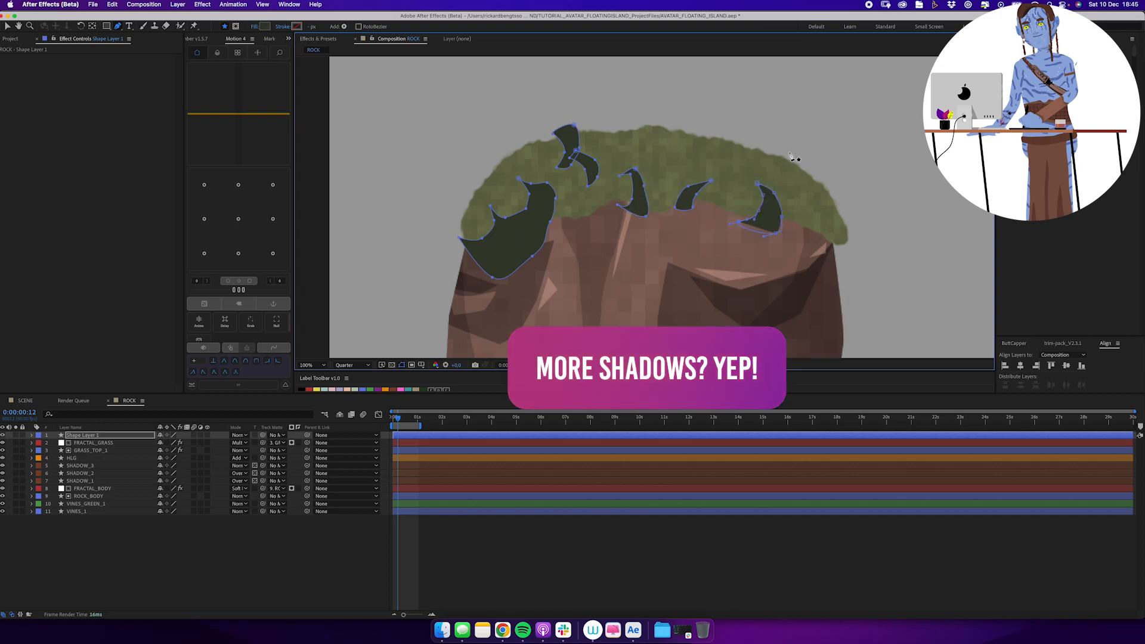
Draw two dark curved shadow shapes on the grass cap's right slope, one above the other.
left_click(794, 184)
left_click(811, 153)
left_click(788, 150)
left_click(837, 196)
left_click(813, 209)
left_click(827, 222)
left_click(854, 208)
left_click_drag(838, 195, 838, 207)
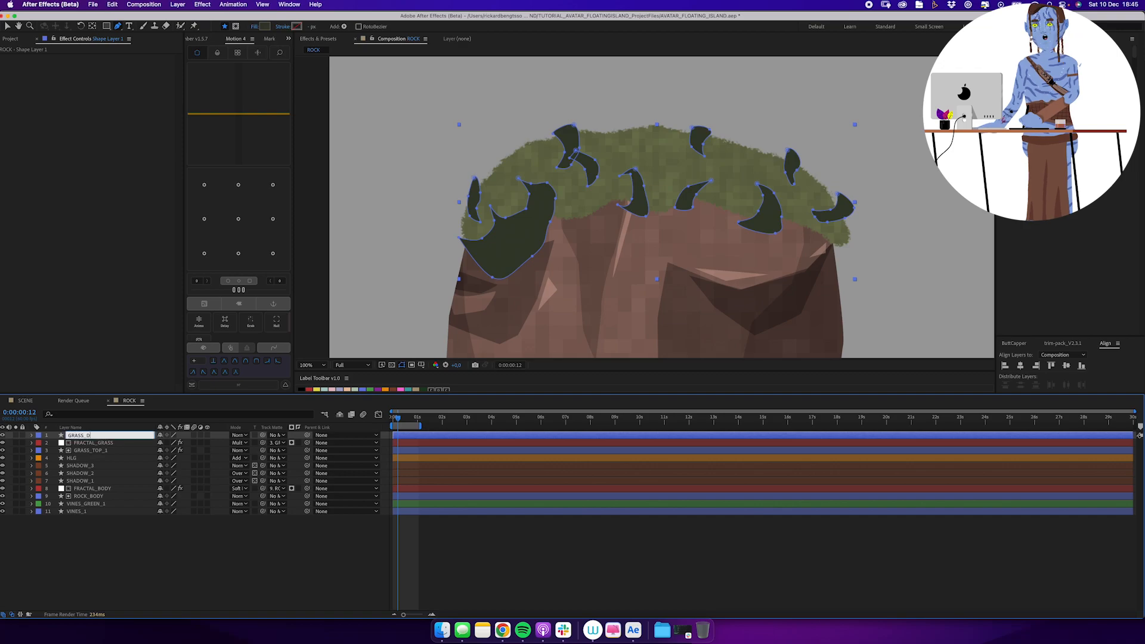
Copy the Roughen Edges effect from GRASS_TOP_1 to GRASS_SHADOW and set GRASS_TOP_1 as its track matte.
left_click(90, 450)
left_click(89, 435)
left_click(277, 435)
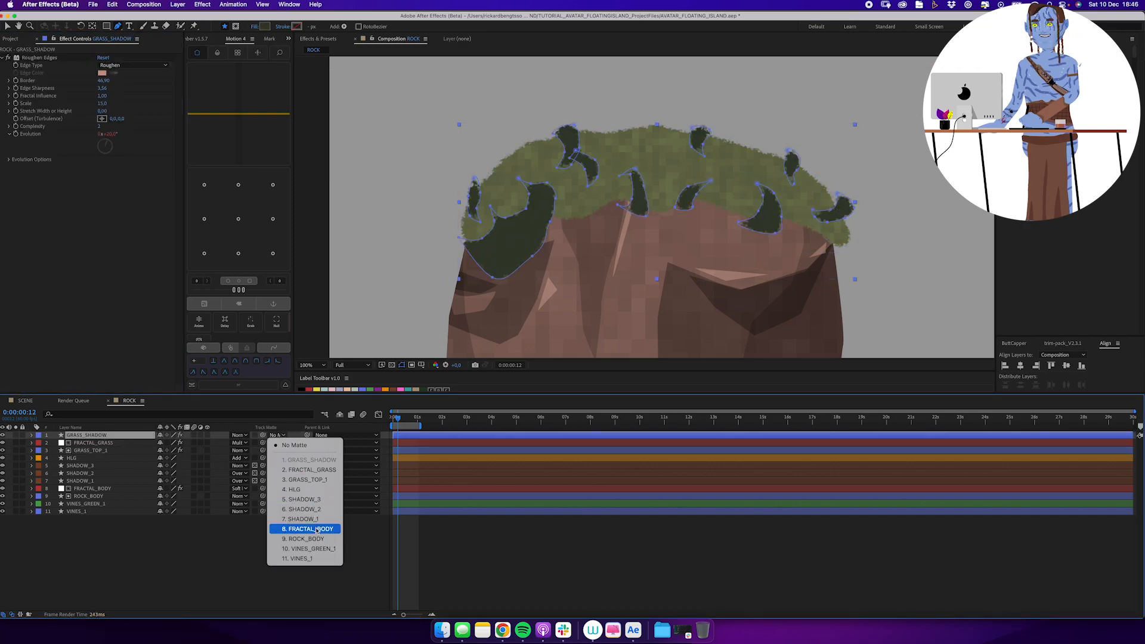
left_click(298, 509)
Reveal the opacity of GRASS_SHADOW and set its blending mode to Overlay.
key("t")
left_click(239, 435)
left_click(274, 324)
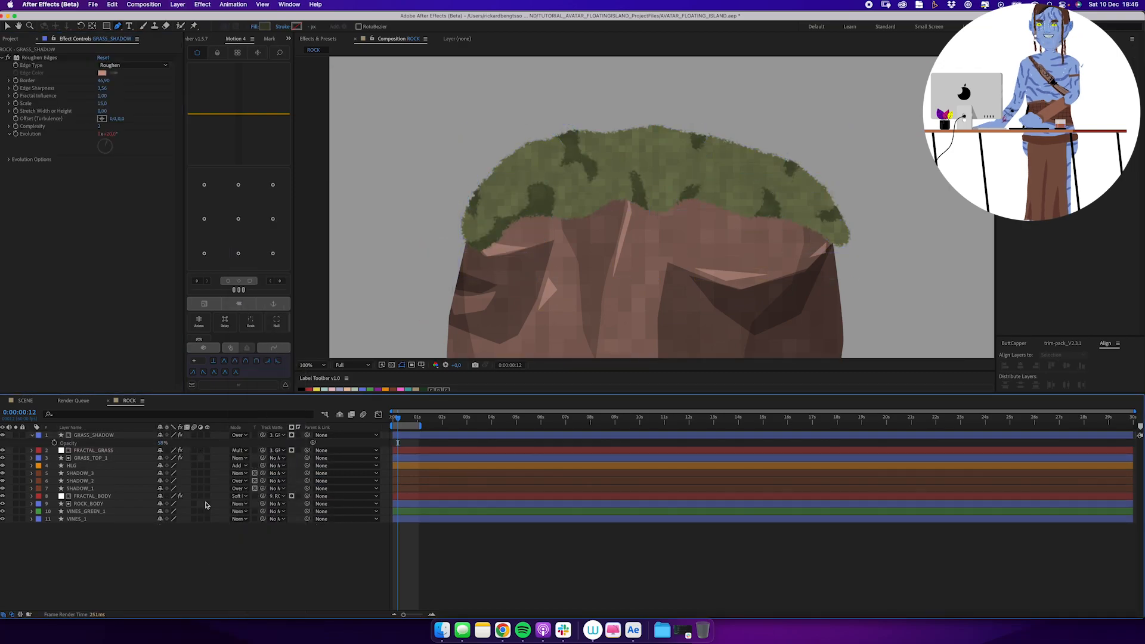
Reduce the Roughen Edges border on GRASS_SHADOW to 28,10 and set the layer's opacity to 30%.
left_click_drag(104, 80, 37, 95)
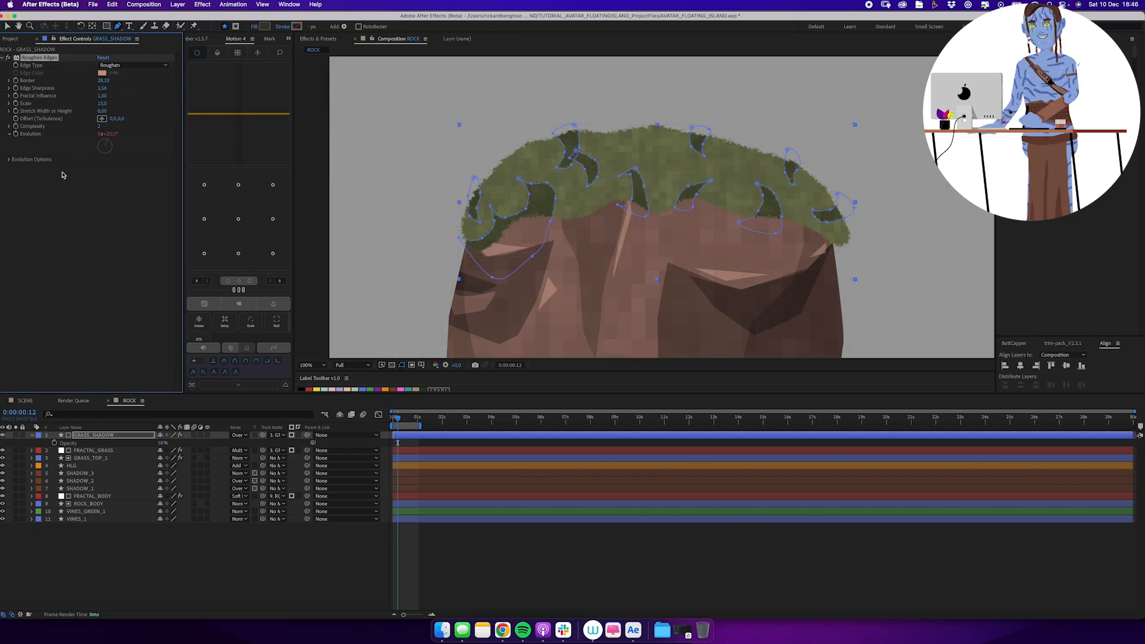
left_click(162, 442)
type("30")
key("Return")
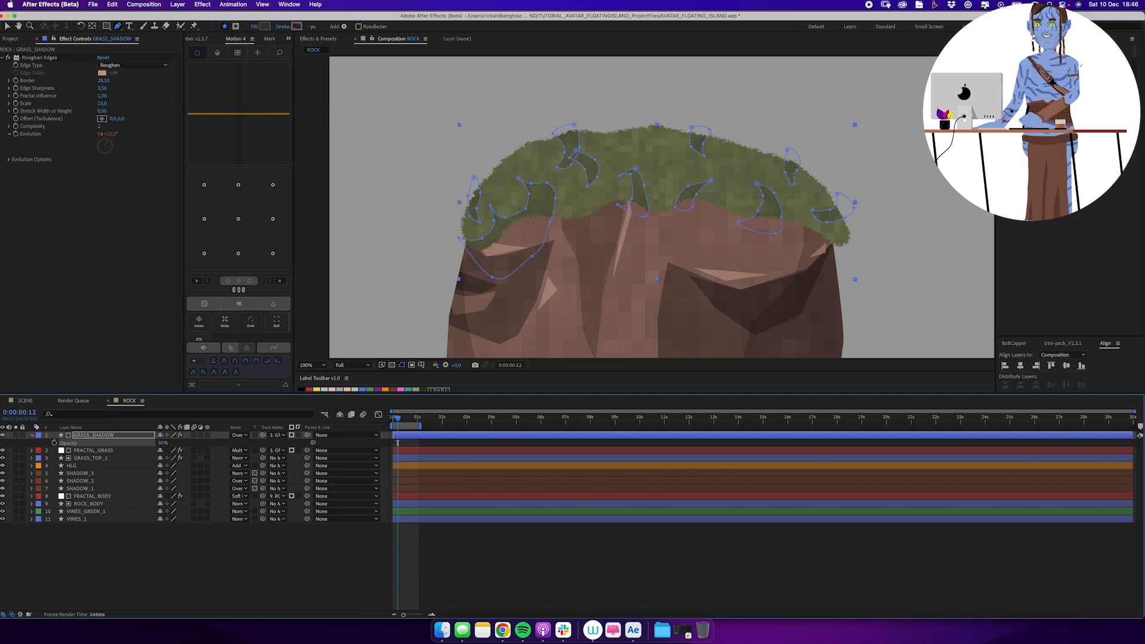
left_click(242, 562)
Draw a wavy shadow band across the rock directly beneath the grass cap, extending past both sides.
left_click_drag(602, 241, 562, 192)
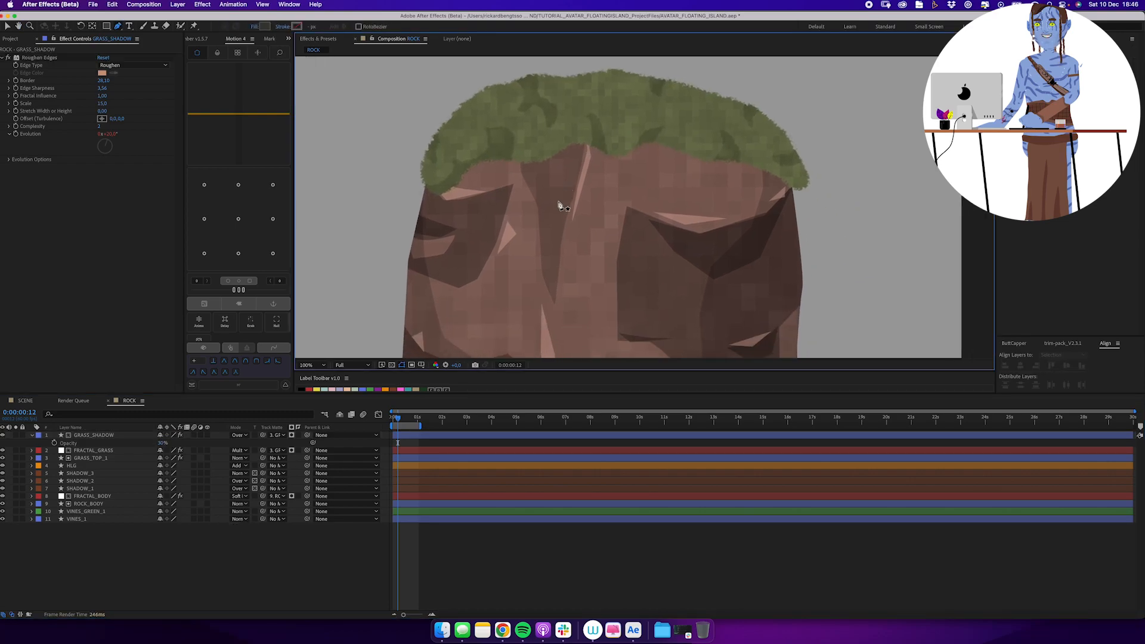
left_click_drag(413, 155, 476, 172)
left_click_drag(499, 163, 513, 160)
left_click_drag(538, 158, 550, 156)
left_click_drag(566, 150, 573, 143)
left_click_drag(588, 145, 607, 150)
left_click_drag(620, 158, 624, 159)
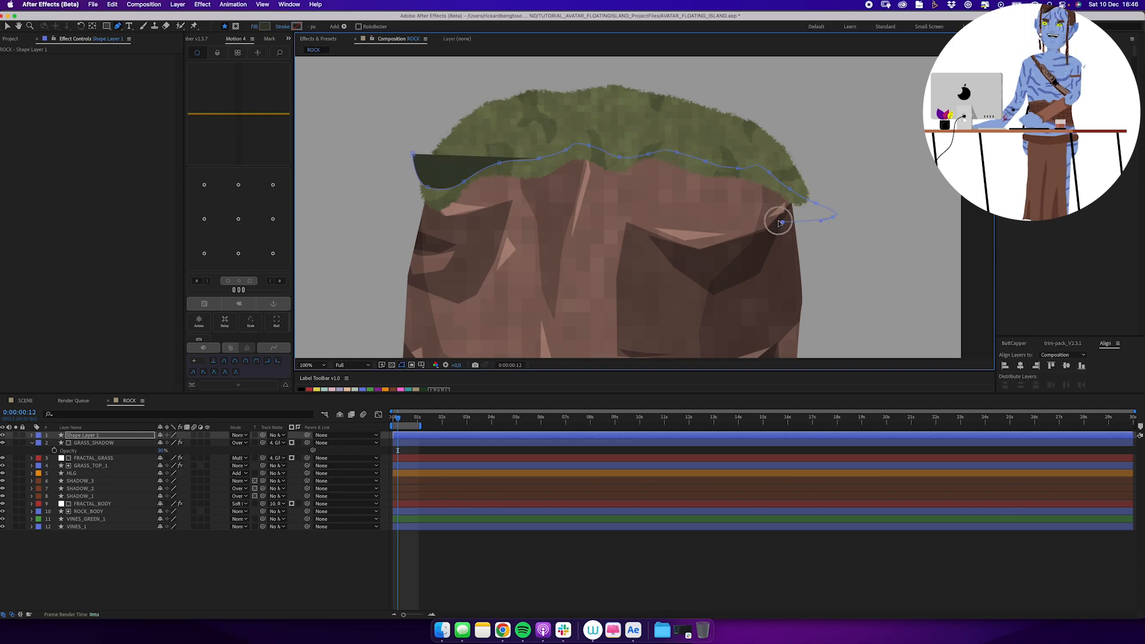
left_click(782, 222)
left_click(722, 190)
left_click(679, 186)
left_click(638, 187)
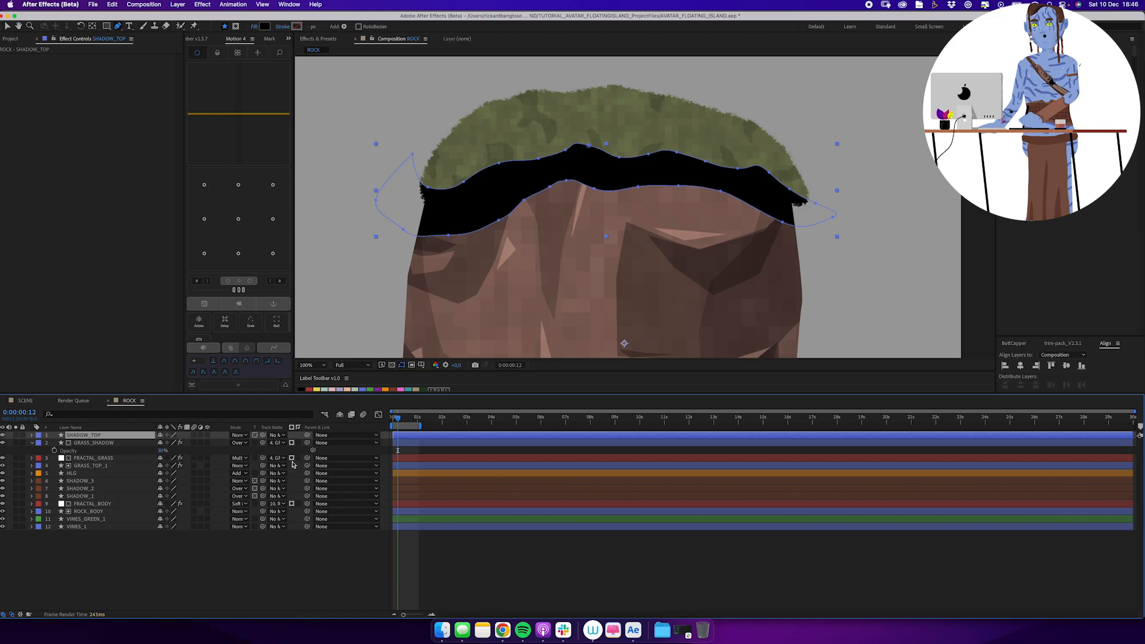
Lower the opacity of SHADOW_TOP and set its blending mode to Multiply.
key("t")
left_click_drag(161, 442, 141, 446)
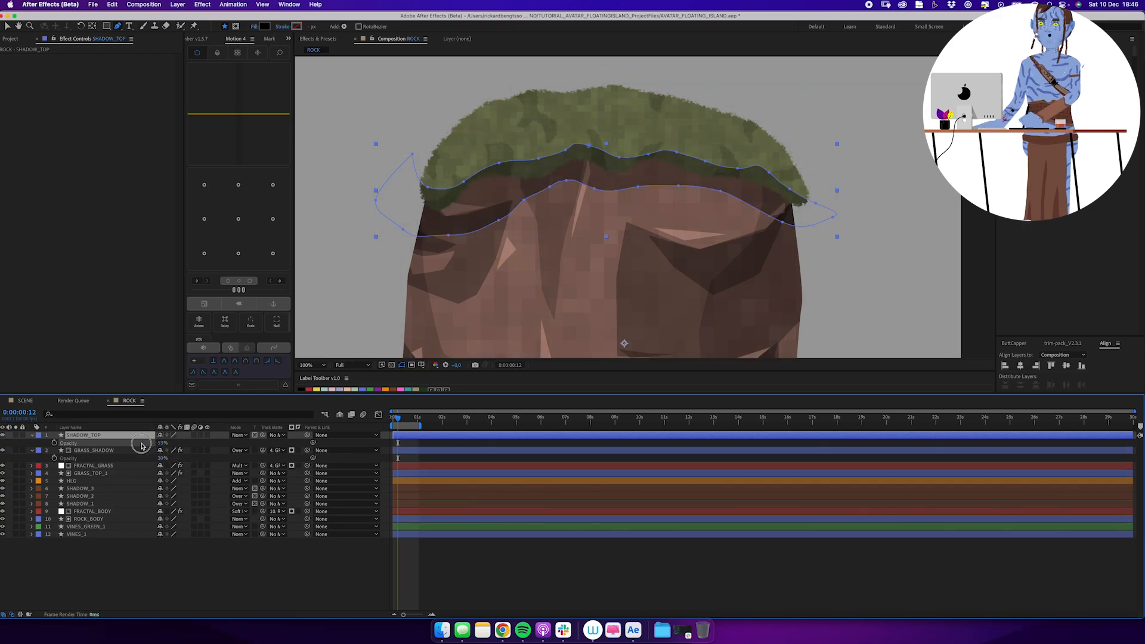
left_click(245, 436)
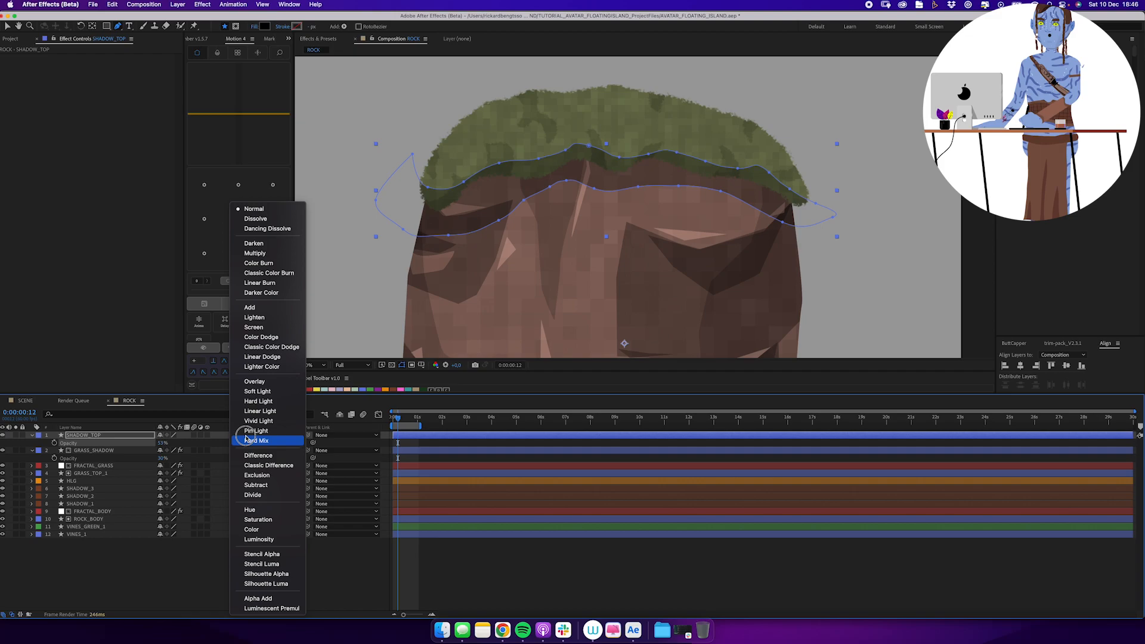
left_click(268, 252)
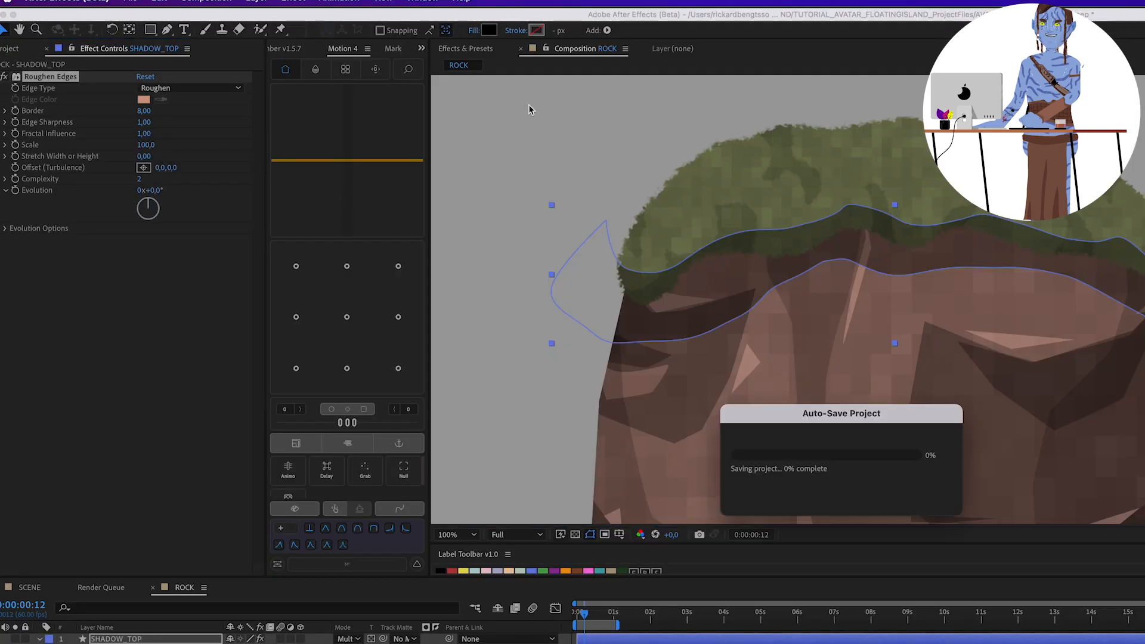
Set the Roughen Edges scale on SHADOW_TOP to 10 and border to 70,20, and lower the layer's opacity.
left_click_drag(187, 111, 192, 111)
left_click(146, 146)
left_click(590, 535)
left_click_drag(146, 111, 196, 107)
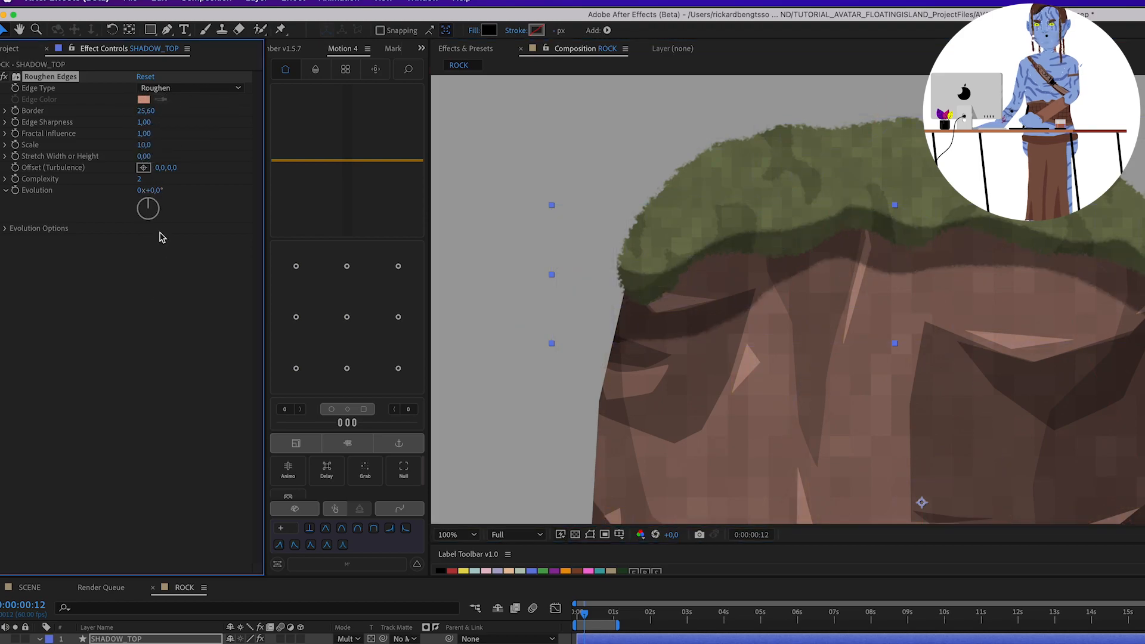
left_click_drag(201, 106, 164, 113)
key("super+z")
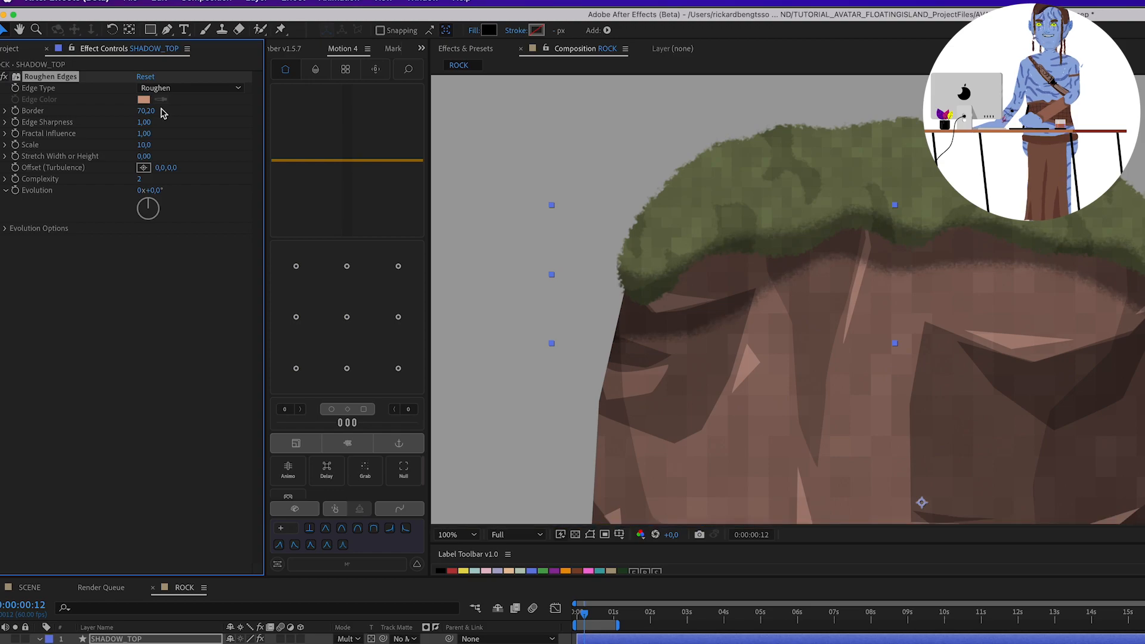
left_click(236, 643)
left_click_drag(237, 643, 209, 643)
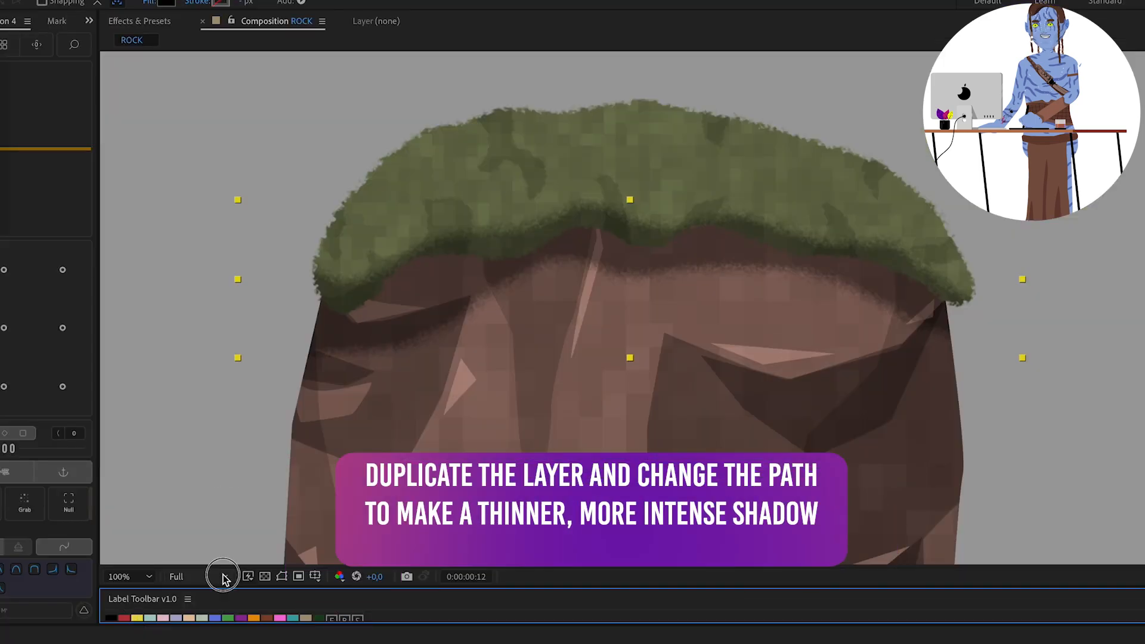
Reshape the left part of the duplicated shadow path on SHADOW_TOP_THIN into a thinner band hugging the grass edge, deleting a surplus point.
left_click(281, 576)
left_click(357, 321)
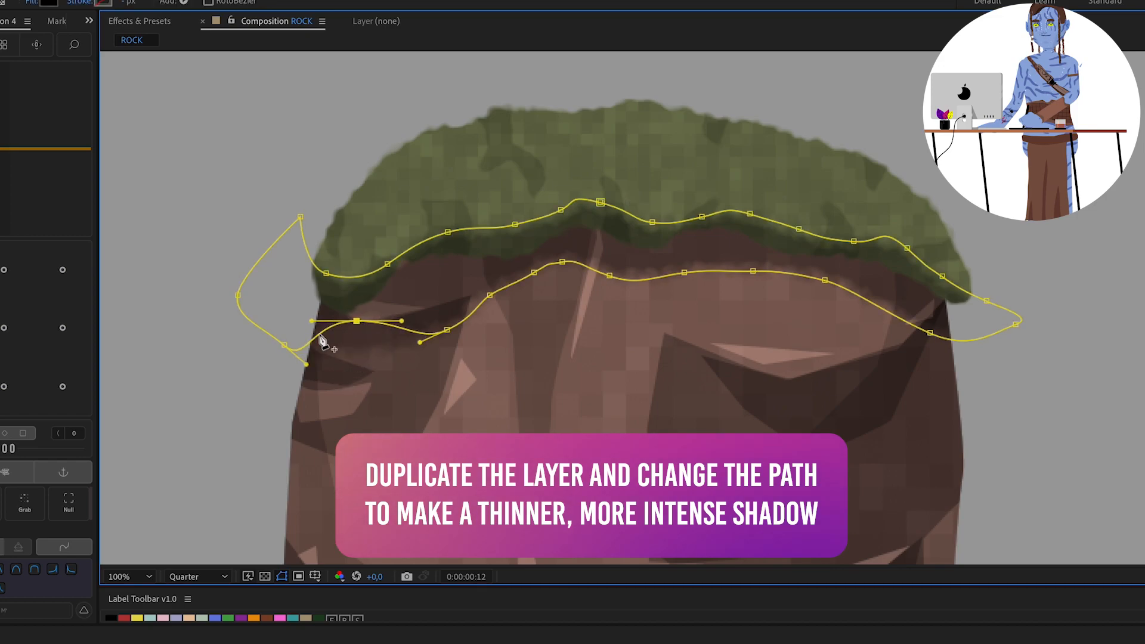
left_click(387, 273)
left_click(514, 224)
left_click_drag(515, 229, 514, 248)
left_click(447, 331)
key("Delete")
left_click_drag(489, 296, 425, 265)
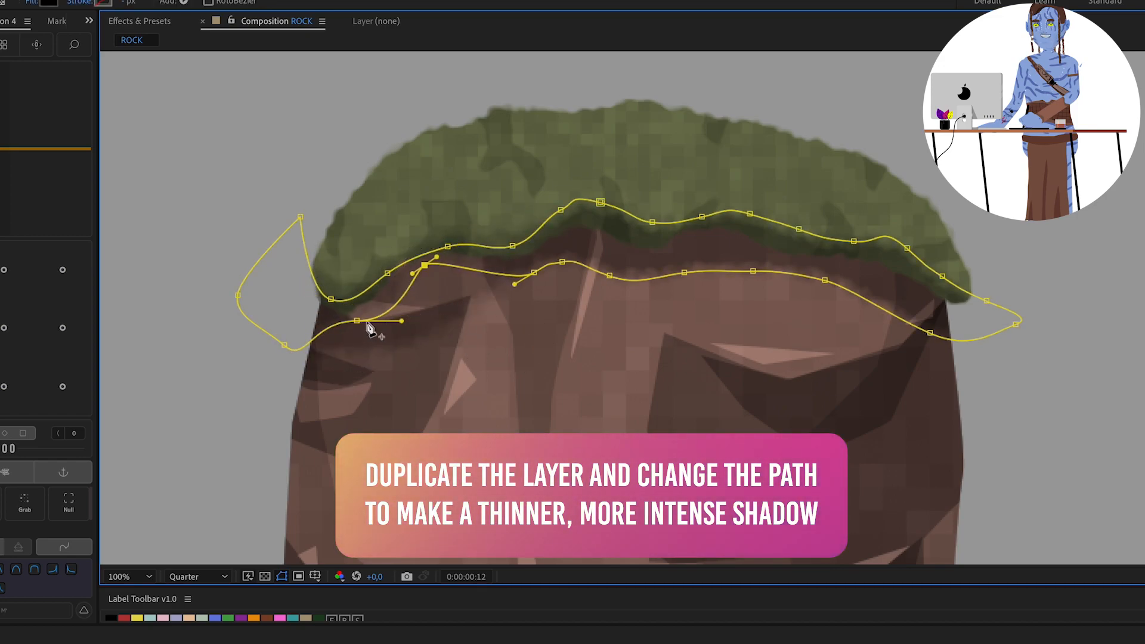
left_click_drag(357, 320, 350, 311)
left_click_drag(534, 273, 526, 263)
Narrow the central part of the SHADOW_TOP_THIN path along the grass edge and delete one lower point.
left_click_drag(560, 210, 600, 223)
left_click(562, 262)
key("Delete")
left_click_drag(609, 276, 603, 238)
left_click_drag(652, 223, 651, 237)
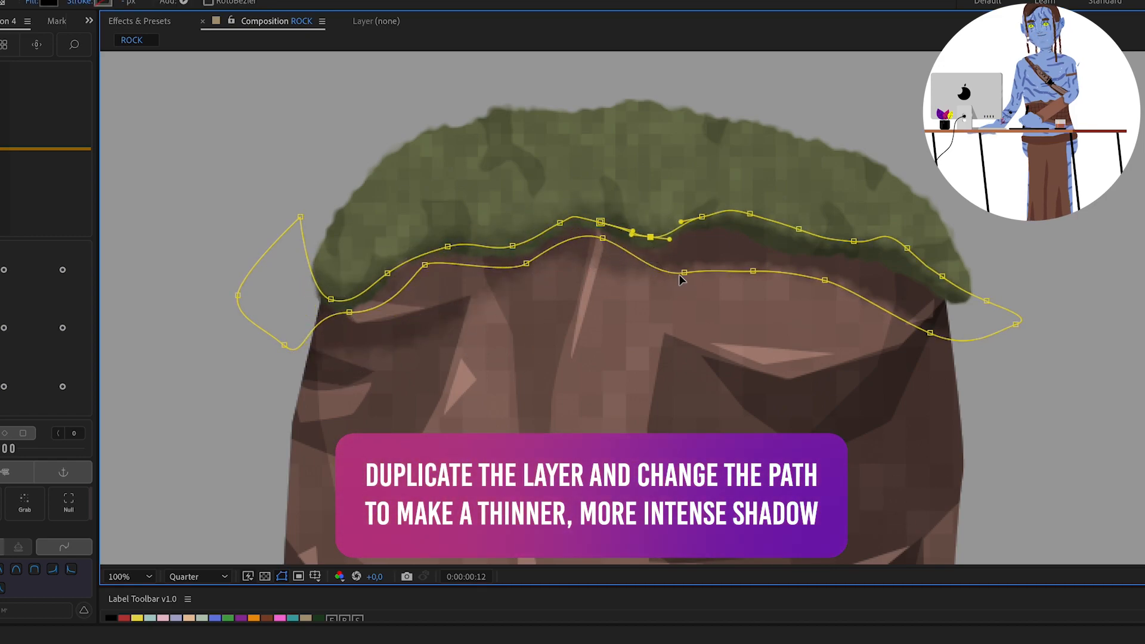
left_click_drag(684, 272, 686, 243)
left_click_drag(702, 217, 702, 224)
Thin the right part of the SHADOW_TOP_THIN path out to the rock's edge, removing unneeded upper points.
left_click_drag(752, 270, 742, 240)
left_click_drag(824, 279, 846, 247)
left_click(799, 229)
key("Delete")
left_click(942, 276)
key("Delete")
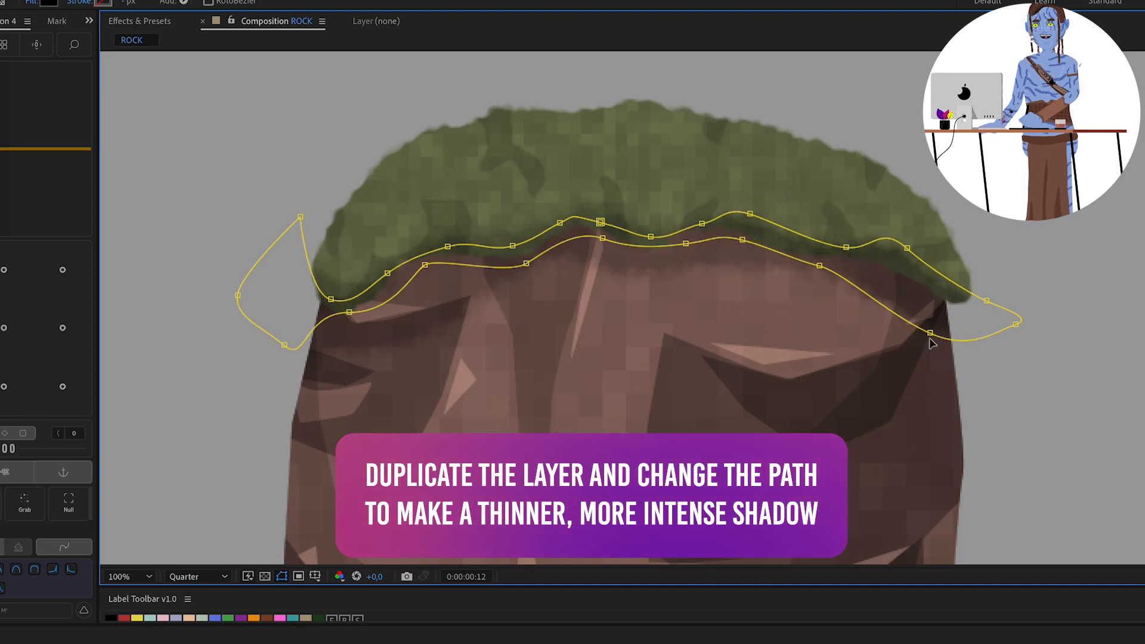
left_click_drag(930, 333, 942, 303)
left_click(825, 265)
Set the Roughen Edges border on SHADOW_TOP_THIN to 20 and deselect the layer.
left_click(103, 81)
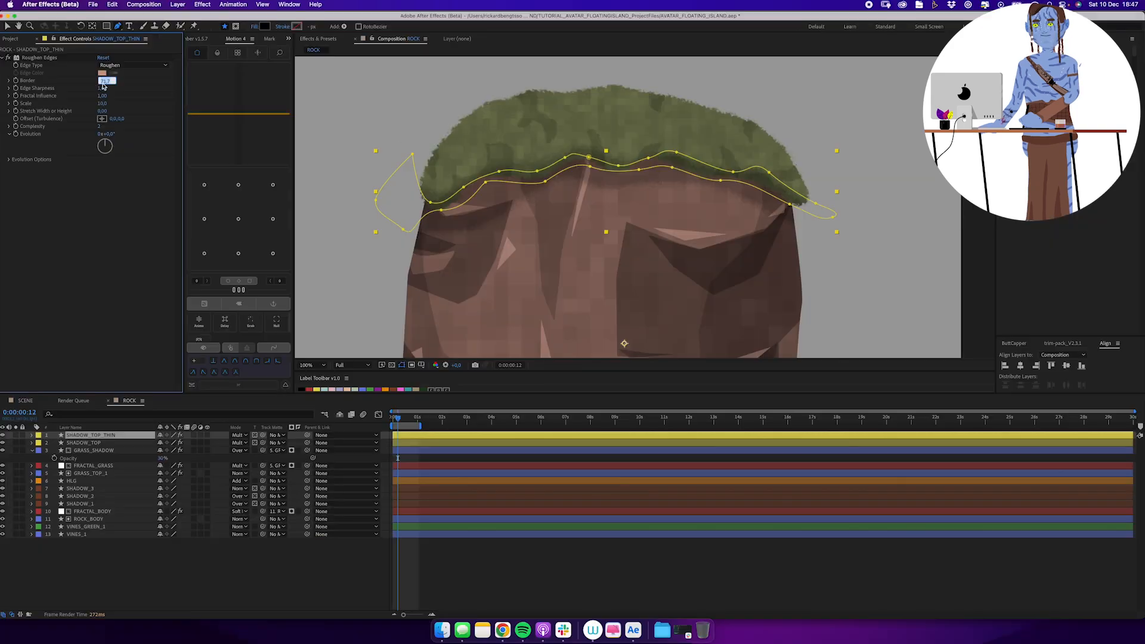
type("20")
key("Return")
left_click(187, 566)
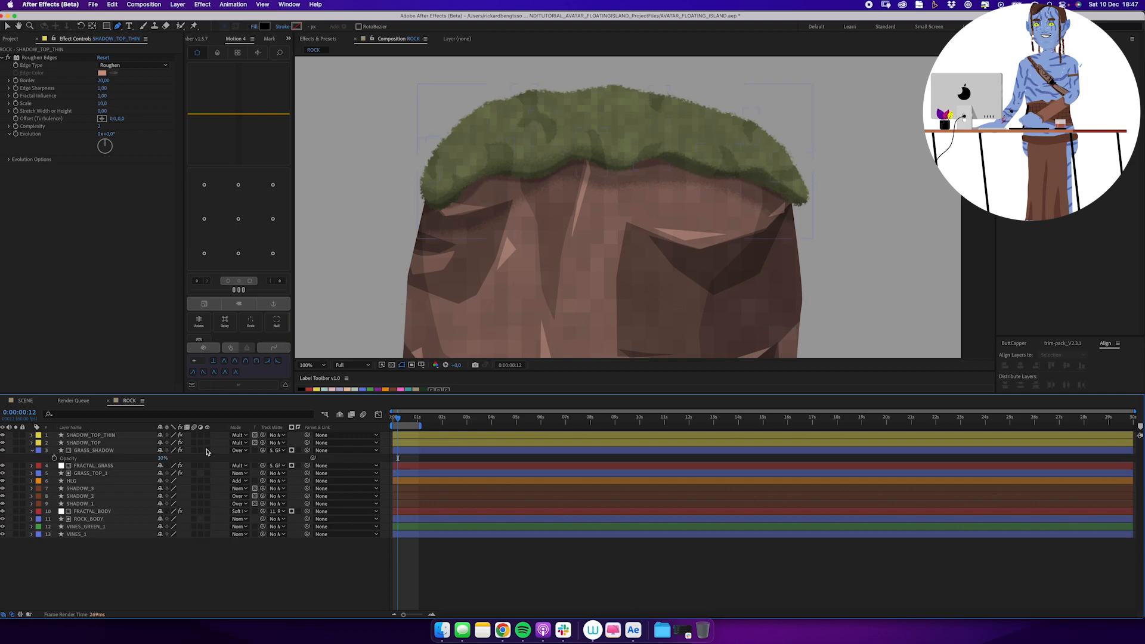
Reveal the opacity of SHADOW_TOP and adjust the Roughen Edges border on SHADOW_TOP_THIN.
scroll(596, 229, "down", 4)
scroll(596, 229, "up", 2)
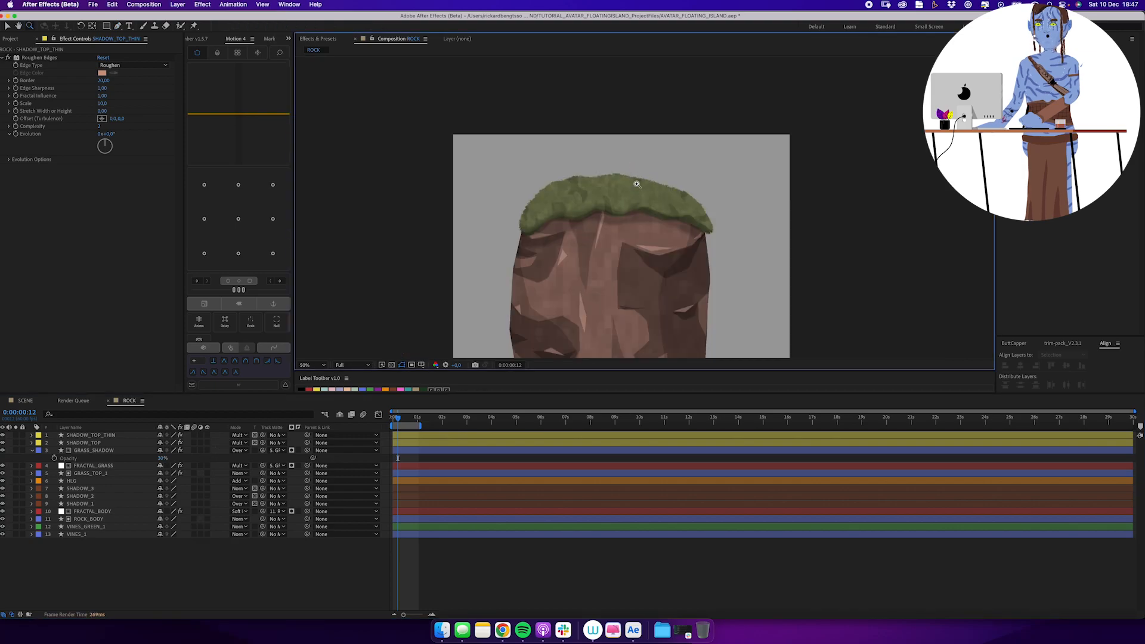
left_click(114, 443)
key("t")
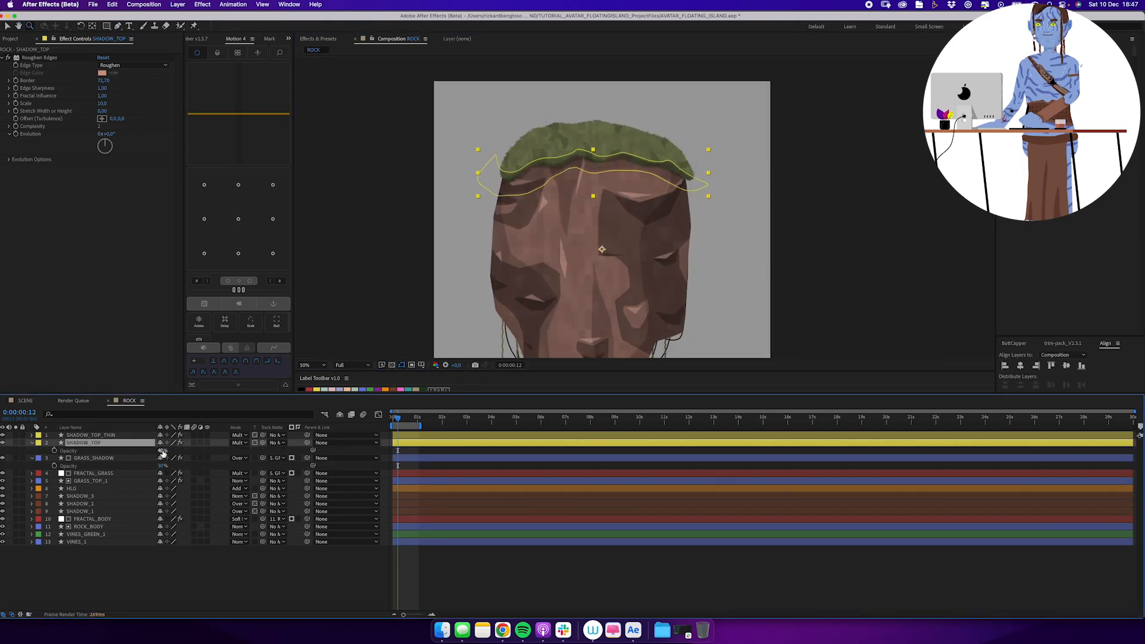
left_click(119, 436)
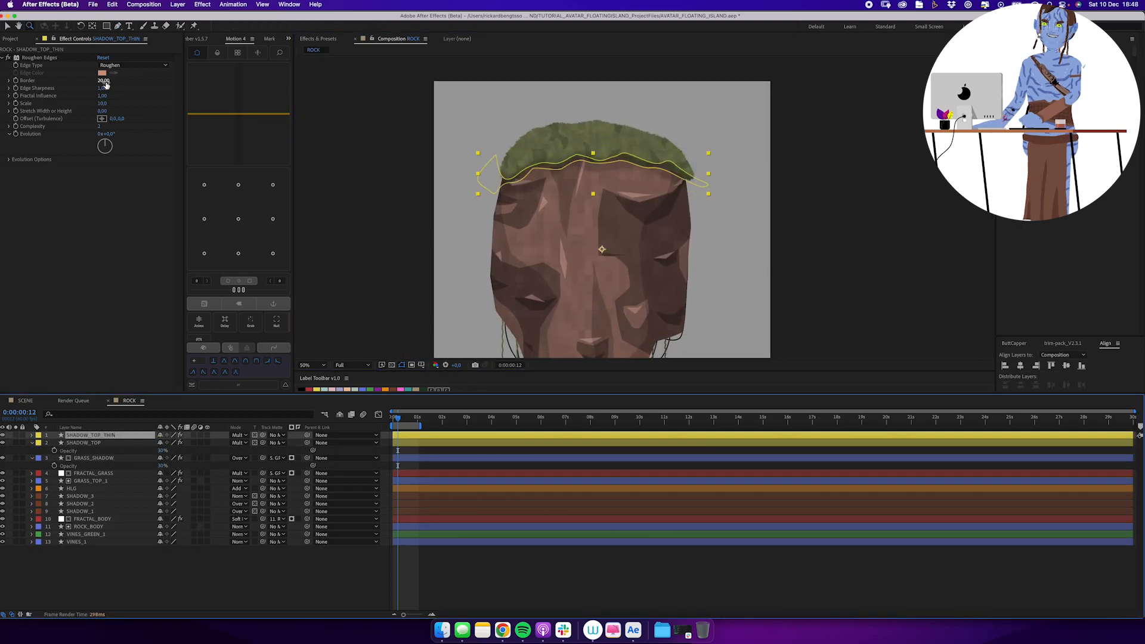
left_click_drag(105, 81, 111, 82)
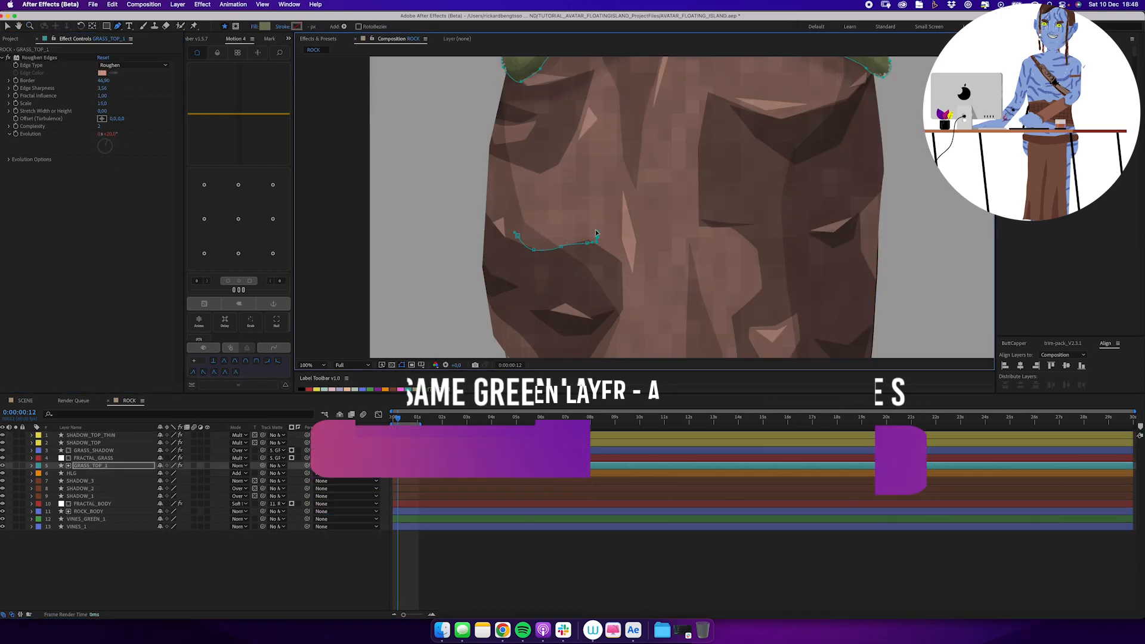
Draw small moss patches across the rock face and along its edges on the GRASS_TOP_1 layer.
left_click(635, 211)
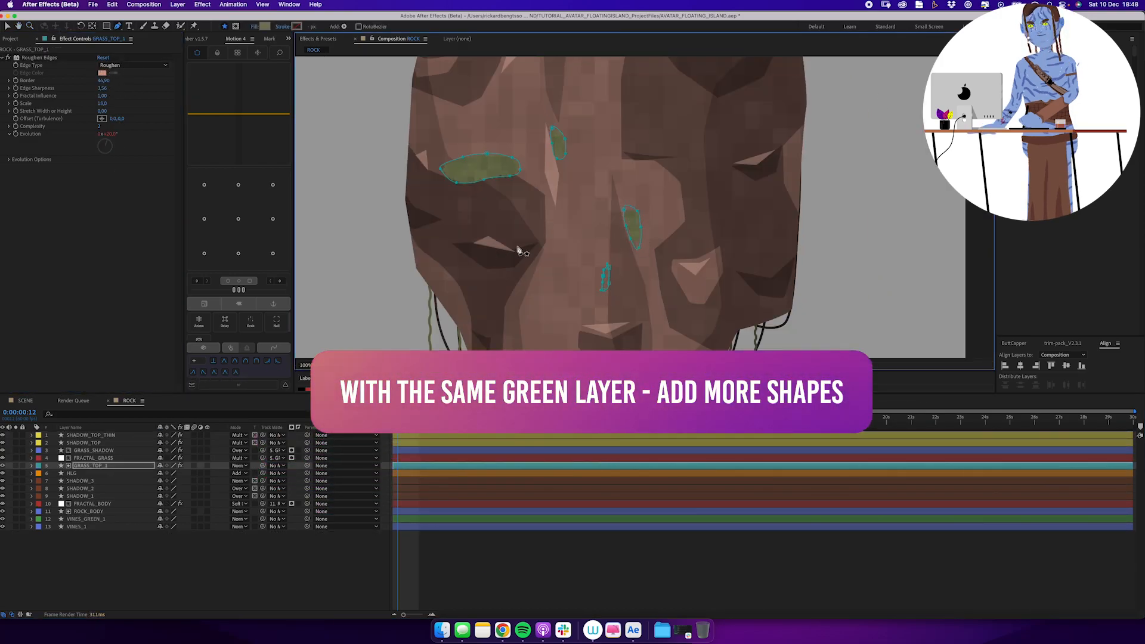
left_click(529, 238)
left_click_drag(510, 299, 485, 243)
left_click(423, 248)
left_click(440, 255)
left_click(445, 275)
left_click(427, 262)
left_click(422, 248)
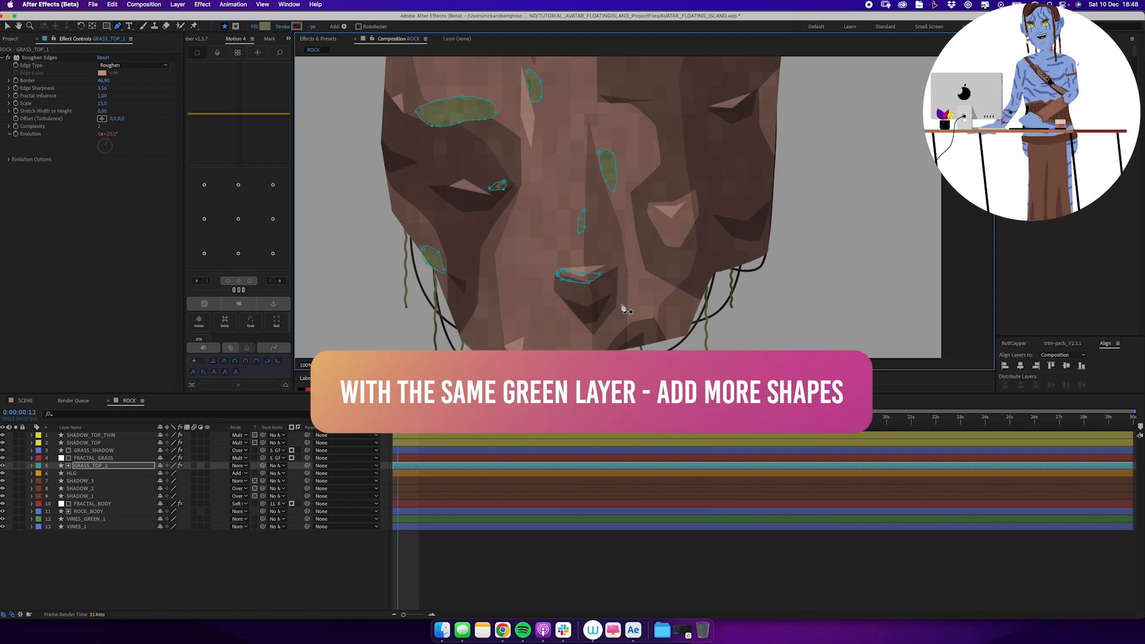
left_click(558, 274)
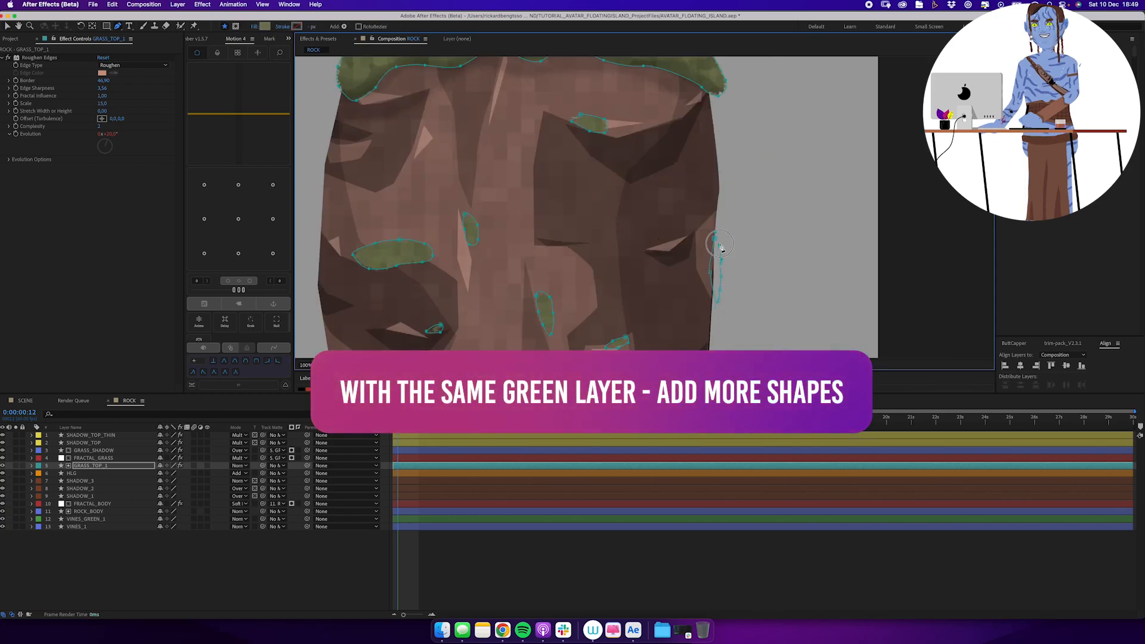
left_click(722, 267)
key("v")
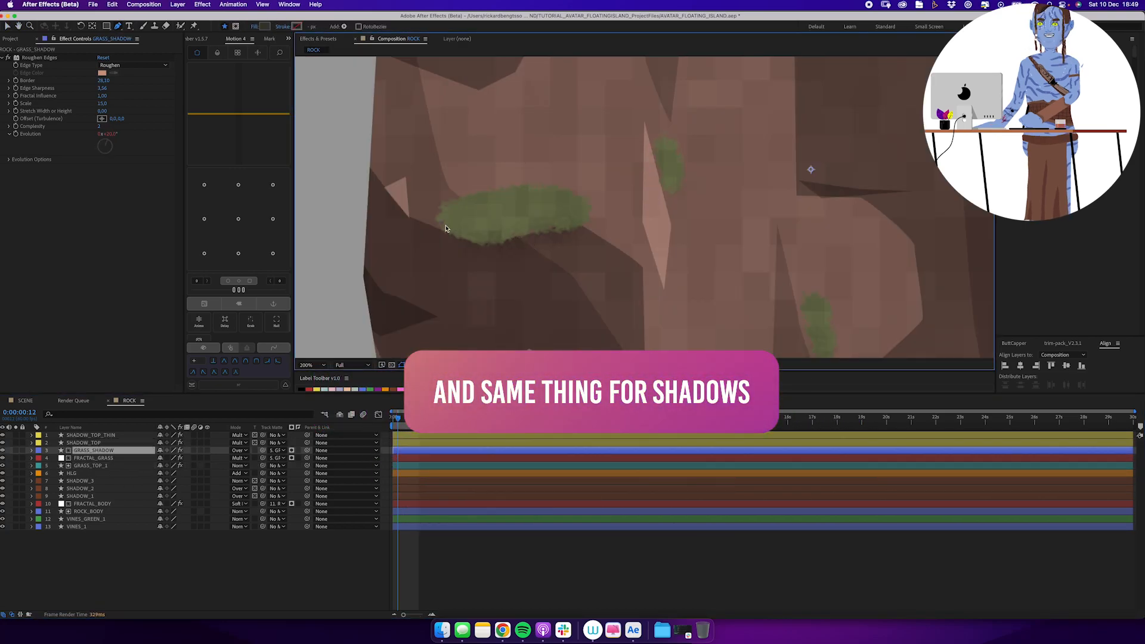
Draw a closed shadow shape along the lower half of the wide moss patch on the GRASS_SHADOW layer.
left_click(565, 213)
left_click(586, 215)
left_click(578, 226)
left_click(530, 240)
left_click(497, 249)
left_click(459, 244)
left_click(444, 225)
left_click(467, 226)
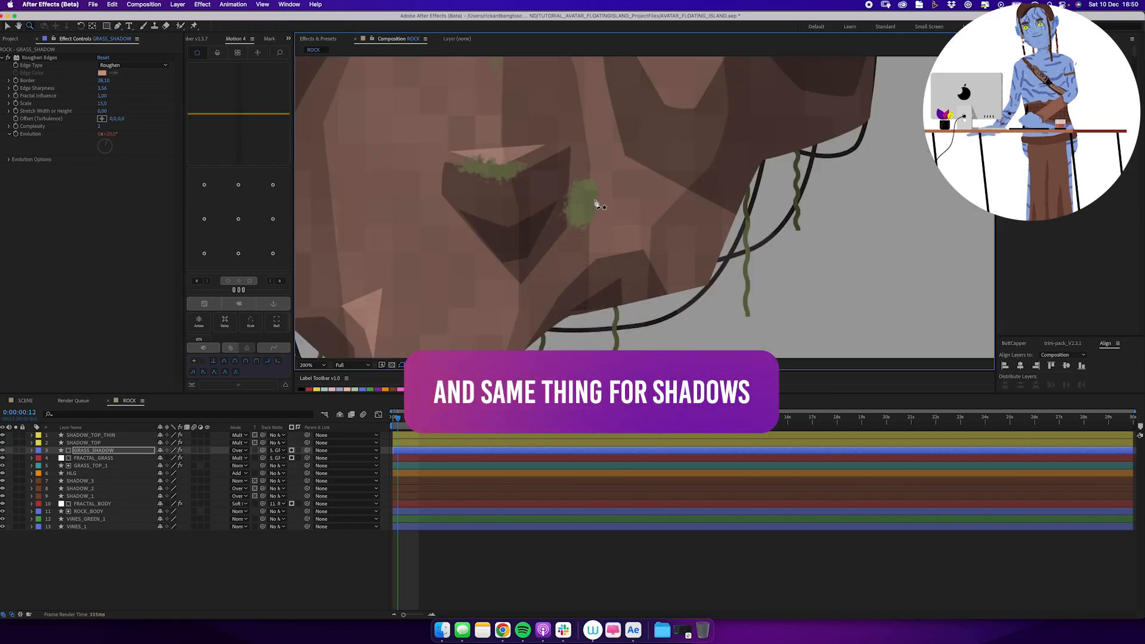
Draw another small closed shadow shape on a narrow moss patch in the GRASS_SHADOW layer.
left_click(592, 191)
left_click(585, 207)
left_click(578, 225)
left_click(588, 233)
left_click(595, 216)
left_click(600, 207)
left_click(593, 191)
key("v")
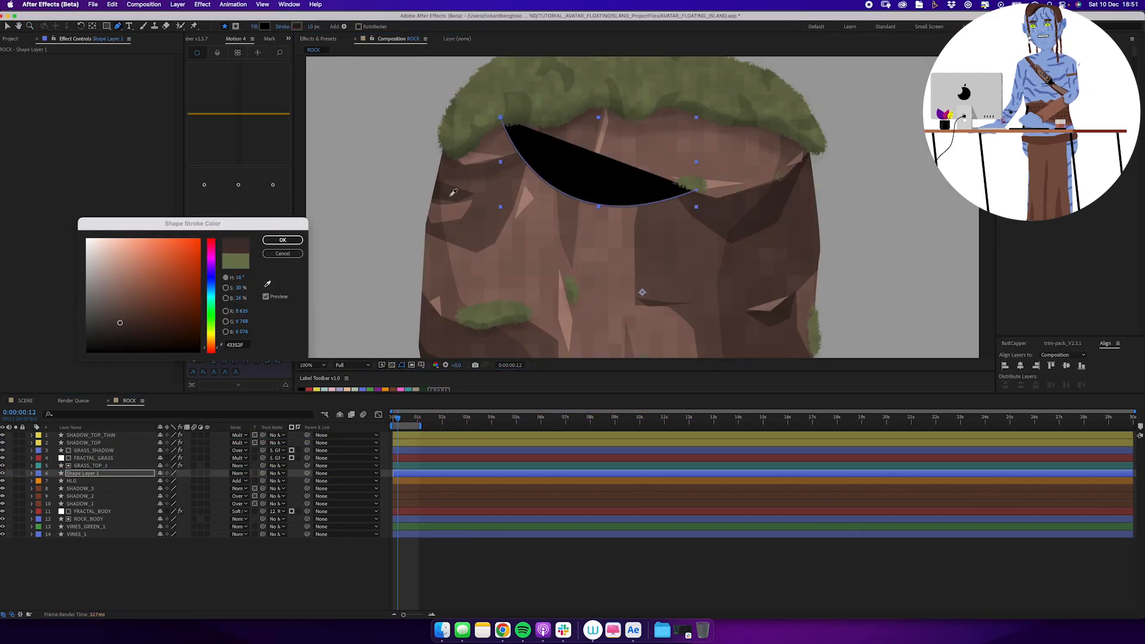
Set the fill of the new curved vine shape to none.
left_click(255, 27)
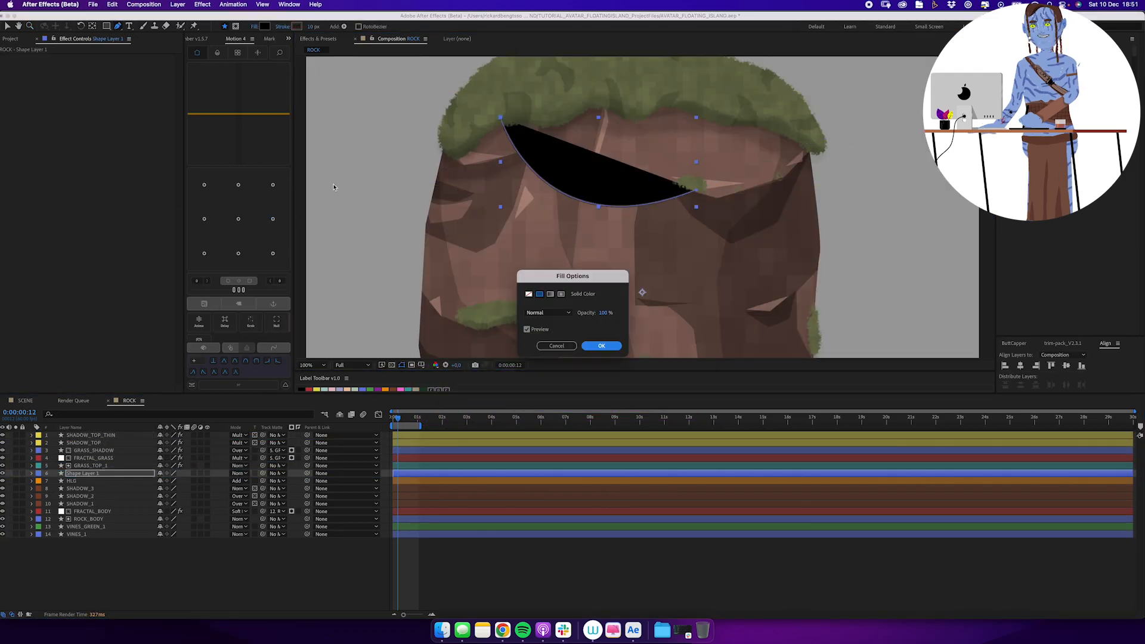
left_click(528, 294)
left_click(601, 346)
Draw a sagging vine beneath the right part of the grass cap and set the preview resolution to Quarter.
left_click(103, 475)
left_click(685, 109)
left_click_drag(730, 169, 754, 168)
left_click(777, 132)
left_click(353, 365)
left_click(352, 413)
Draw a drooping vine beneath the middle of the grass cap on the VINE layer.
left_click(96, 474)
left_click(588, 108)
left_click_drag(635, 163, 657, 168)
left_click_drag(710, 203, 718, 120)
Draw drooping vines between the left moss patches and from the central ridge to the moss on the rock's right edge.
left_click(102, 474)
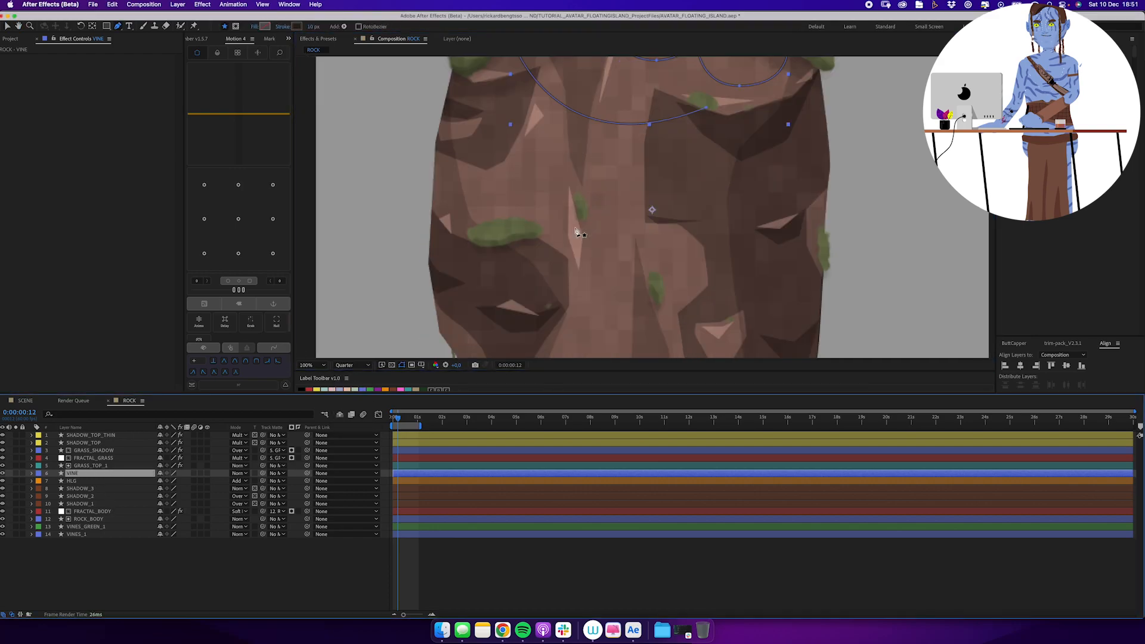
left_click(579, 214)
left_click_drag(549, 252, 530, 253)
left_click(514, 236)
left_click(107, 474)
left_click(820, 235)
left_click_drag(677, 219, 632, 169)
left_click_drag(552, 219, 552, 214)
Draw a short hanging vine across the nose-like protrusion near the bottom of the rock.
left_click(101, 473)
left_click_drag(567, 286, 530, 232)
left_click(612, 276)
left_click_drag(584, 291, 566, 292)
left_click(564, 258)
key("v")
Draw a short drooping vine beside the eye-shaped crease on the rock's left side.
left_click(107, 474)
left_click_drag(470, 198, 482, 268)
left_click(447, 169)
left_click_drag(427, 180, 413, 178)
left_click(405, 159)
Draw a sagging vine across the upper-left rock face on the VINE layer and deselect it.
left_click(101, 480)
left_click(101, 474)
left_click(527, 157)
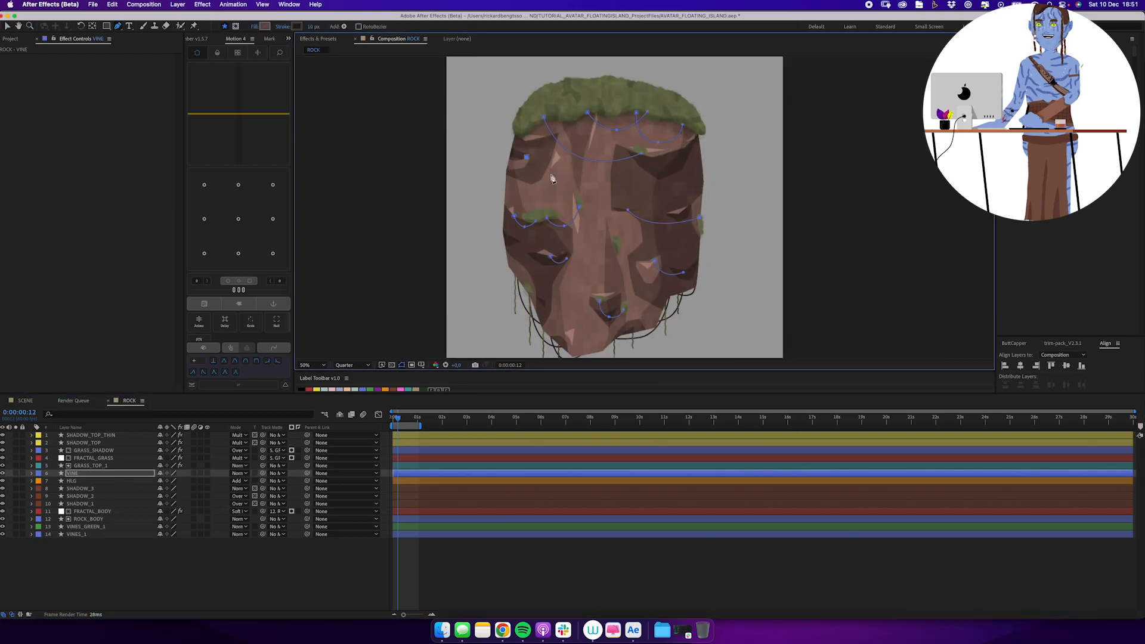
left_click_drag(553, 176, 548, 180)
left_click(108, 563)
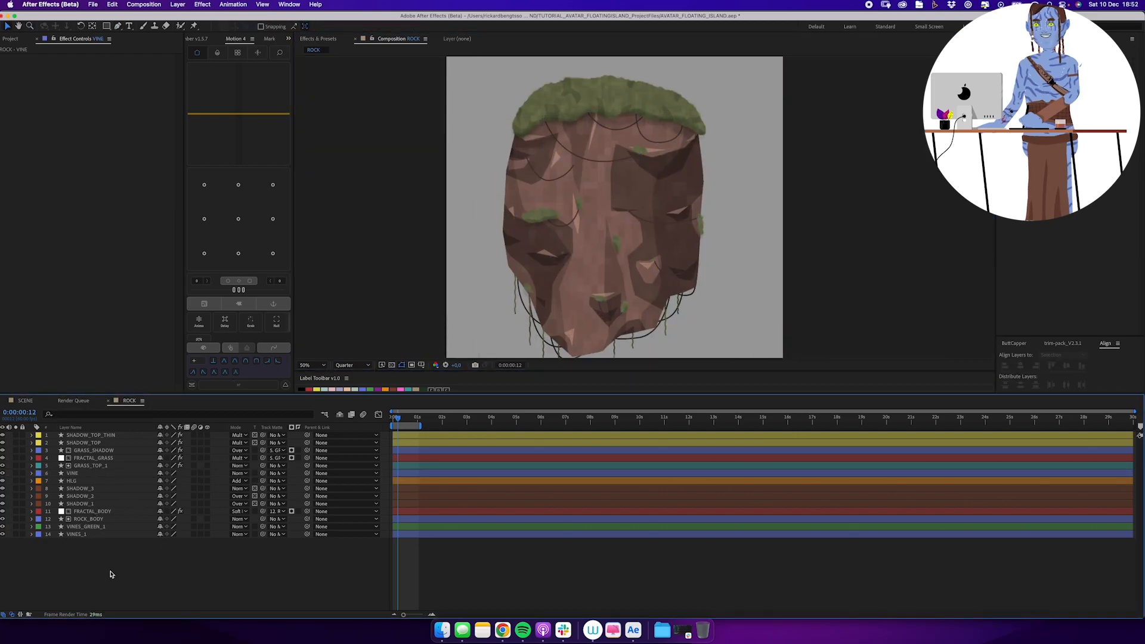
Draw a small angular highlight on the HLG layer at the right end of the upper-left vine.
left_click(102, 481)
scroll(664, 156, "up", 3)
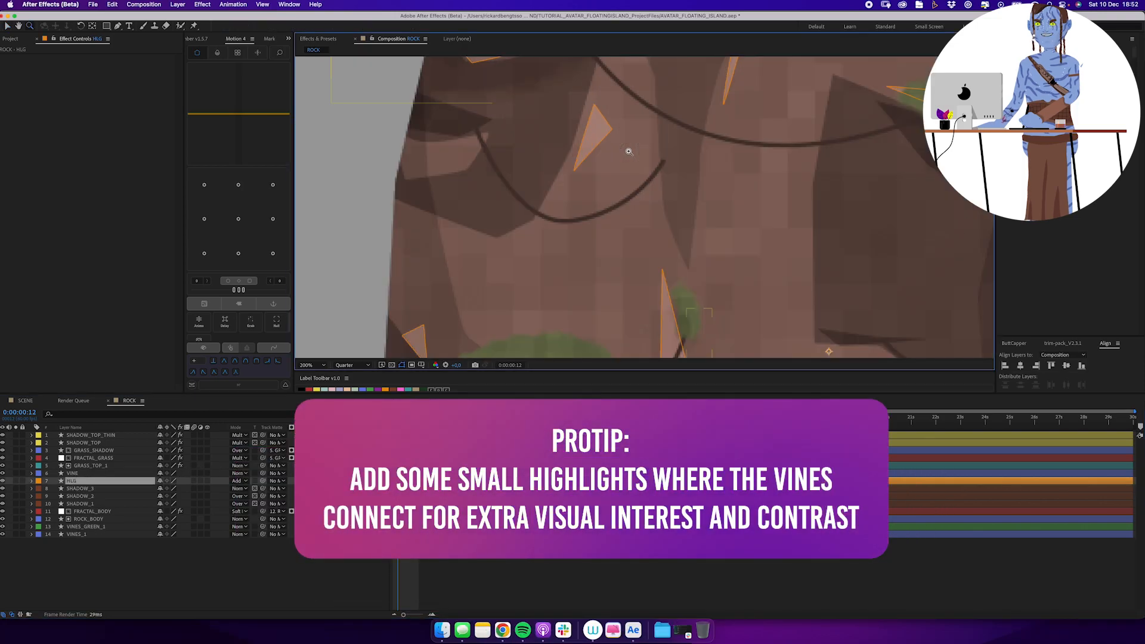
key("g")
left_click(657, 153)
left_click(675, 151)
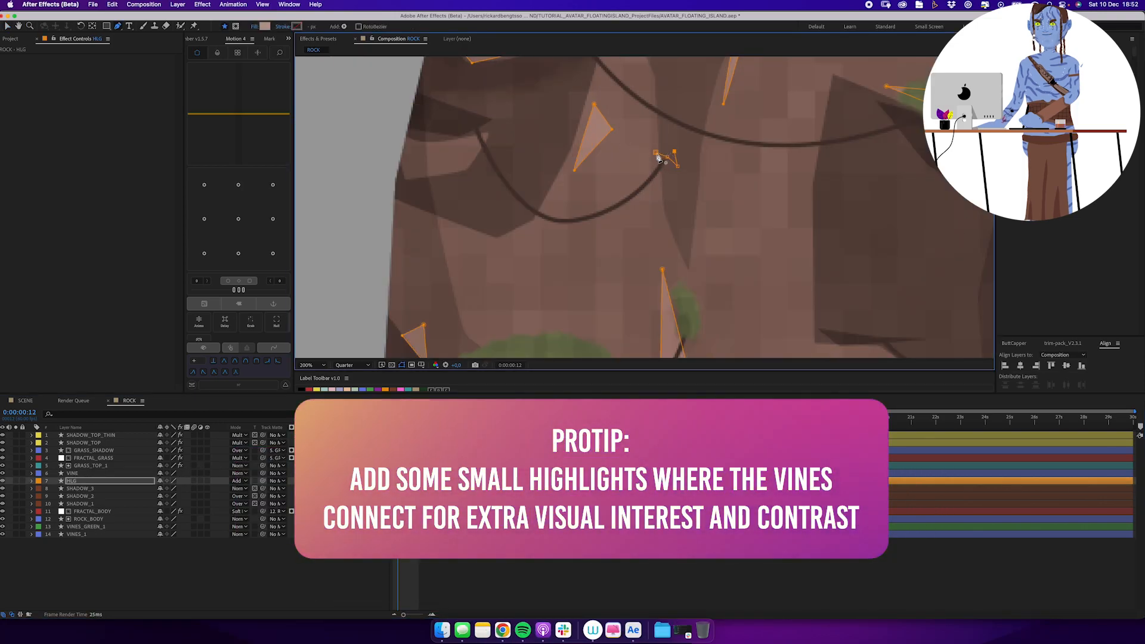
left_click(656, 153)
key("v")
left_click(658, 156)
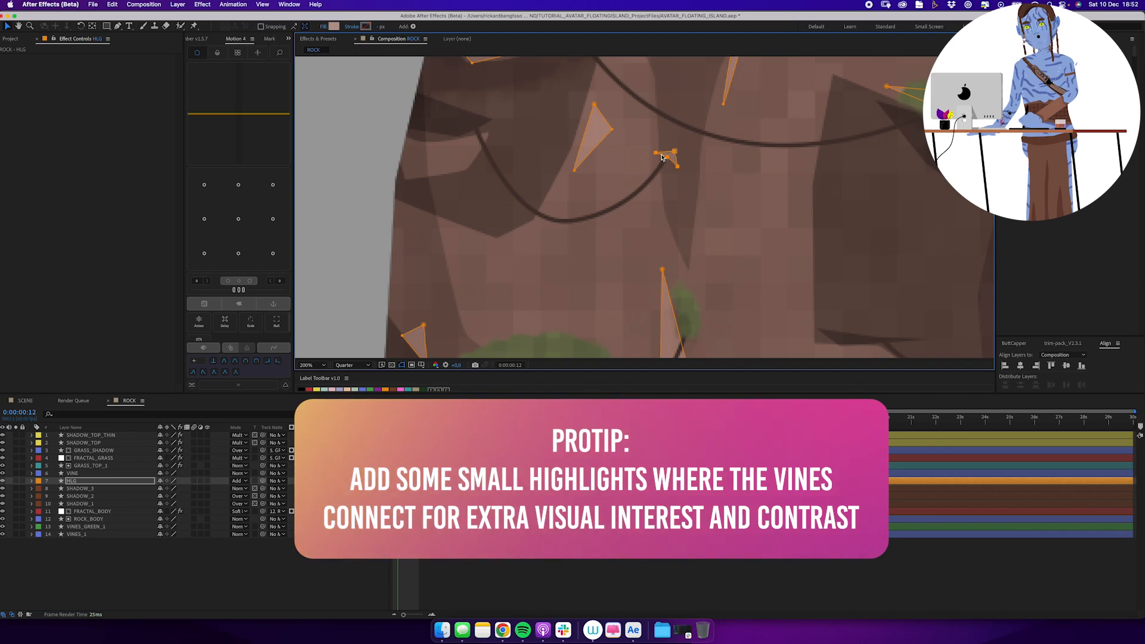
Add small HLG highlights where vines meet the central ridge and the left eye-shaped crease.
scroll(711, 230, "down", 3)
scroll(711, 230, "up", 3)
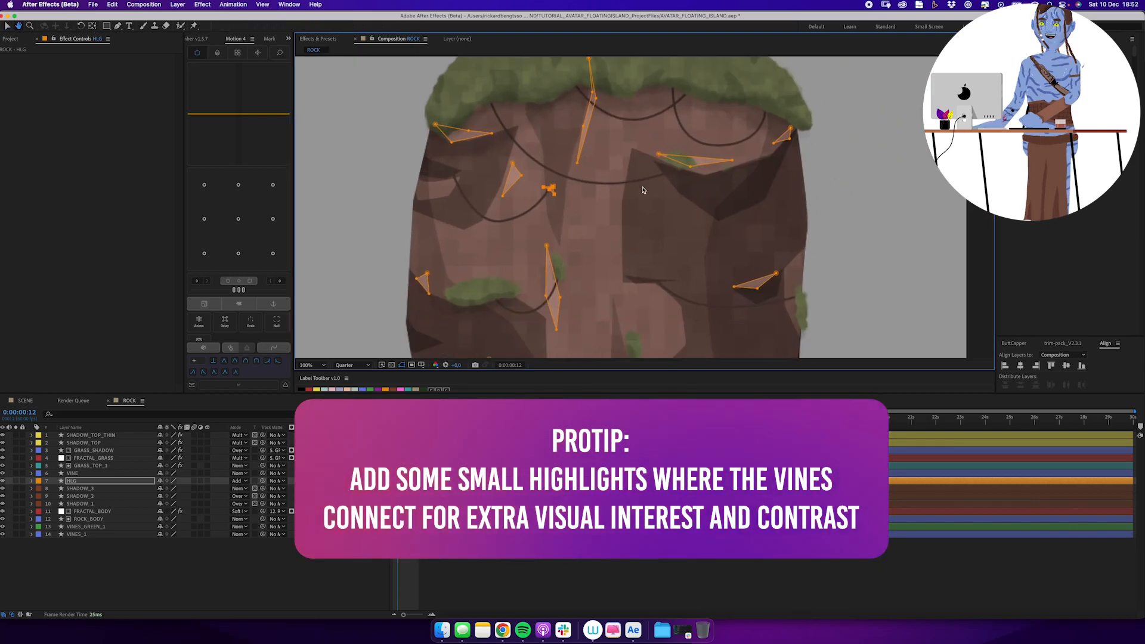
key("g")
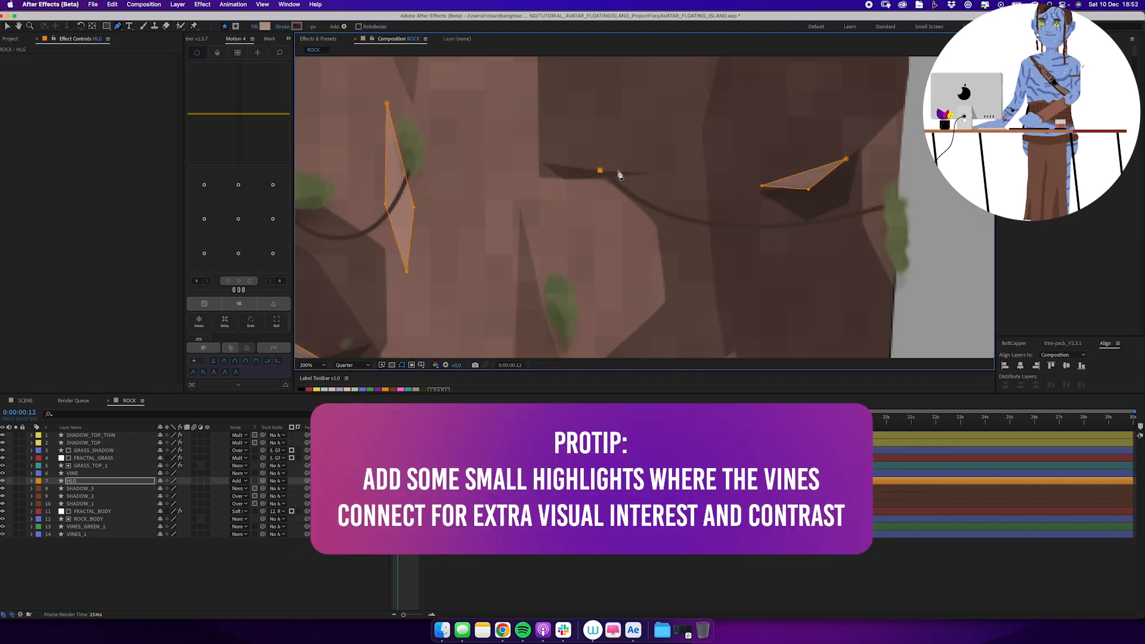
scroll(610, 227, "down", 5)
scroll(609, 227, "left", 3)
scroll(609, 227, "down", 2)
scroll(609, 227, "left", 2)
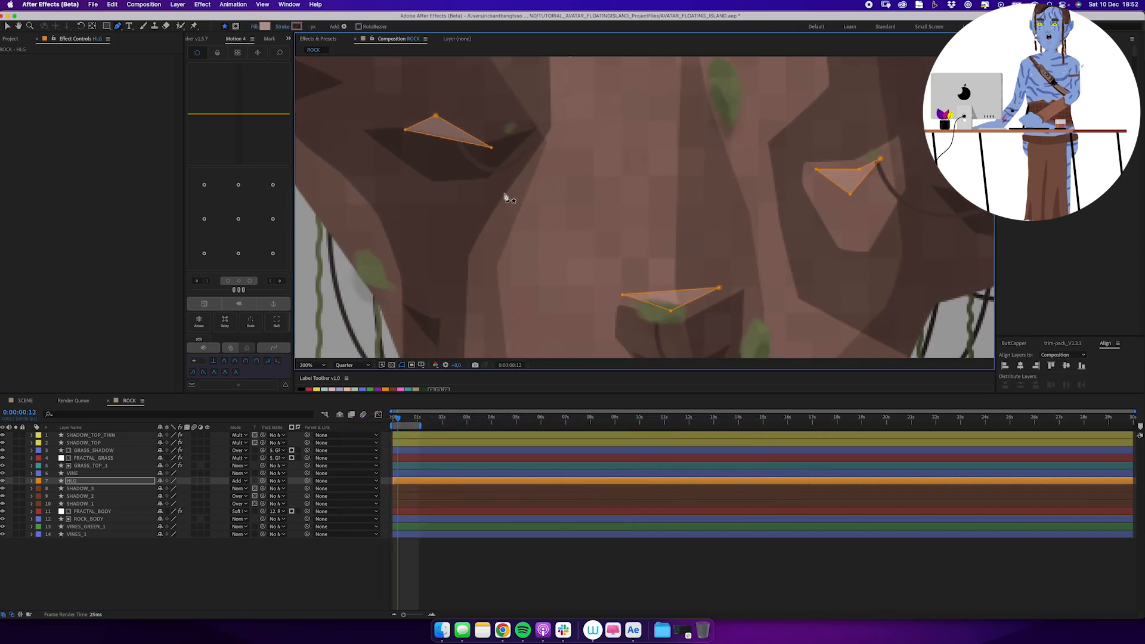
scroll(597, 239, "down", 5)
scroll(597, 239, "right", 3)
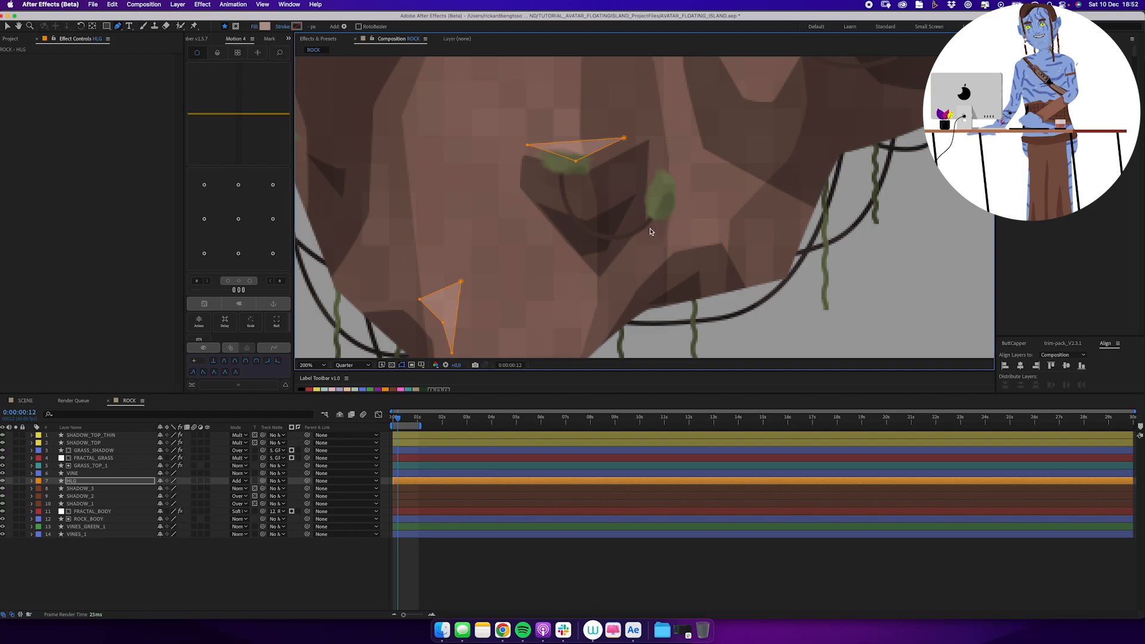
Draw a small triangular HLG highlight at the vine end beside the lower protrusion's moss patch.
left_click(655, 236)
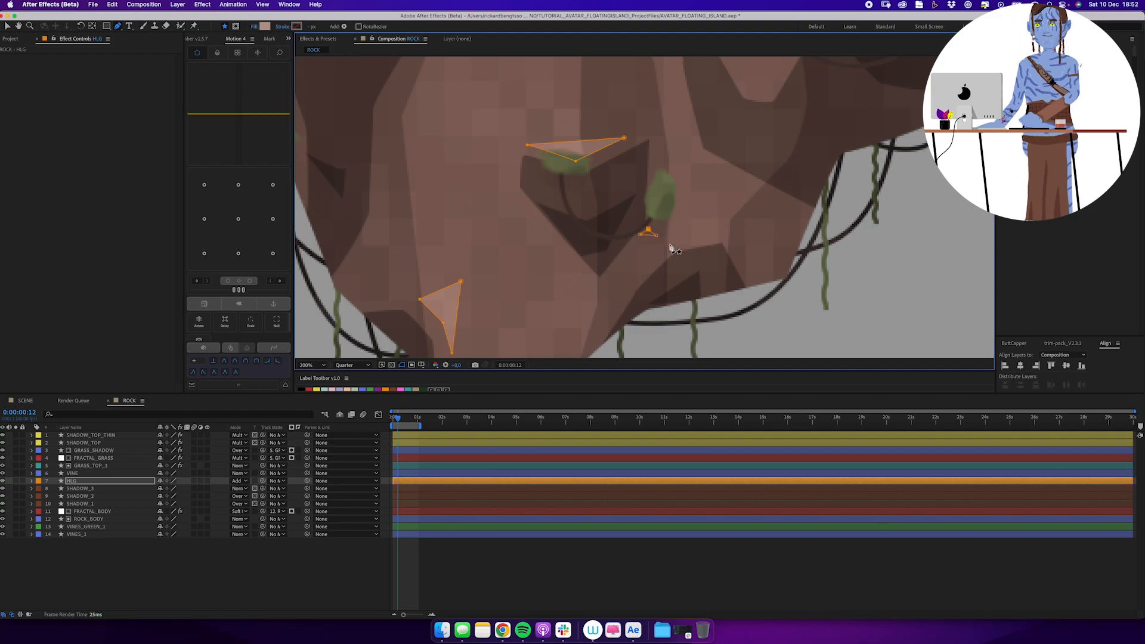
left_click(685, 223, "alt")
left_click(685, 223, "alt")
left_click_drag(646, 230, 640, 312)
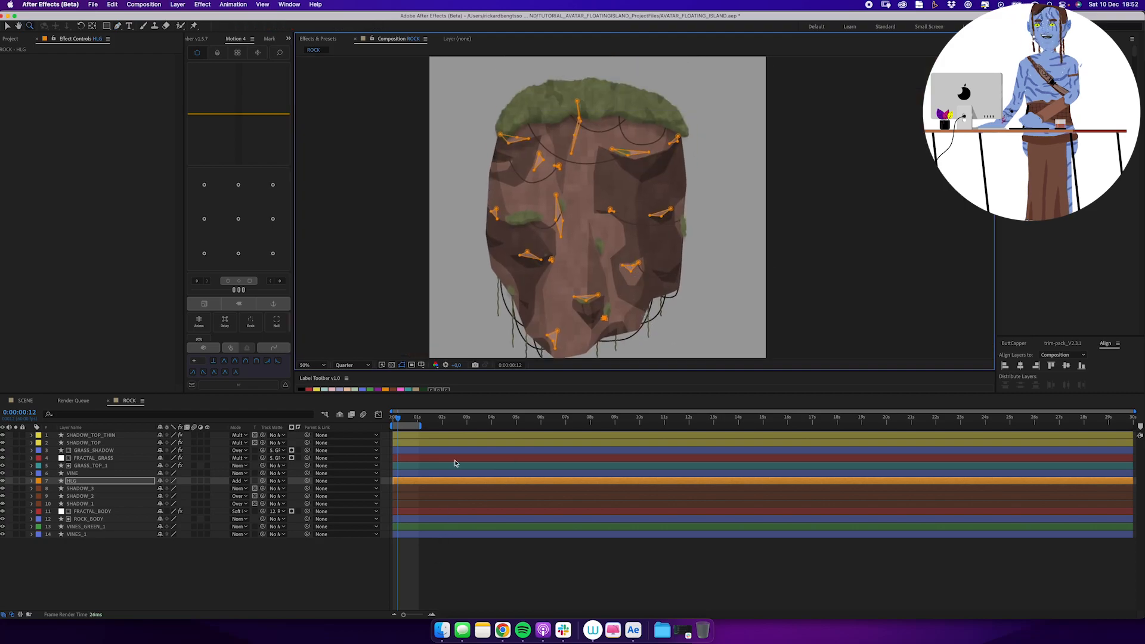
Draw a tall, narrow vertical highlight down the centre of the rock on the HLG layer and deselect it.
left_click(611, 223)
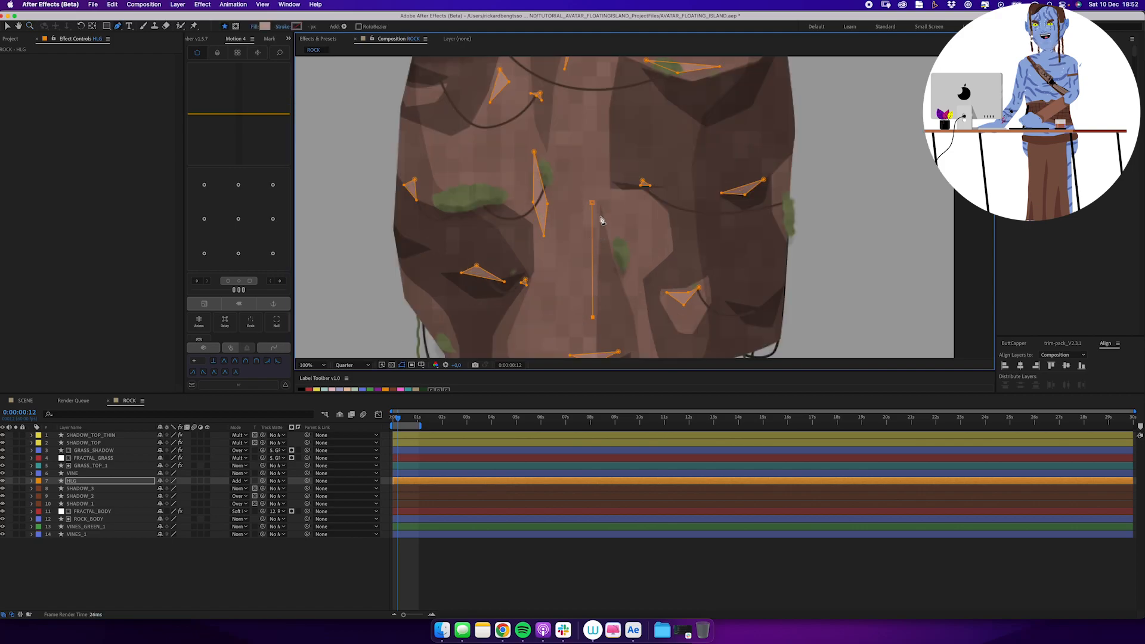
left_click(538, 563)
key("z")
left_click(615, 213, "alt")
left_click_drag(616, 214, 591, 240)
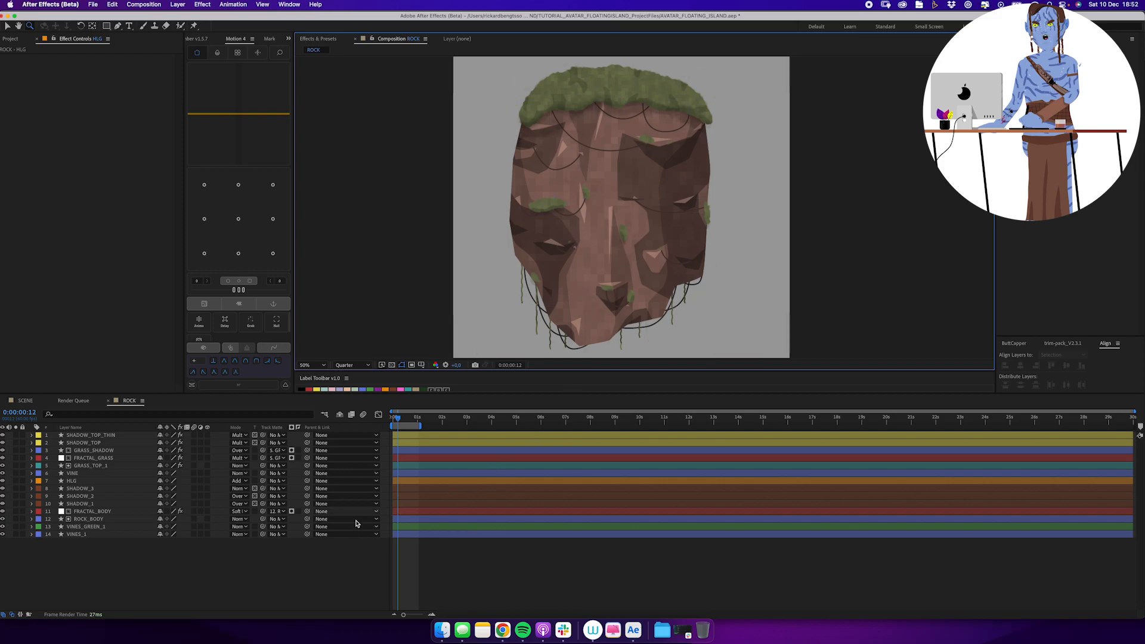
Draw a straight vine hanging from the left of the grass cap, give it an olive-green stroke and name the layer VINES_TOP.
left_click(595, 126)
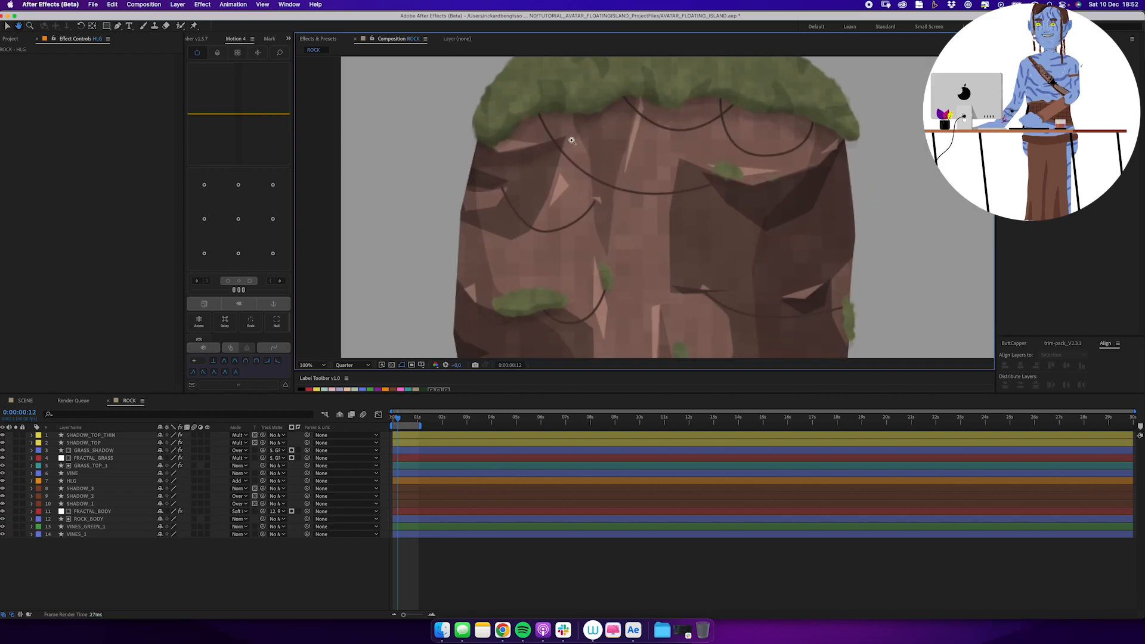
left_click(522, 109)
left_click(522, 146)
left_click(522, 184)
left_click(296, 26)
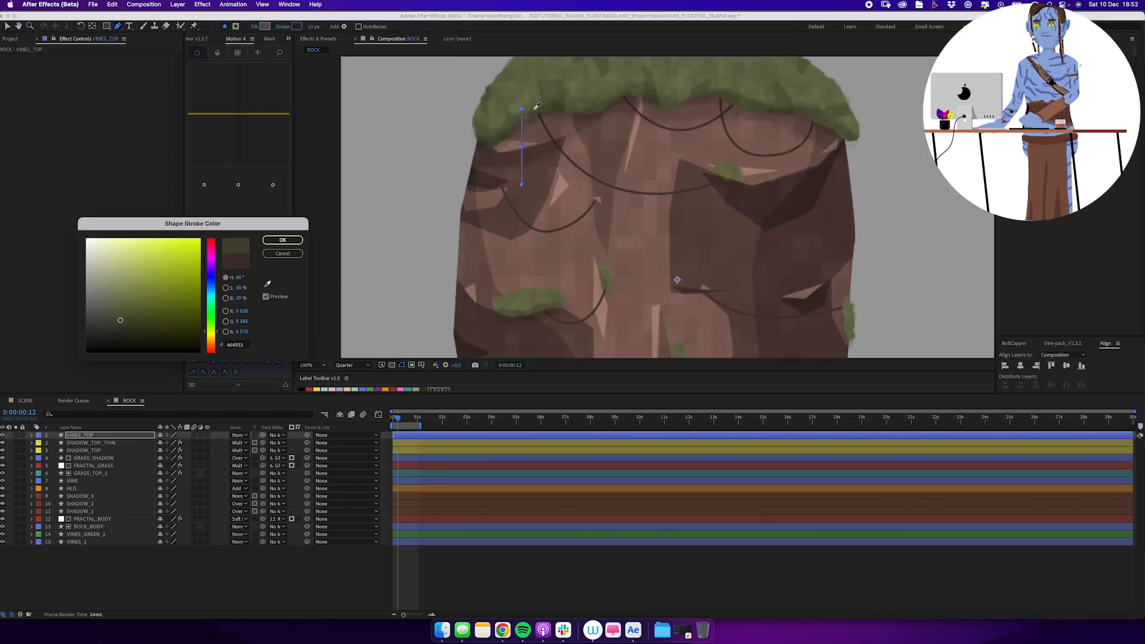
key("Return")
key("Return")
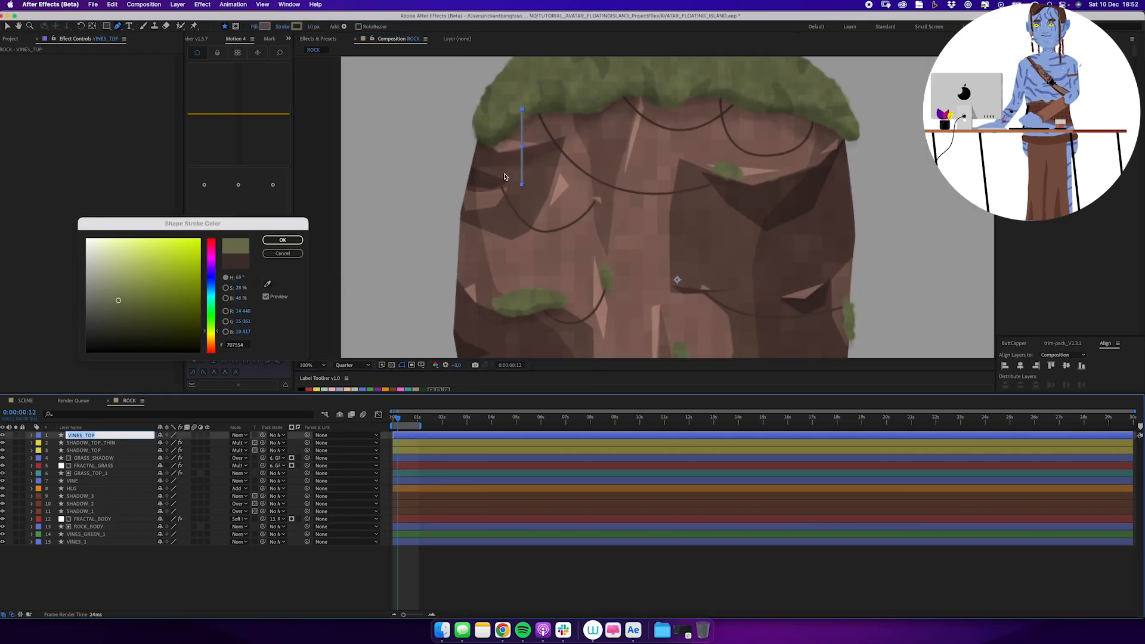
type("VINES_TOP")
key("Return")
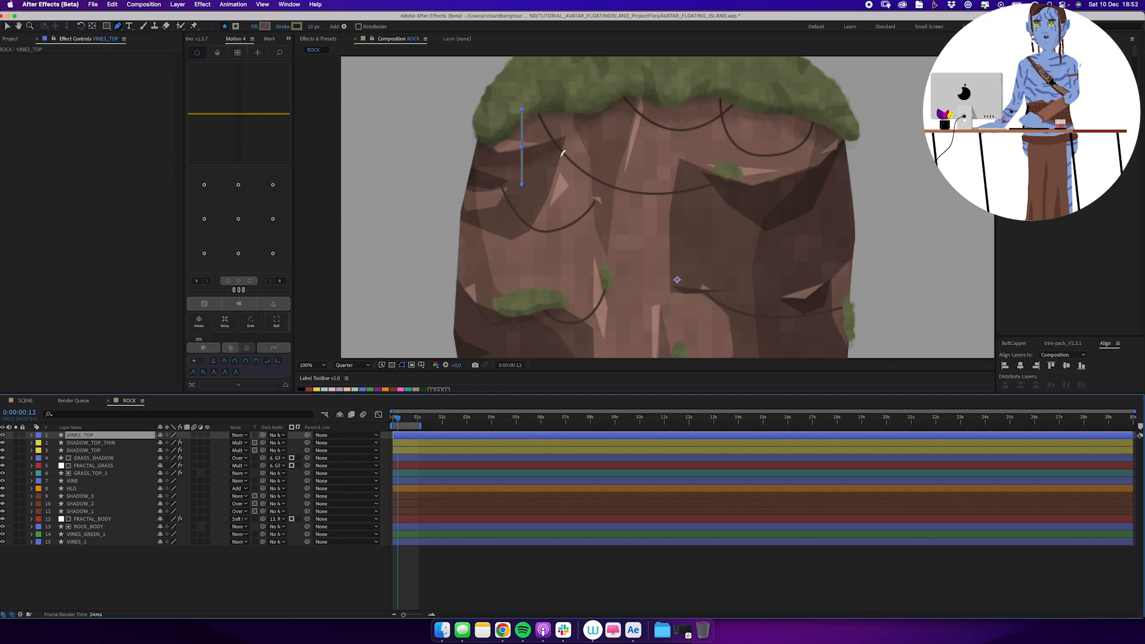
Draw a short straight vine beneath the left part of the grass and another at the rock's left edge on VINES_TOP.
left_click(571, 110)
left_click(571, 137)
left_click(134, 435)
left_click(481, 133)
left_click(480, 178)
Draw three straight vines of varying length beneath the middle of the grass cap on VINES_TOP.
left_click(130, 435)
left_click(604, 102)
left_click(604, 129)
left_click(660, 97)
left_click(660, 158)
left_click(687, 97)
left_click(687, 123)
Draw straight vines beneath the right part of the grass cap, out to the rock's right edge, on VINES_TOP.
left_click(756, 97)
left_click(756, 139)
left_click(804, 96)
left_click(805, 123)
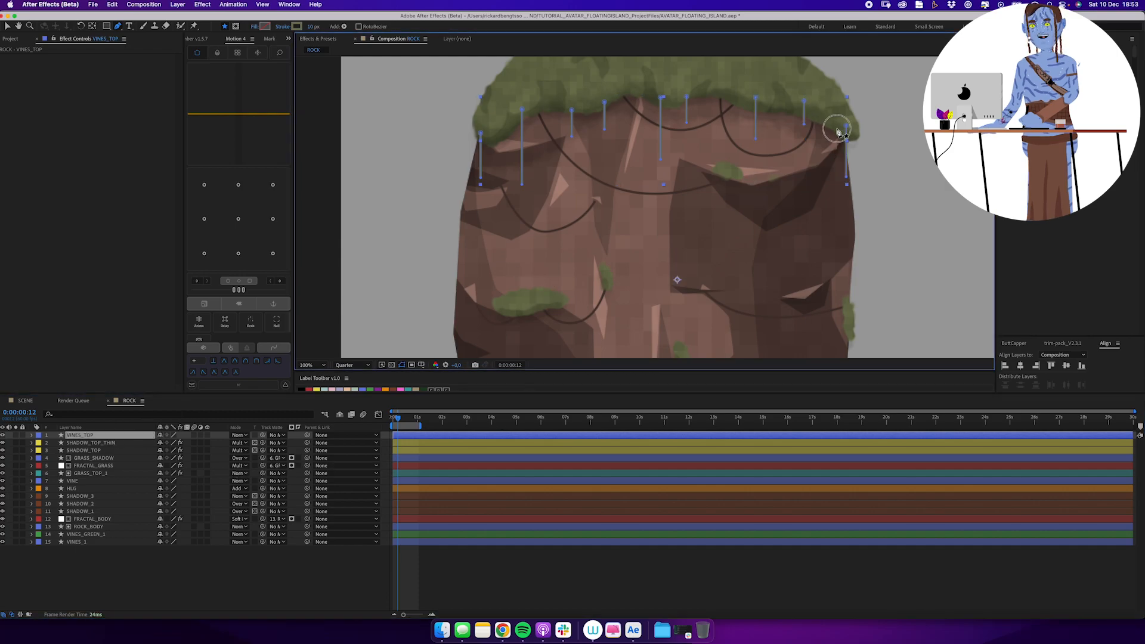
key("z")
left_click(587, 237)
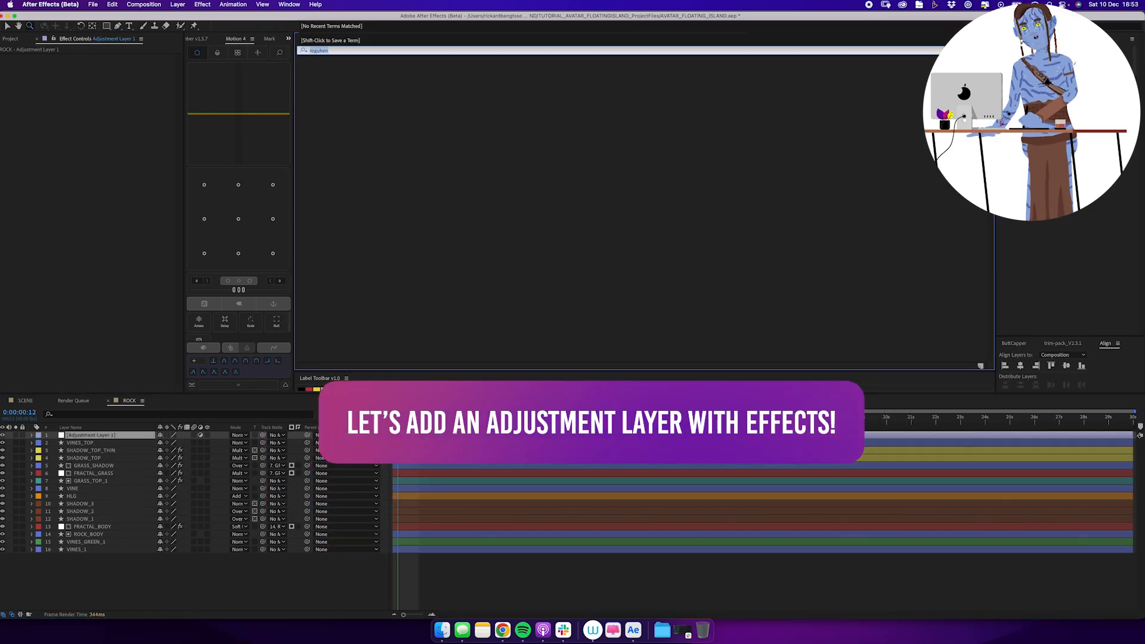
Apply the Roughen Edges effect to a new adjustment layer above all the rock layers.
type("rough")
double_click(355, 69)
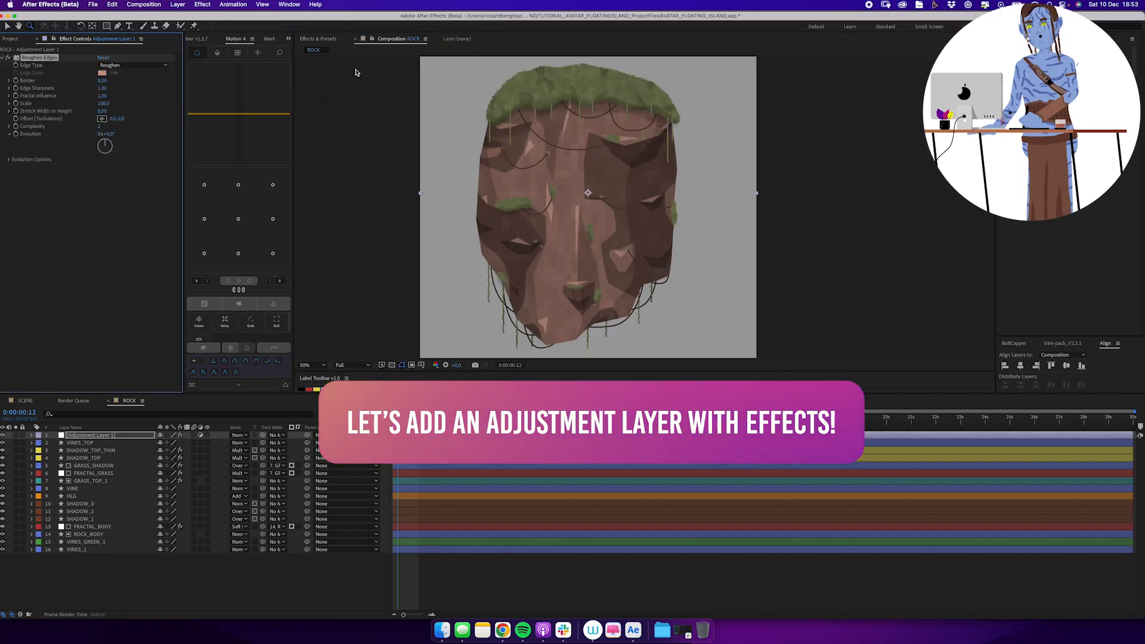
Set the Scale of Roughen Edges on the adjustment layer to 20.
left_click(536, 123)
left_click_drag(550, 189, 517, 75)
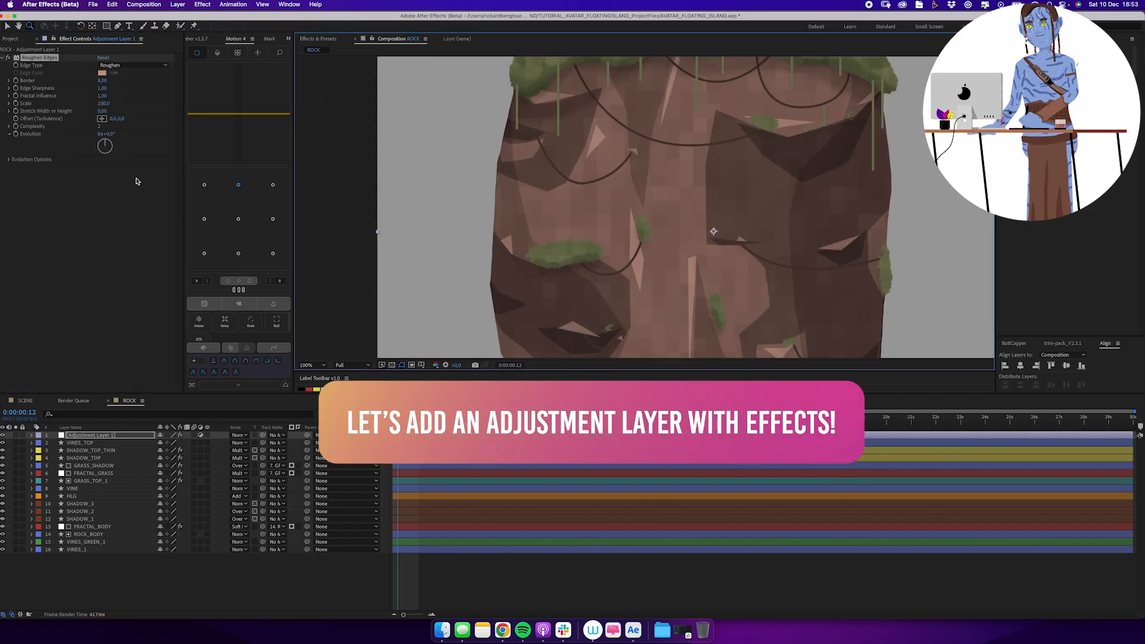
left_click(103, 103)
type("30")
key("Return")
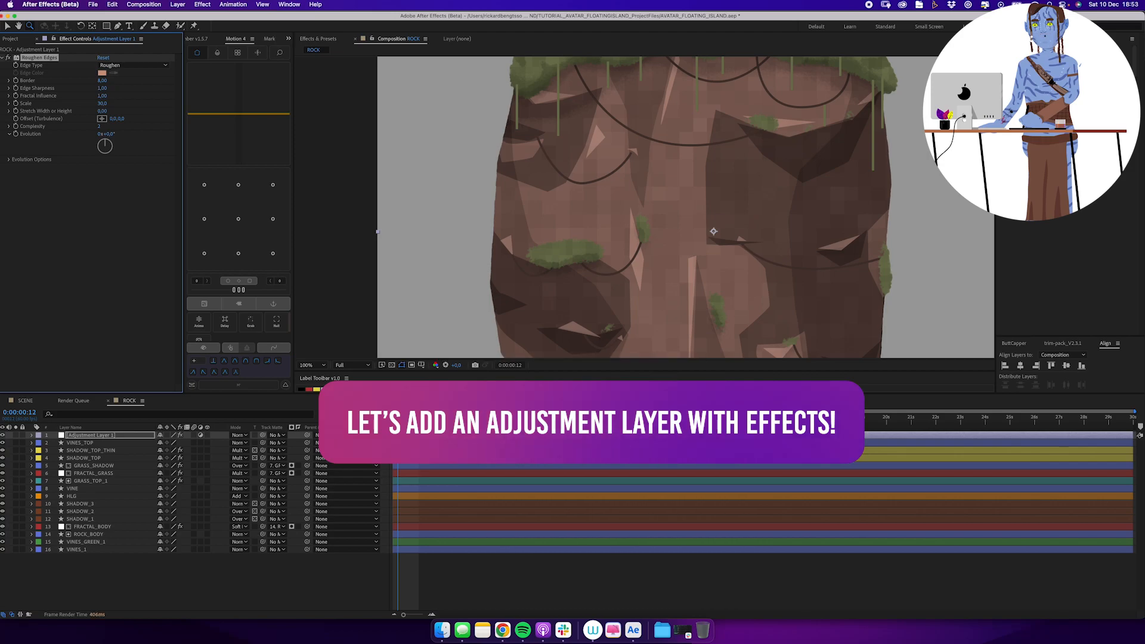
left_click_drag(520, 158, 527, 207)
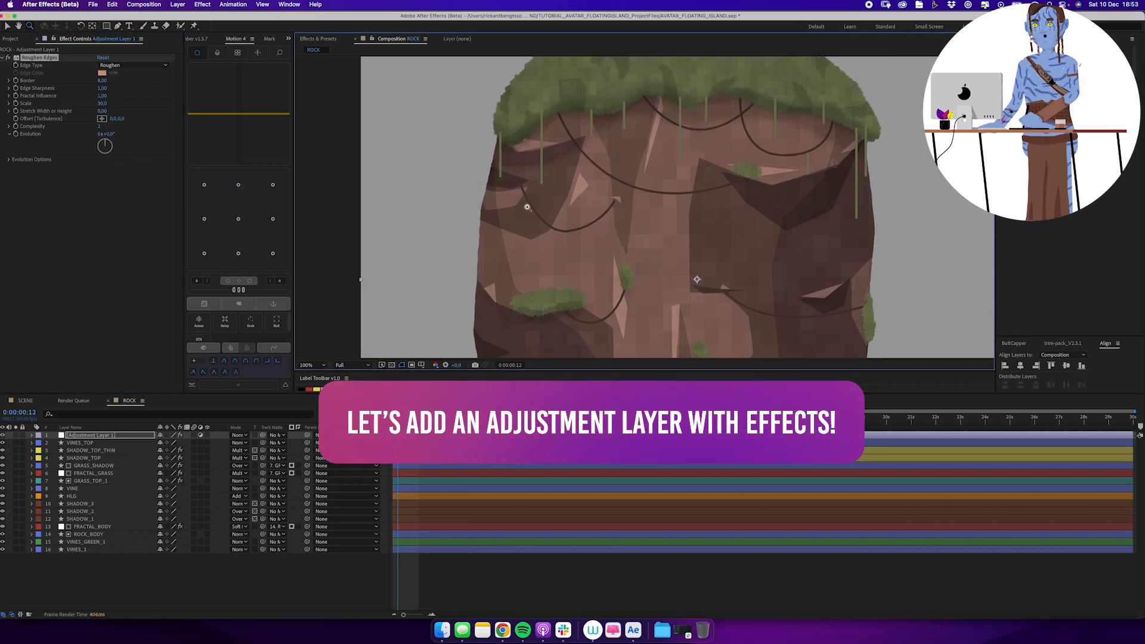
left_click(103, 104)
type("20")
key("Return")
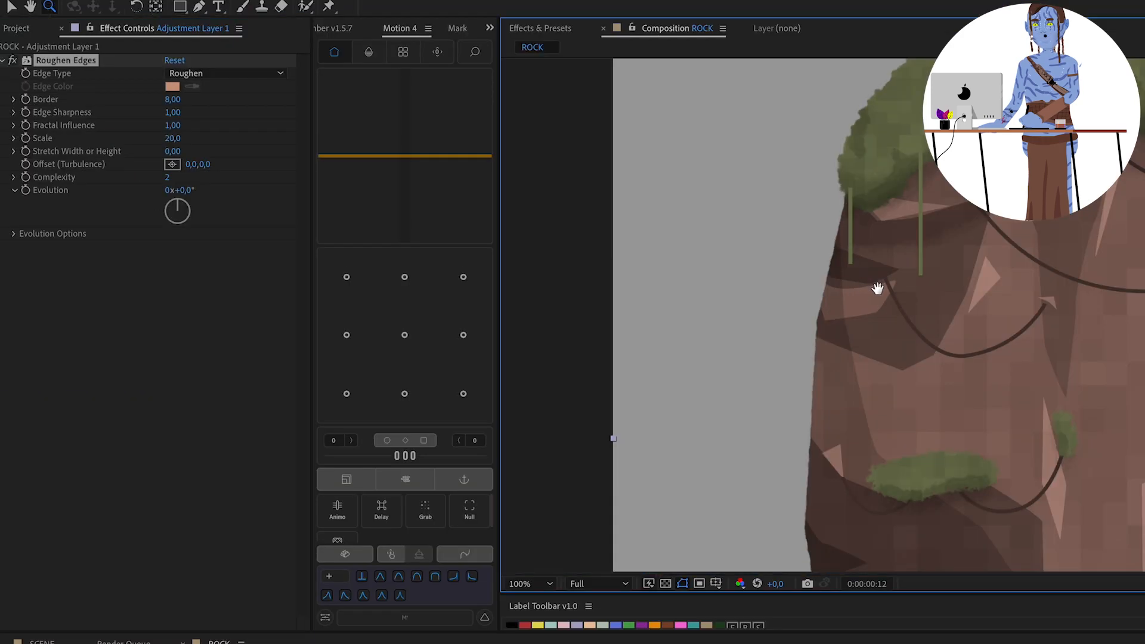
Set the Roughen Edges Border to 20 and its Edge Sharpness to 3.
left_click_drag(876, 288, 879, 292)
left_click(176, 99)
type("20")
key("Return")
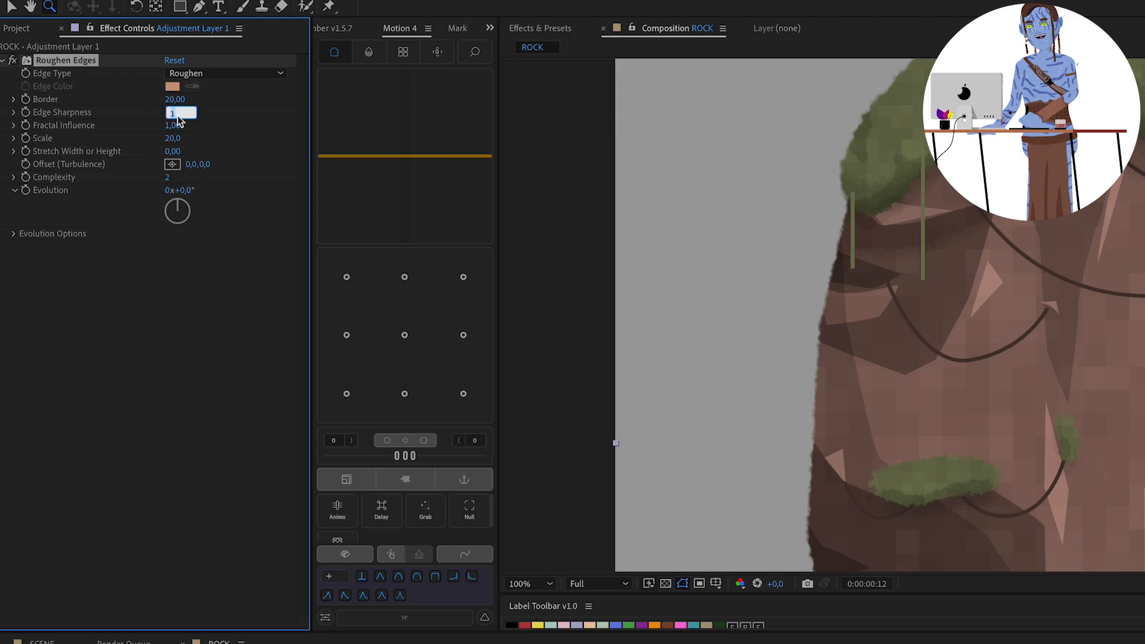
type("3")
key("Return")
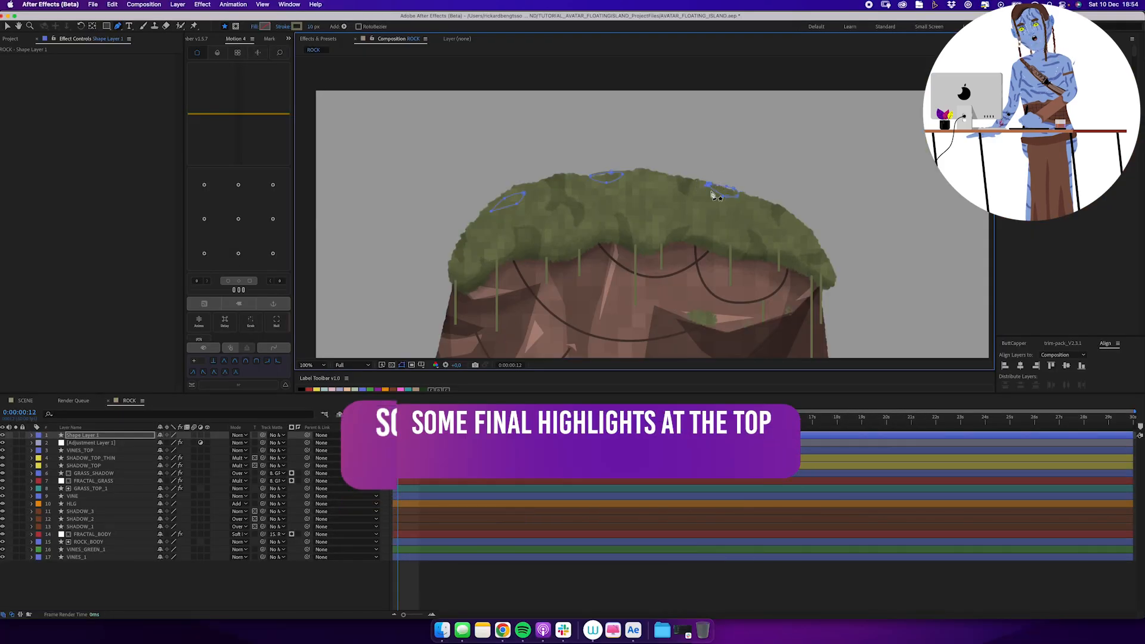
Draw two more small highlight shapes on the grass cap, one near its middle and one at its right edge.
left_click(648, 215)
left_click(812, 234)
left_click(821, 249)
left_click(813, 234)
Place the highlight shape layer directly below the adjustment layer and rename it GRASS_TOP.
left_click_drag(82, 435, 82, 446)
key("Return")
type("GRASS_TOP")
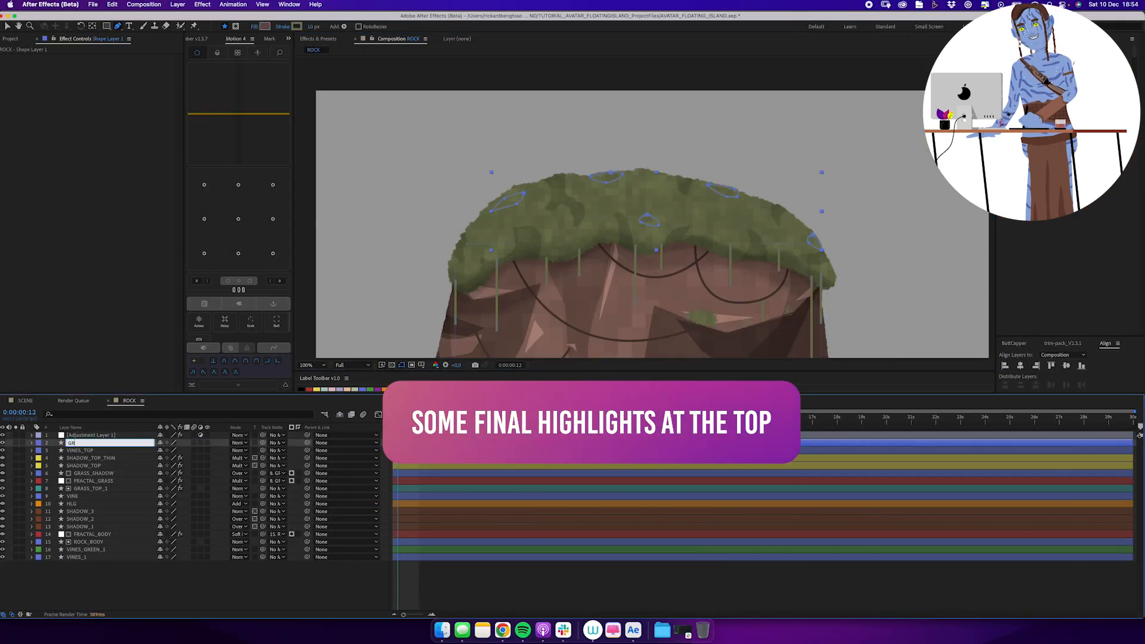
key("Return")
Give the GRASS_TOP highlight shapes a pale grey-green fill and remove their stroke.
key("v")
left_click(334, 26)
left_click(271, 285)
left_click(486, 238)
left_click(109, 277)
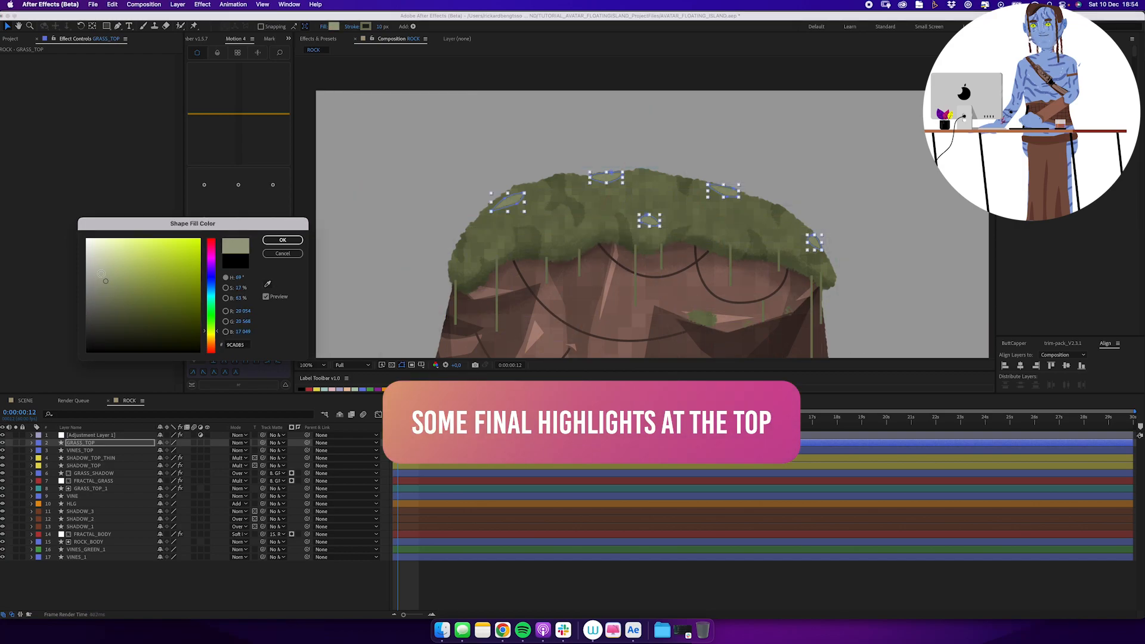
left_click(281, 241)
left_click(352, 26)
key("Return")
Set the GRASS_TOP layer's blending mode to Screen and paste the clipboard contents onto it.
left_click(238, 442)
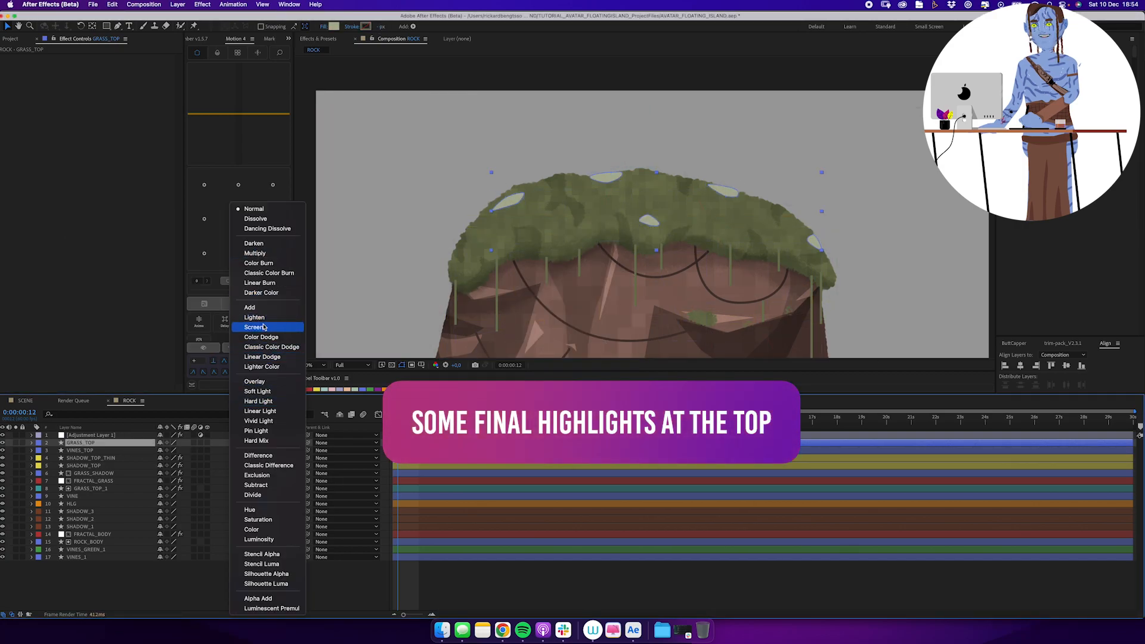
left_click(266, 326)
left_click(95, 444)
key("ctrl+v")
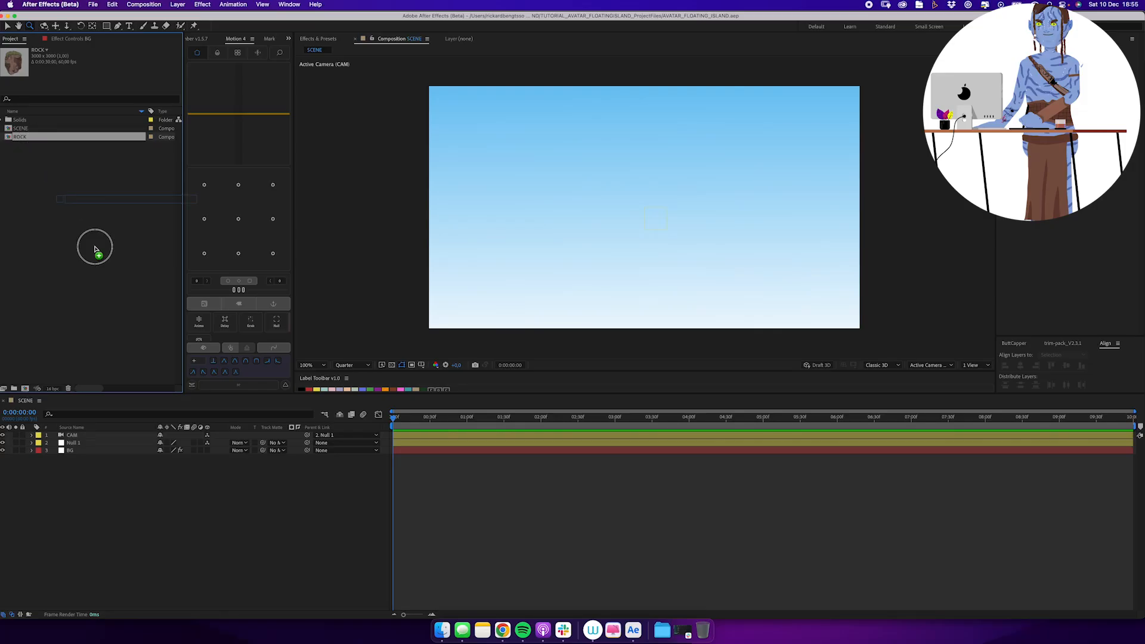
Place the ROCK composition as a 3D layer above BG in SCENE and scale it to 25%.
left_click_drag(94, 249, 122, 447)
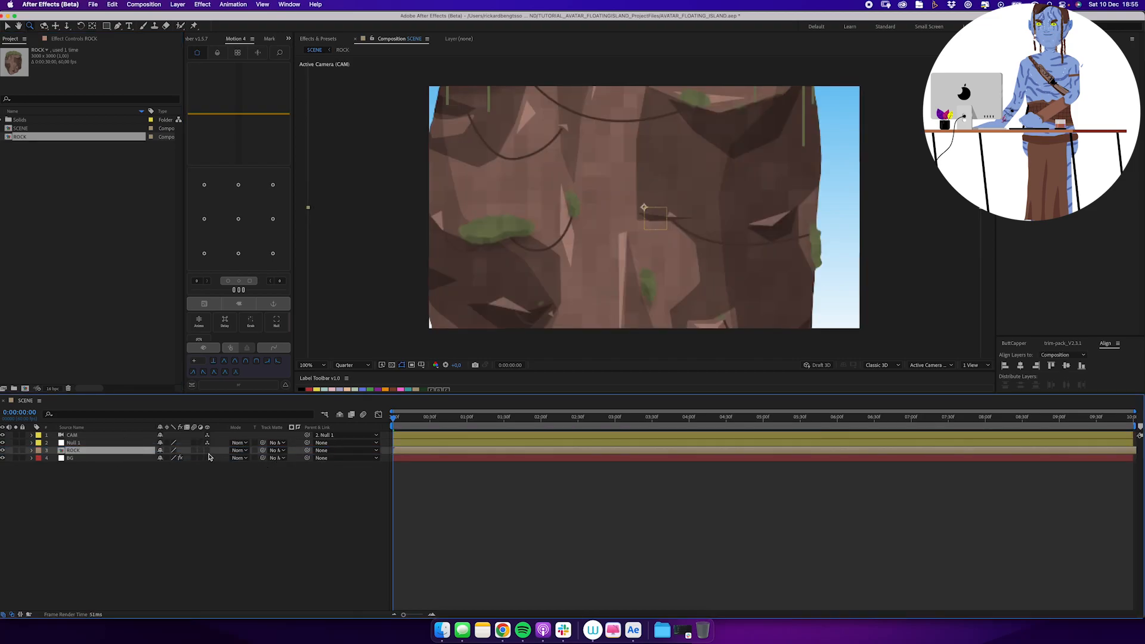
type("s30")
key("Return")
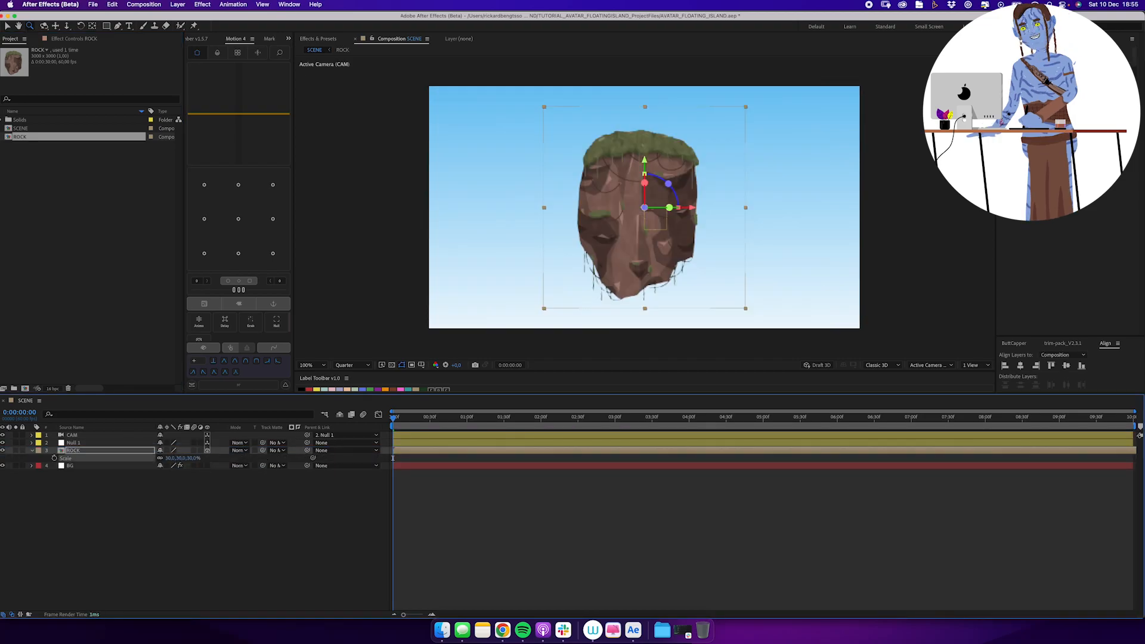
type("25")
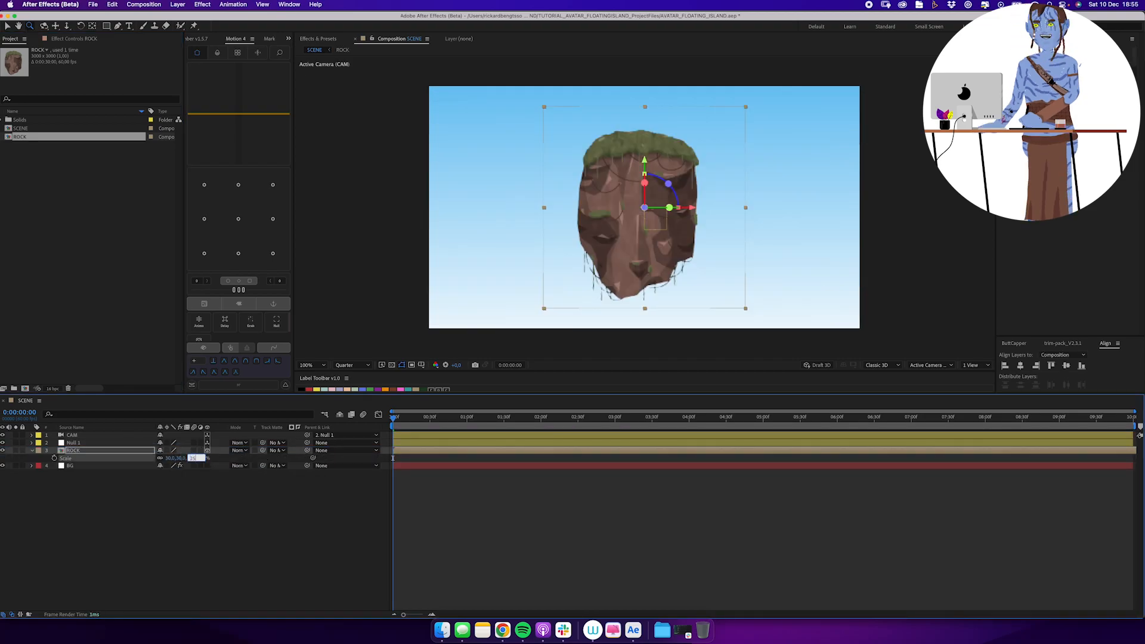
key("Return")
Move the rock straight up to about Y 506 and collapse its layer properties.
left_click_drag(656, 161, 649, 157)
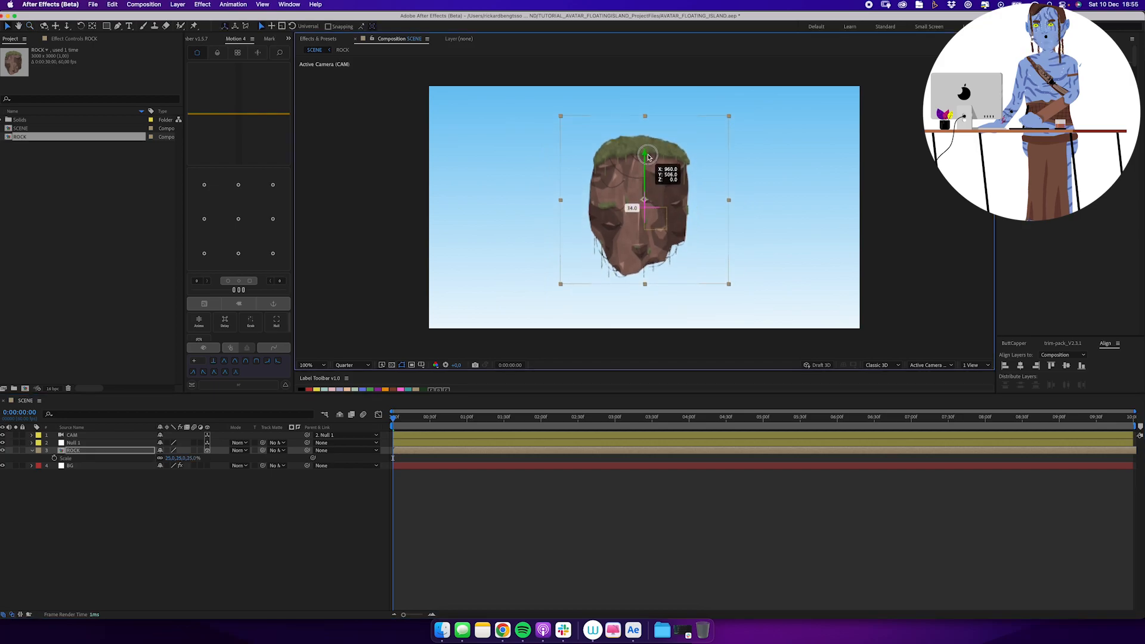
left_click(97, 452)
left_click(32, 451)
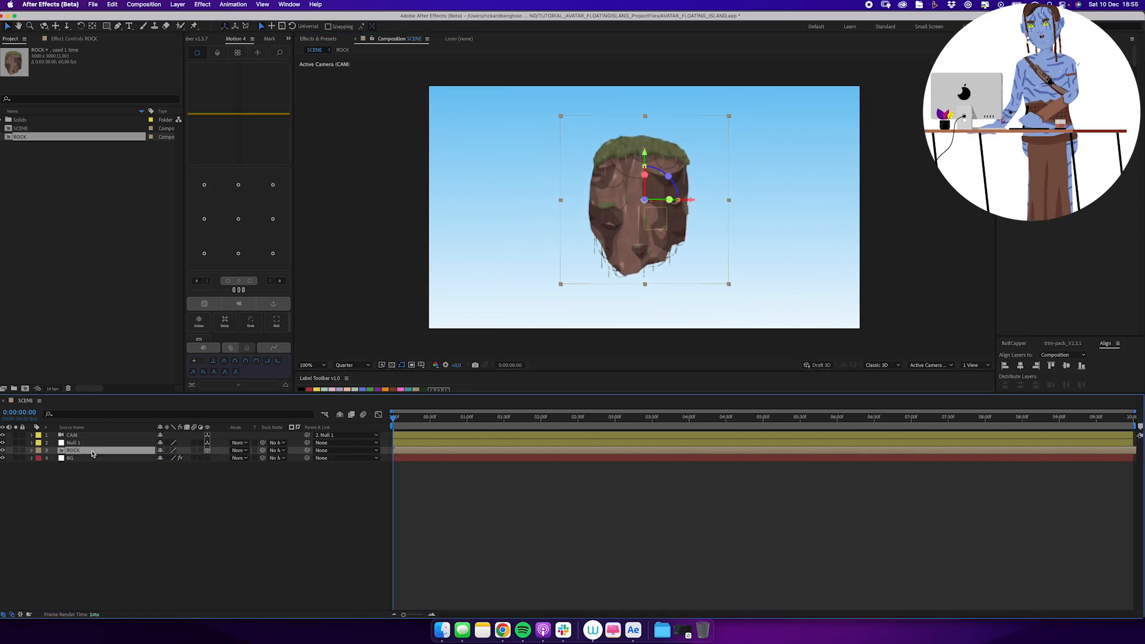
Duplicate the ROCK layer and scale the copy to 15%.
key("super+d")
type("s")
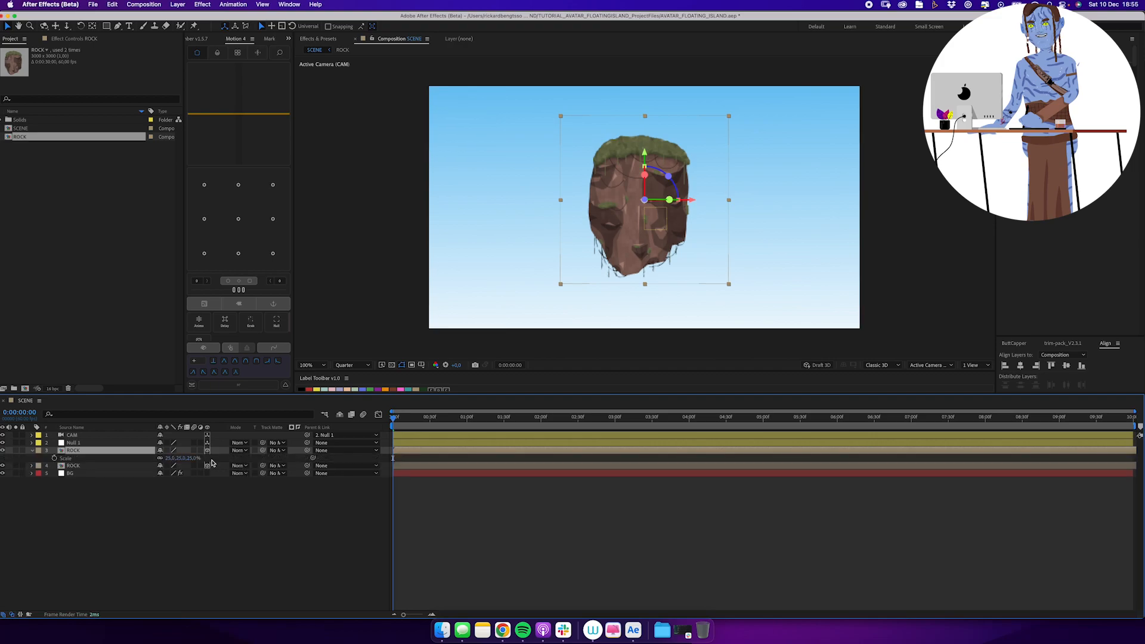
type("15")
key("Return")
right_click(625, 241)
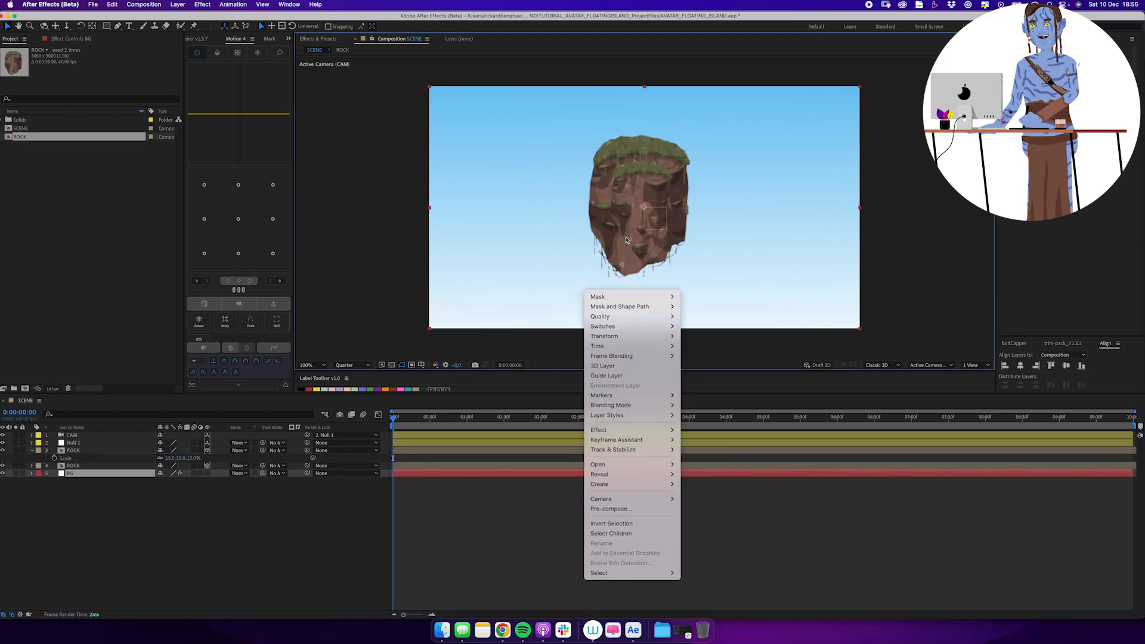
left_click(269, 473)
Move the duplicated rock to the lower left of the large rock and scale it to 12%.
left_click(93, 452)
left_click_drag(640, 225, 528, 269)
type("12")
key("Return")
Duplicate the small ROCK layer, place the copy beneath the large rock's layer and change its Z position for depth.
left_click(137, 451)
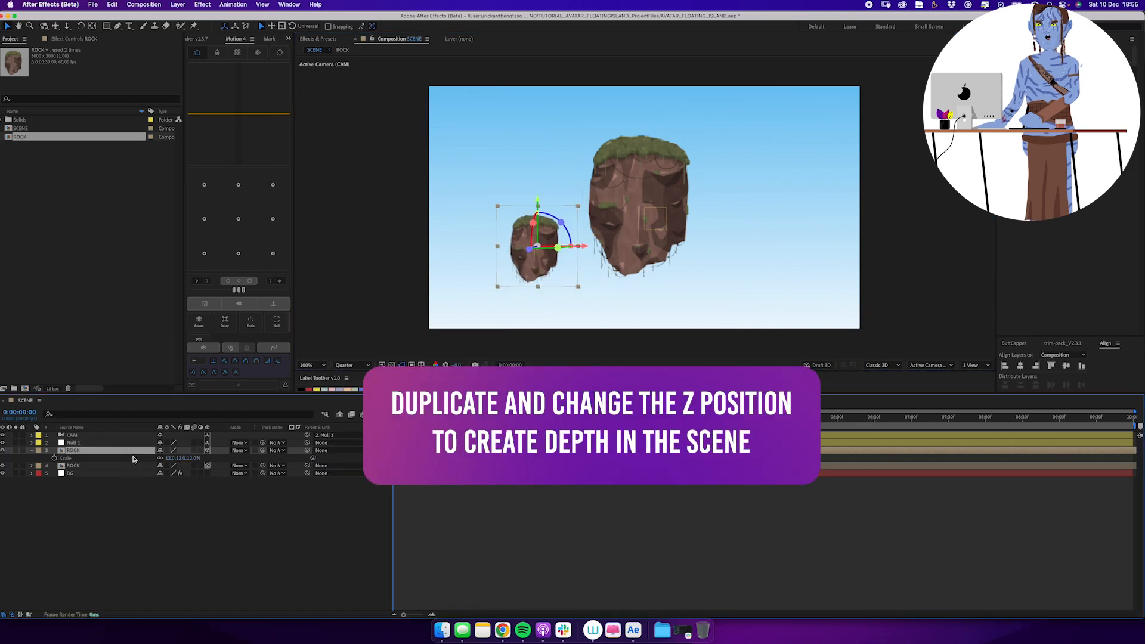
key("super+d")
left_click_drag(100, 452, 100, 469)
key("p")
left_click(190, 473)
type("30")
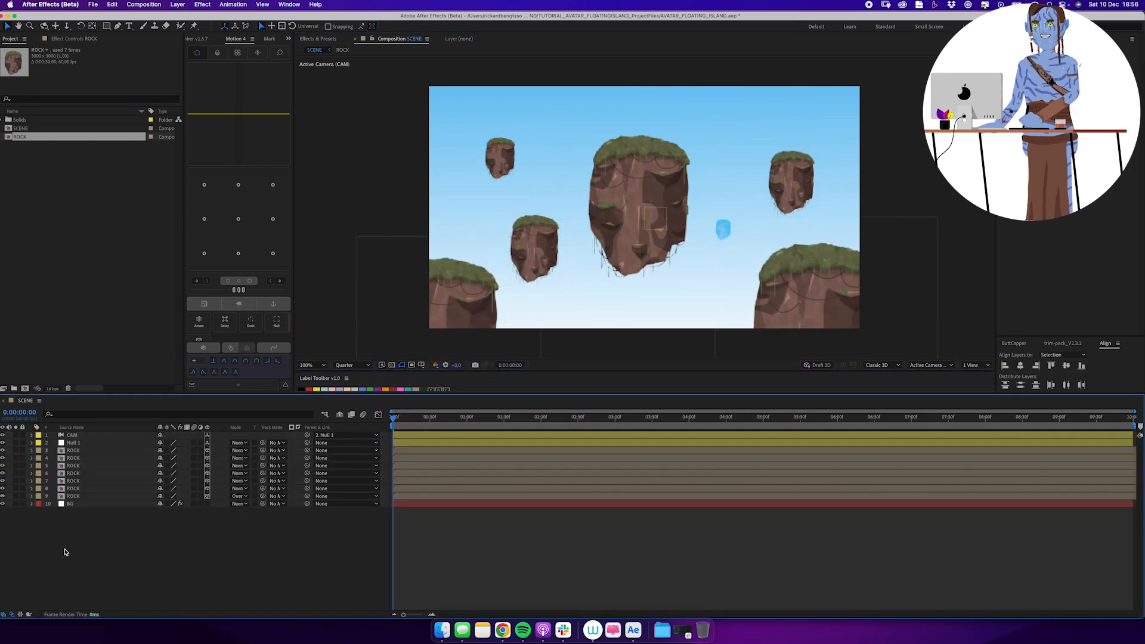
Colour-code the ROCK layers, labelling the top two pink and the following two green.
left_click(81, 477, "shift")
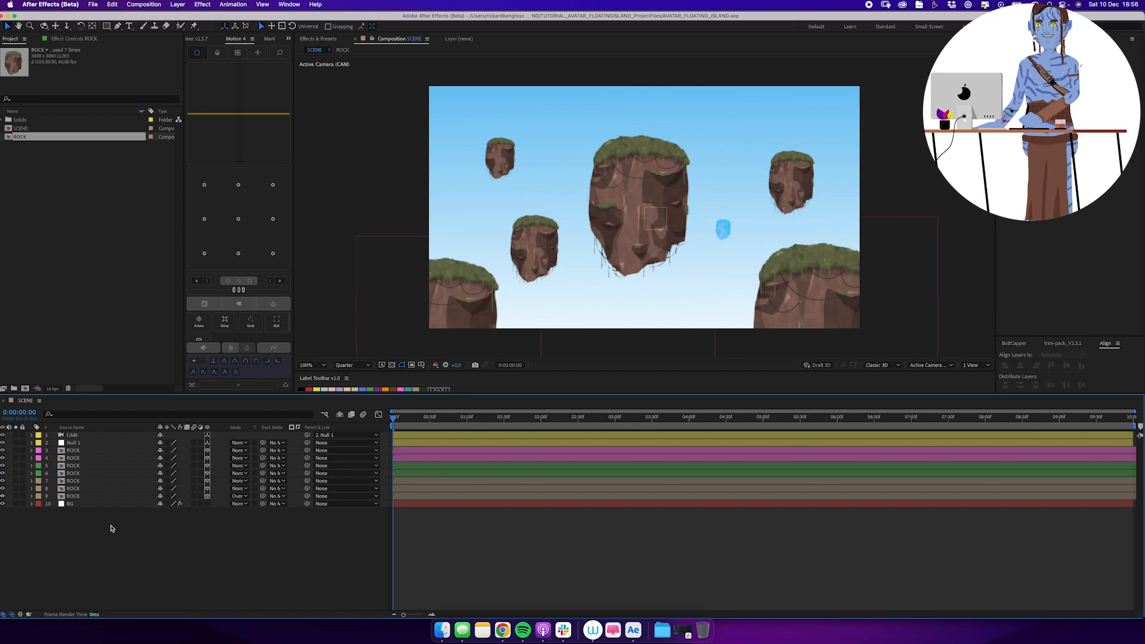
left_click(73, 450)
Set Null 1's Anchor Point Z to -300 in a keyframe at the end of the timeline.
left_click(73, 442)
key("a")
key("End")
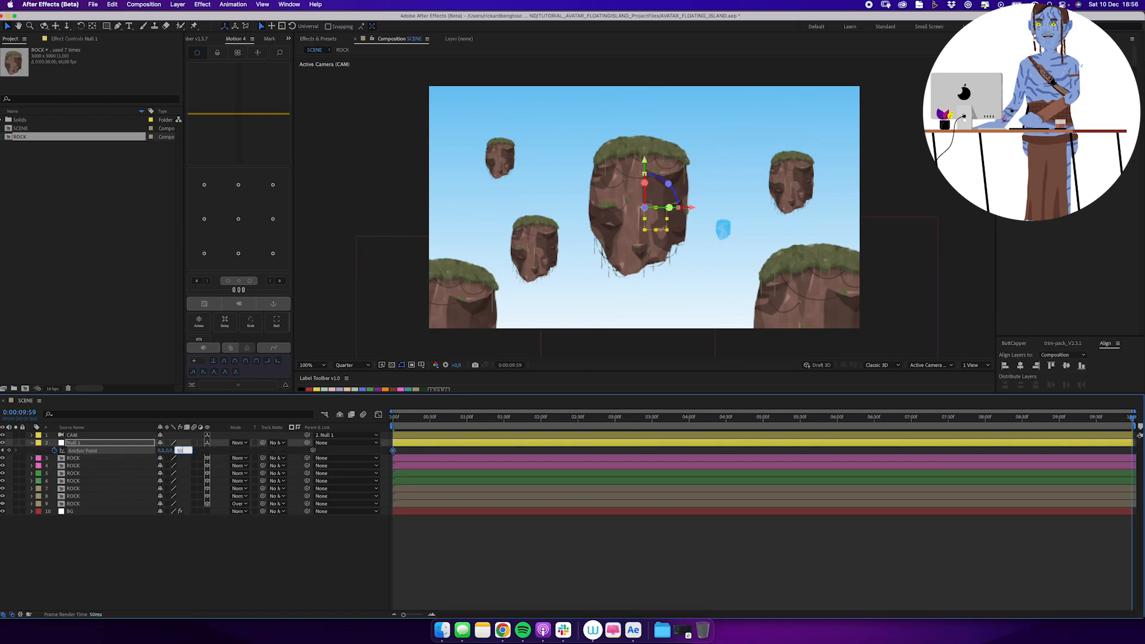
type("00")
key("Return")
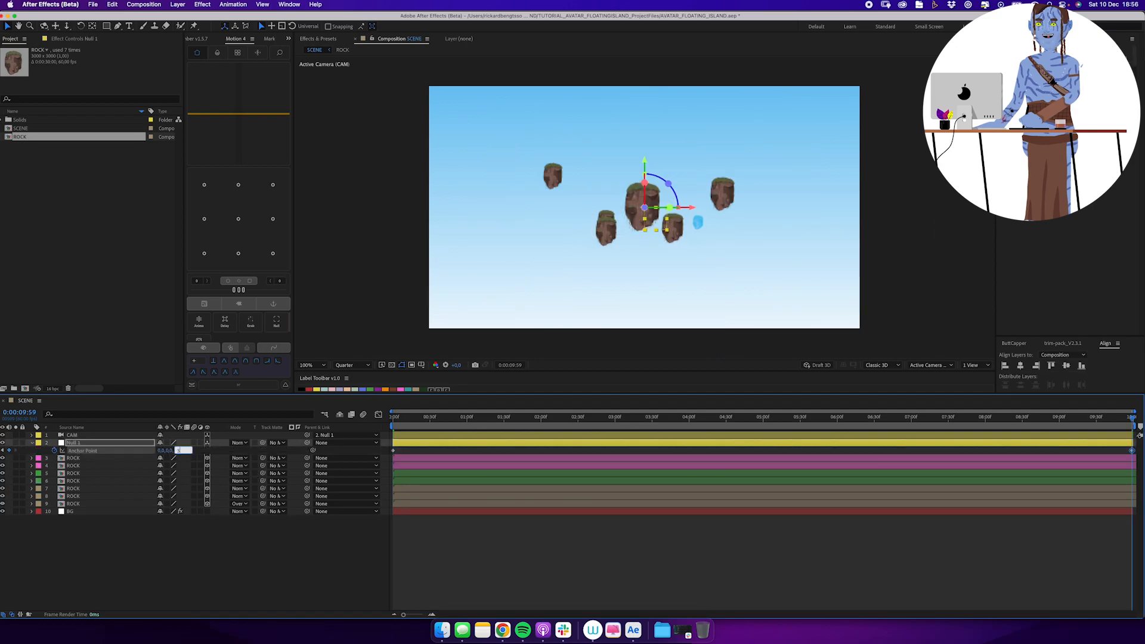
type("0")
key("Return")
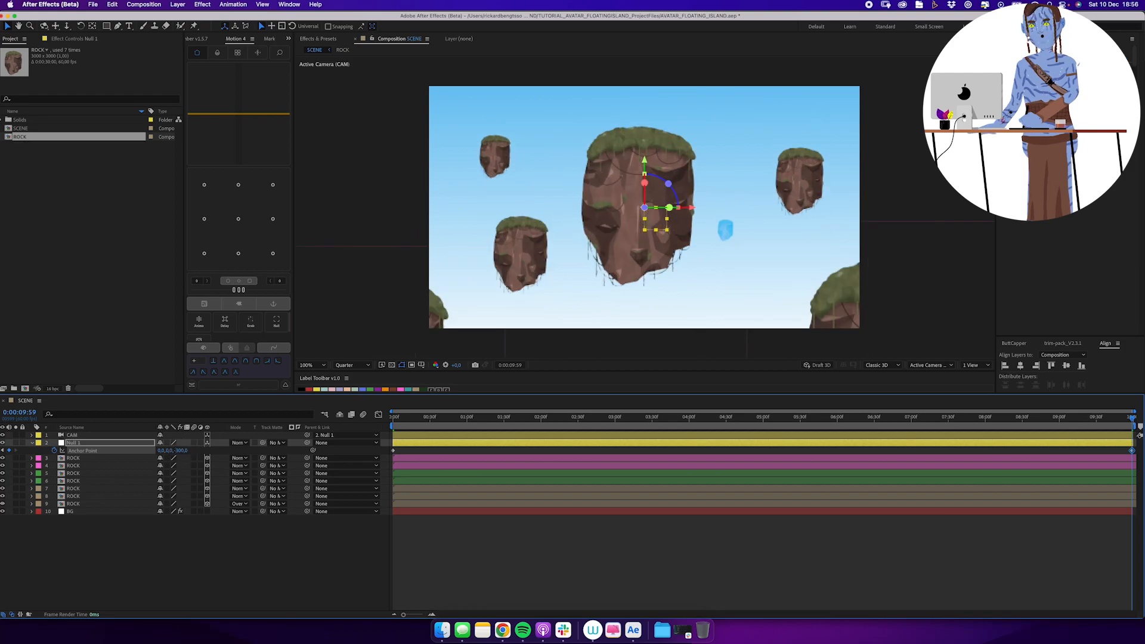
Add Position keyframes to Null 1 at the start of the timeline and at 2 seconds.
left_click_drag(395, 420, 333, 458)
key("shift+p")
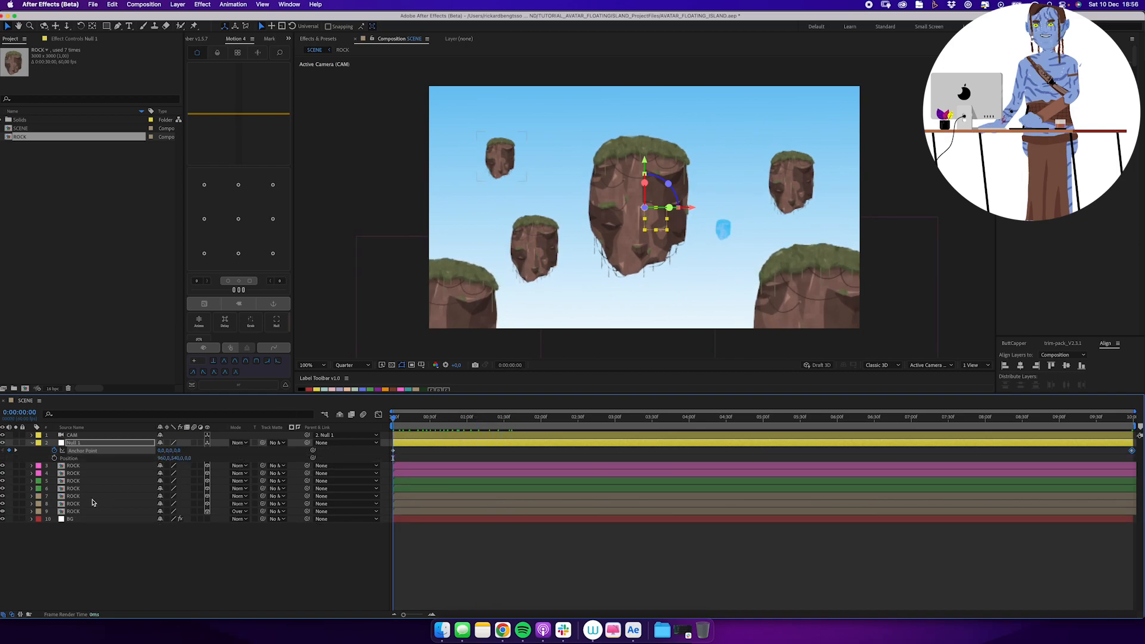
left_click(54, 458)
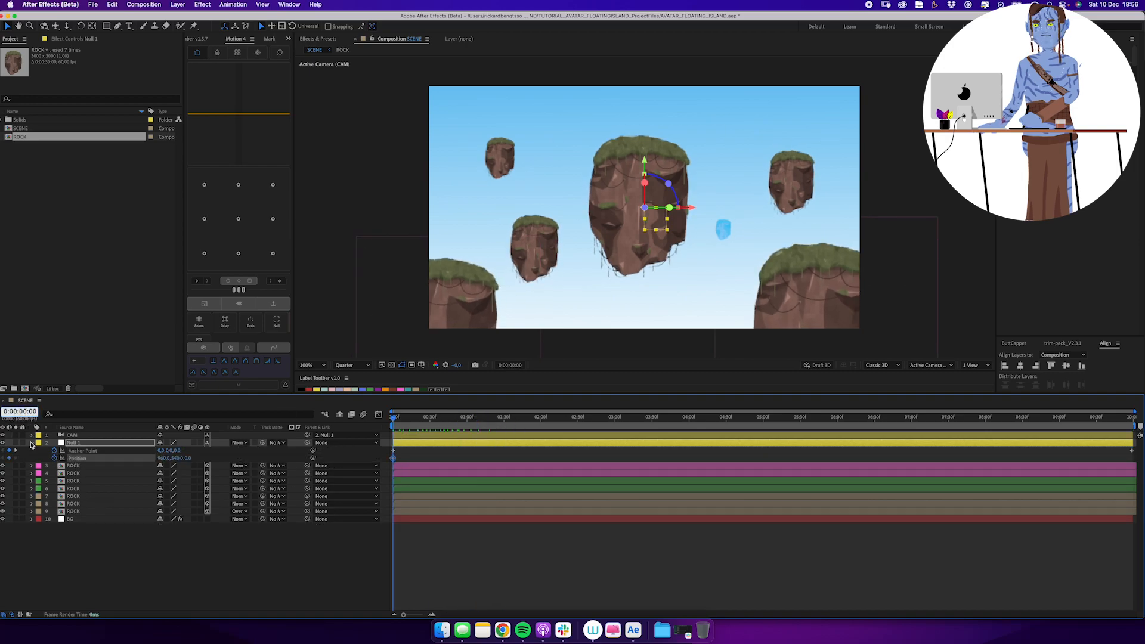
type("200")
key("Return")
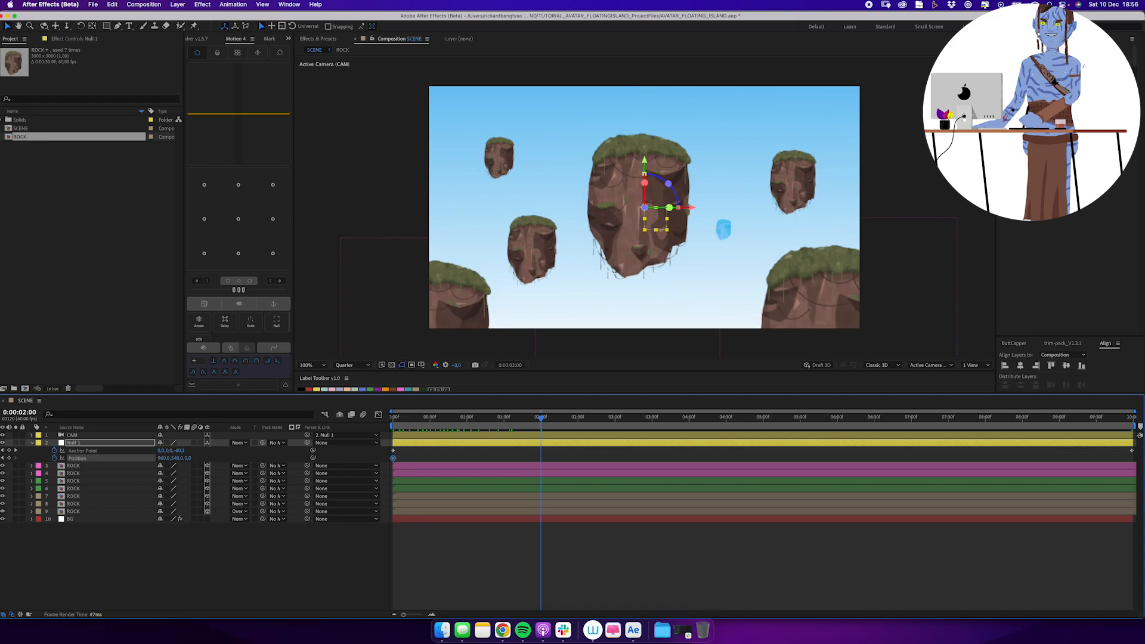
left_click(3, 458)
Raise Null 1 at its first Position keyframe by lowering the Y value, and ease the 2-second keyframe.
left_click_drag(175, 458, 101, 465)
left_click_drag(499, 554, 585, 438)
left_click_drag(239, 290, 272, 290)
left_click_drag(398, 421, 608, 431)
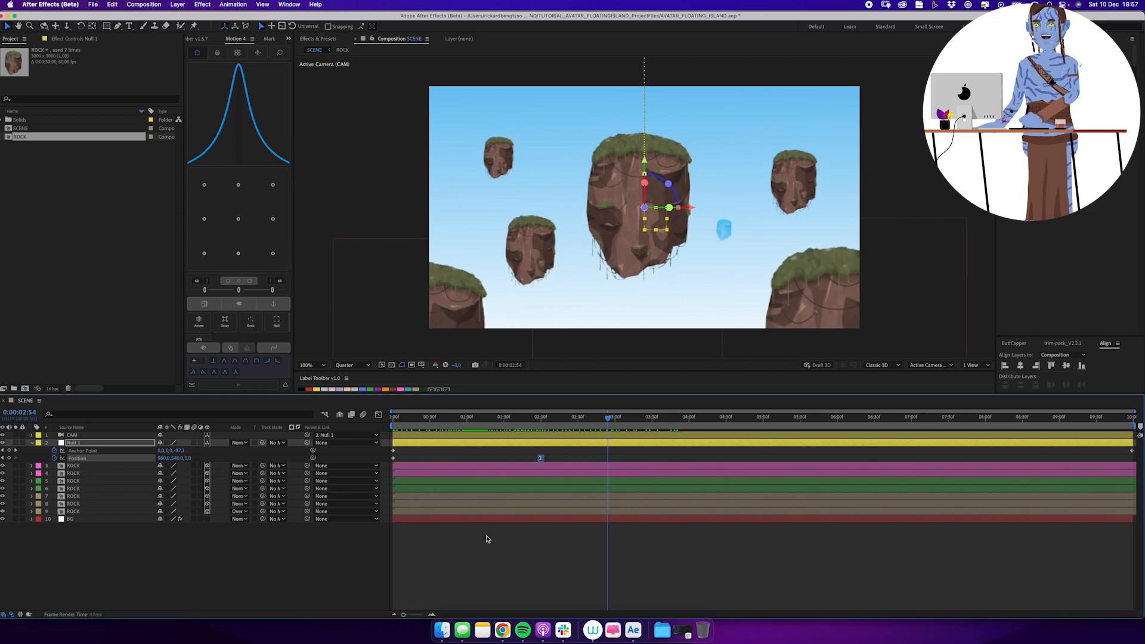
left_click(468, 567)
Apply Camera Lens Blur with a Blur Radius of 70 to both pink-labelled foreground ROCK layers.
left_click(108, 466)
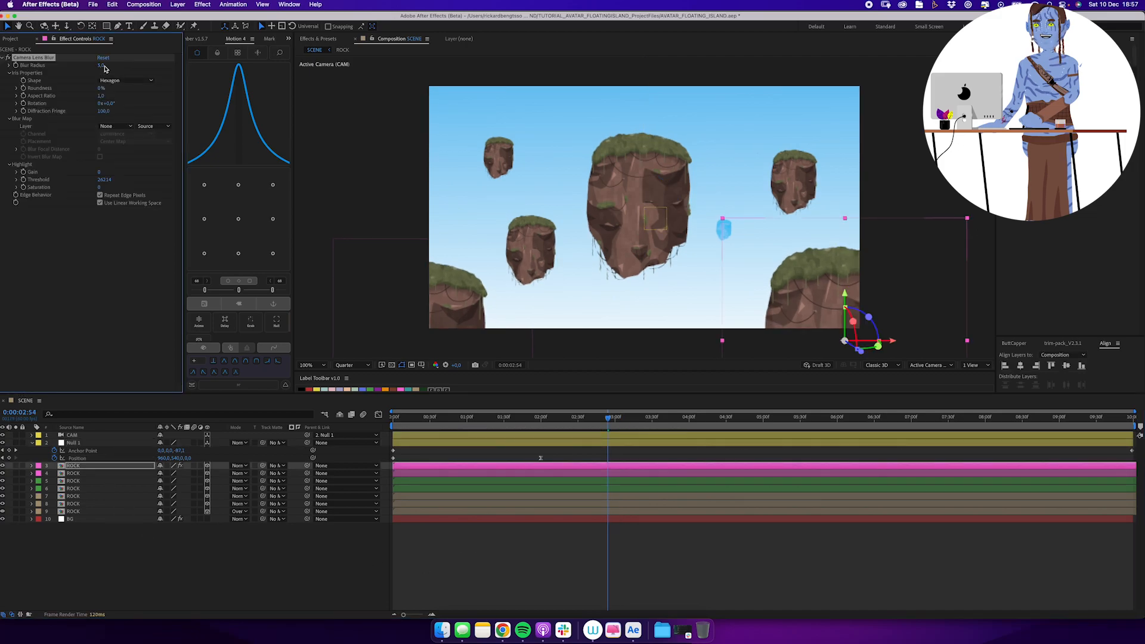
type("2")
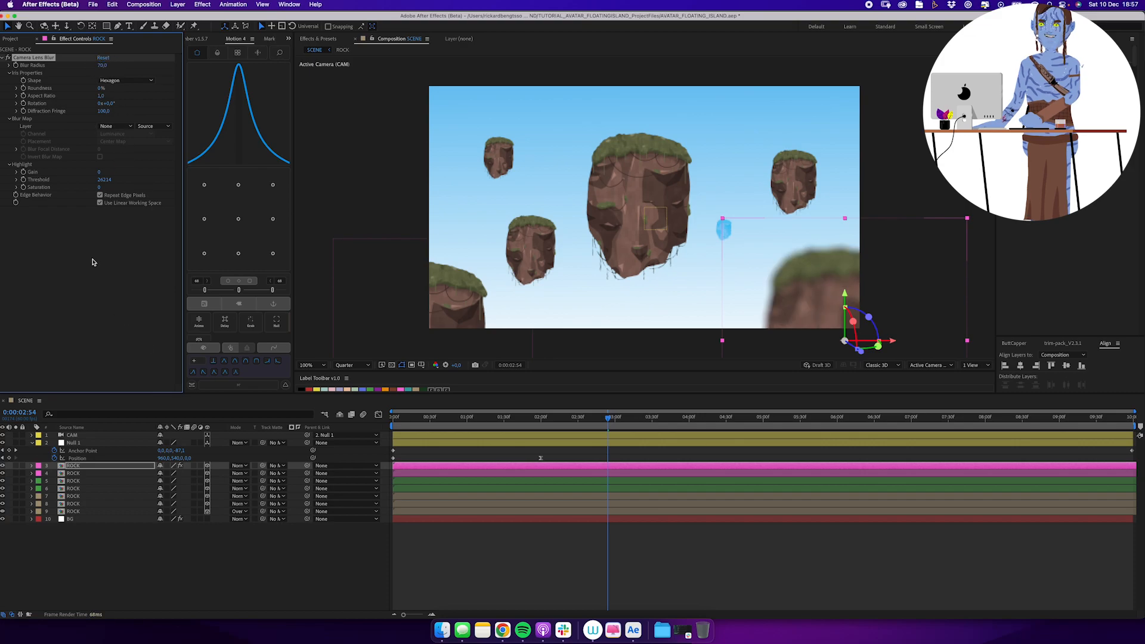
left_click(86, 474)
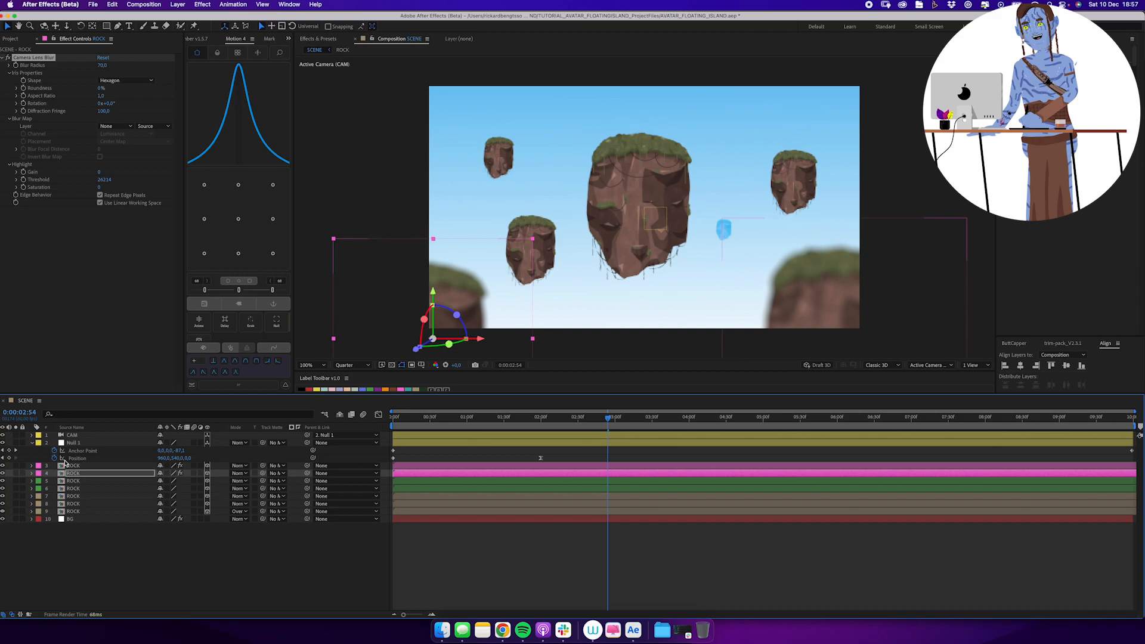
key("super+a")
left_click(32, 443)
left_click(92, 555)
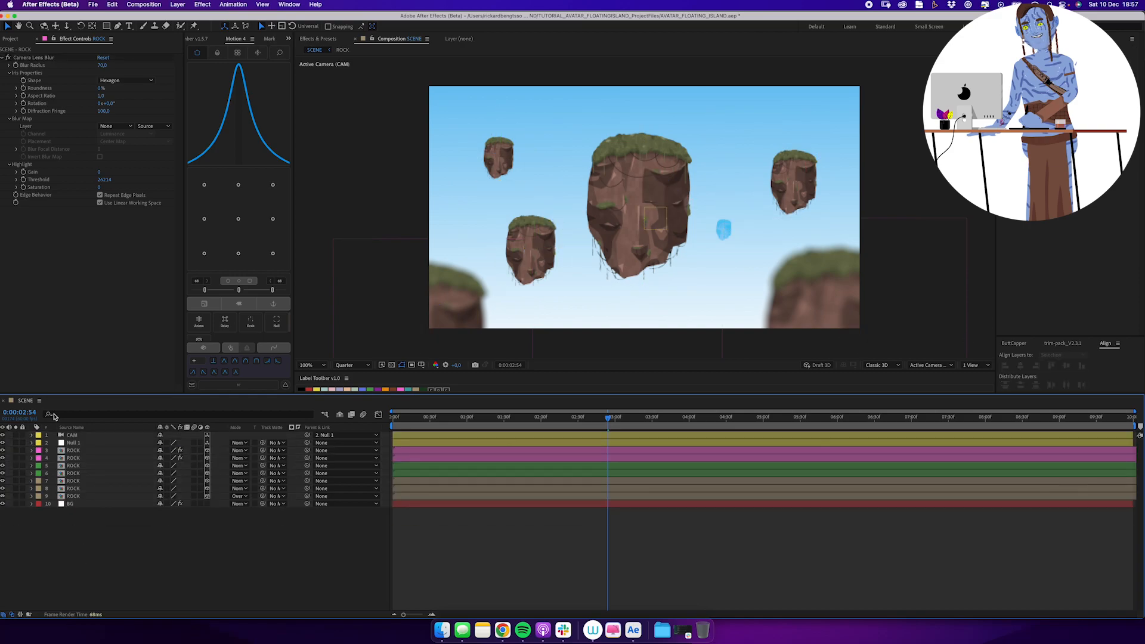
Draw a closed cloud outline with three rounded bumps and a flat base in the CLOUD composition.
left_click(13, 39)
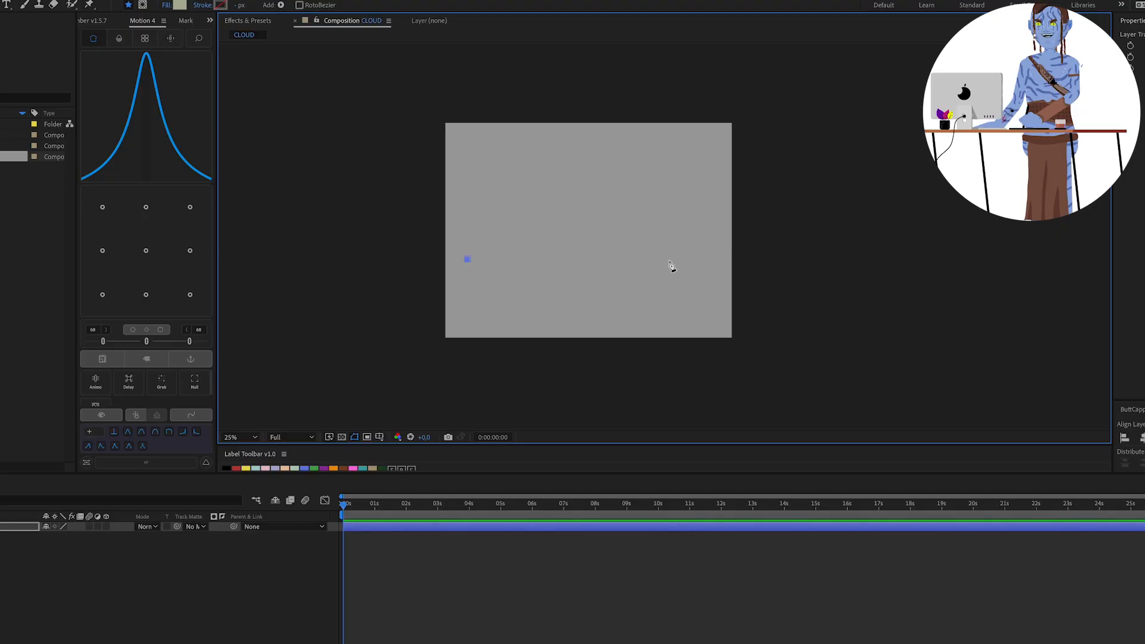
left_click(717, 259)
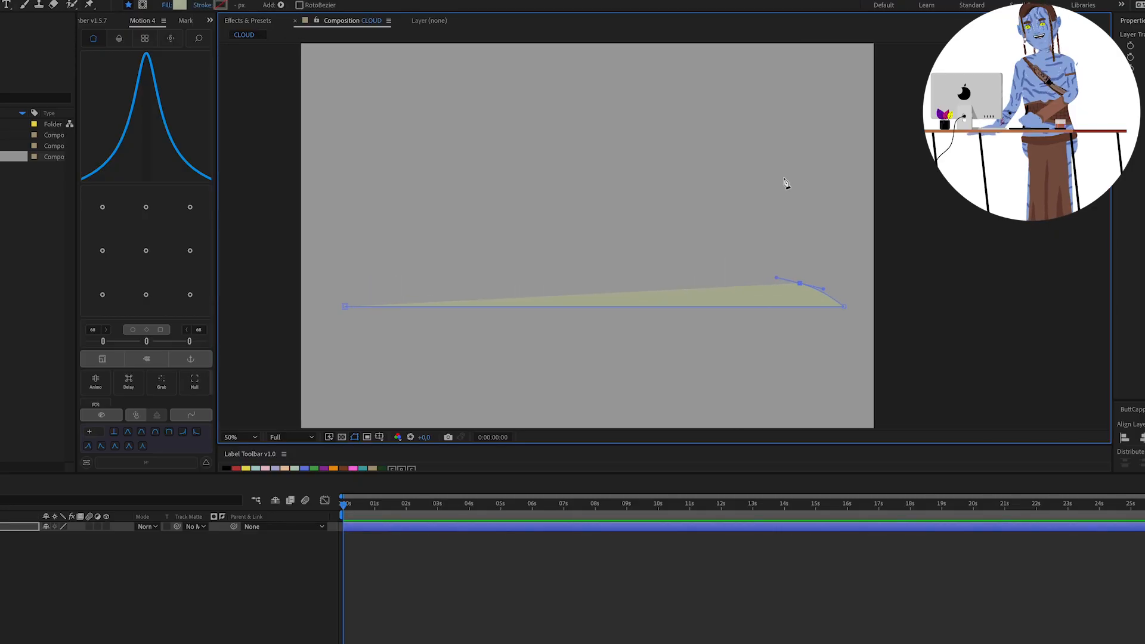
left_click_drag(800, 187, 817, 157)
key("ctrl+z")
left_click(770, 272)
left_click_drag(707, 138, 541, 177)
left_click(657, 211)
left_click(527, 220)
left_click_drag(454, 154, 389, 156)
left_click(346, 307)
Adjust the vertex at the cloud's lower right end and fill the shape with white.
key("v")
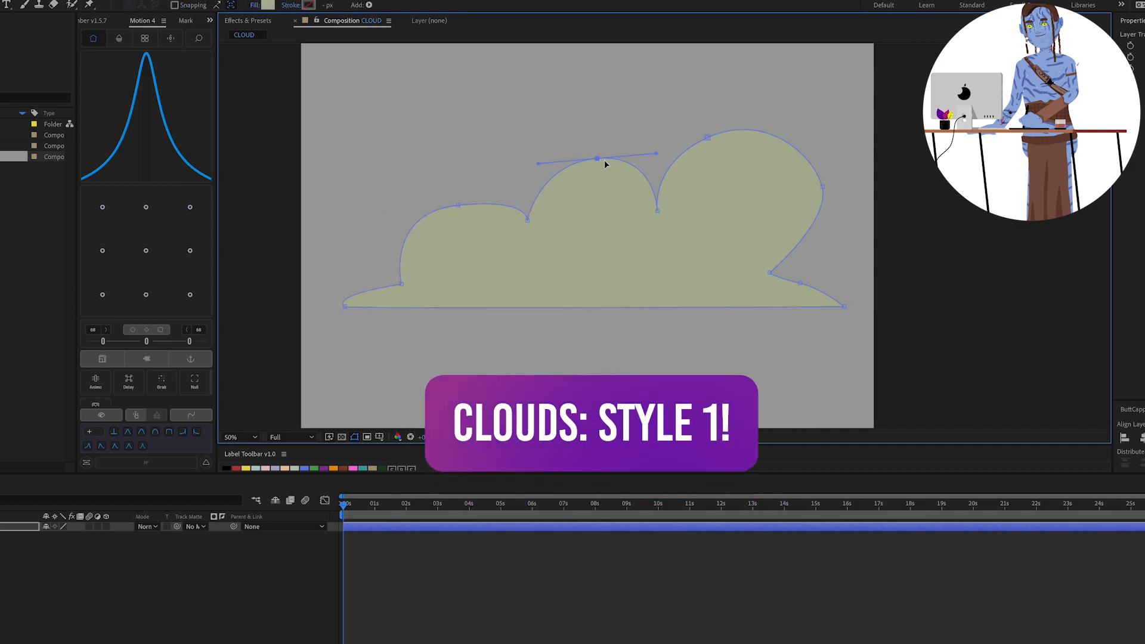
left_click_drag(770, 273, 799, 275)
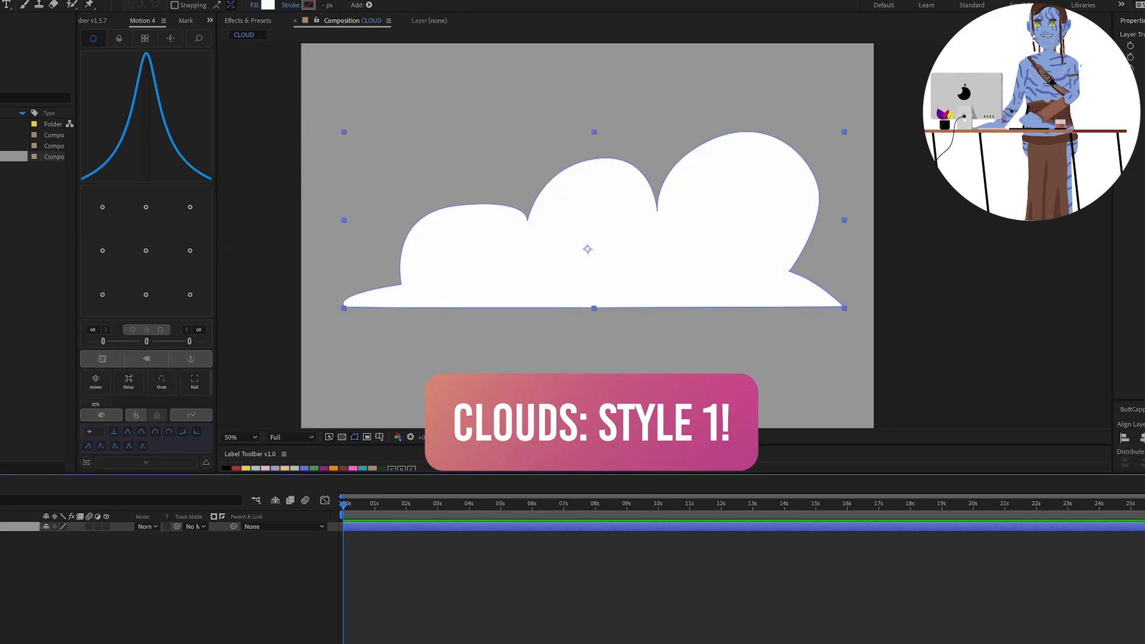
Draw a closed mask with a small and a larger bump along the middle of the cloud's base.
key("g")
left_click(508, 310)
left_click_drag(519, 286, 539, 287)
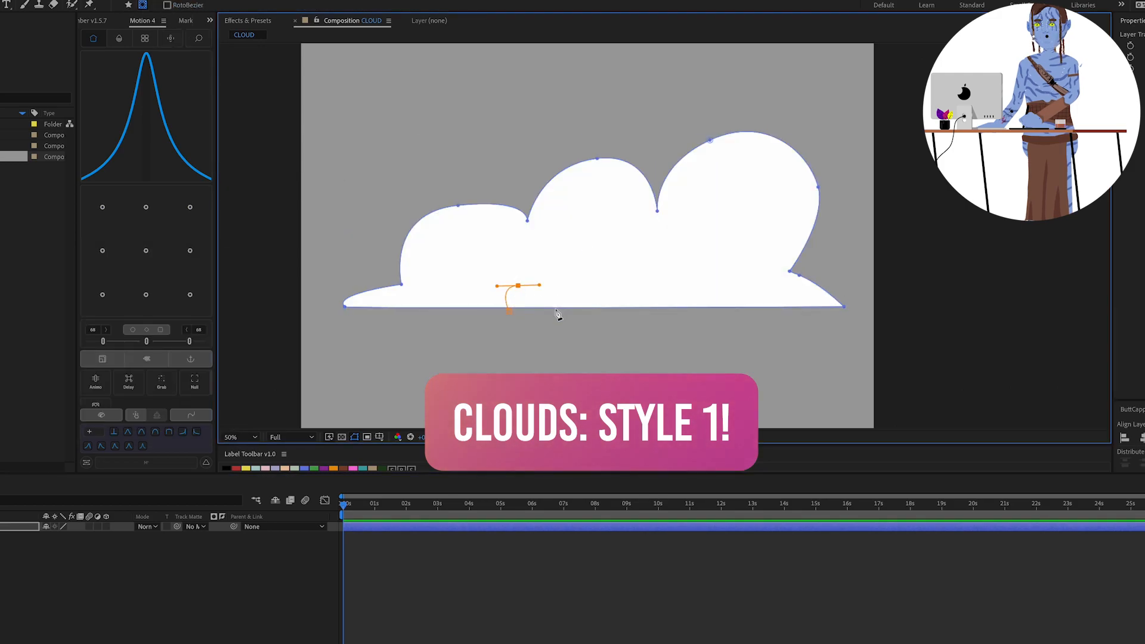
left_click(558, 302)
left_click_drag(636, 279, 689, 282)
left_click(718, 323)
left_click(509, 310)
Nudge the top of the mask's small bump and set the mask mode to Subtract.
key("v")
left_click_drag(519, 287, 525, 290)
left_click(64, 536)
left_click(78, 573)
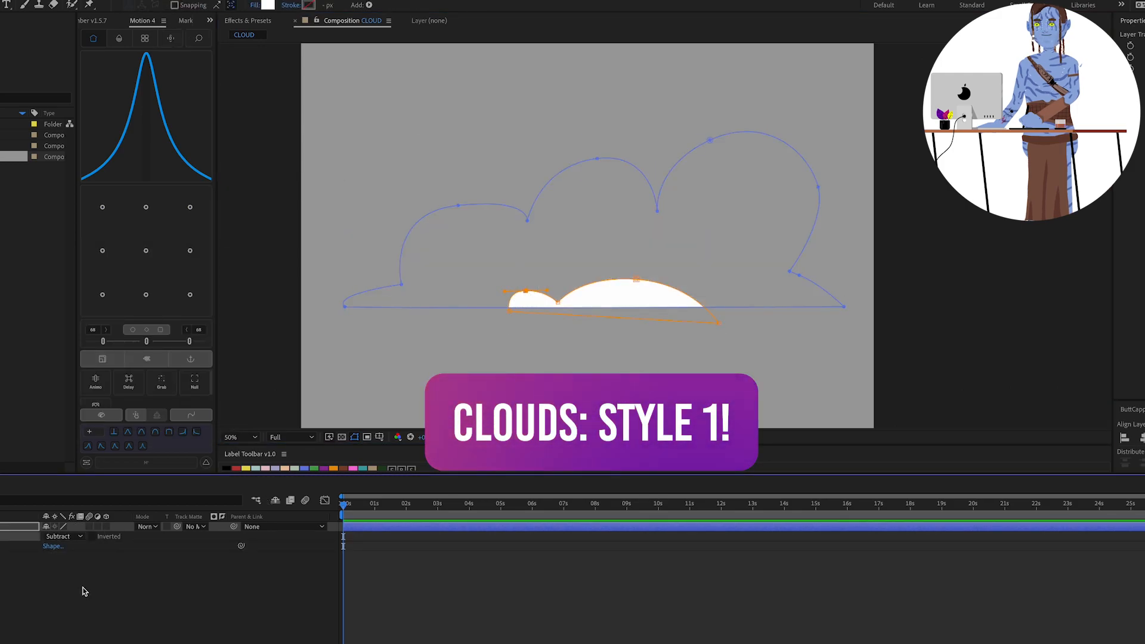
Refine the vertices of both bumps in the cutout mask at the cloud's base.
mouse_move(636, 279)
left_mouse_down()
mouse_move(656, 285)
mouse_move(644, 284)
left_mouse_up()
left_click_drag(557, 301, 557, 305)
left_click_drag(526, 290, 538, 298)
left_click_drag(509, 310, 514, 311)
Reshape the cloud's left bump into a wider, rounder curve by adjusting its vertices and handles.
left_click(401, 284)
left_click_drag(344, 296, 387, 285)
left_click_drag(458, 205, 453, 210)
left_click_drag(511, 207, 511, 199)
left_click_drag(381, 225, 391, 225)
Rename the cloud's shape layer CLOUD.
left_click(110, 619)
left_click(5, 527)
key("Return")
Draw a wide rectangular mask over the cloud's upper part and set its mode to Intersect.
left_click(106, 25)
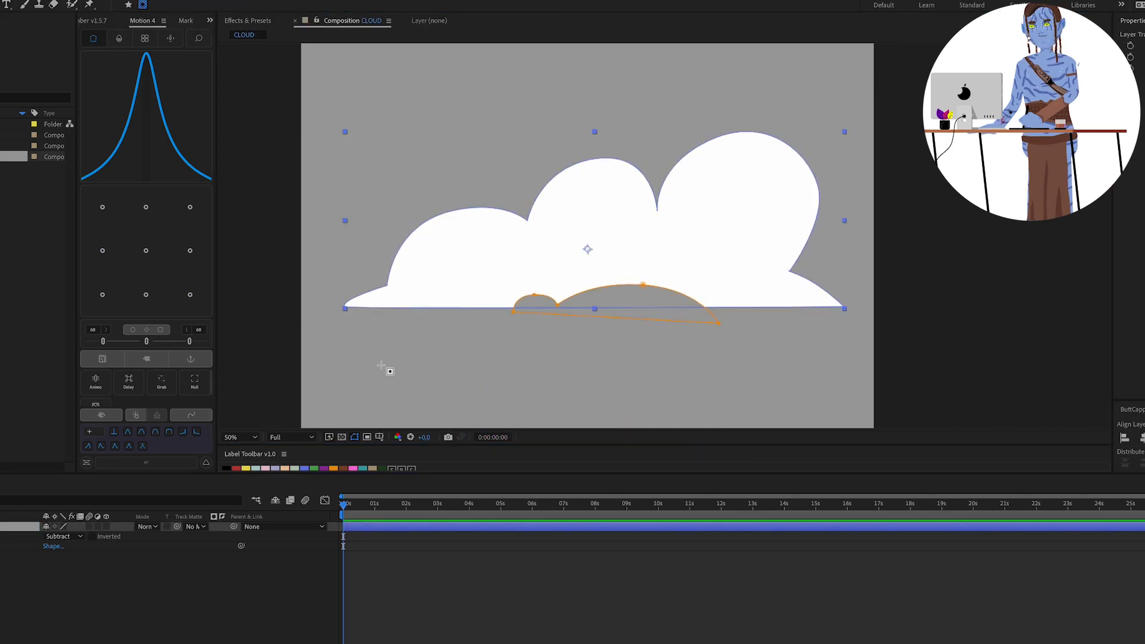
left_click_drag(290, 63, 865, 249)
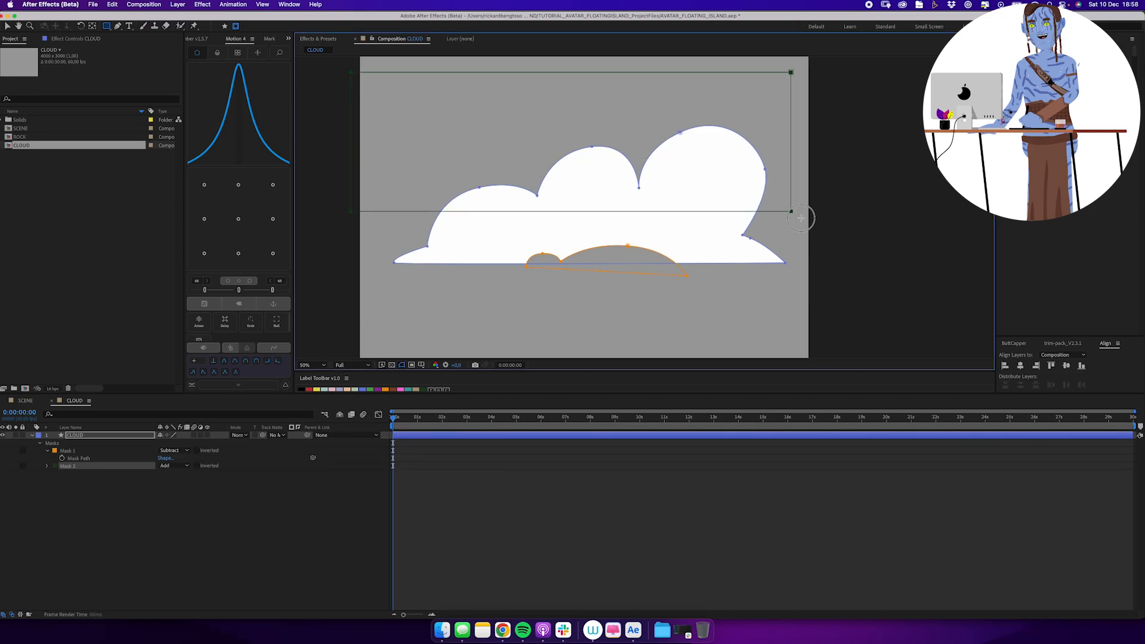
left_click_drag(800, 218, 822, 234)
left_click(185, 466)
left_click(192, 503)
Feather the rectangular mask vertically by 610 pixels and raise it so the cloud's base fades out.
key("f")
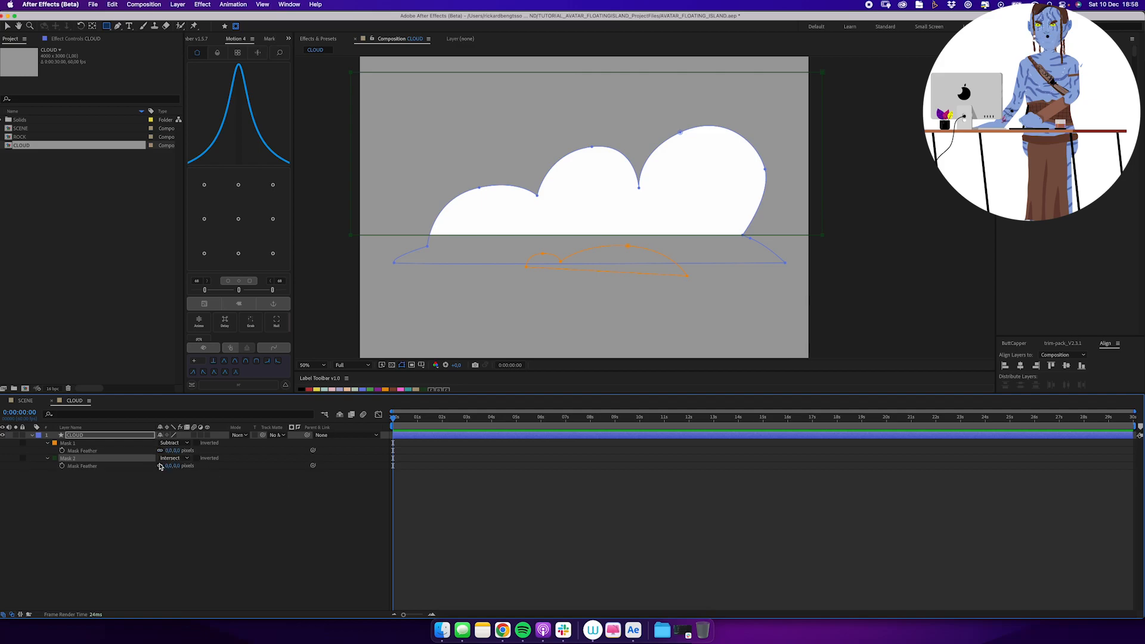
left_click_drag(176, 465, 195, 467)
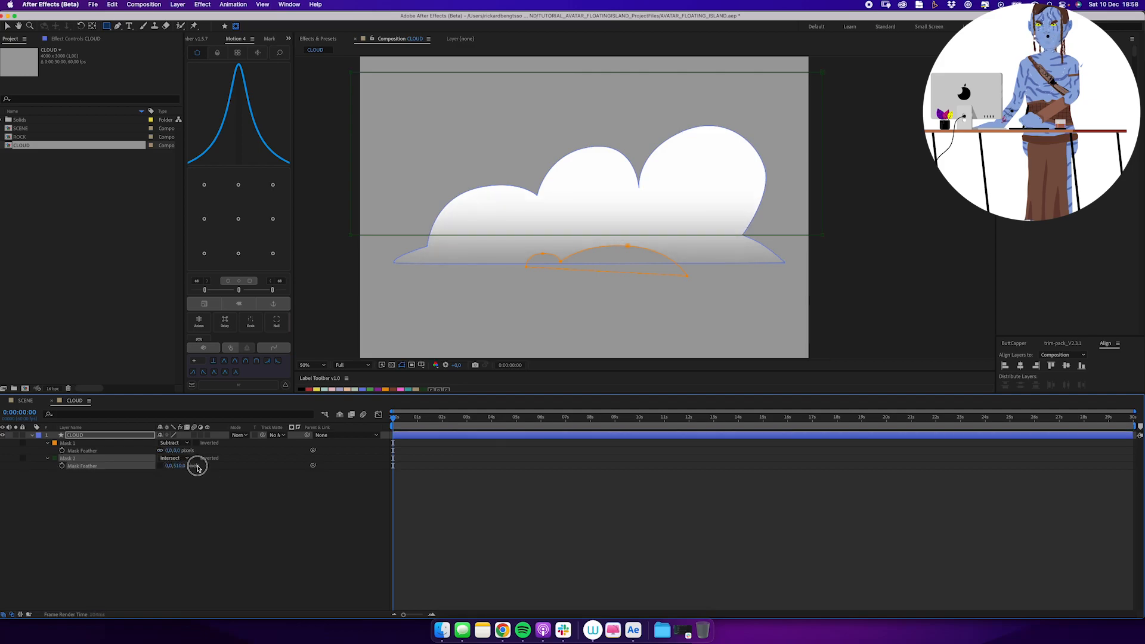
key("v")
double_click(822, 235)
left_click_drag(811, 209, 806, 191)
left_click(549, 525)
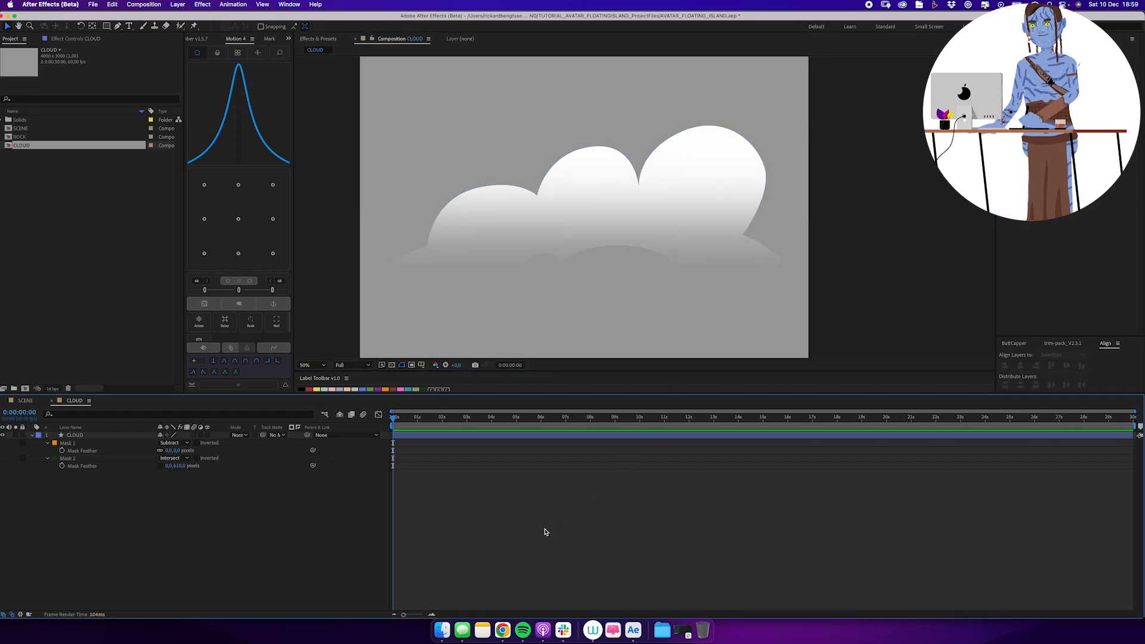
Add the CLOUD composition to SCENE just above the BG layer and make it a 3D layer.
left_click(26, 401)
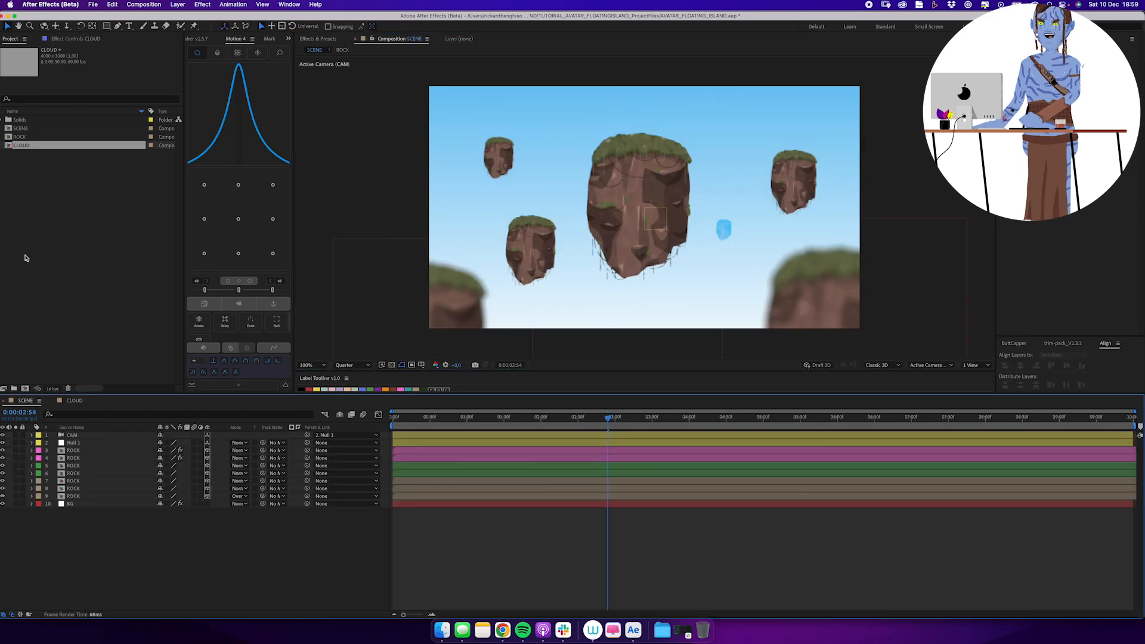
left_click_drag(21, 145, 115, 506)
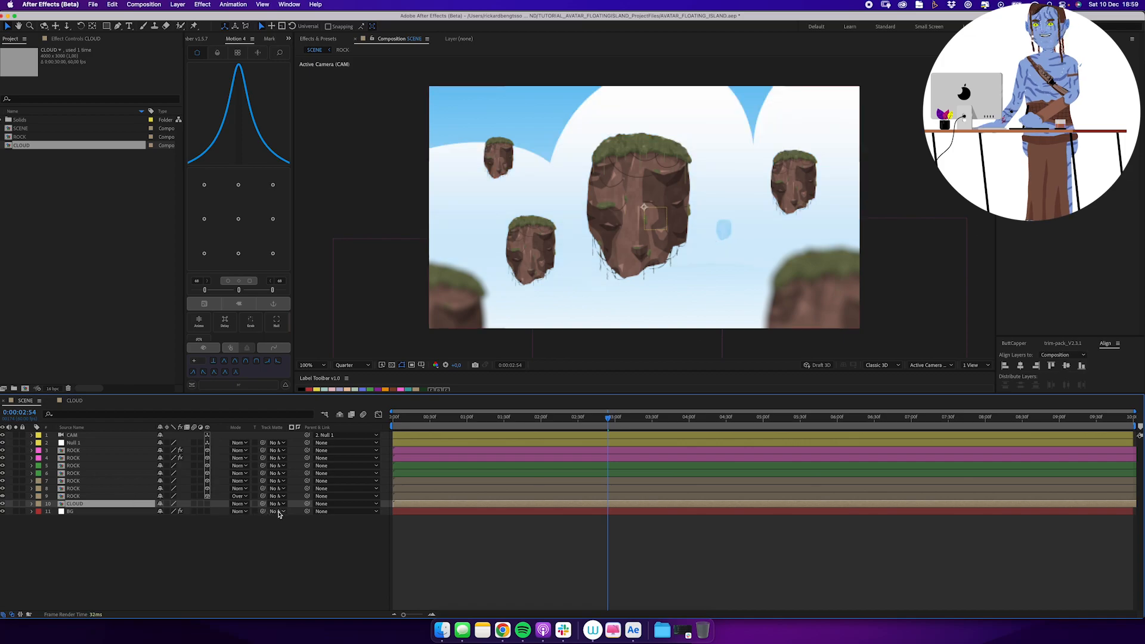
left_click(208, 505)
Set the cloud's Z position to 7000 and move it behind the rock at the scene's upper right.
key("p")
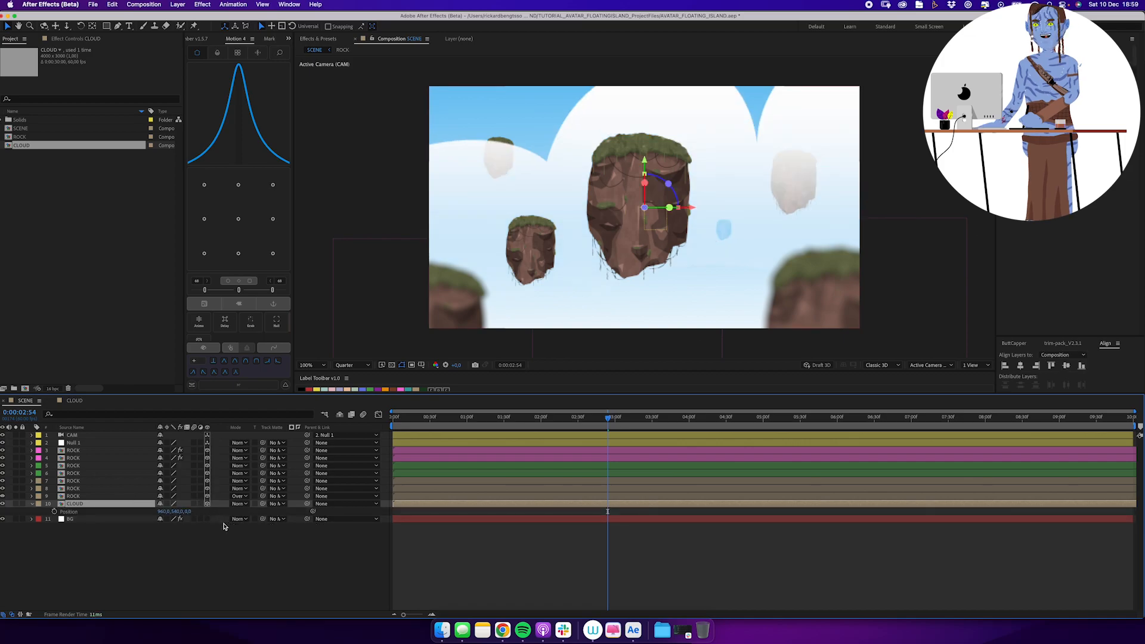
left_click(187, 512)
type("7000")
key("Return")
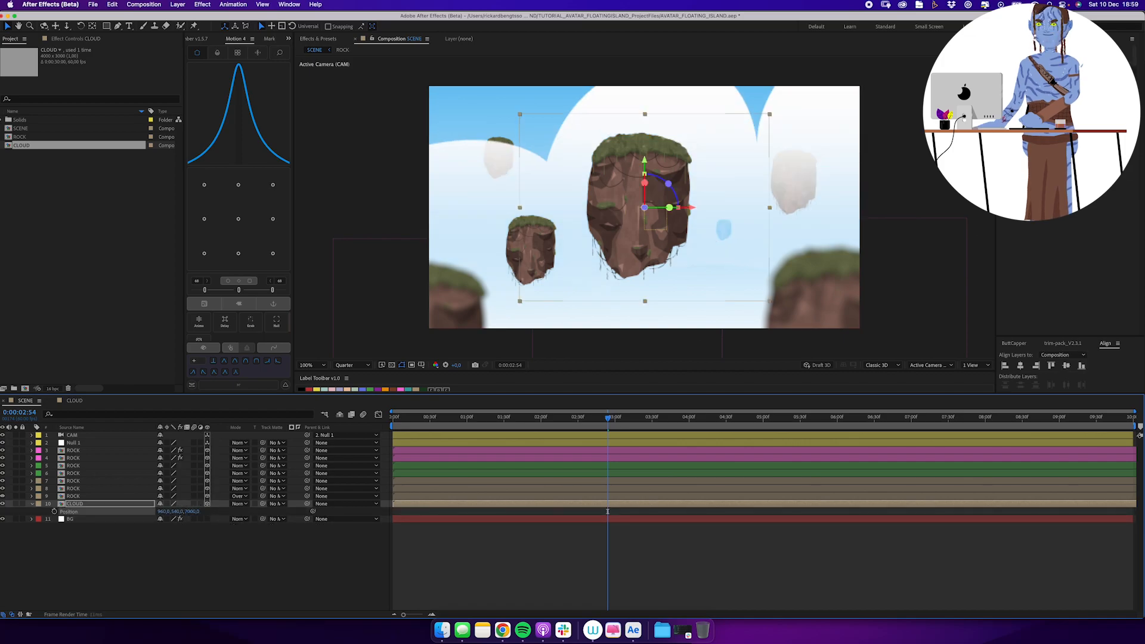
left_click_drag(690, 241, 806, 205)
left_click_drag(454, 417, 527, 418)
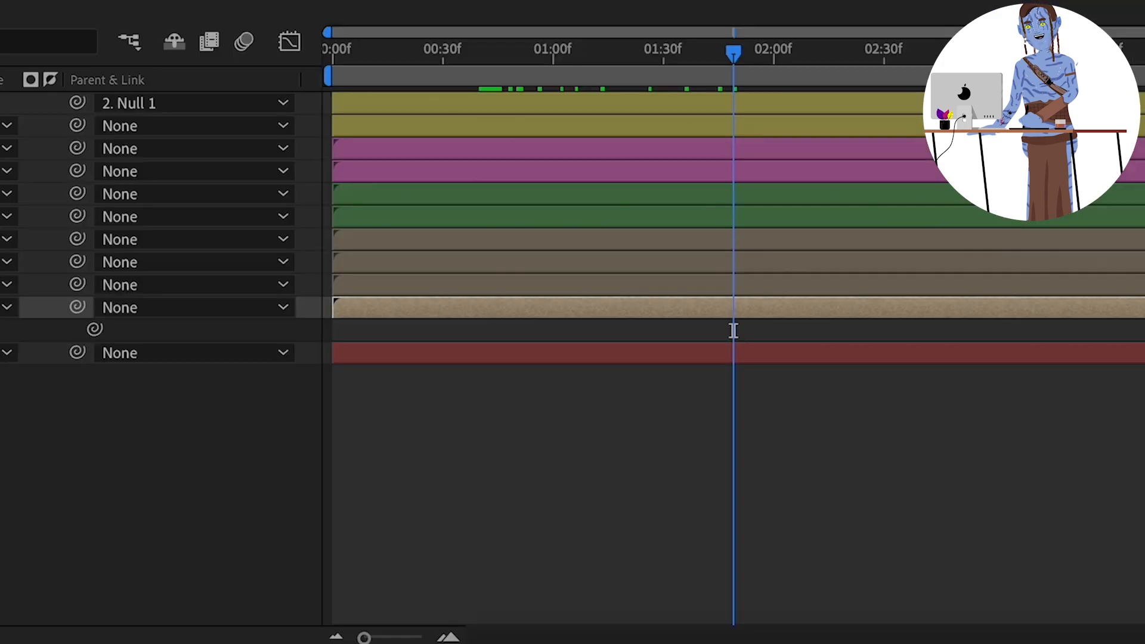
Add the expression x=value+time*10; [x[0],value[1],value[2]] to the cloud's position.
key("alt+shift+equal")
type("x=value+time*10; [x[0")
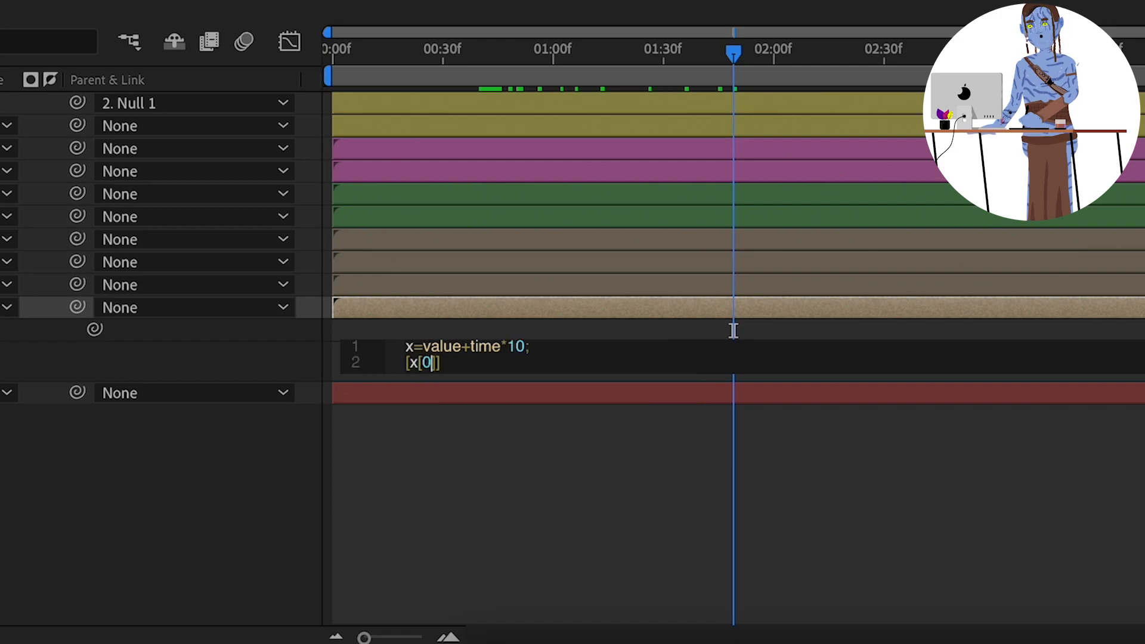
type("],valu[1")
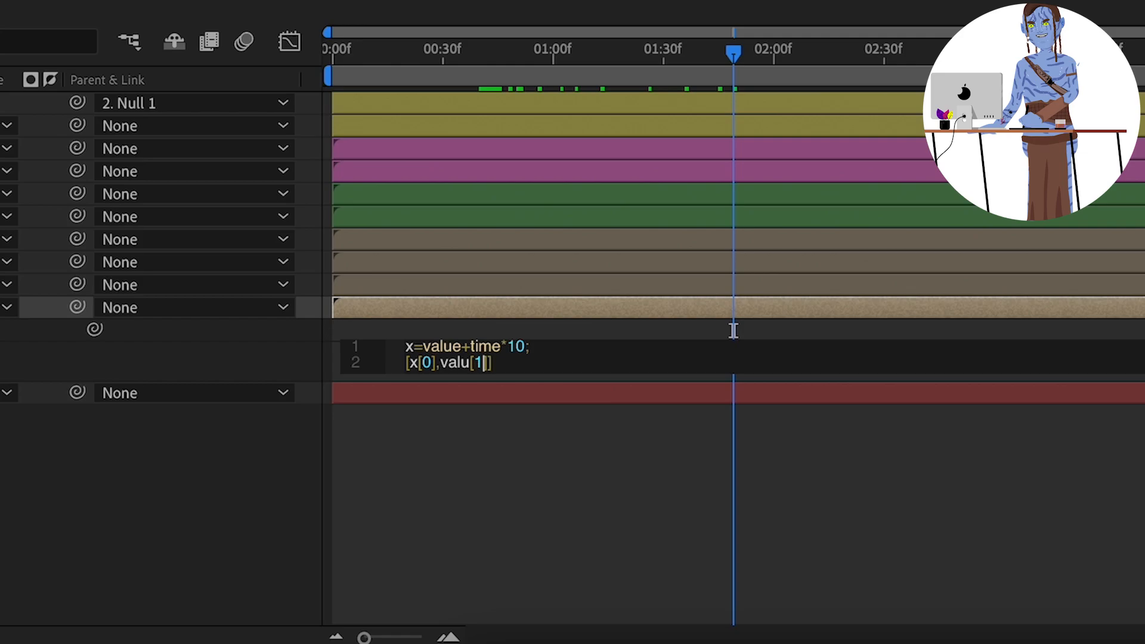
key("BackSpace")
key("BackSpace")
type("e")
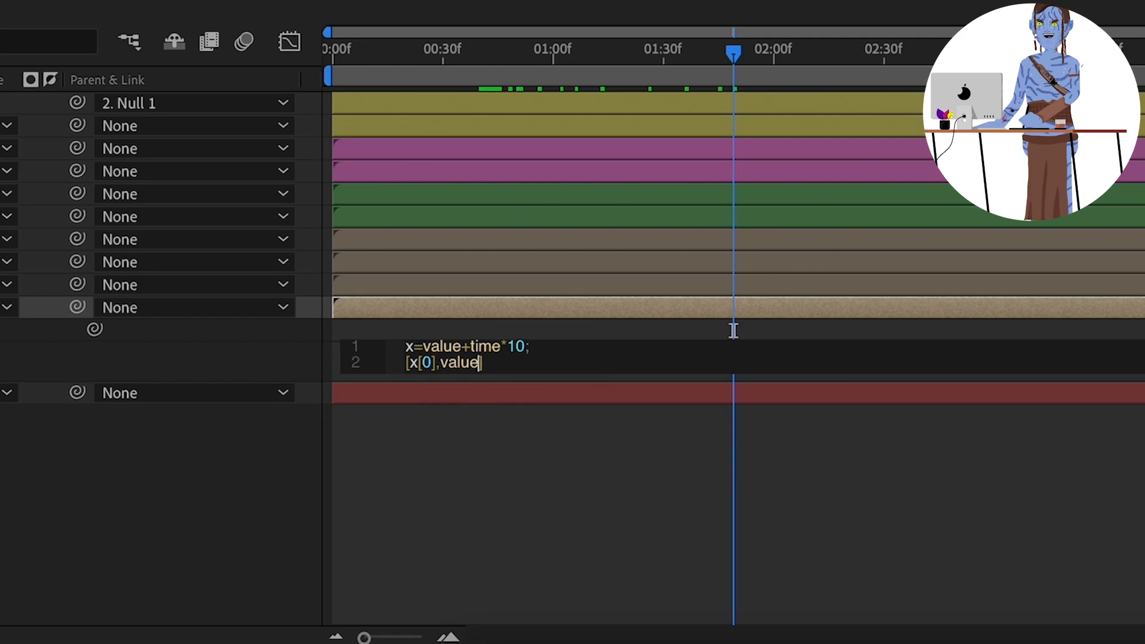
type("][1")
type(",value[2")
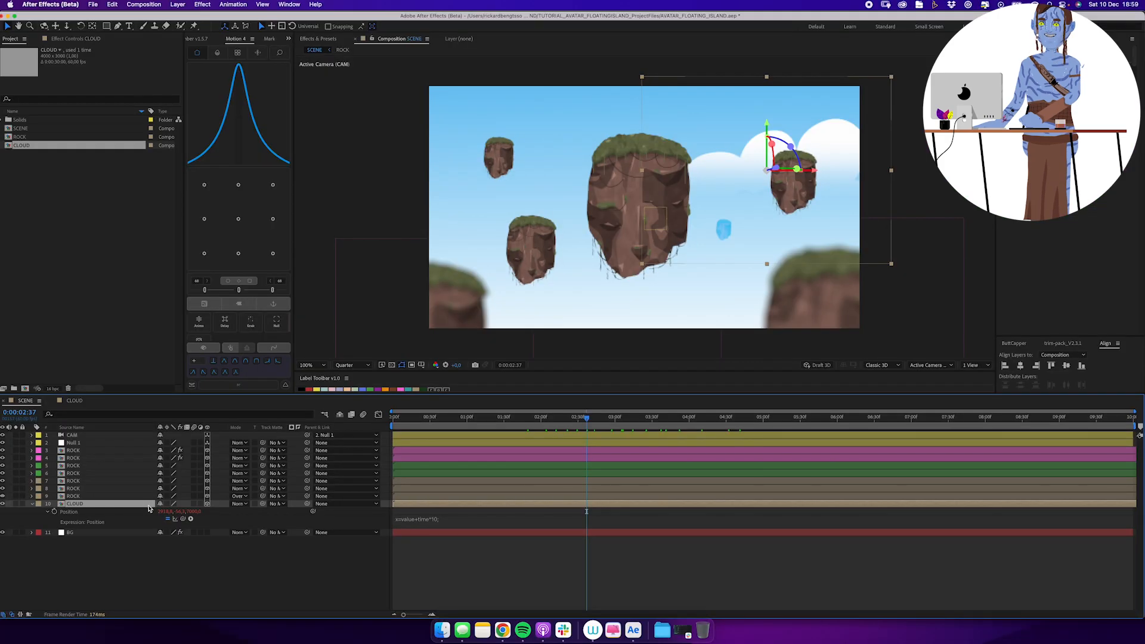
Duplicate the cloud, set the copy's Z position to 5000 and move it to the left side of the scene.
key("ctrl+d")
left_click(192, 512)
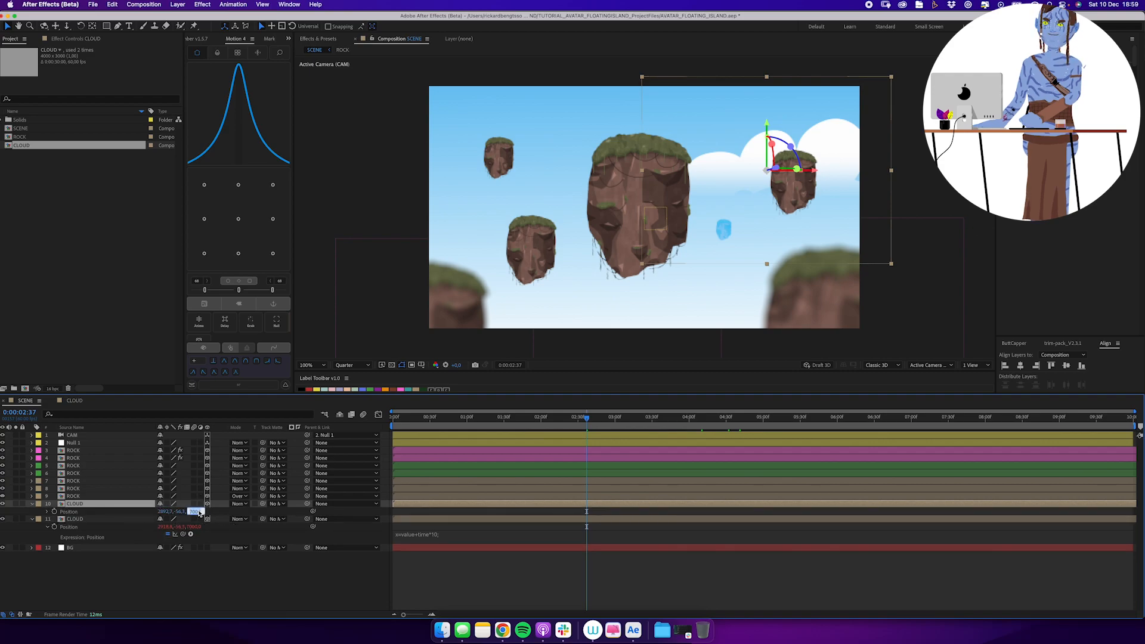
type("5000")
key("Return")
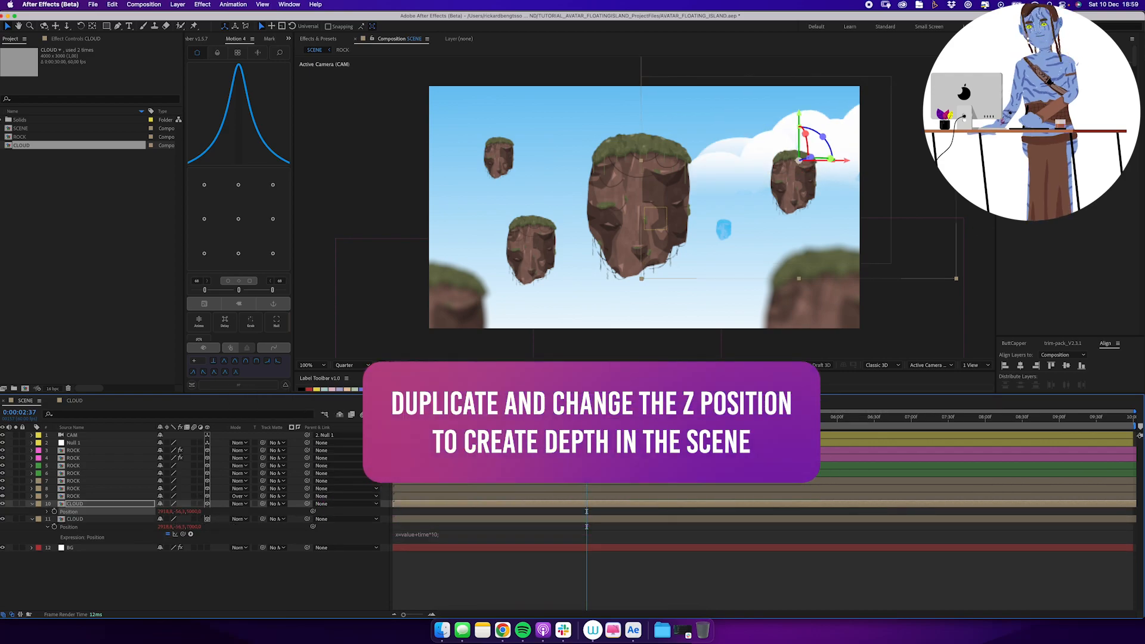
left_click_drag(848, 198, 532, 259)
Duplicate the left cloud, set the copy's Z position to 2000 and move it towards the lower right of the scene.
key("ctrl+d")
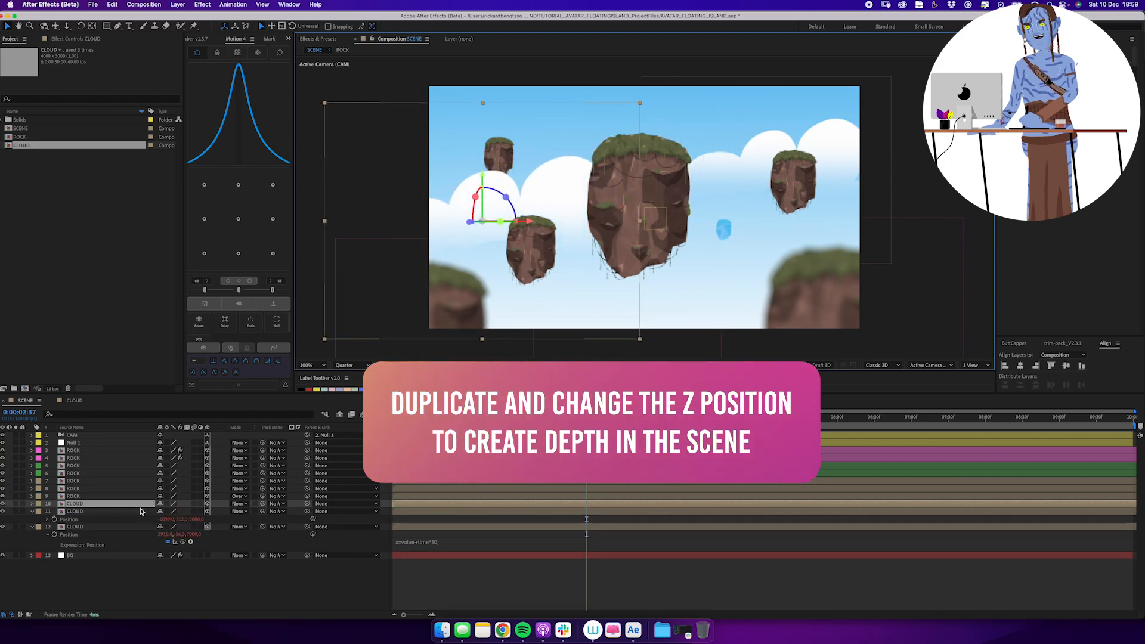
left_click(196, 511)
type("2000")
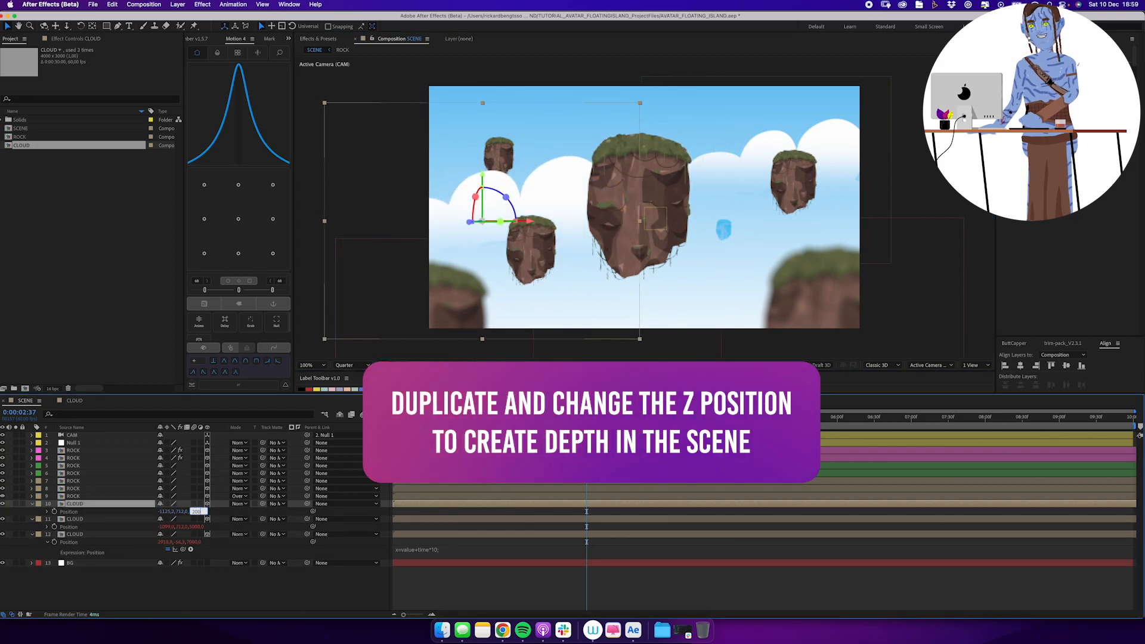
key("Return")
left_click_drag(536, 230, 805, 277)
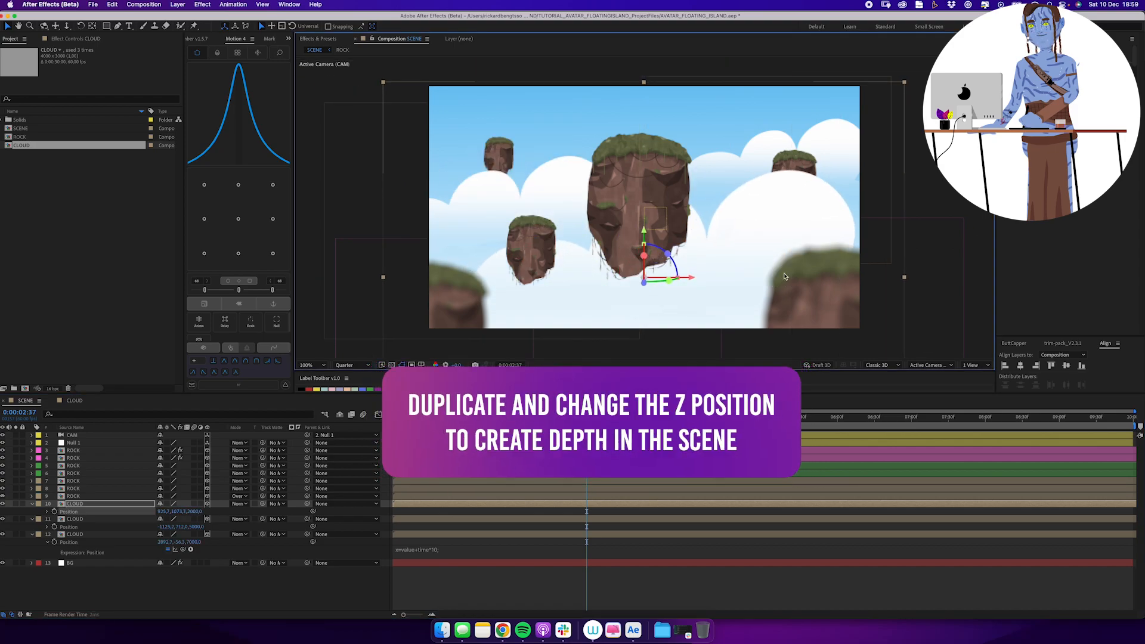
Scale the nearest cloud to 62% and shift it further right behind the blurred foreground rock.
key("s")
left_click(197, 512)
left_click_drag(196, 512, 182, 516)
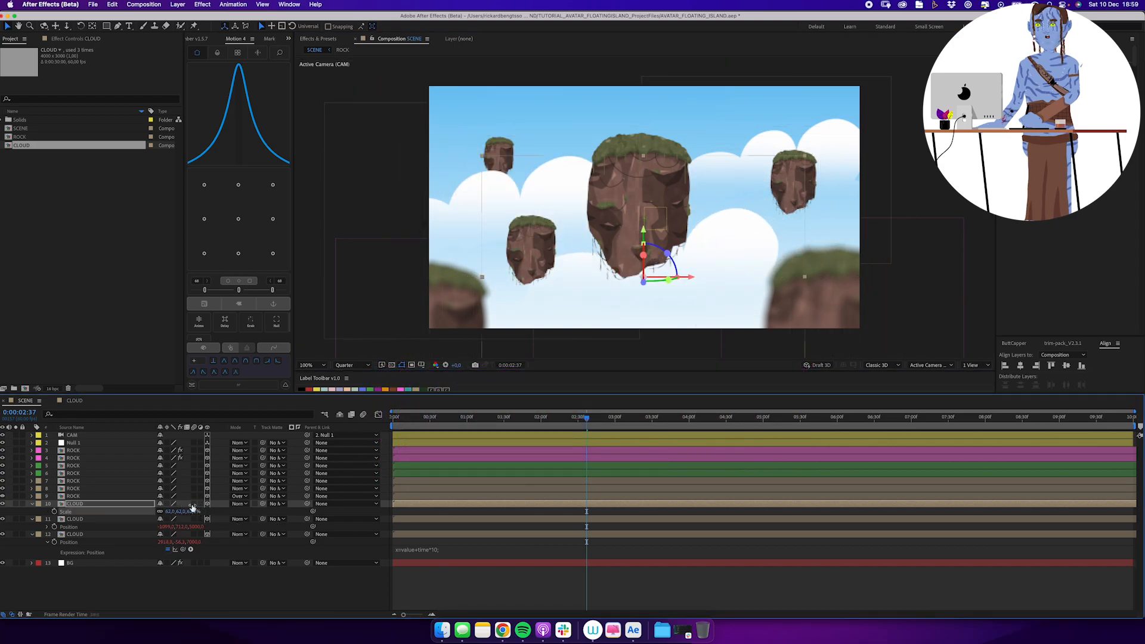
left_click_drag(726, 289, 824, 262)
Give the cloud layers a lavender label and place a copy of the most distant cloud behind the upper-left rock.
left_click(31, 609)
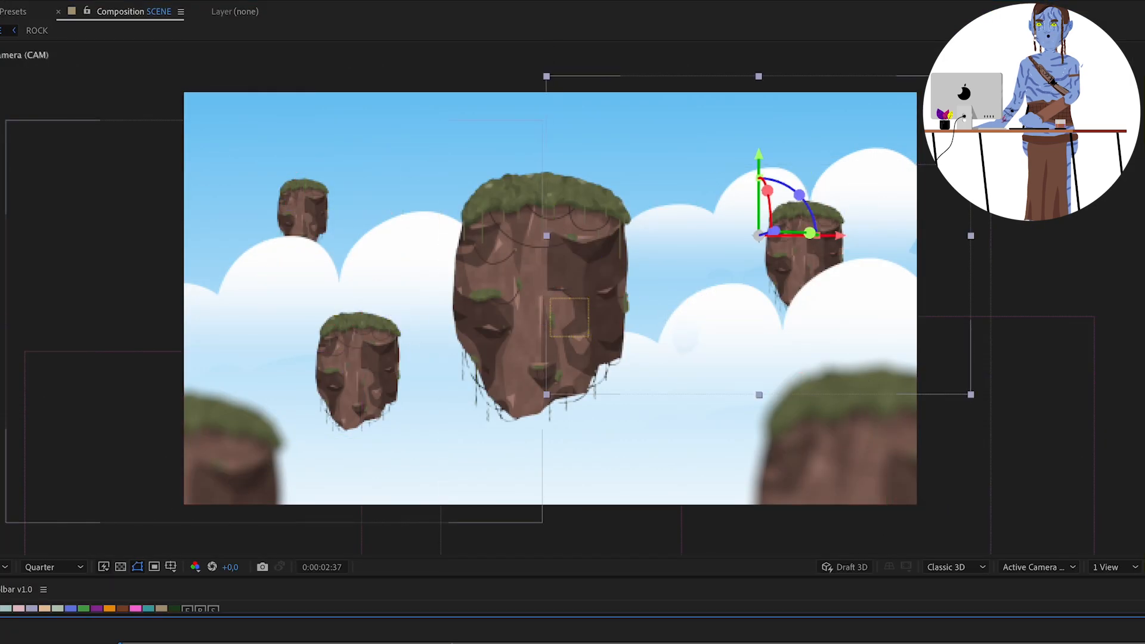
key("Return")
key("Return")
left_click_drag(674, 341, 244, 297)
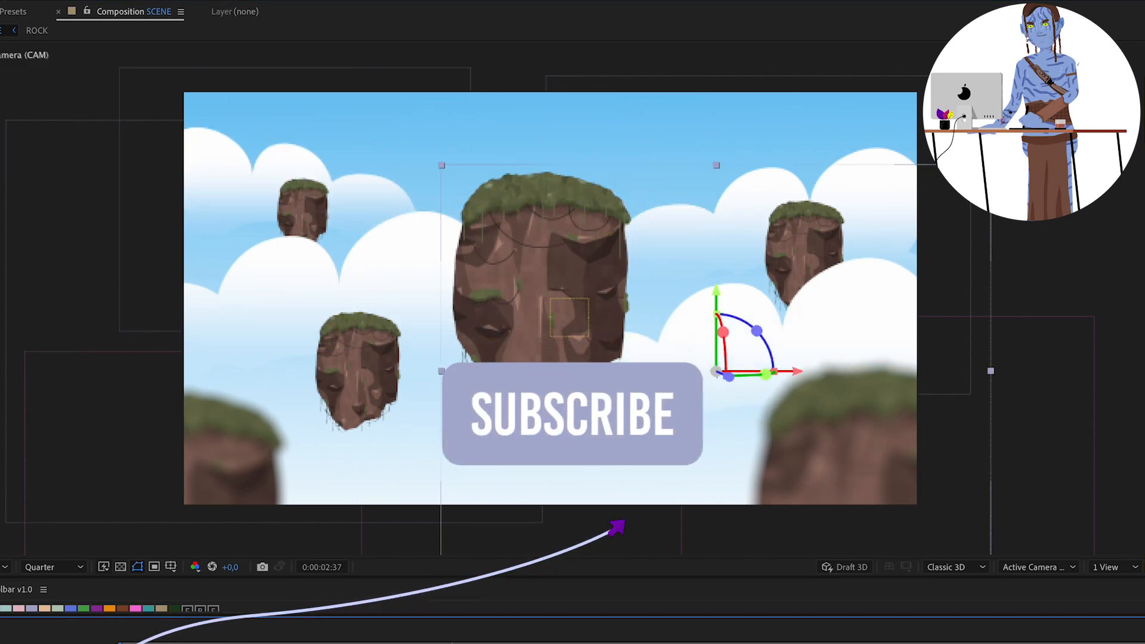
Duplicate the nearest cloud and spread larger copies across the lower foreground of the scene.
key("ctrl+d")
key("Return")
left_click_drag(740, 454, 448, 384)
key("Return")
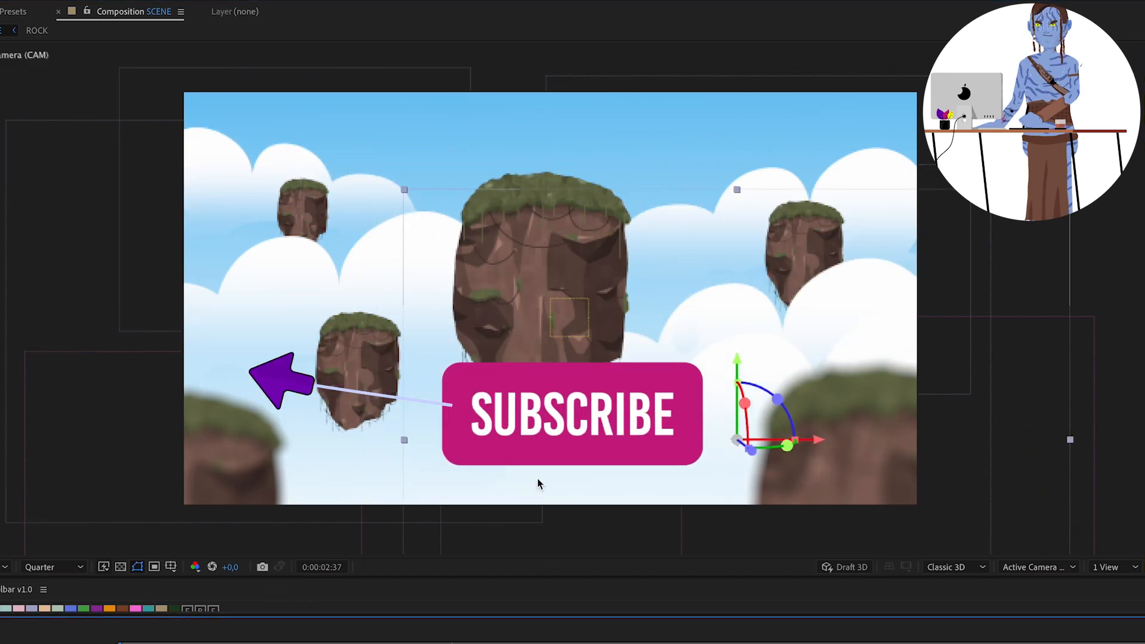
key("Return")
left_click(577, 374)
left_click_drag(577, 374, 288, 384)
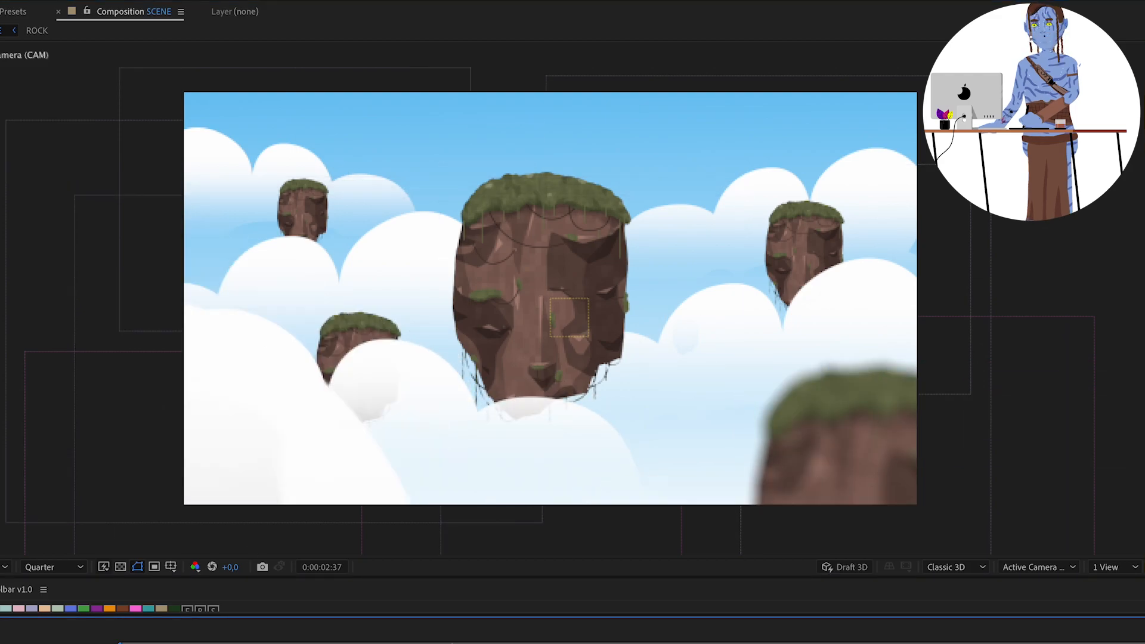
scroll(536, 357, "down", 2)
left_click_drag(605, 357, 885, 285)
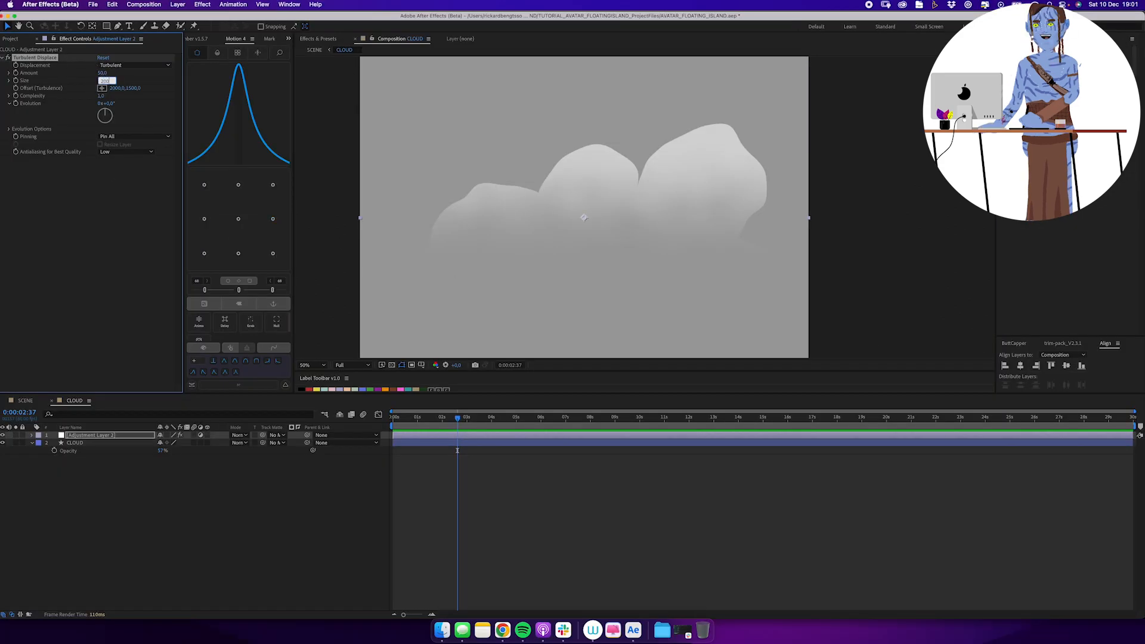
Set the Turbulent Displace size to 200 and drive its evolution with the expression time*200.
left_click(458, 418)
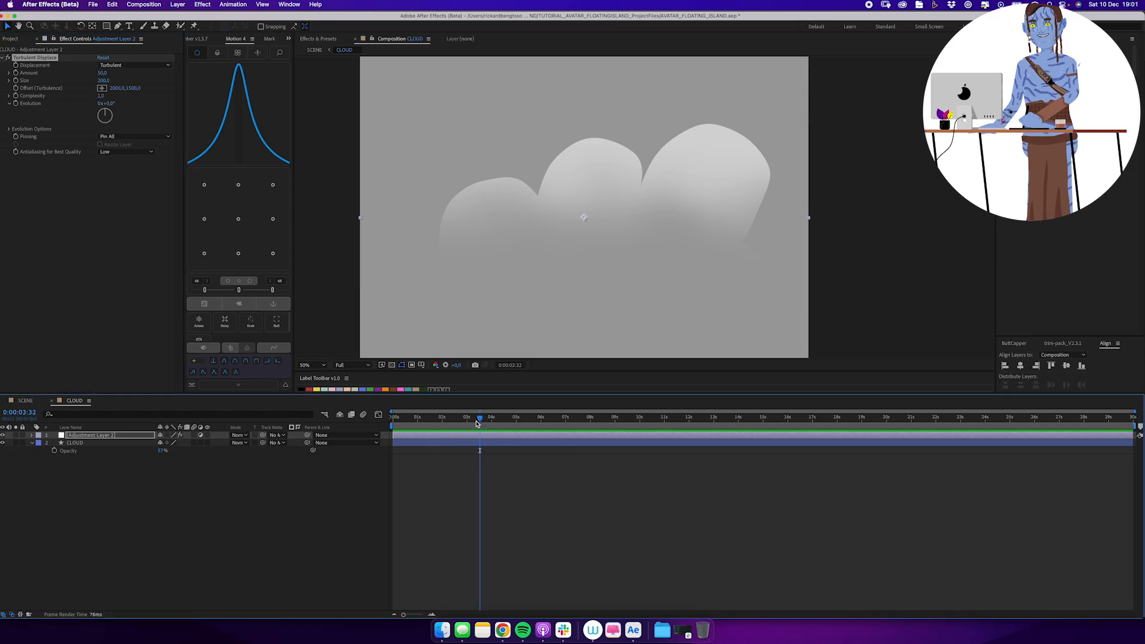
left_click(16, 103, "alt")
type("t")
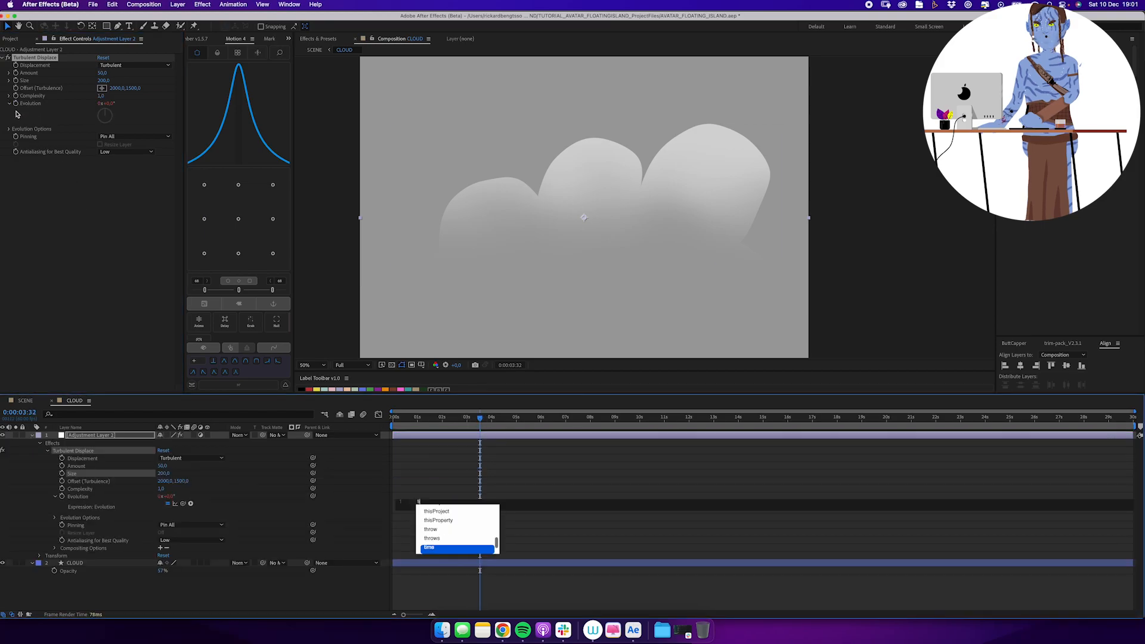
type("ime*200")
left_click_drag(487, 421, 492, 420)
Try Turbulent Displace amounts of 20 and 1, previewing the cloud's motion with each.
left_click(102, 73)
type("20")
key("Return")
left_click_drag(498, 417, 544, 416)
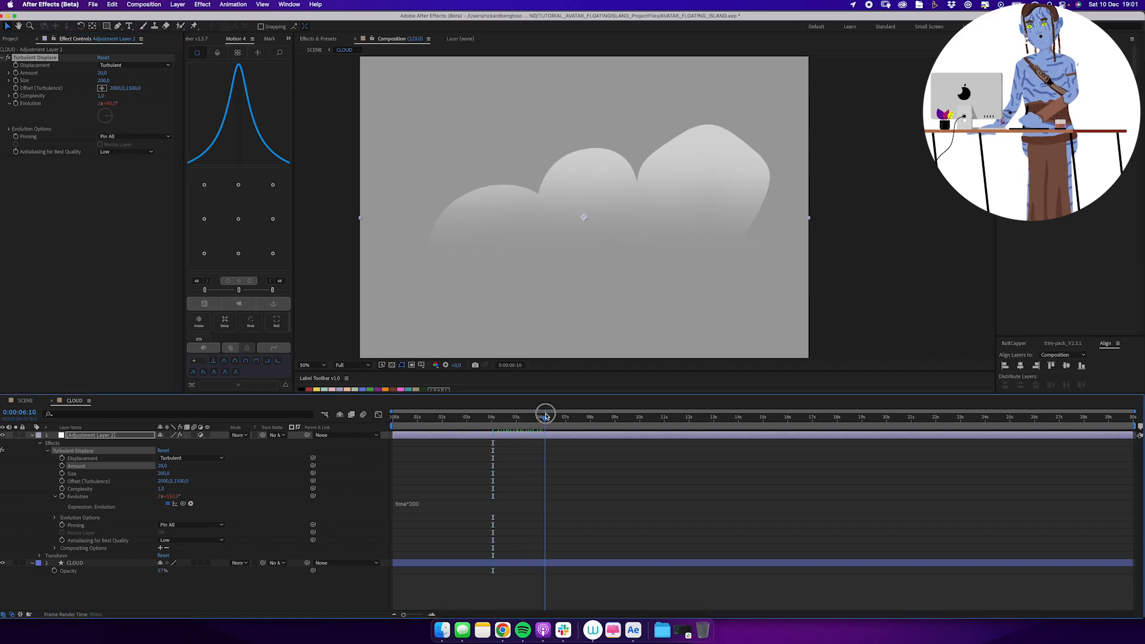
left_click(103, 73)
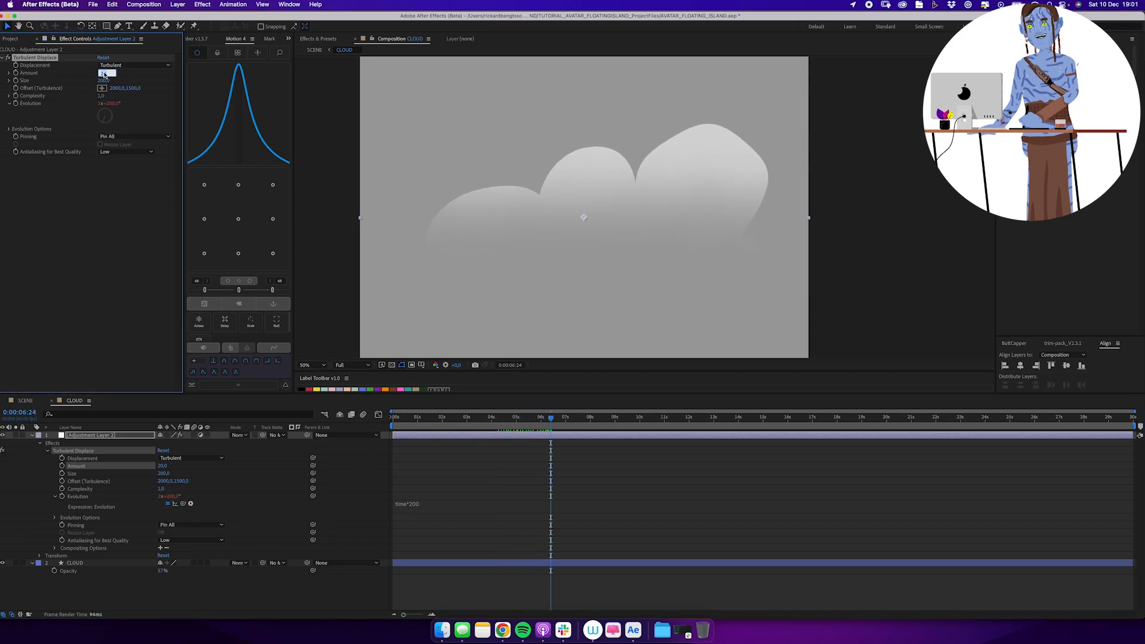
left_click(404, 419)
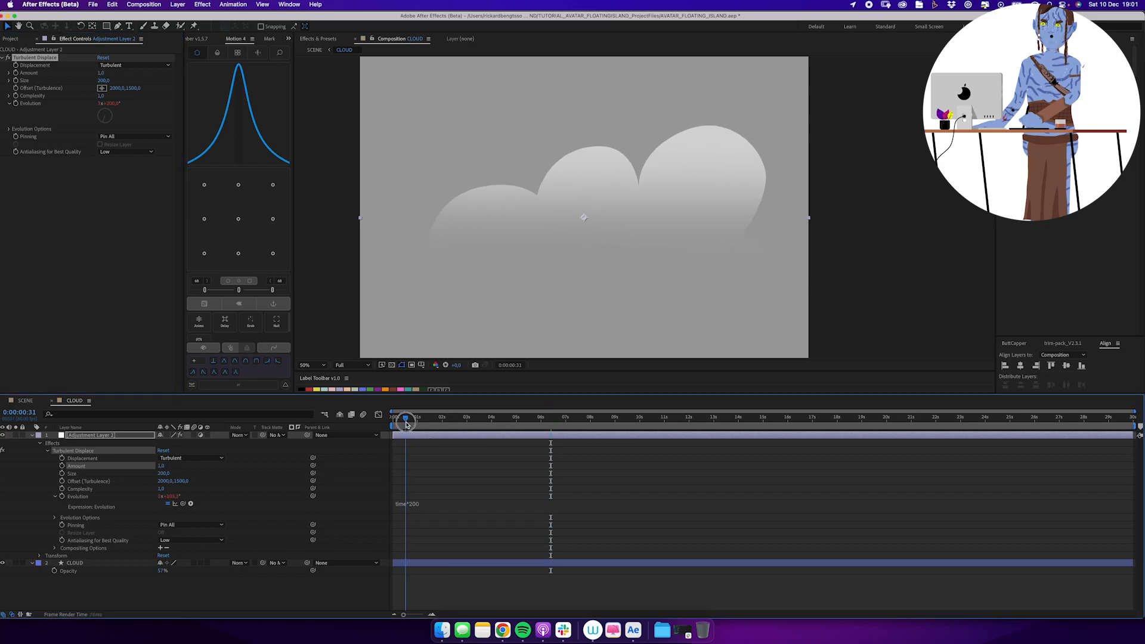
left_click_drag(411, 424, 497, 415)
Set the Turbulent Displace amount to 10 and rename the adjustment layer after the effect.
left_click(101, 73)
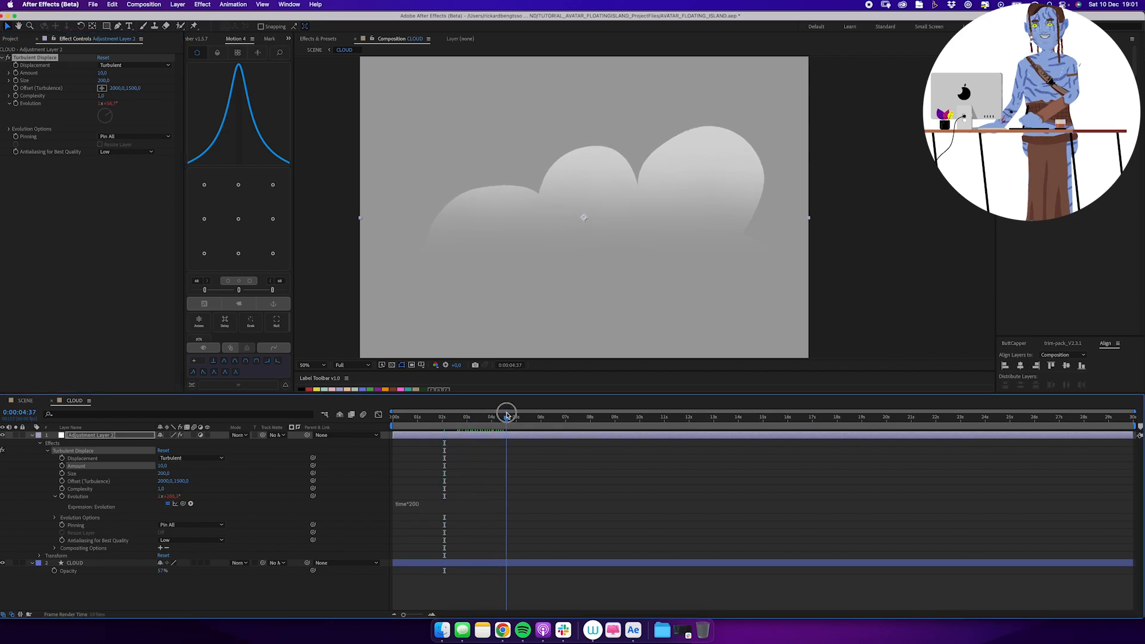
key("super+a")
left_click(33, 436)
left_click(58, 509)
left_click(102, 438)
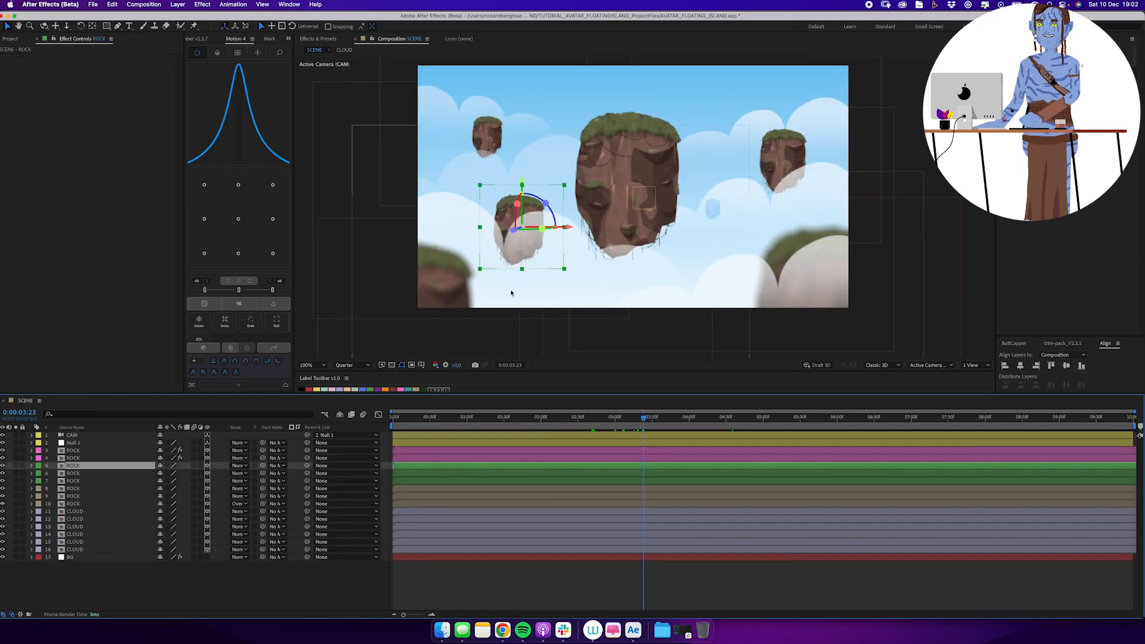
Duplicate a small rock in the lower middle of SCENE, scale the copy down and move it up and left.
left_click(683, 327)
left_click_drag(684, 327, 674, 326)
key("super+d")
key("s")
left_click_drag(192, 473, 186, 475)
left_click_drag(672, 298, 586, 277)
left_click_drag(186, 475, 185, 475)
left_click_drag(586, 277, 577, 280)
left_click(548, 338)
left_click_drag(521, 419, 689, 417)
Create a solid named FRACTAL NOISE and apply the Fractal Noise effect to it.
key("super+y")
type("FRACTAL NOISE")
key("Return")
left_click(331, 40)
type("fractal")
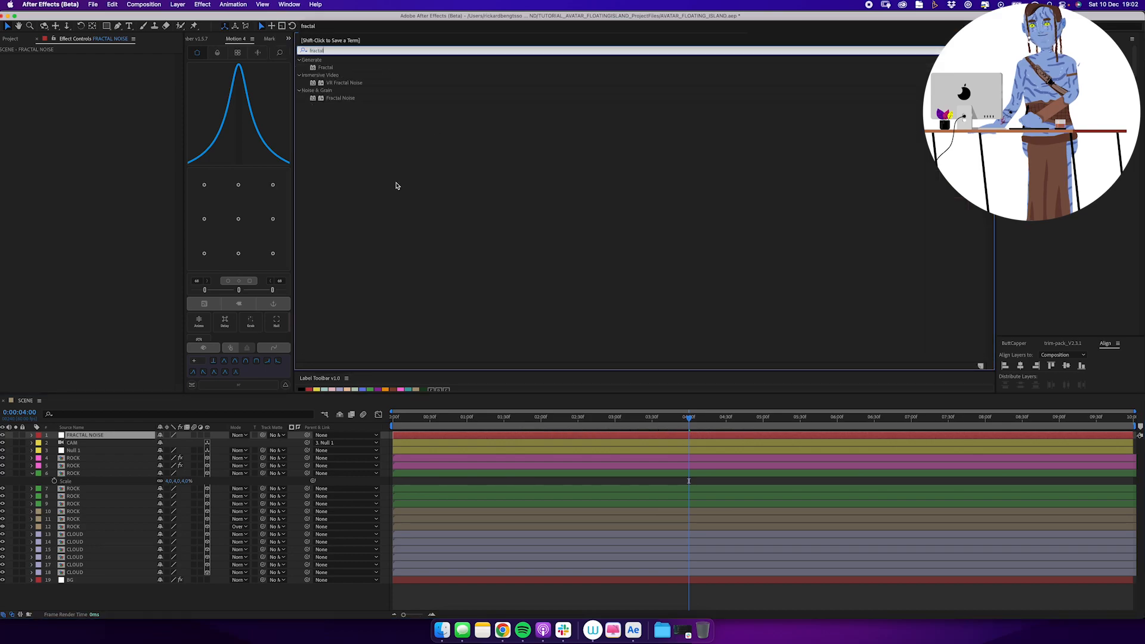
double_click(351, 98)
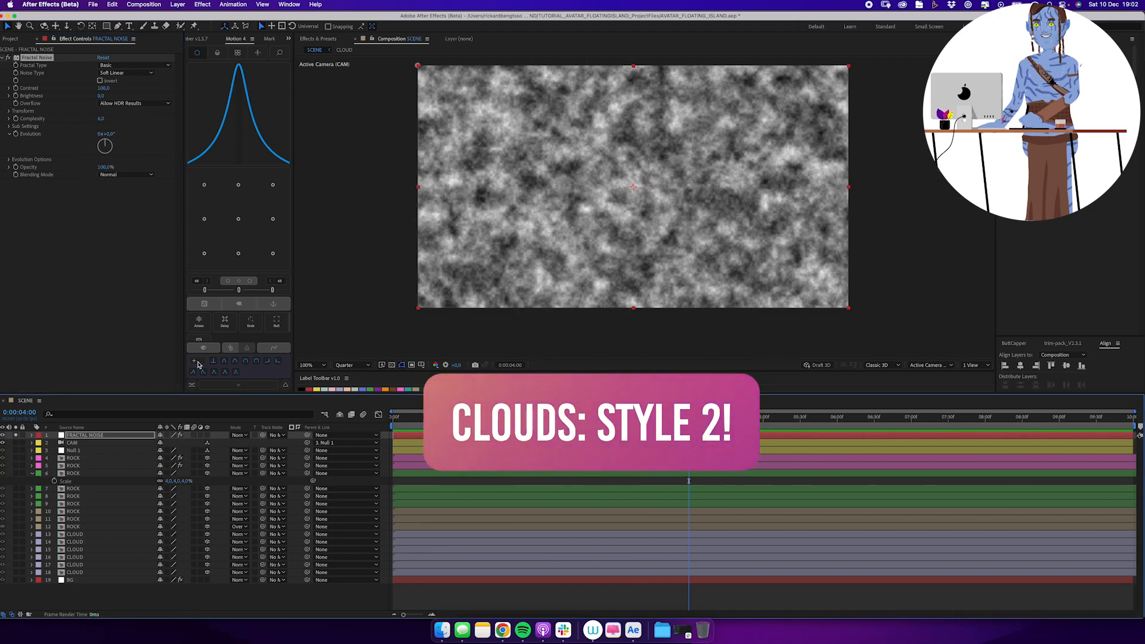
Drive the Fractal Noise evolution with the expression time*1000.
left_click(16, 137, "alt")
type("time")
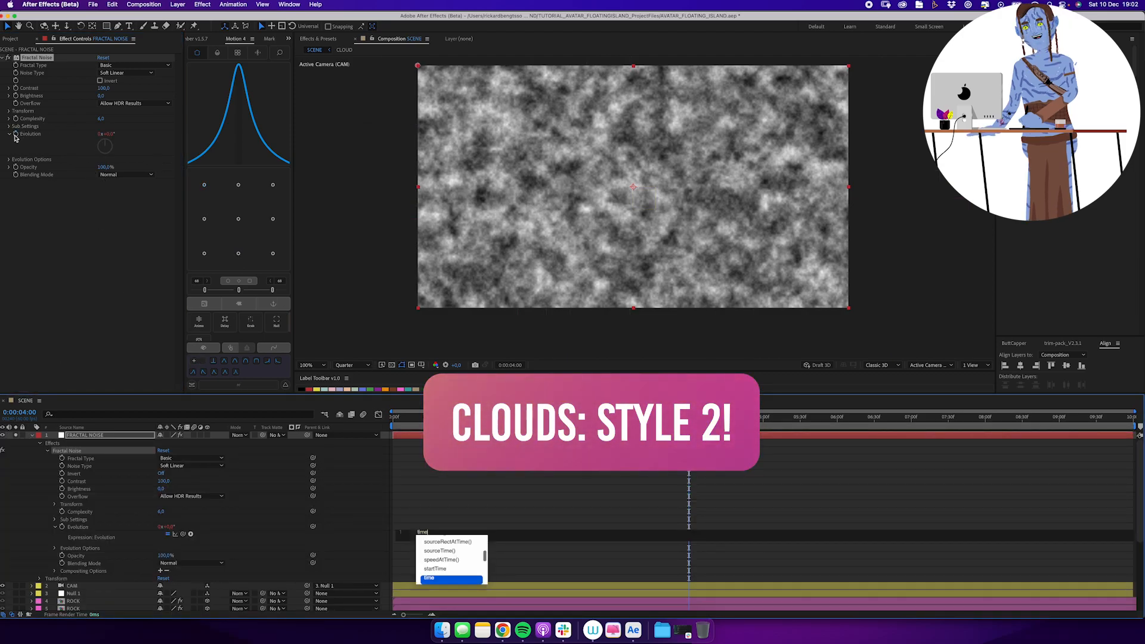
type("*1000")
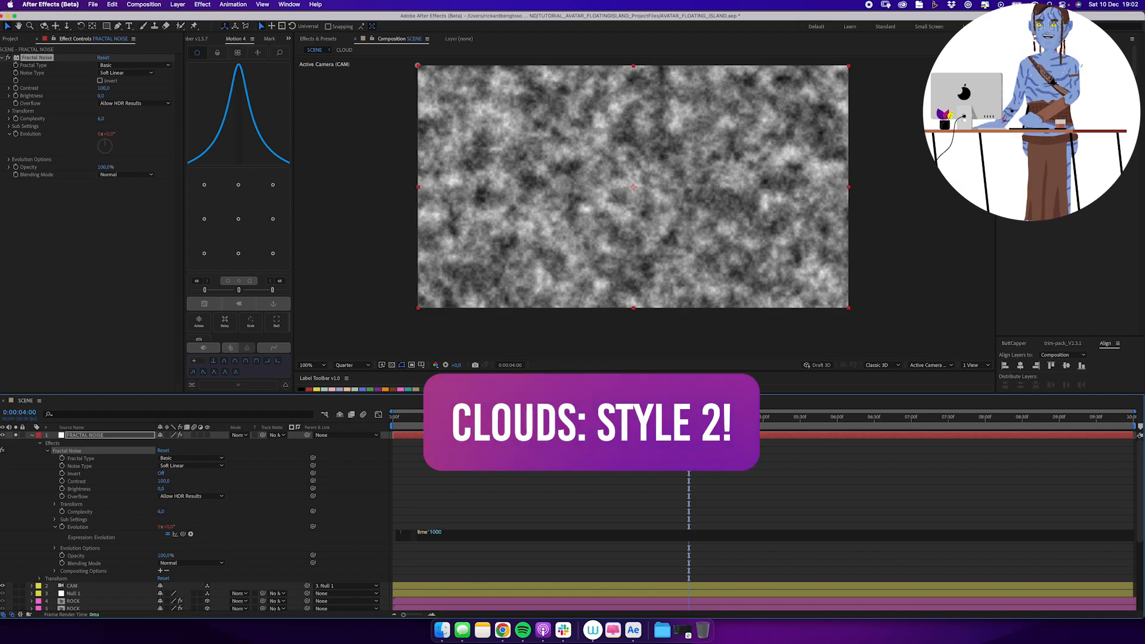
Preview the noise evolution, change its expression to time*100 and return to the first frame.
key("KP_Enter")
key("space")
key("space")
left_click(463, 533)
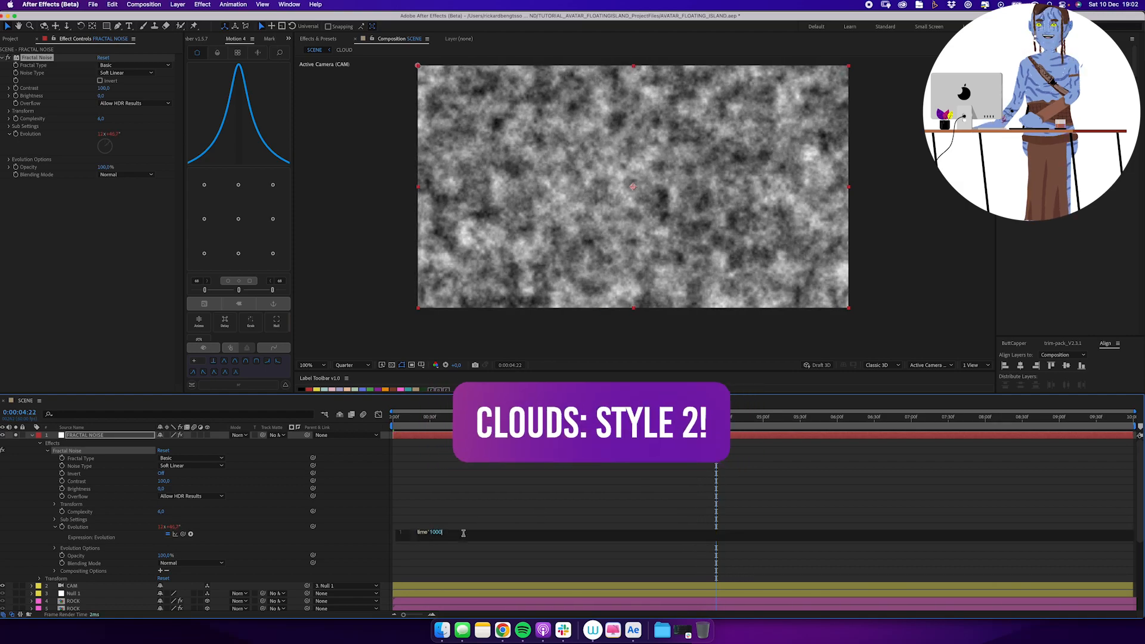
key("BackSpace")
left_click(520, 464)
left_click_drag(503, 424, 245, 484)
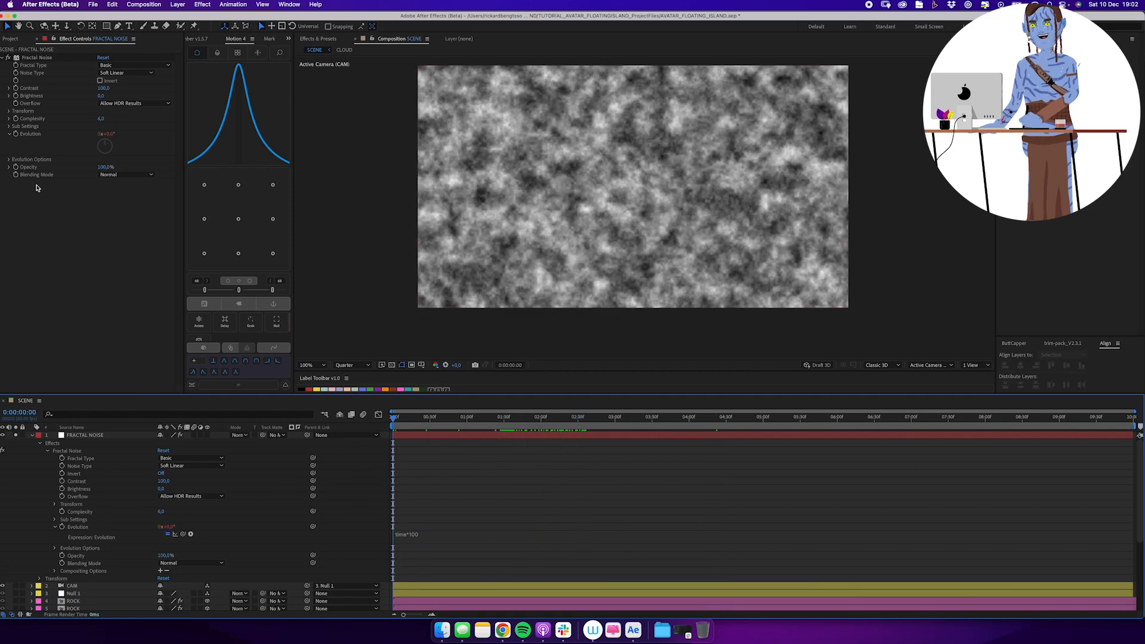
Keyframe the Fractal Noise Sub Offset from the first frame to about -708 horizontally at the last frame and preview the drift.
left_click(7, 127)
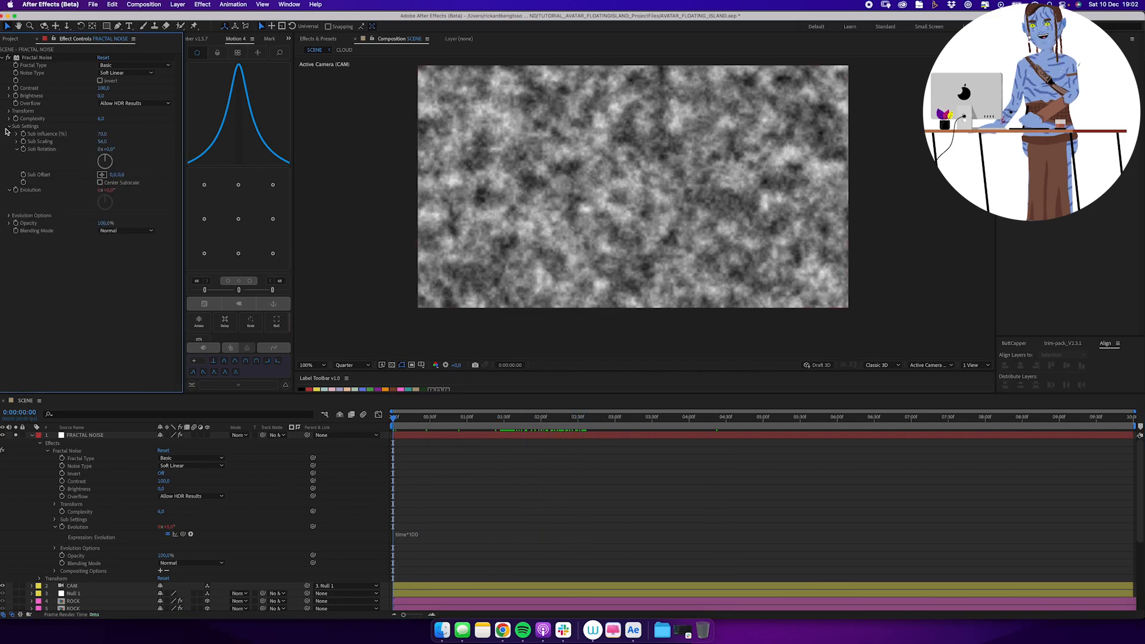
left_click(23, 175)
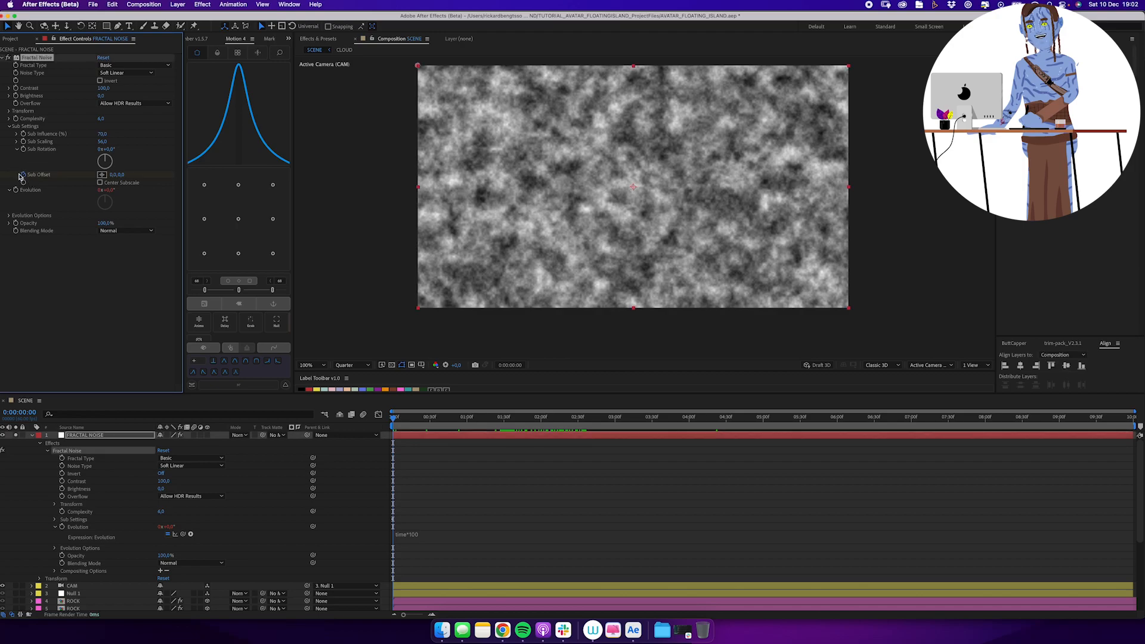
key("End")
left_click_drag(114, 175, 89, 179)
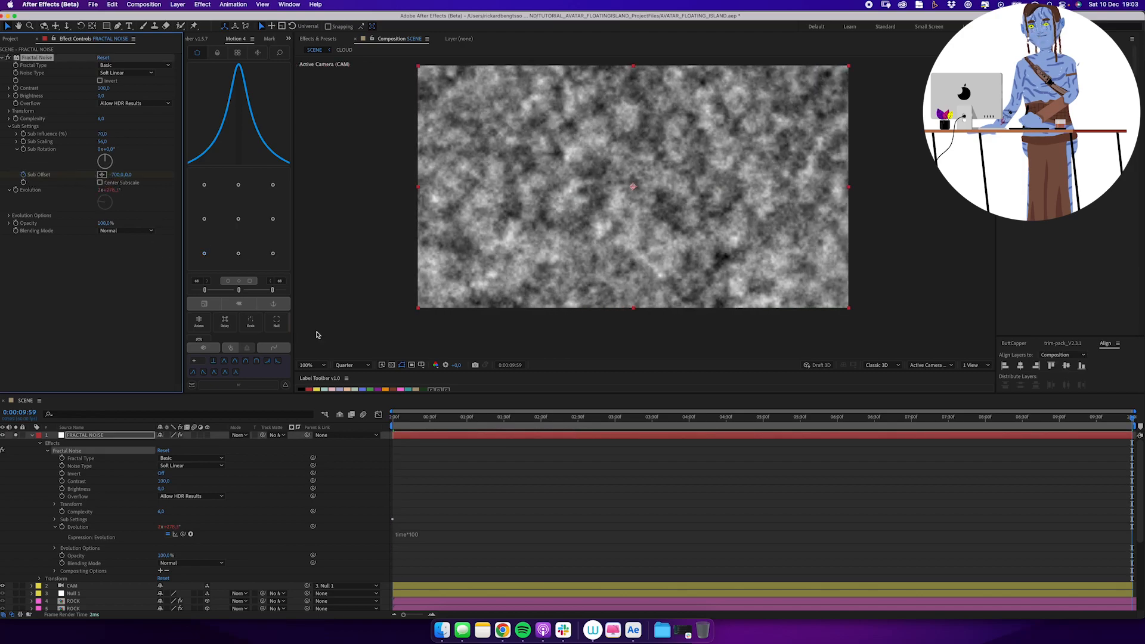
key("space")
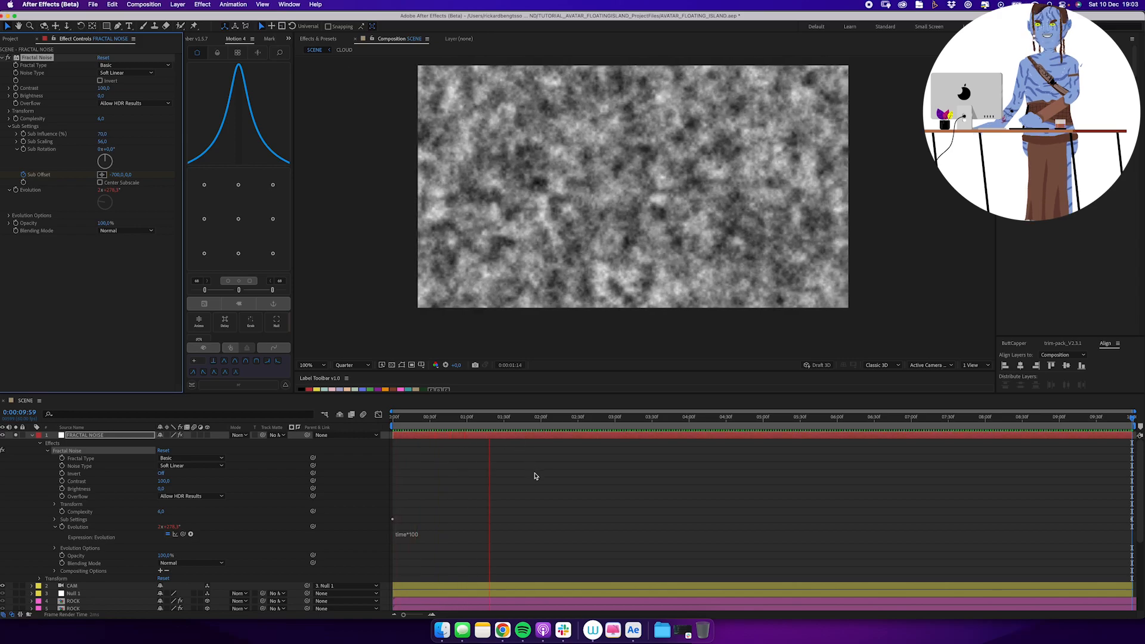
key("space")
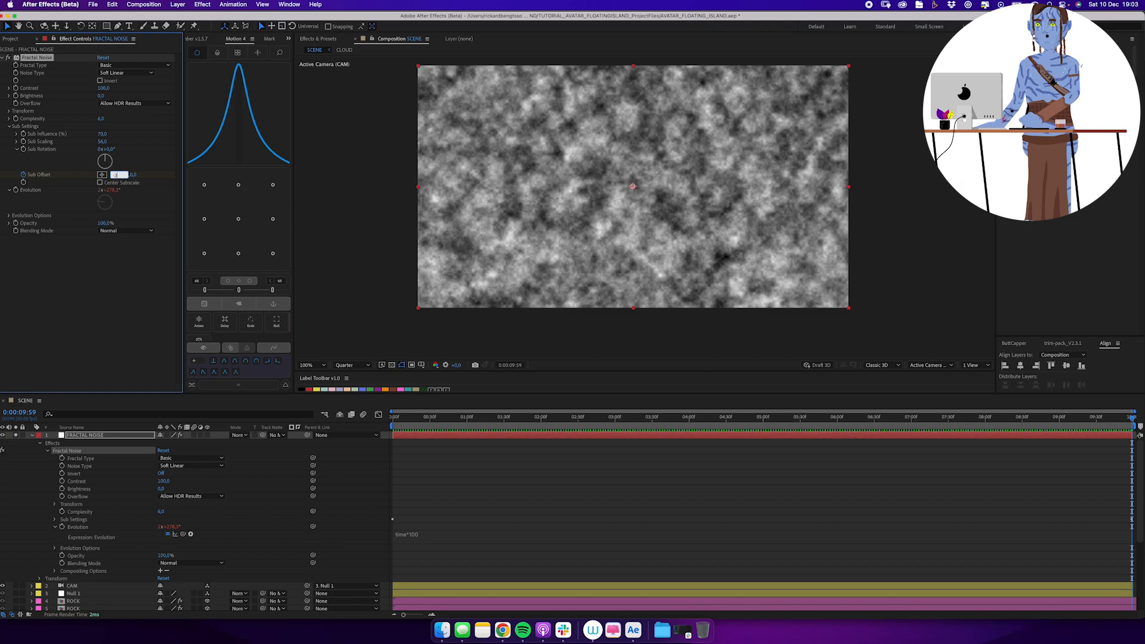
Set the final Sub Offset keyframe's horizontal value to -350 and preview the slower drift.
key("Return")
left_click(494, 480)
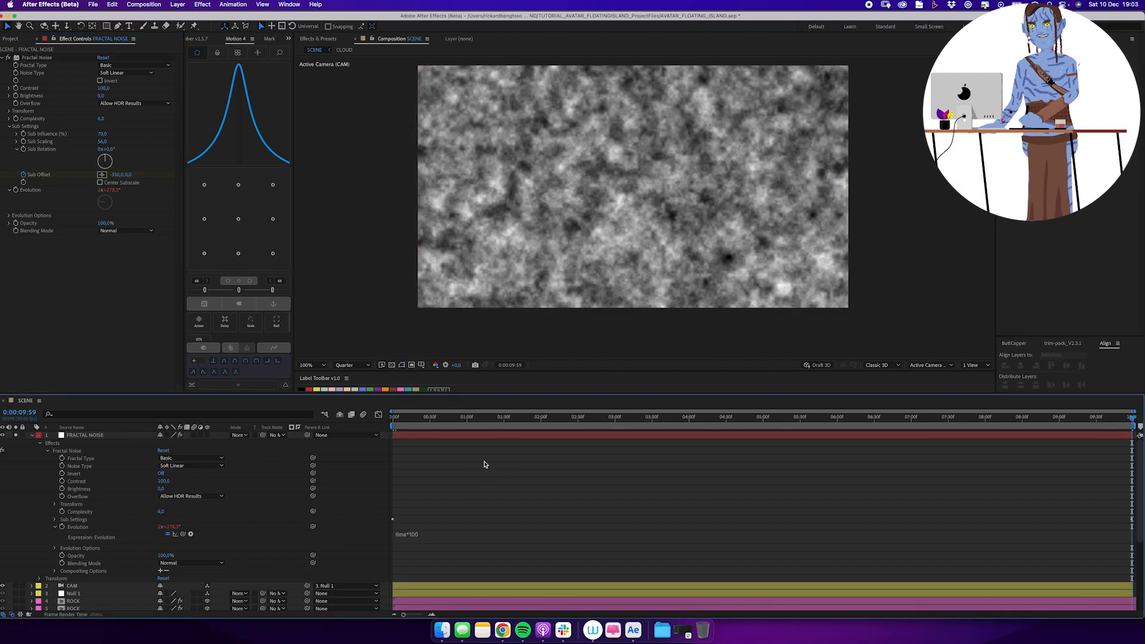
key("space")
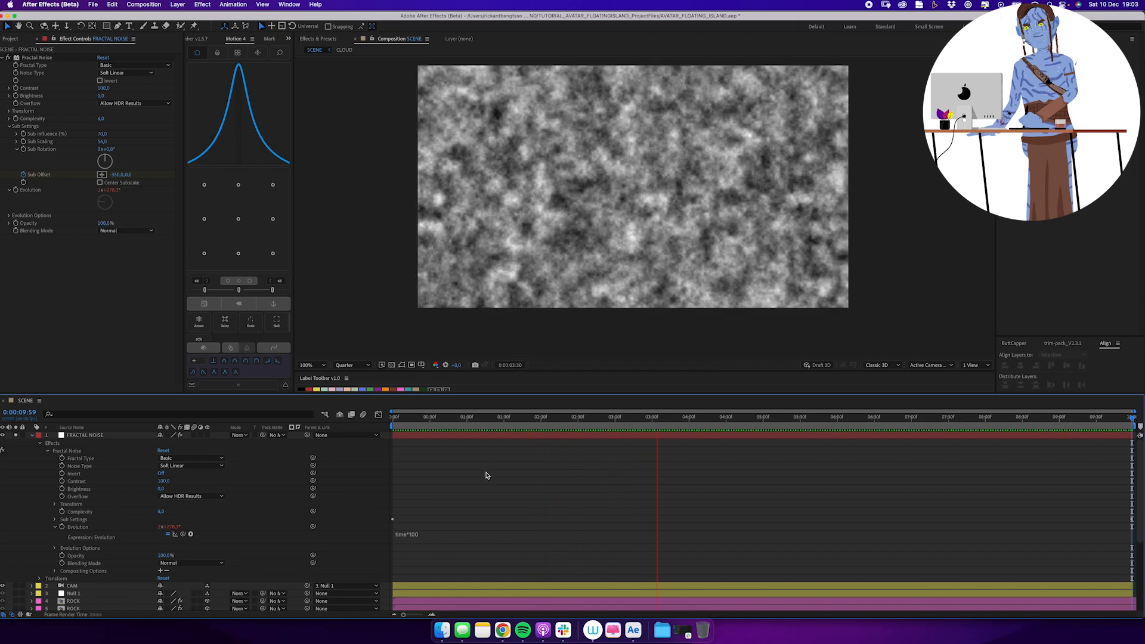
left_click(369, 431)
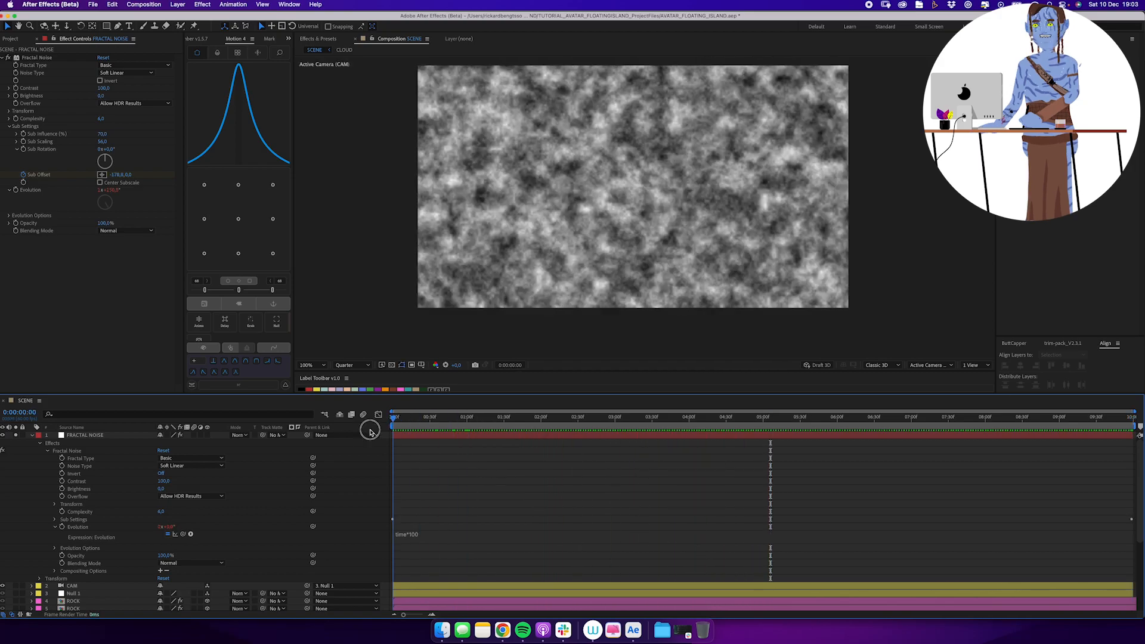
Blend the FRACTAL NOISE layer over the scene in Screen mode and make it a 3D layer.
left_click(32, 436)
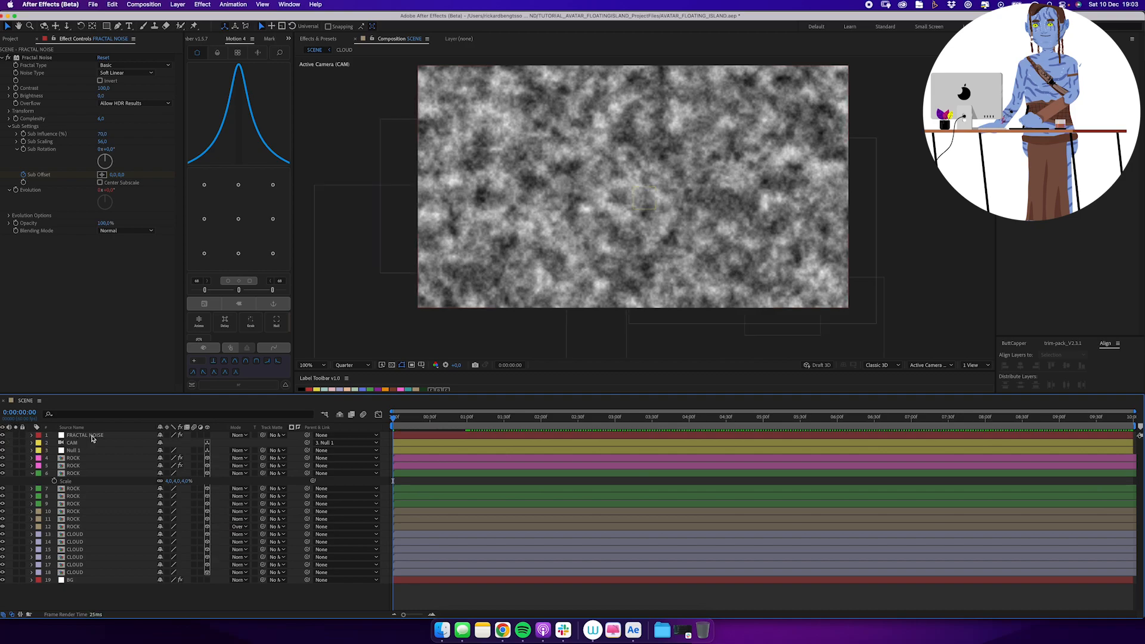
left_click(94, 436)
left_click(33, 474)
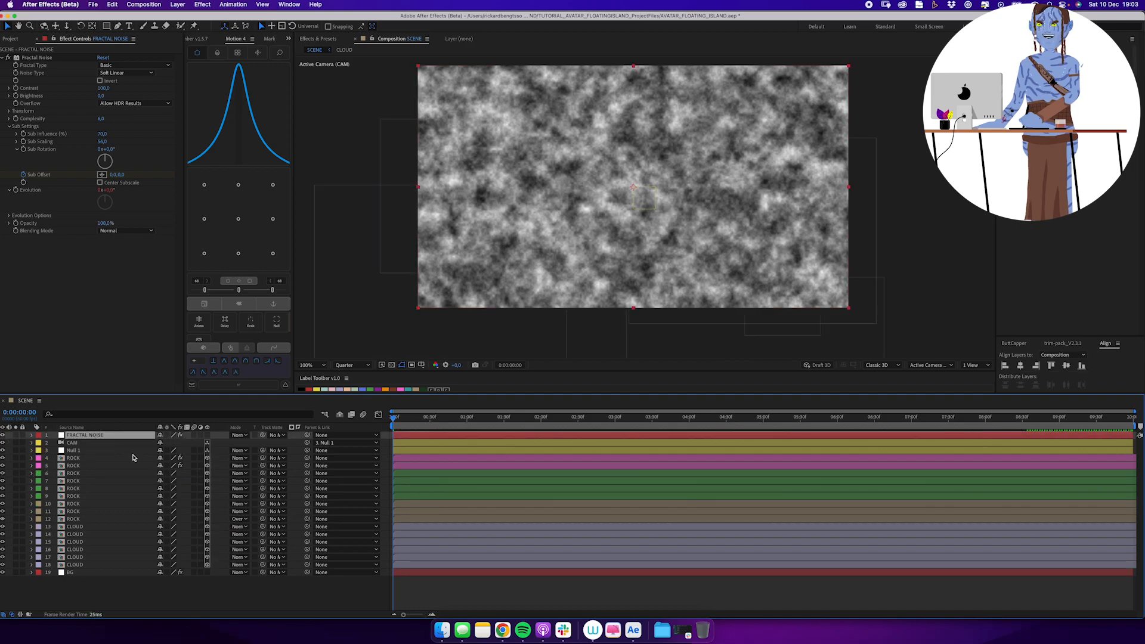
left_click(241, 435)
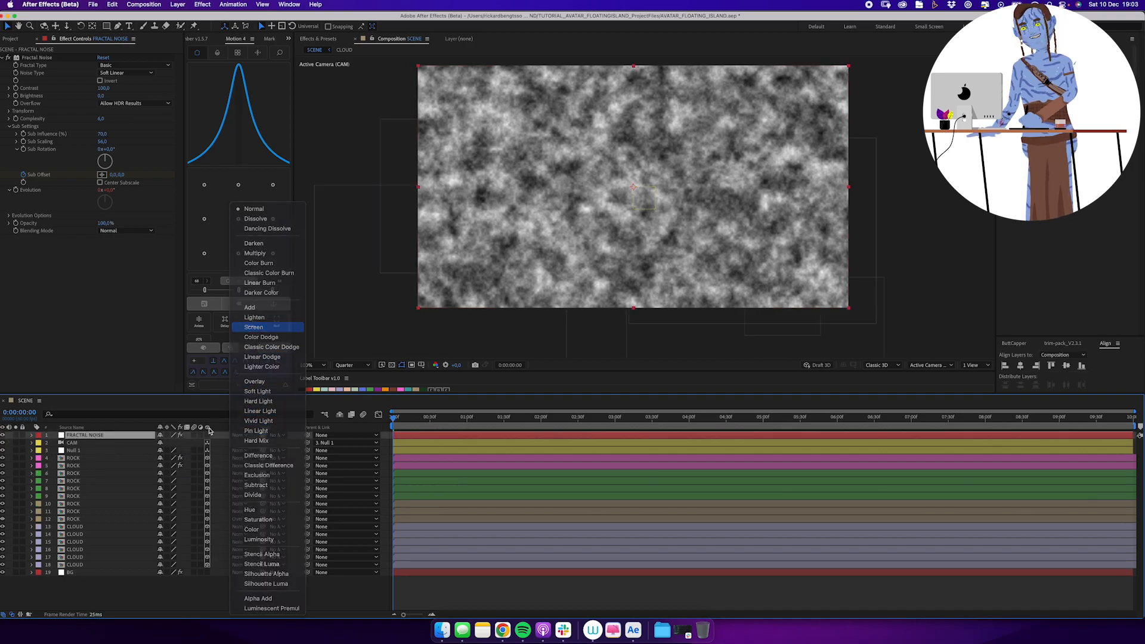
key("Return")
left_click_drag(501, 421, 596, 428)
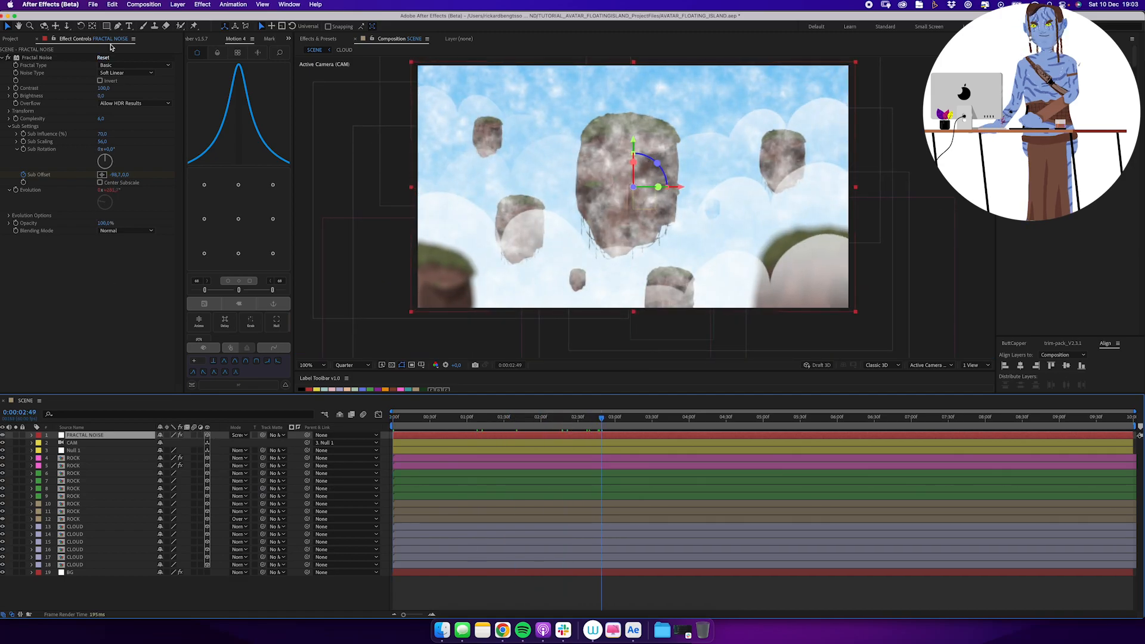
Mask FRACTAL NOISE with a wide rectangle over the lower part of the frame and lower the mask's upper edge.
left_click_drag(390, 186, 894, 330)
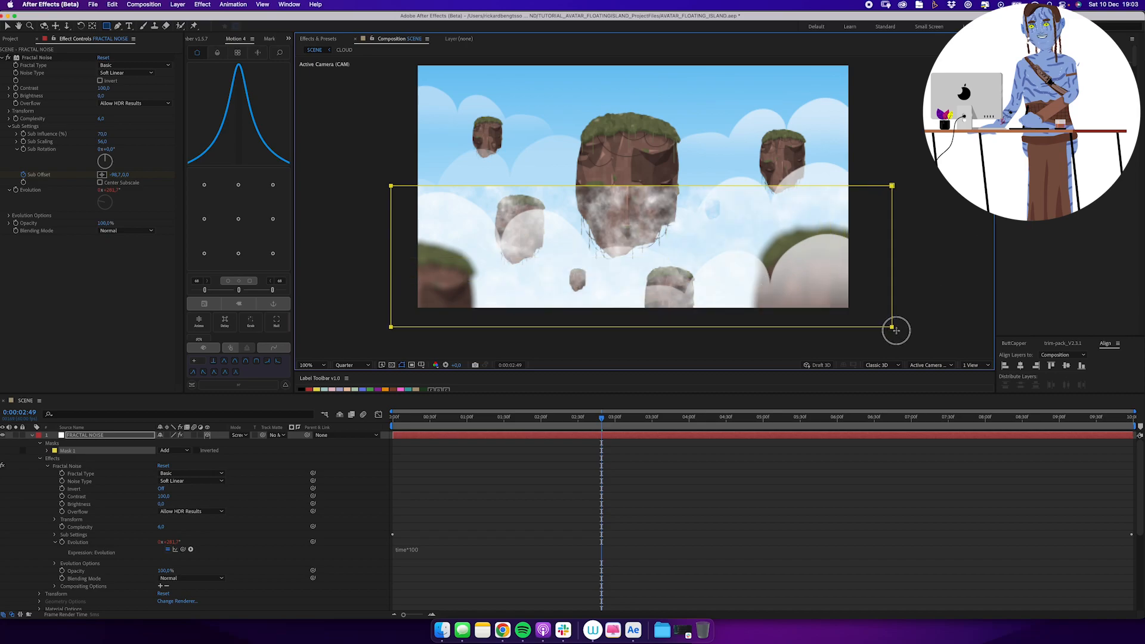
key("v")
left_click(892, 186)
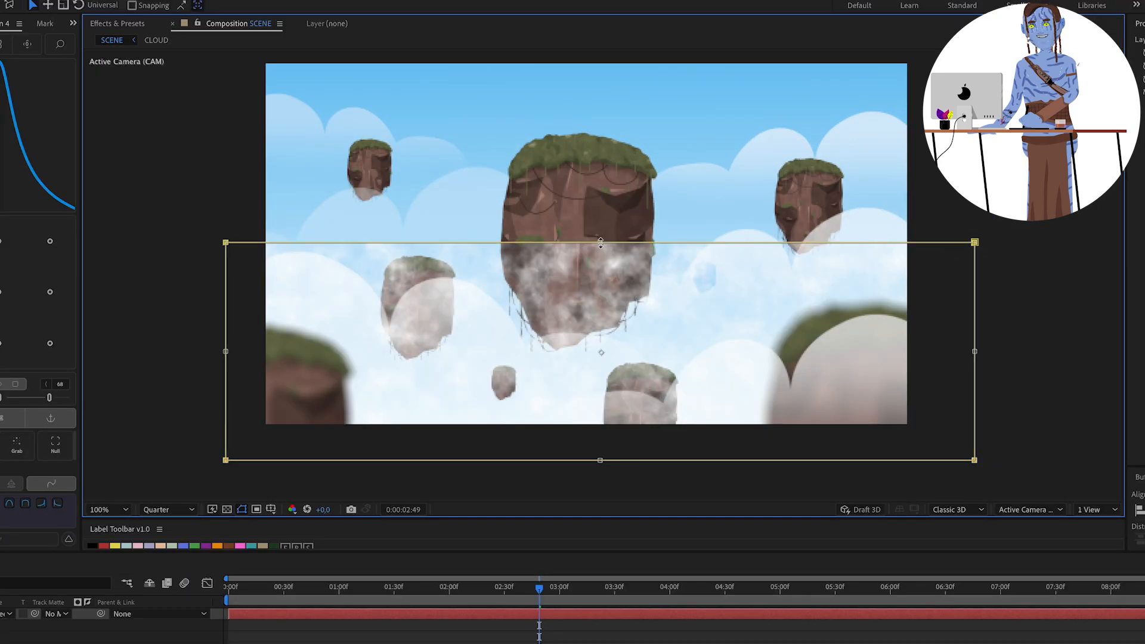
left_click_drag(601, 242, 600, 306)
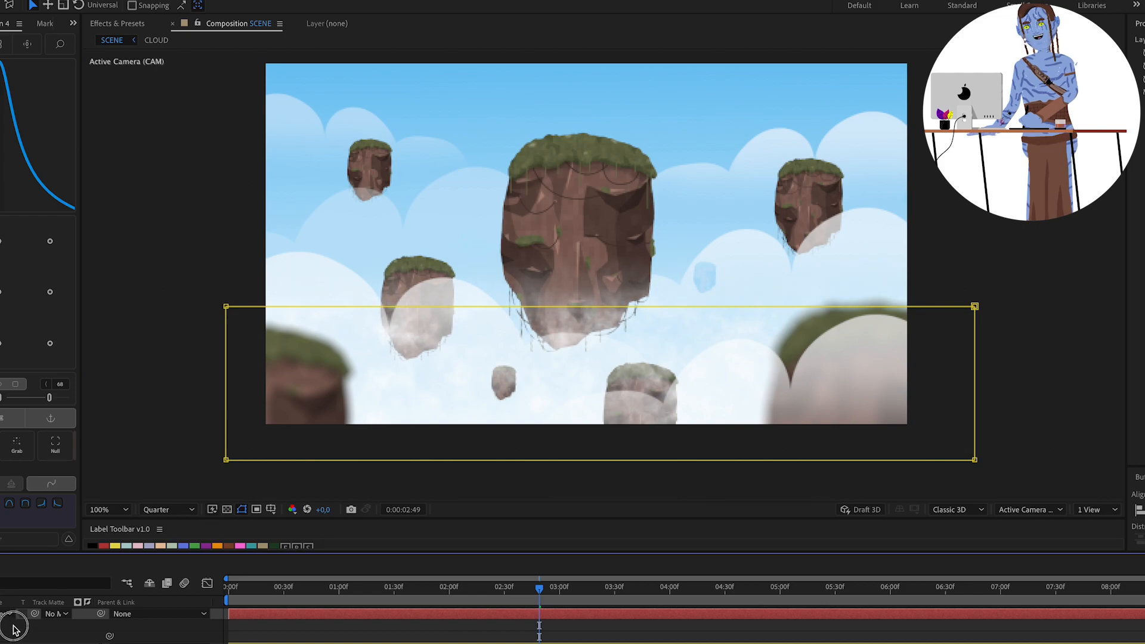
key("u")
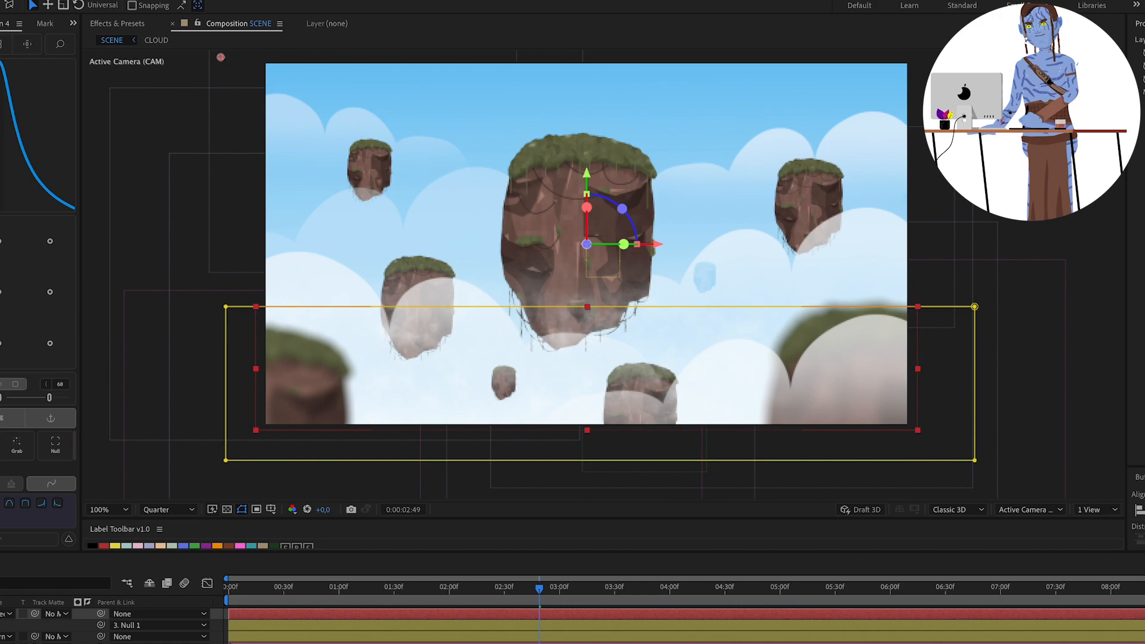
left_click_drag(536, 578, 756, 593)
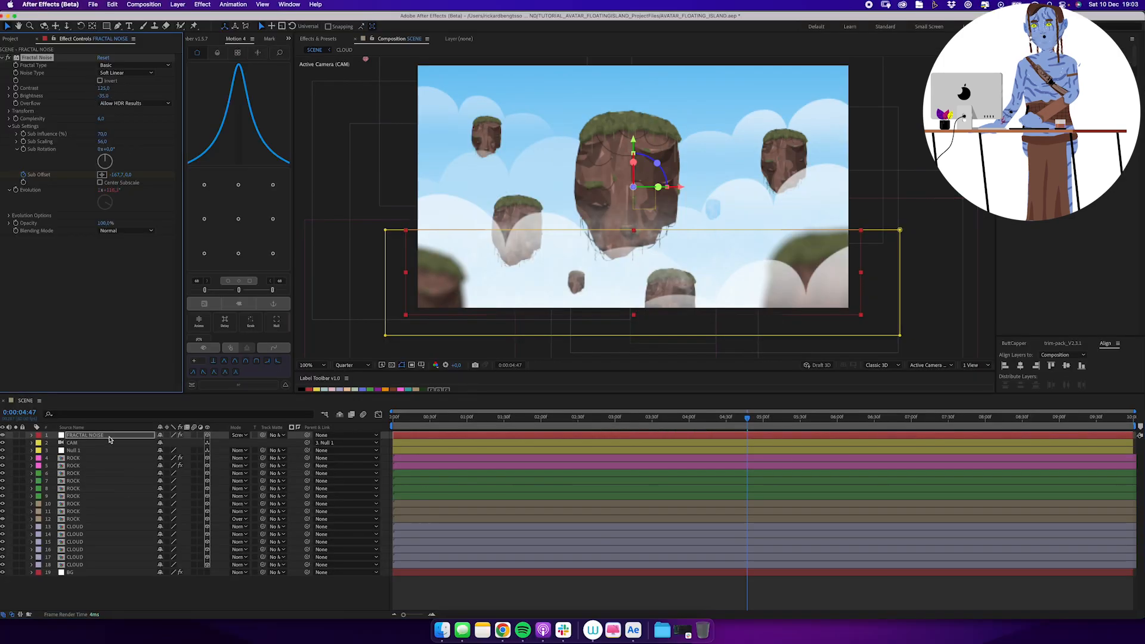
Duplicate the FRACTAL NOISE layer, change the copy's Z position for depth and raise it in the frame.
key("super+d")
key("p")
left_click_drag(186, 443, 215, 445)
key("s")
left_click_drag(581, 234, 567, 186)
left_click_drag(749, 421, 999, 427)
Duplicate the topmost FRACTAL NOISE layer, set the copy's Z position to 4500 and move it up and left.
key("super+a")
left_click(85, 435)
key("super+d")
key("p")
left_click(191, 443)
type("4500")
key("Return")
left_click_drag(552, 196, 504, 141)
Scale the distant noise copy to about 284% and reposition it behind the upper rocks.
key("s")
left_click_drag(196, 443, 261, 442)
left_click_drag(498, 151, 564, 146)
left_click_drag(191, 443, 203, 443)
left_click_drag(572, 146, 567, 145)
Set the Fractal Noise scale of the topmost noise layer to 50.
left_click(9, 127)
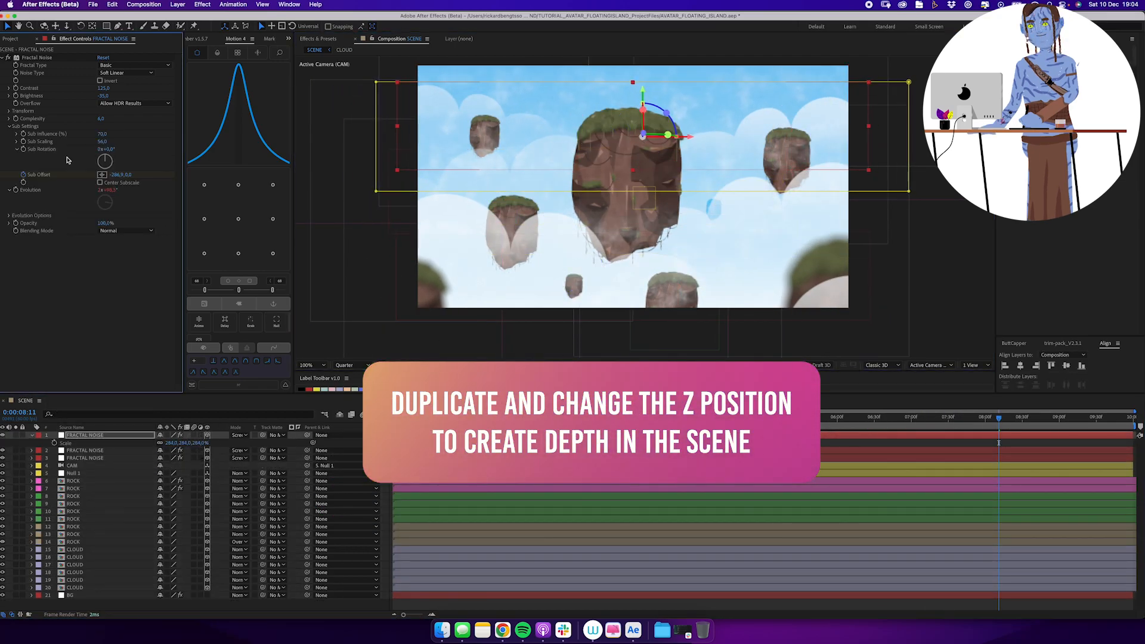
left_click(9, 111)
left_click(102, 134)
type("50")
key("Tab")
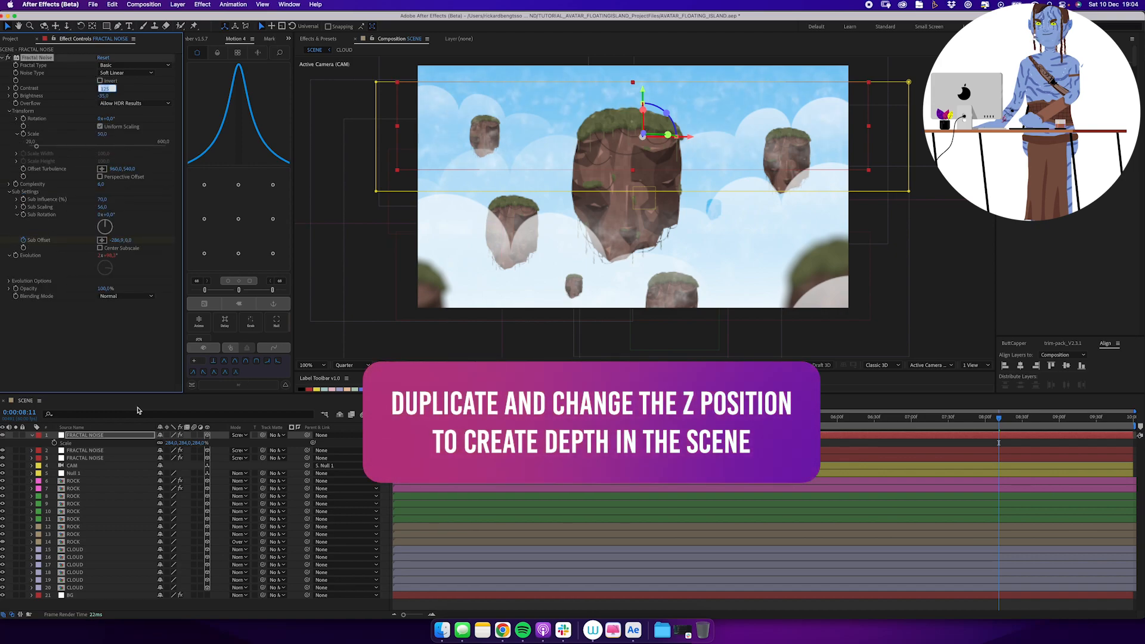
left_click(85, 436)
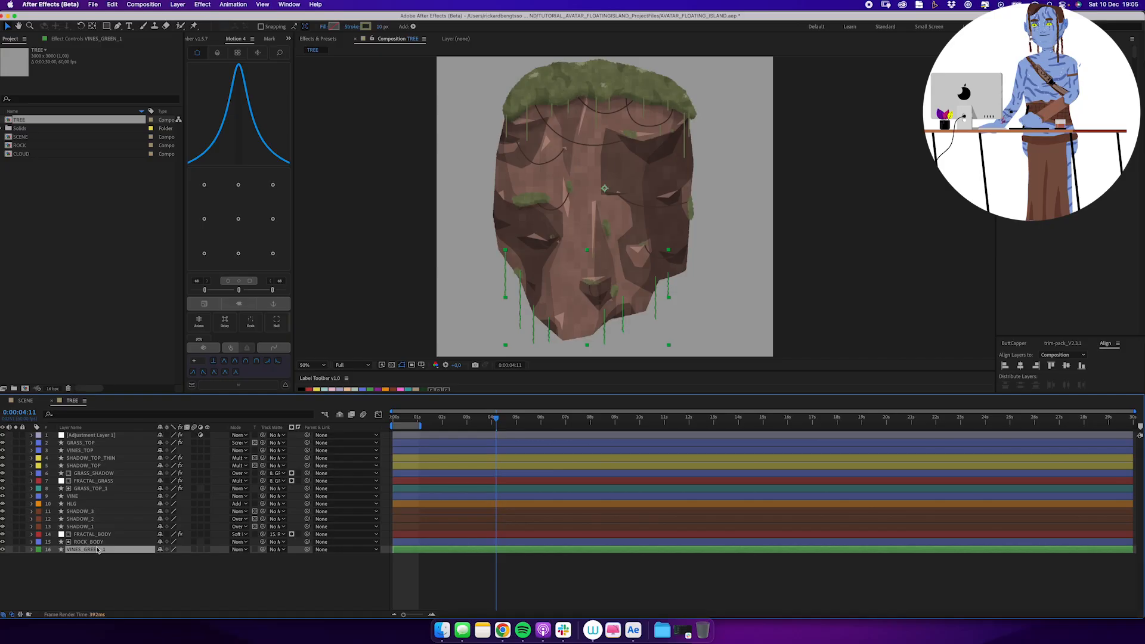
Delete the leftover rock body and shadow layers from the TREE composition, keeping the grass layers.
key("Delete")
key("Delete")
key("Delete")
key("Delete")
key("Delete")
key("Delete")
key("Delete")
key("Delete")
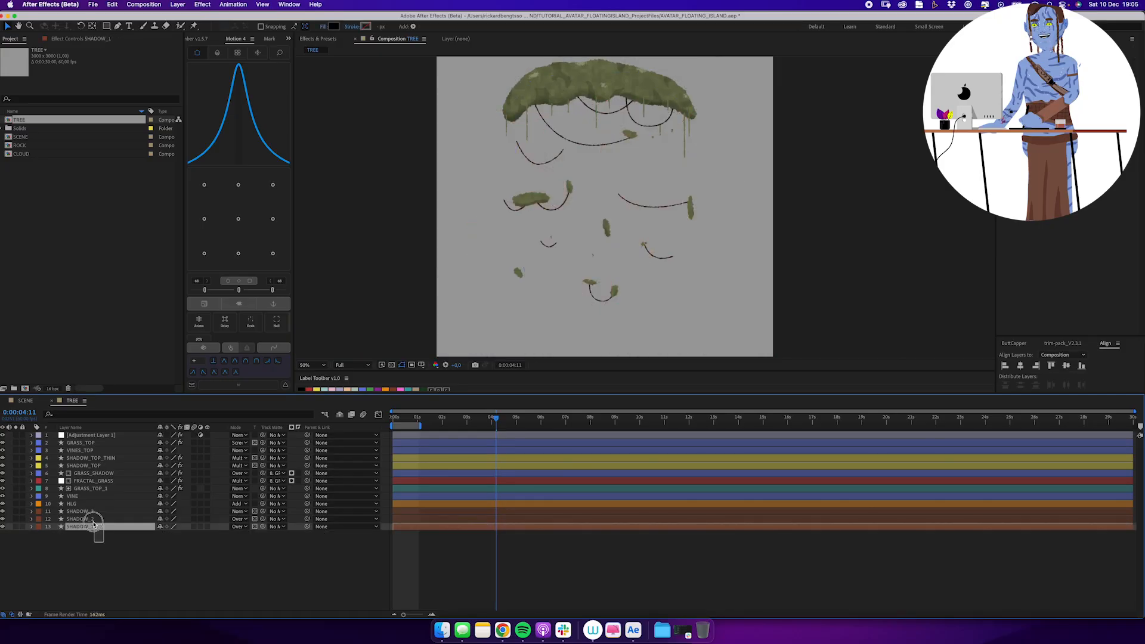
Delete the small grass patches Shape 2 to Shape 14 from the GRASS_TOP_1 layer.
left_click(32, 488)
left_click(77, 484)
left_click(77, 575, "shift")
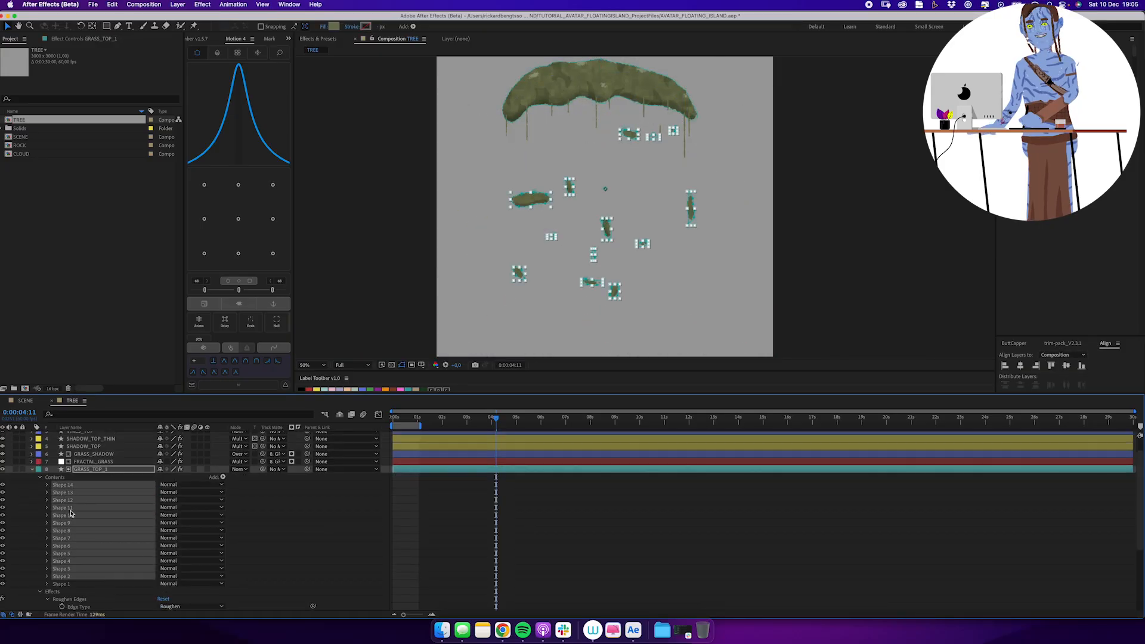
key("Delete")
left_click(32, 468)
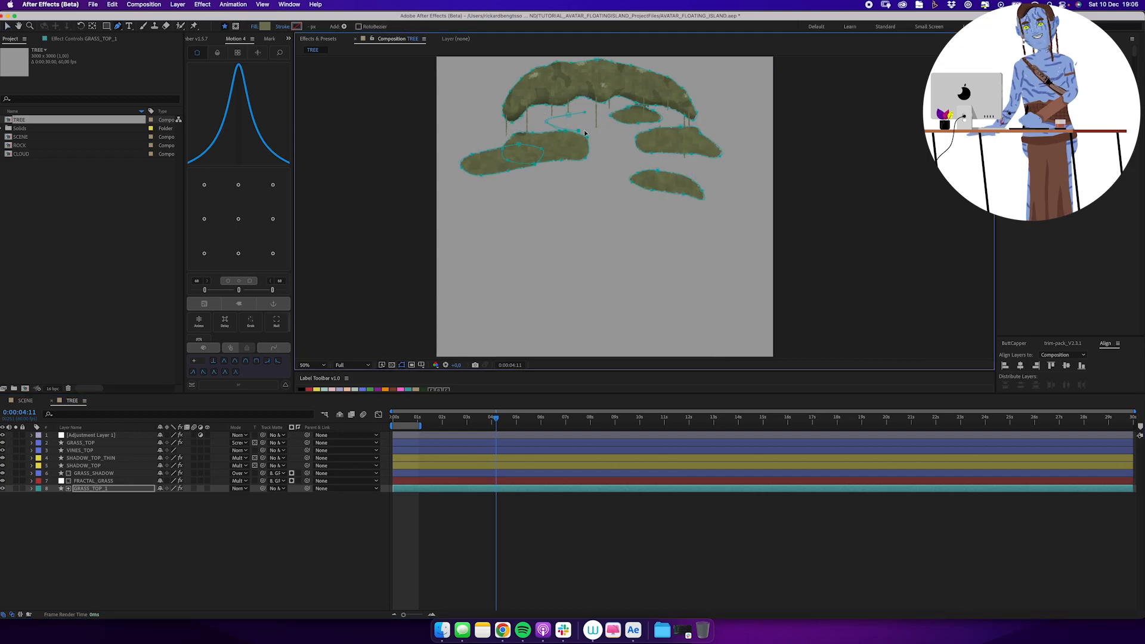
Widen the top foliage clump on GRASS_TOP_1 and adjust the placement of the clumps beneath it.
left_click_drag(569, 129, 548, 177)
left_click_drag(481, 106, 457, 103)
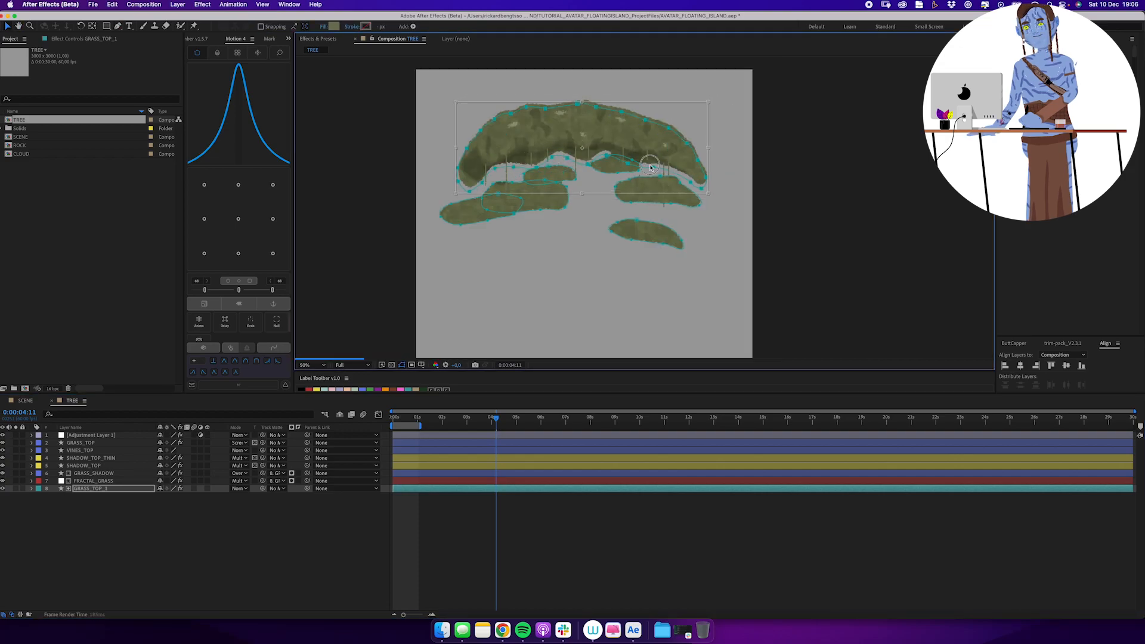
left_click_drag(639, 225, 643, 208)
Draw three straight hanging vines below the lower left foliage clump on the VINES_TOP layer.
left_click(107, 444)
left_click(105, 451)
key("g")
left_click(464, 219)
left_click(464, 238)
left_click(105, 451)
left_click(487, 214)
left_click(488, 266)
left_click(519, 206)
left_click(519, 229)
Draw a curved shadow shape along the underside of a foliage clump on the SHADOW_TOP layer.
left_click(83, 466)
scroll(485, 178, "up", 1)
left_click(90, 458)
left_click(83, 466)
left_click_drag(660, 235, 657, 232)
left_click_drag(625, 231, 613, 232)
left_click_drag(588, 236, 576, 238)
left_click_drag(551, 243, 539, 245)
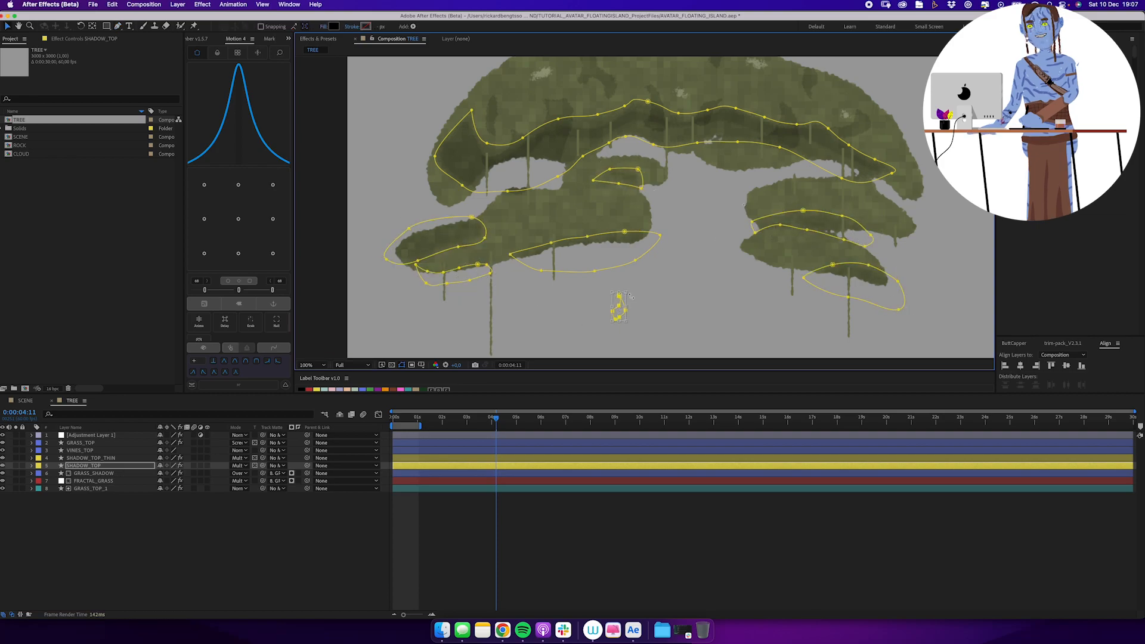
Draw thin shadow shapes across the foliage clumps on the SHADOW_TOP_THIN layer.
left_click(91, 458)
key("g")
left_click_drag(617, 180, 610, 180)
left_click(590, 184)
left_click(91, 457)
left_click_drag(790, 218, 834, 231)
left_click(91, 458)
left_click(542, 185, "alt")
Draw a closed trunk shape on a new layer, with a flared base and forked limbs reaching into the foliage.
key("super+shift+a")
left_click_drag(541, 185, 538, 121)
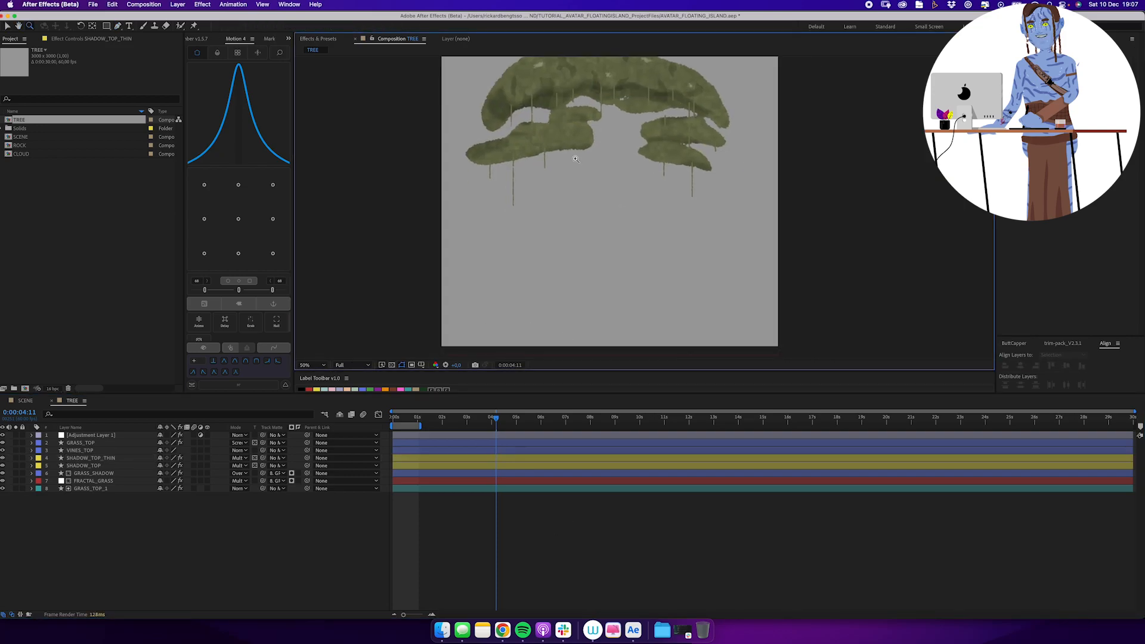
key("g")
left_click(554, 349)
left_click_drag(613, 187, 617, 185)
left_click_drag(630, 176, 633, 173)
left_click_drag(639, 163, 643, 158)
left_click_drag(655, 146, 657, 141)
left_click(659, 132)
left_click(663, 118)
left_click(665, 97)
left_click(678, 105)
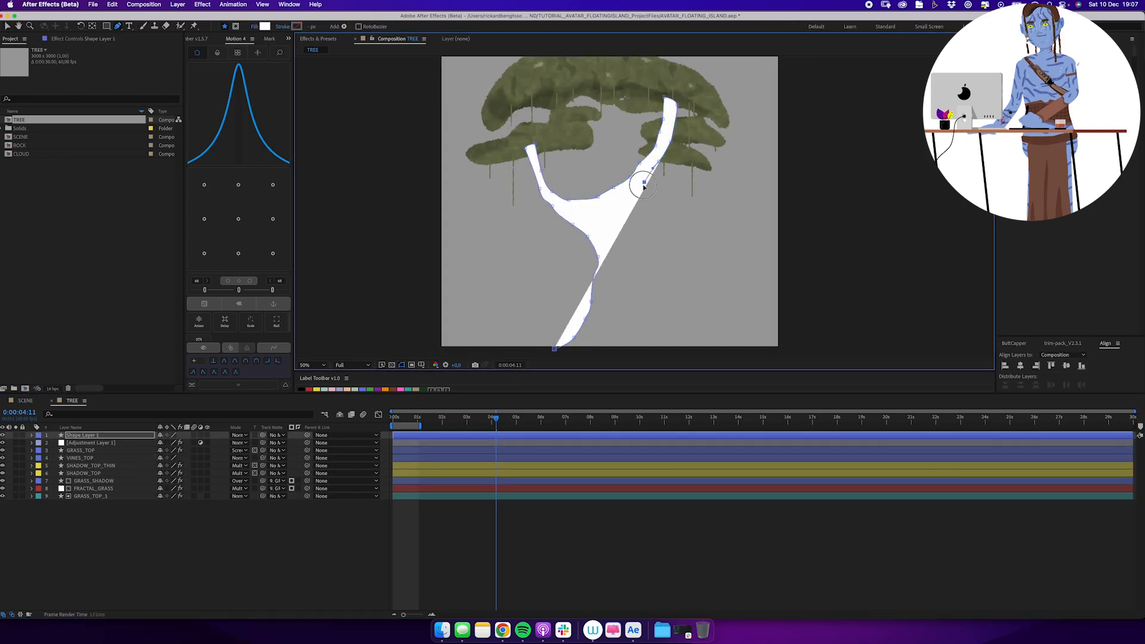
left_click(554, 349)
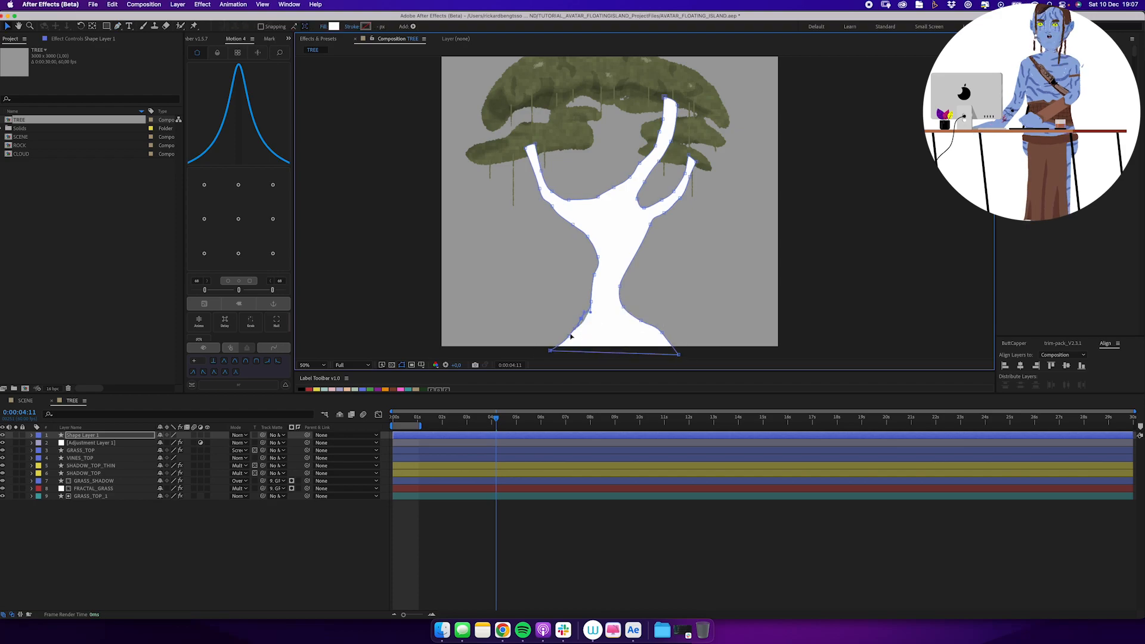
Rename the trunk layer TREE, place it beneath the foliage layers and fill it with dark brown.
left_click_drag(83, 436, 118, 515)
key("Return")
type("TREE")
key("Return")
left_click(333, 26)
left_click(211, 344)
left_click_drag(128, 302, 117, 318)
left_click(272, 241)
Draw a thin curved branch from the left foliage to the trunk on a new shape layer and stroke it dark brown.
key("super+shift+a")
left_click(553, 186)
key("g")
left_click(555, 141)
left_click_drag(569, 181, 573, 189)
left_click_drag(619, 220, 628, 224)
left_click(297, 26)
left_click(268, 284)
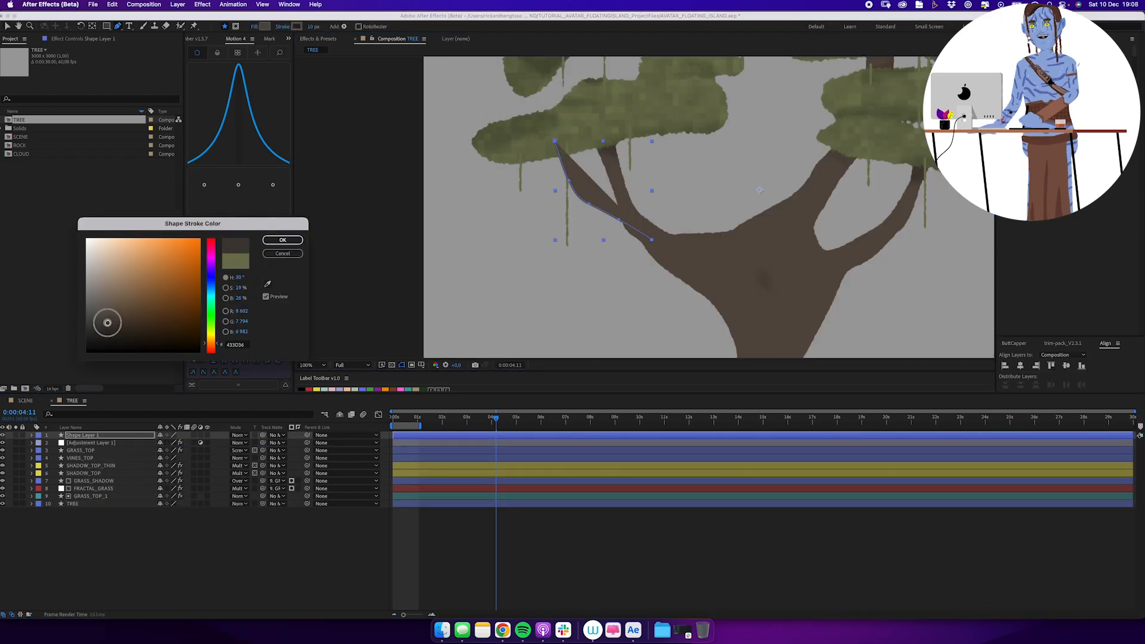
left_click(283, 239)
Remove the branch shape's fill, rename its layer TREE_DETAIL and move it beneath TREE.
left_click(255, 27)
left_click(530, 293)
left_click(601, 345)
key("Return")
type("TREE")
mouse_move(83, 435)
left_mouse_down()
mouse_move(98, 500)
mouse_move(82, 508)
left_mouse_up()
type("_DETAIL")
key("Return")
Draw curved thin branches on TREE_DETAIL linking the left limb to the foliage above it.
left_click(581, 140)
left_click(592, 167)
left_click(629, 219)
left_click(650, 230)
left_click_drag(675, 117, 641, 192)
left_click(119, 504)
left_click(733, 115)
left_click(676, 182)
left_click(120, 504)
Draw curved thin branches on TREE_DETAIL linking the right limb to the foliage above it.
left_click(708, 311)
left_click(789, 127)
left_click_drag(794, 337, 714, 299)
left_click(716, 295)
left_click(691, 293)
left_click(737, 281)
left_click(774, 254)
left_click(795, 156)
left_click(138, 504)
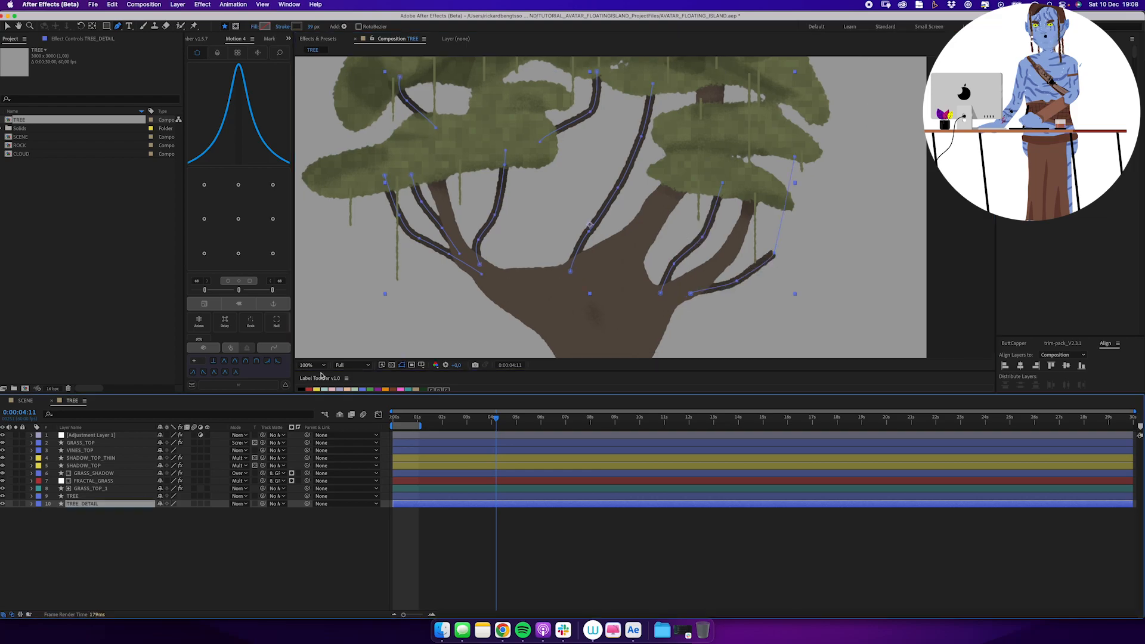
Add more thin branches to TREE_DETAIL in the middle of the crown and beside the left limb.
left_click(629, 253)
left_click(585, 188)
left_click(579, 154)
left_click(128, 505)
left_click(449, 217)
left_click(472, 159)
left_click(129, 504)
Add two more curved branches to TREE_DETAIL beside the right limbs.
left_click(657, 223)
left_click(747, 194)
left_click(128, 505)
left_click(764, 142)
left_click_drag(787, 264, 774, 253)
left_click(129, 505)
scroll(656, 217, "down", 1)
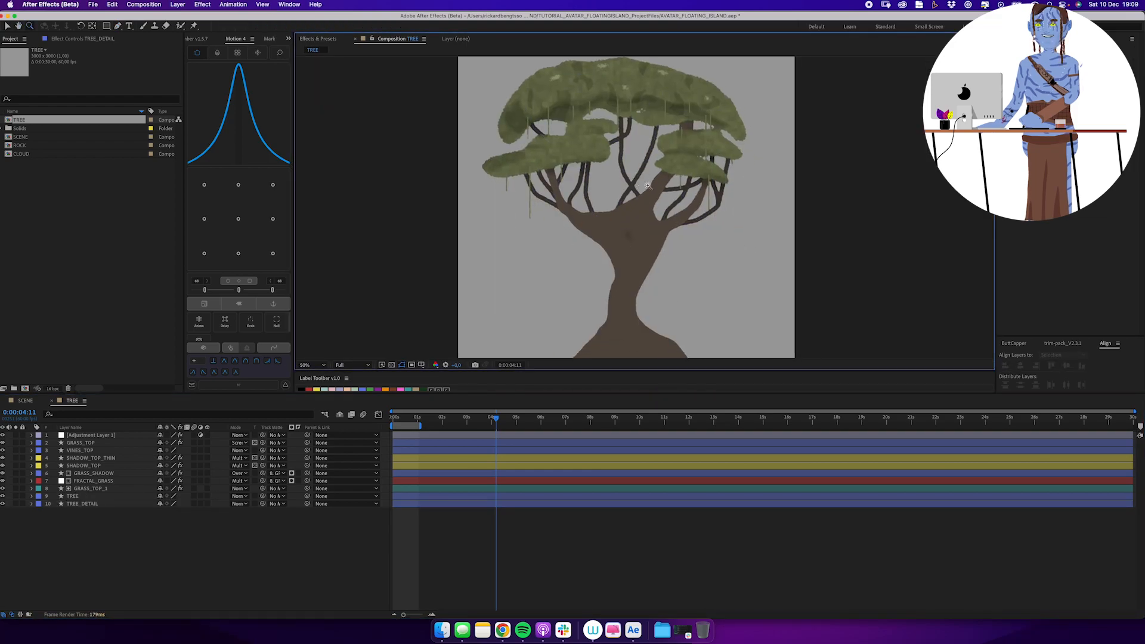
Draw a curved branch from the left foliage to the trunk on a new shape layer above TREE named TREE_DETAIL_2.
scroll(644, 209, "up", 1)
left_click(495, 173)
left_click(500, 213)
left_click(548, 277)
left_click(563, 311)
left_click_drag(90, 436, 101, 501)
key("Return")
type("TREE_DETAIL_2")
key("Return")
Change the stroke colour of the TREE_DETAIL_2 branch to a slightly lighter brown.
left_click(297, 27)
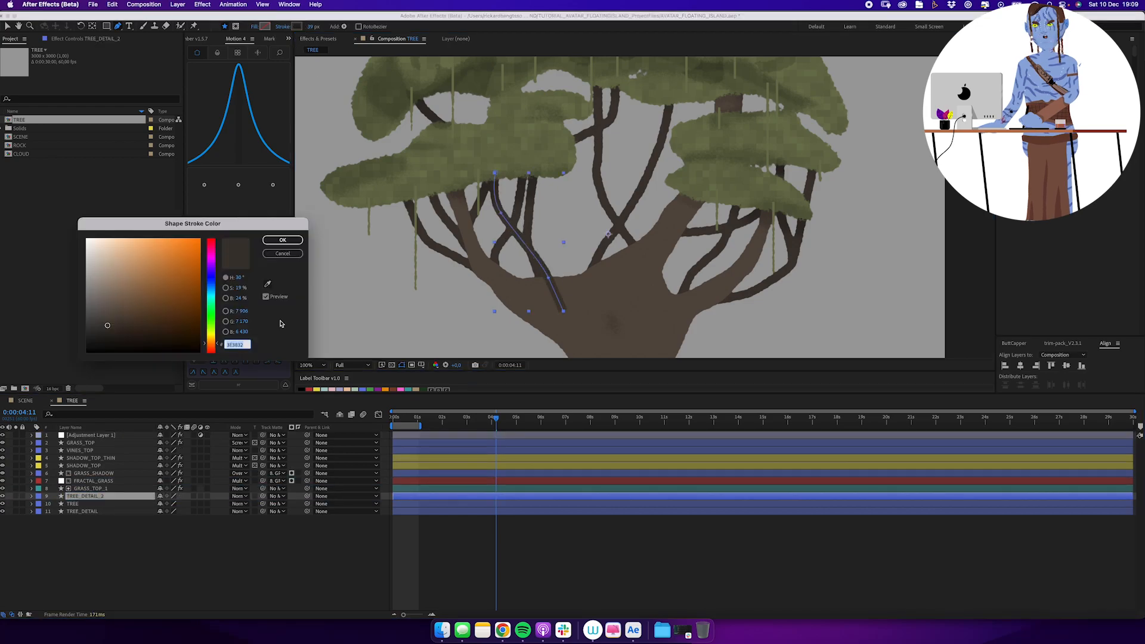
left_click(110, 314)
left_click(286, 239)
Draw curved branches on TREE_DETAIL_2 through the middle of the crown and from the trunk towards the right foliage.
left_click(663, 88)
left_click(615, 270)
left_click(541, 117)
left_click(547, 203)
left_click(592, 301)
left_click(659, 245)
left_click_drag(747, 201, 759, 181)
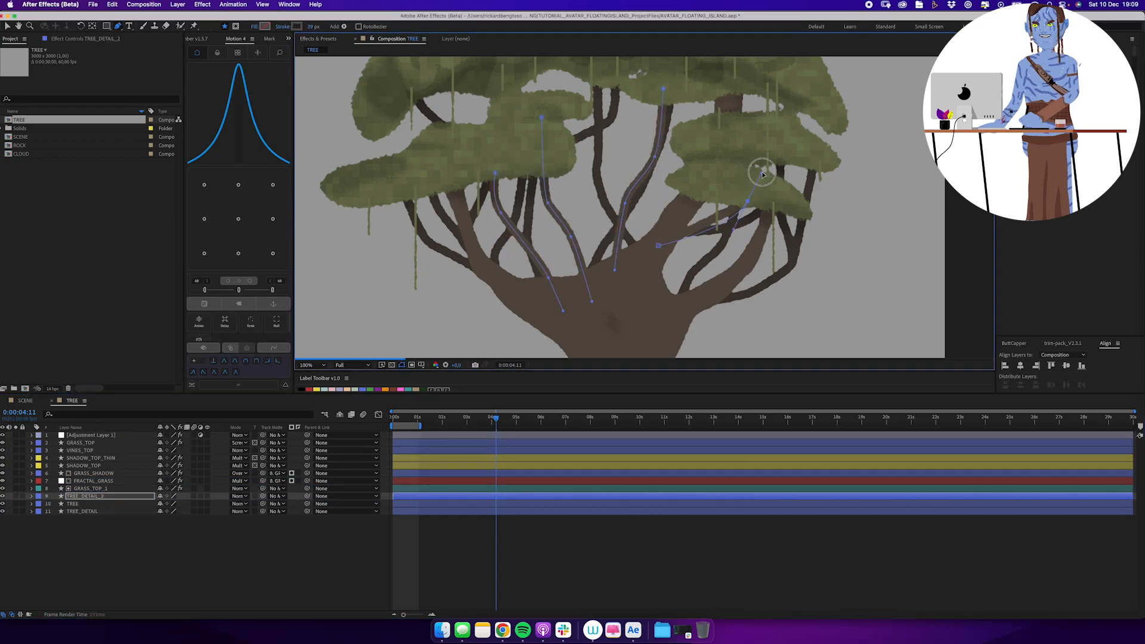
Add more TREE_DETAIL_2 branches beside the left limb and in the upper middle of the crown.
left_click(380, 195)
mouse_move(634, 150)
left_mouse_down()
mouse_move(642, 161)
mouse_move(617, 151)
mouse_move(592, 165)
left_mouse_up()
left_click(99, 496)
key("g")
left_click(636, 83)
Draw an upright curved branch on TREE_DETAIL_2 between the right limb and the foliage above it.
left_click(99, 496)
mouse_move(737, 273)
left_mouse_down()
mouse_move(631, 255)
mouse_move(604, 219)
left_mouse_up()
key("g")
left_click(614, 263)
left_click(603, 191)
key("v")
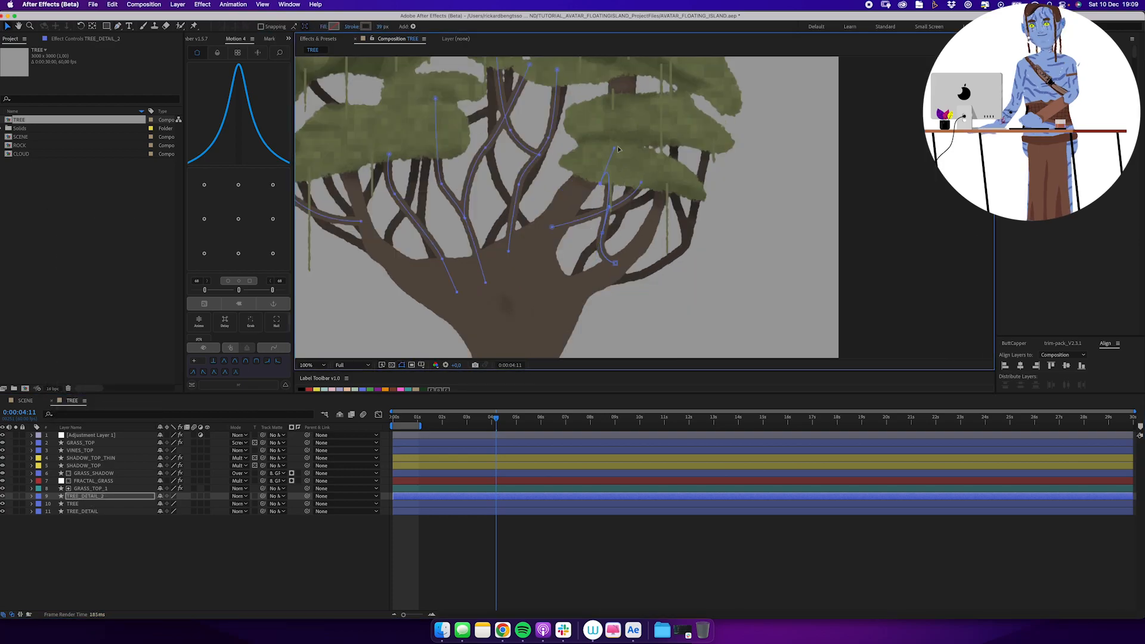
Draw a closed shape on a new shape layer covering the left side of the trunk down past its base.
key("comma")
key("F2")
left_click(509, 244)
left_click(536, 249)
left_click(564, 261)
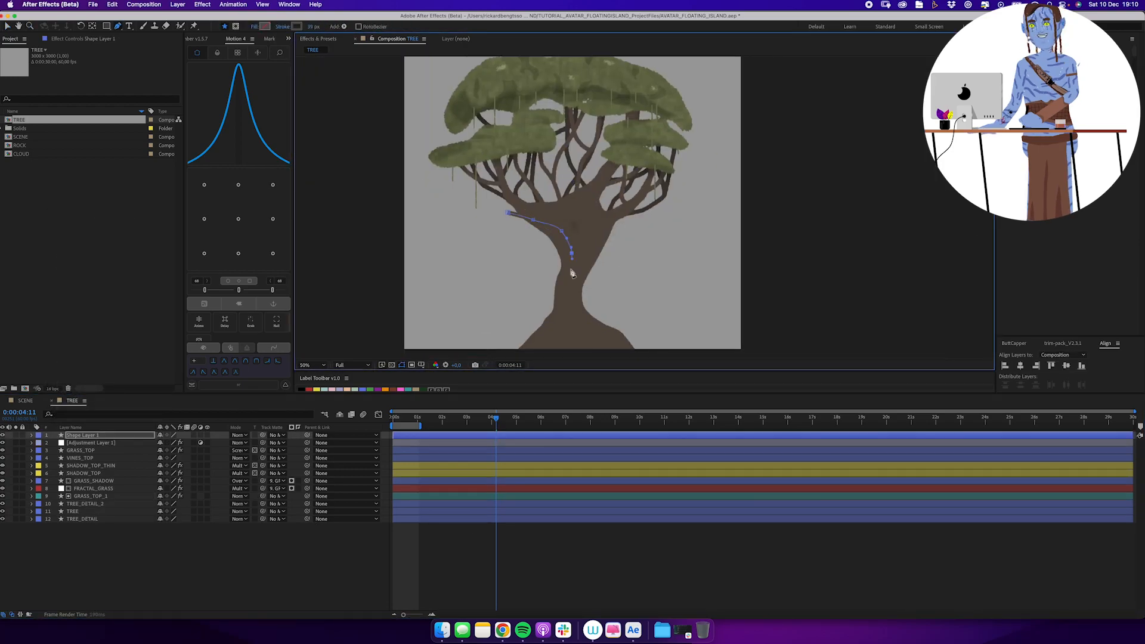
left_click(575, 283)
left_click(570, 311)
left_click(482, 323)
left_click(478, 245)
left_click(510, 168)
Give the trunk shape a black fill without a stroke, place its layer above TREE_DETAIL_2 and name it TREE_SHD.
left_click(255, 26)
left_click(283, 27)
left_click_drag(126, 436, 126, 499)
key("Return")
type("TR")
Draw a closed black shape on TREE_SHD along the underside of the right limb and the right edge of the trunk.
left_click(664, 142)
left_click_drag(635, 163, 623, 168)
left_click_drag(601, 178, 596, 187)
left_click_drag(590, 206, 590, 219)
left_click(592, 236)
left_click(639, 254)
left_click(665, 142)
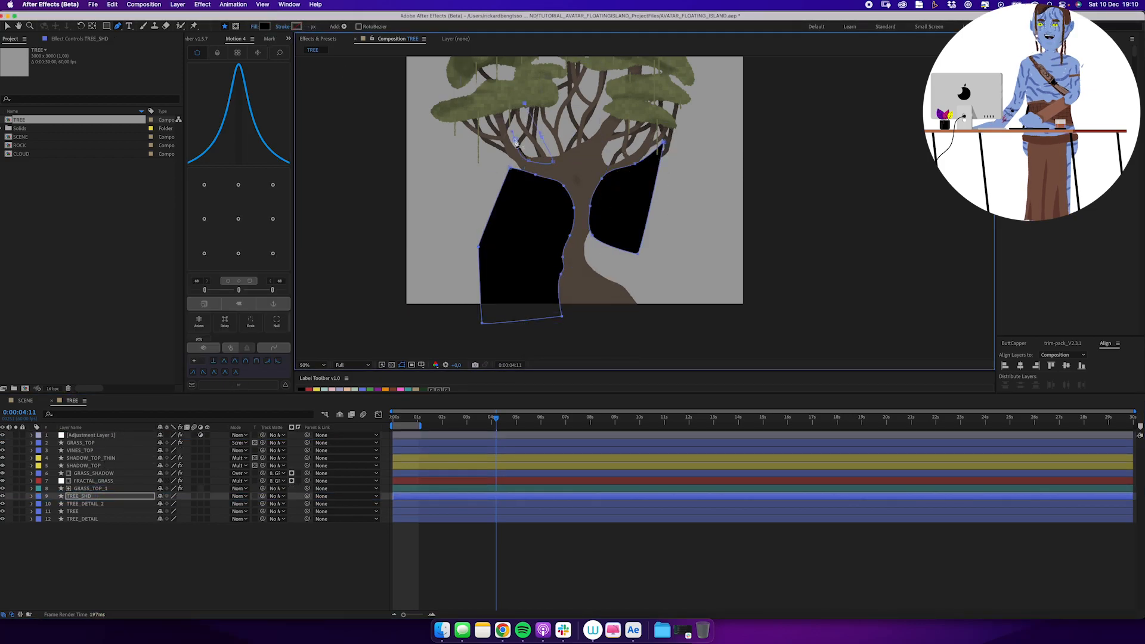
Add black shadow shapes to TREE_SHD between the left limbs and among the branches in the middle of the crown.
left_click_drag(514, 134, 515, 128)
left_click(525, 104)
key("period")
left_click_drag(537, 119, 660, 306)
left_click(597, 93)
left_click_drag(640, 142, 670, 150)
left_click_drag(696, 155, 717, 127)
left_click_drag(624, 209, 603, 138)
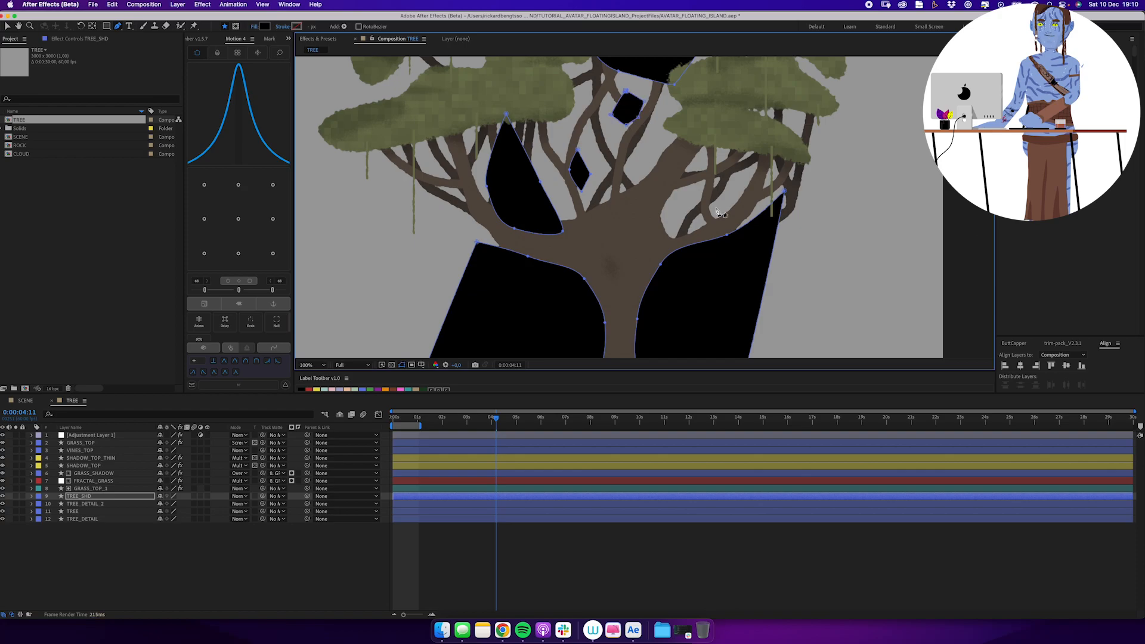
Draw a rounded black shadow shape on TREE_SHD in the fork between the right limbs.
left_click(682, 188)
left_click_drag(659, 196, 653, 200)
left_click_drag(636, 221, 637, 230)
left_click(657, 245)
left_click(684, 220)
left_click(683, 189)
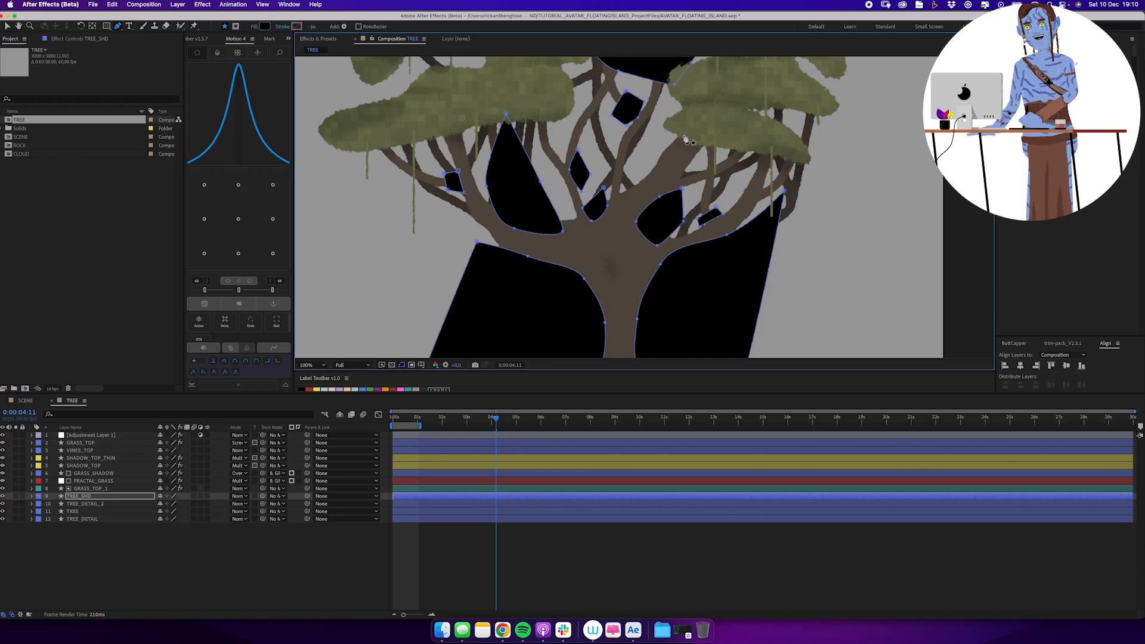
Preserve underlying transparency on TREE_SHD so it shades only the tree, and set its opacity to 30%.
scroll(624, 239, "down", 5)
left_click(611, 219)
left_click(254, 496)
key("comma")
key("t")
left_click(163, 504)
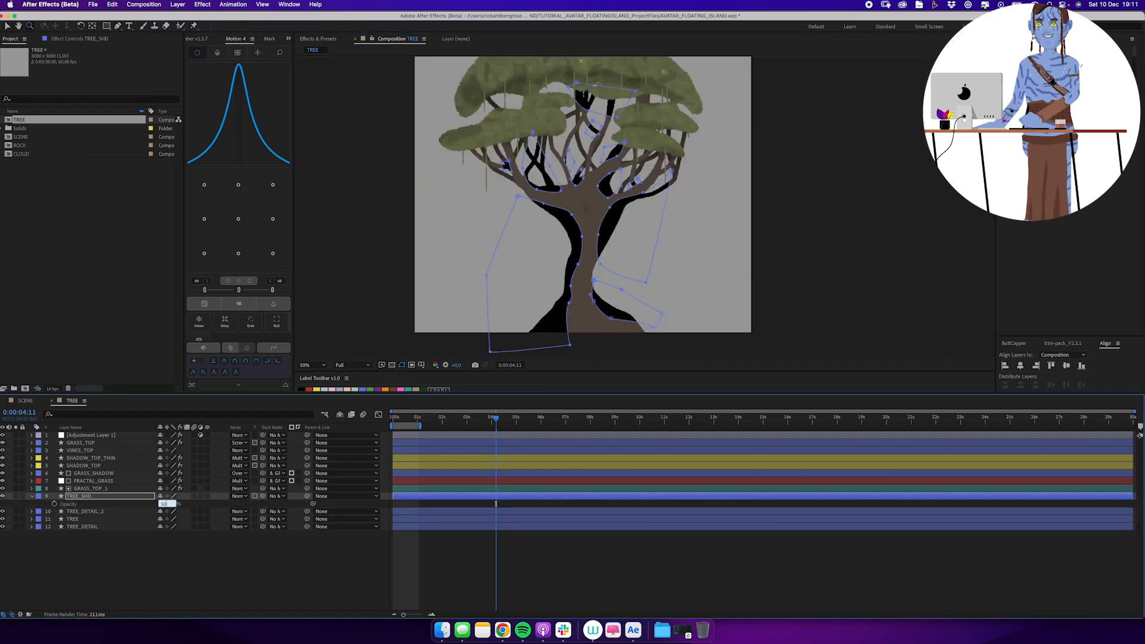
type("30")
key("Return")
left_click_drag(636, 203, 636, 255)
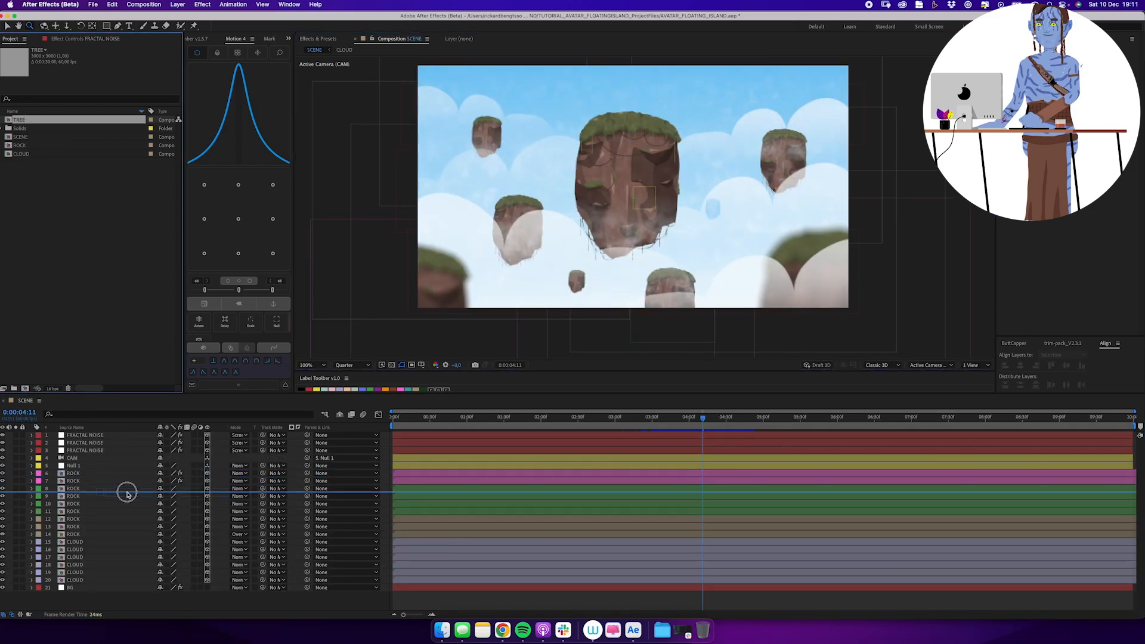
Set the TREE layer's anchor point to its bottom centre in SCENE, place it on top of the large rock and scale it down.
left_click(239, 253)
left_click_drag(630, 158, 605, 106)
left_click_drag(182, 504, 179, 506)
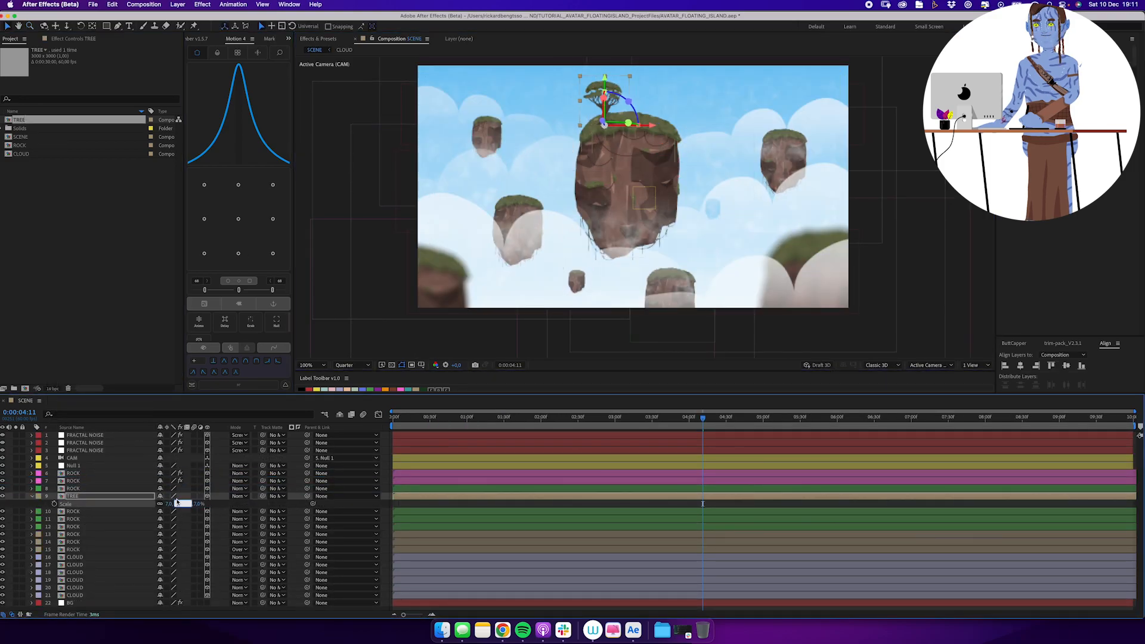
Move TREE below the green ROCK layers, then duplicate it and place a rescaled copy beside it on the large rock.
left_click_drag(85, 499, 84, 529)
key("z")
left_click(635, 118)
key("super+d")
key("s")
left_click(177, 527)
left_click_drag(588, 206, 683, 239)
Duplicate the tree twice more on the large rock and set the newest copy's scale to -5 to mirror it.
key("super+d")
Duplicate a tree, place the copy on the smaller rock to the left and set its scale to -10.
key("super+d")
key("s")
left_click(170, 528)
type("5")
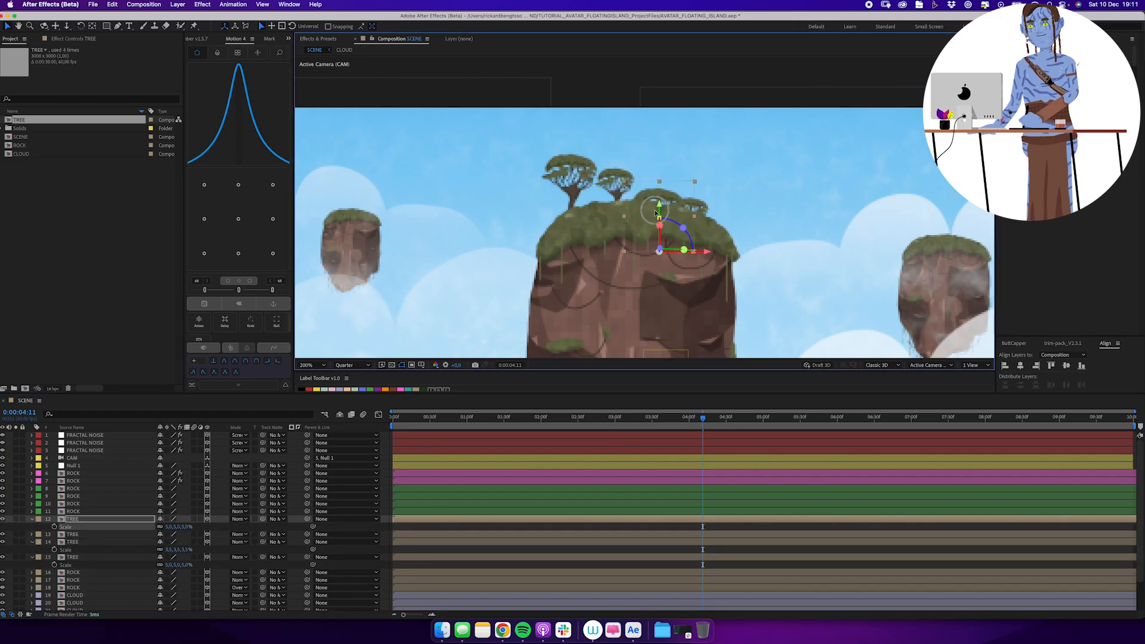
left_click(171, 528)
type("-5")
key("Return")
Give all the TREE layers a blue label and parent them to the large rock's ROCK layer.
key("super+a")
key("u")
left_click(403, 520)
left_click(403, 542, "shift")
left_click(362, 390)
left_click_drag(307, 519, 292, 513)
key("super+d")
left_click_drag(680, 74, 439, 191)
key("s")
left_click(173, 527)
type("-10")
Find the smaller left rock's layer, move the new TREE directly below it and parent the tree to that rock.
left_click(428, 565)
left_click(413, 497)
left_click(412, 504)
left_click(82, 557)
left_click(80, 519)
left_click(79, 511)
left_click(78, 503)
left_click_drag(78, 519, 77, 508)
left_click_drag(307, 511, 300, 504)
scroll(471, 234, "down", 5)
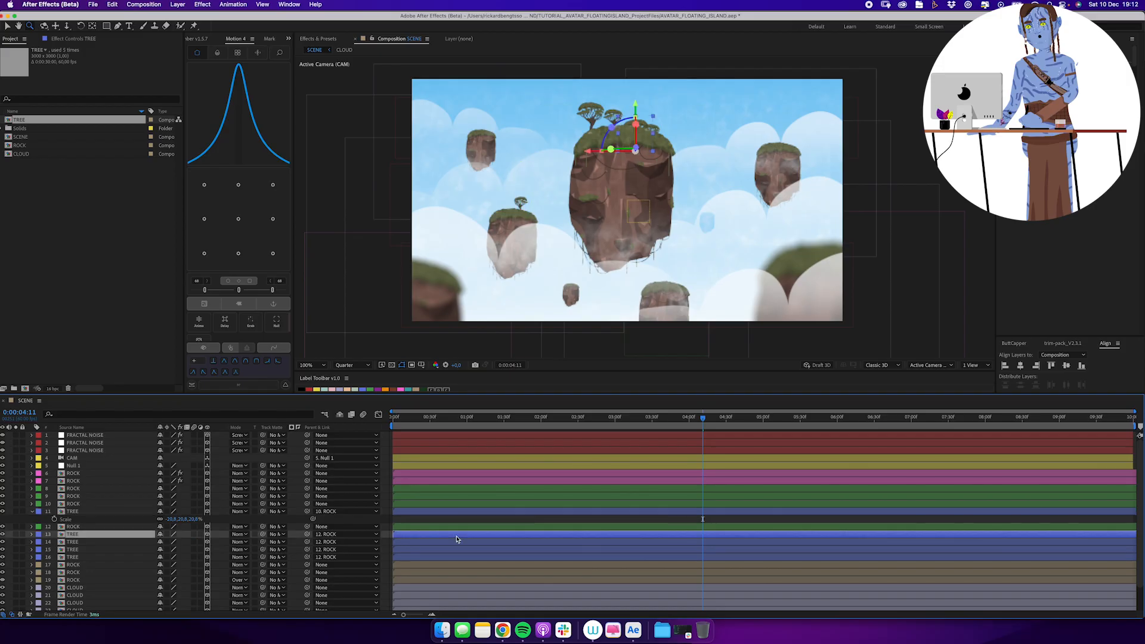
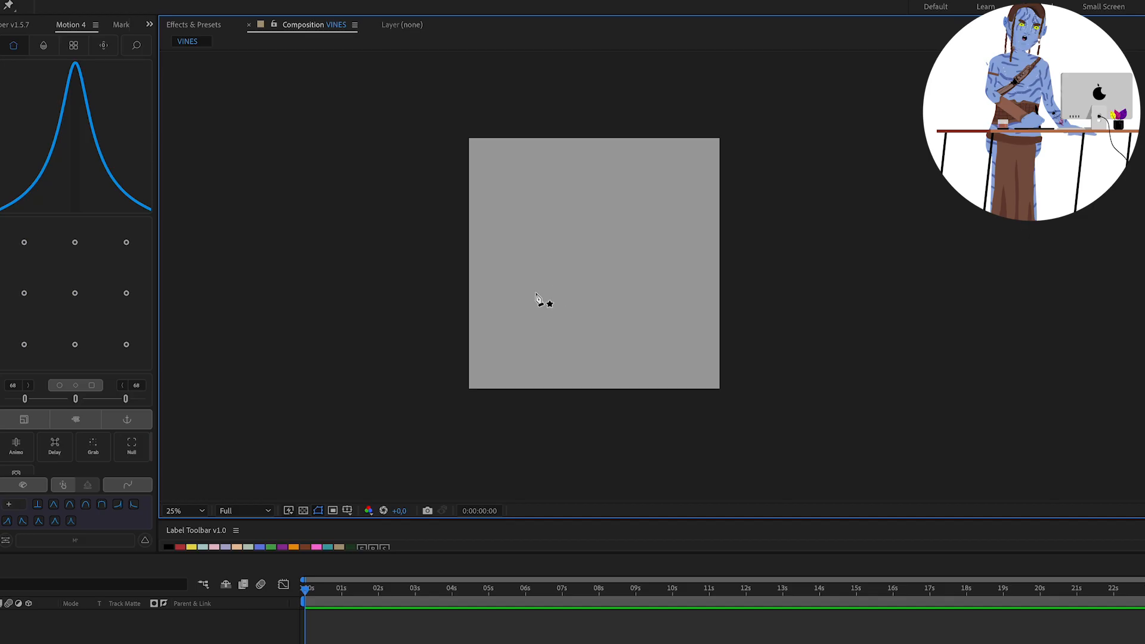
Draw an upward-curving vine across the VINES composition with no fill and a dark brown stroke 140 px wide.
left_click_drag(713, 177, 751, 70)
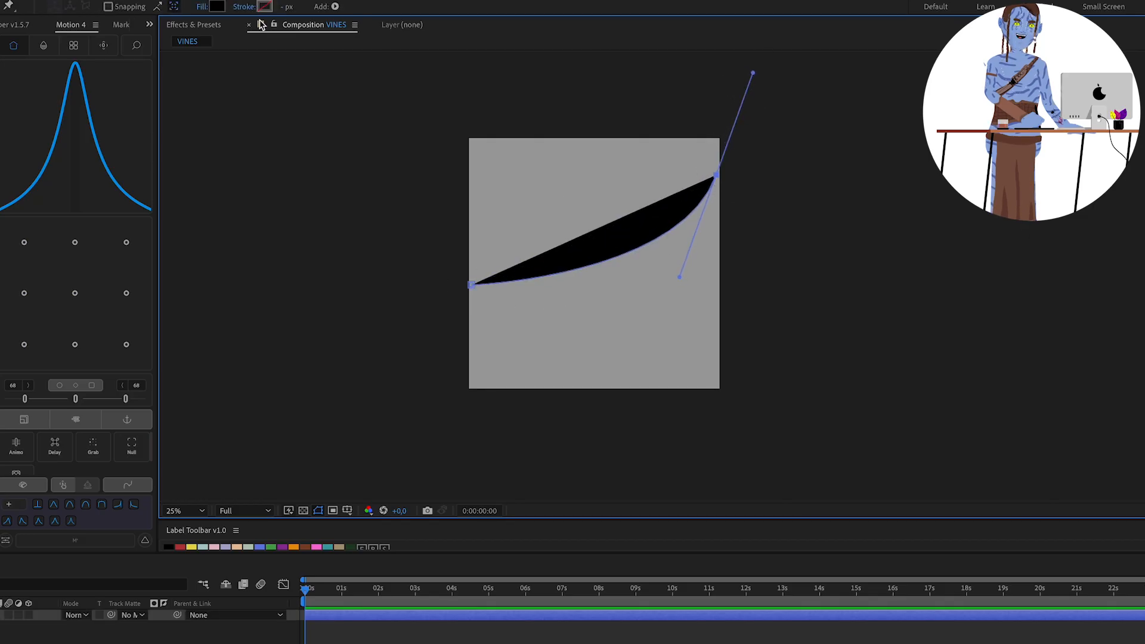
left_click(264, 6)
key("Return")
left_click(203, 6)
left_click(510, 406)
key("Return")
left_click_drag(285, 7, 297, 6)
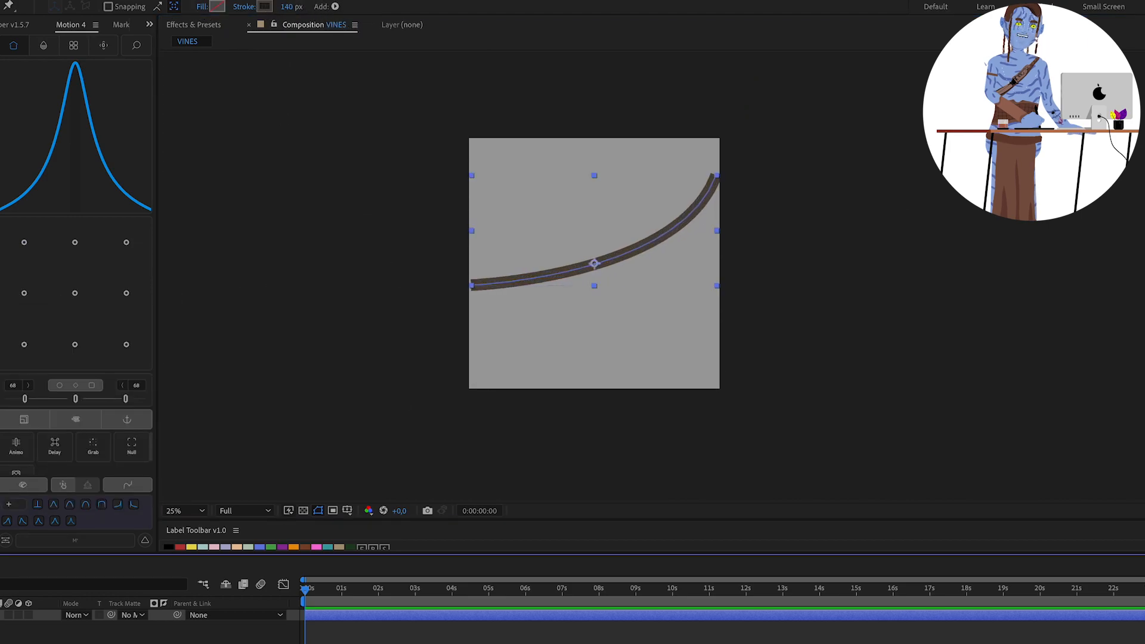
Draw a second curved vine just below the first and set the vines' stroke width to 60 px.
key("g")
left_click(475, 297)
left_click_drag(700, 236, 719, 210)
left_click(6, 615)
left_click_drag(289, 7, 248, 14)
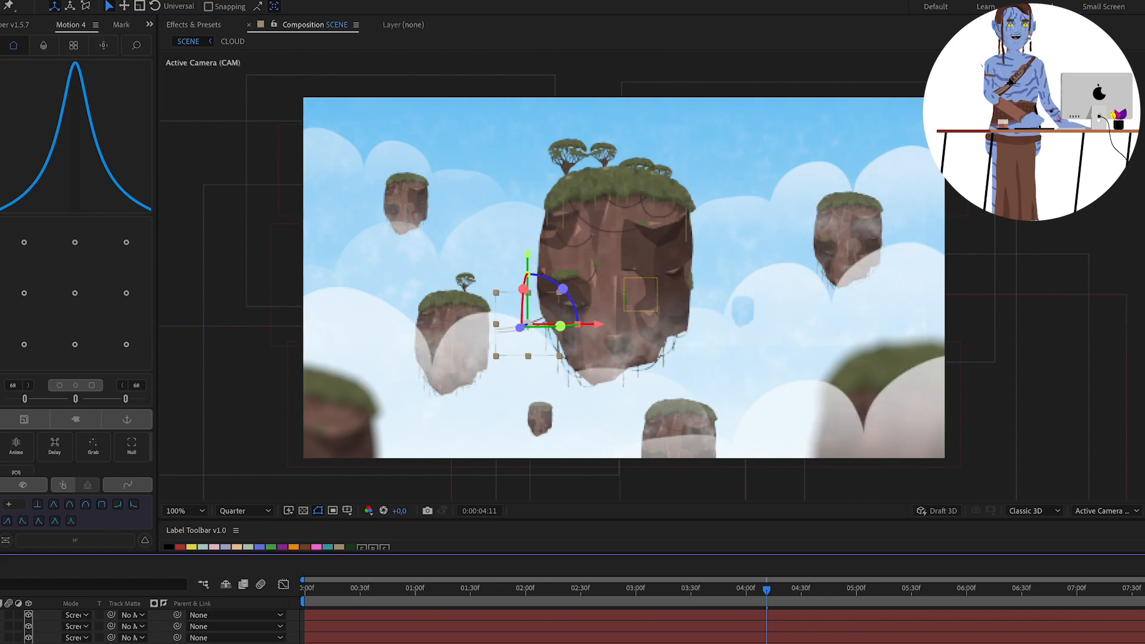
Open the VINES composition placed beside the large rock in the scene and leave no layer selected.
scroll(394, 395, "up", 1)
scroll(631, 273, "down", 1)
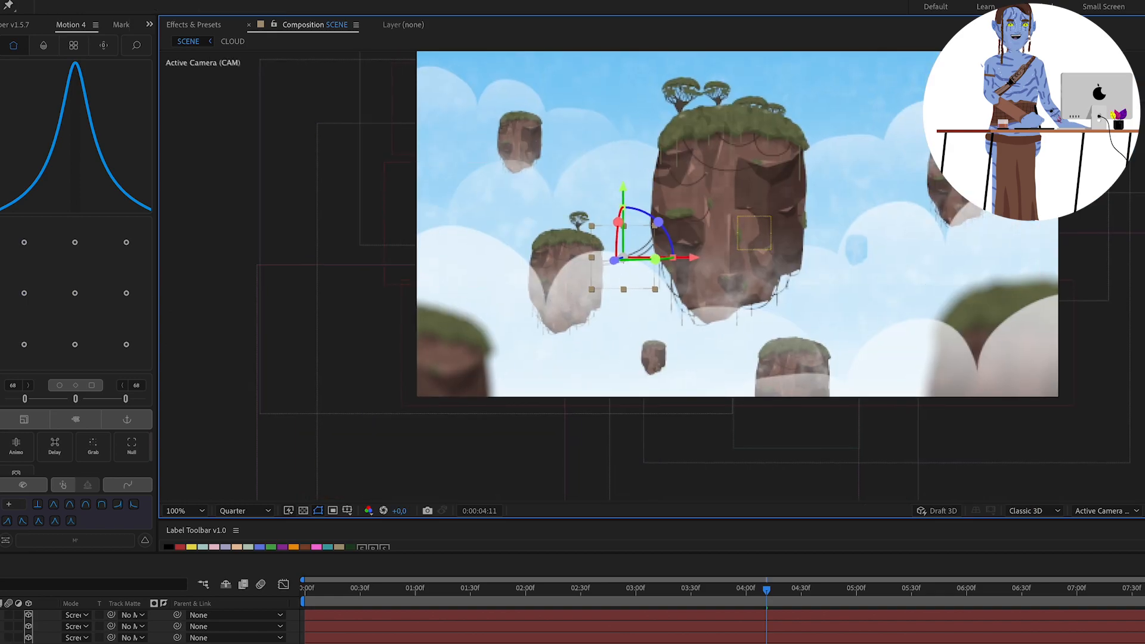
double_click(632, 257)
key("super+a")
left_click_drag(662, 262, 644, 274)
key("super+shift+a")
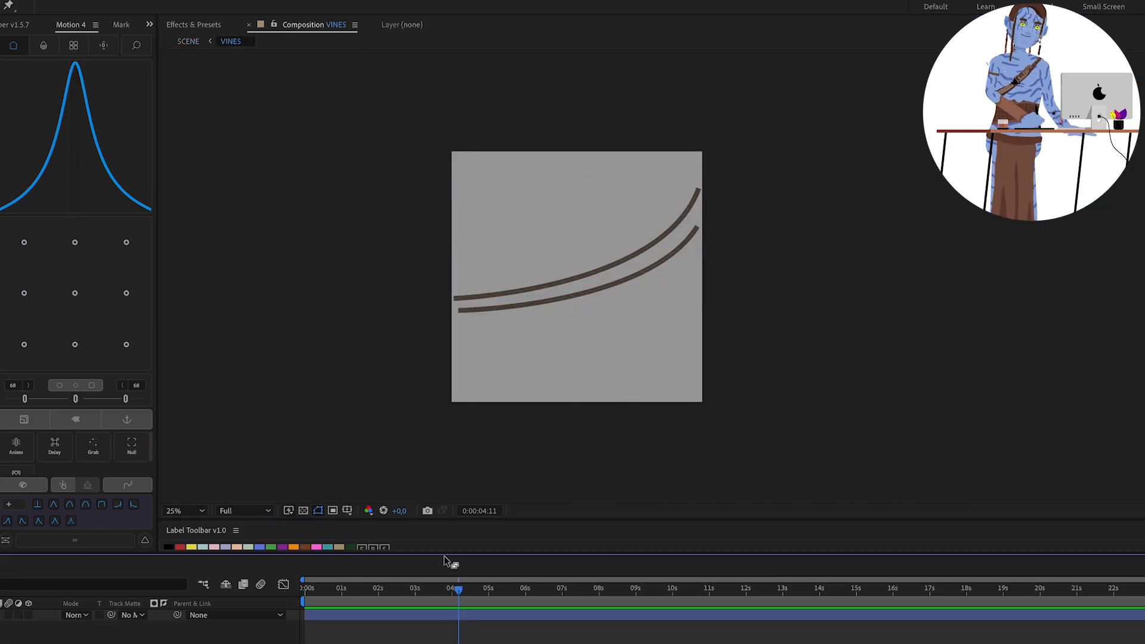
Draw a deeply sagging vine beneath the two thick vines on a new layer and give it a darker stroke colour.
key("g")
left_click(463, 297)
left_click_drag(551, 348, 566, 349)
left_click(162, 6)
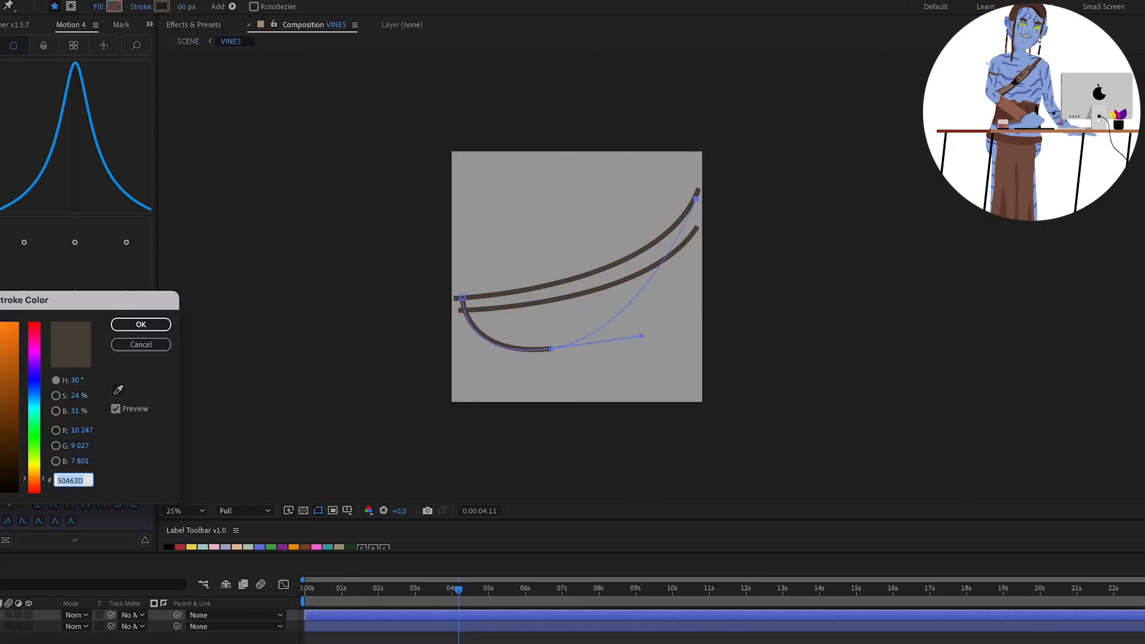
key("Return")
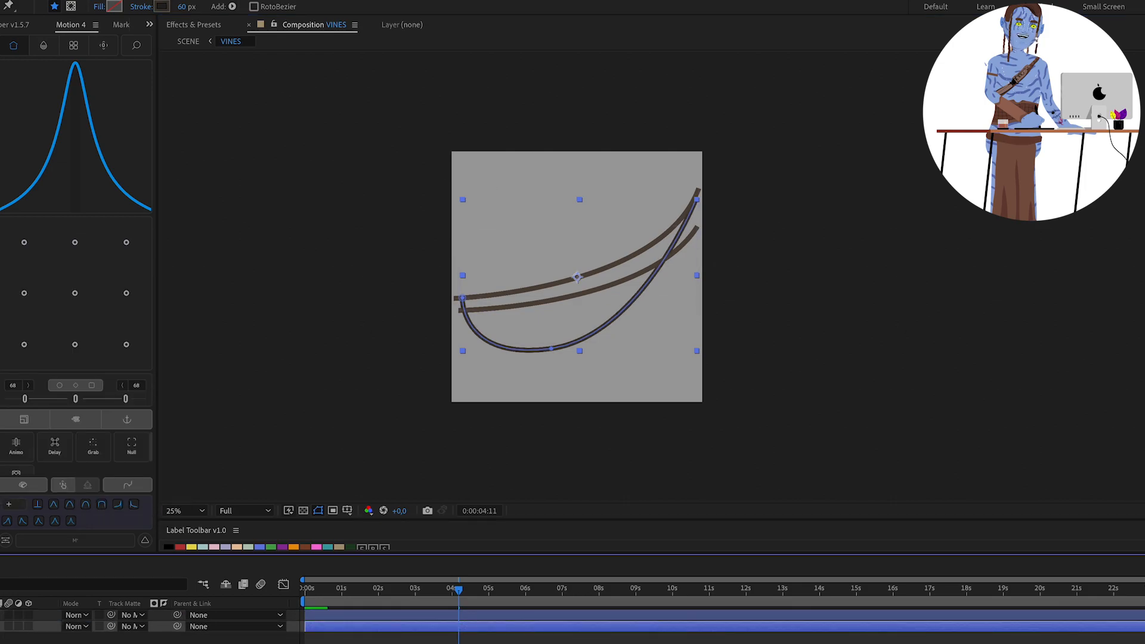
Add a second, shallower sagging vine to the back vines layer and set its stroke width to 30 px.
left_click(480, 297)
left_click_drag(691, 244, 743, 105)
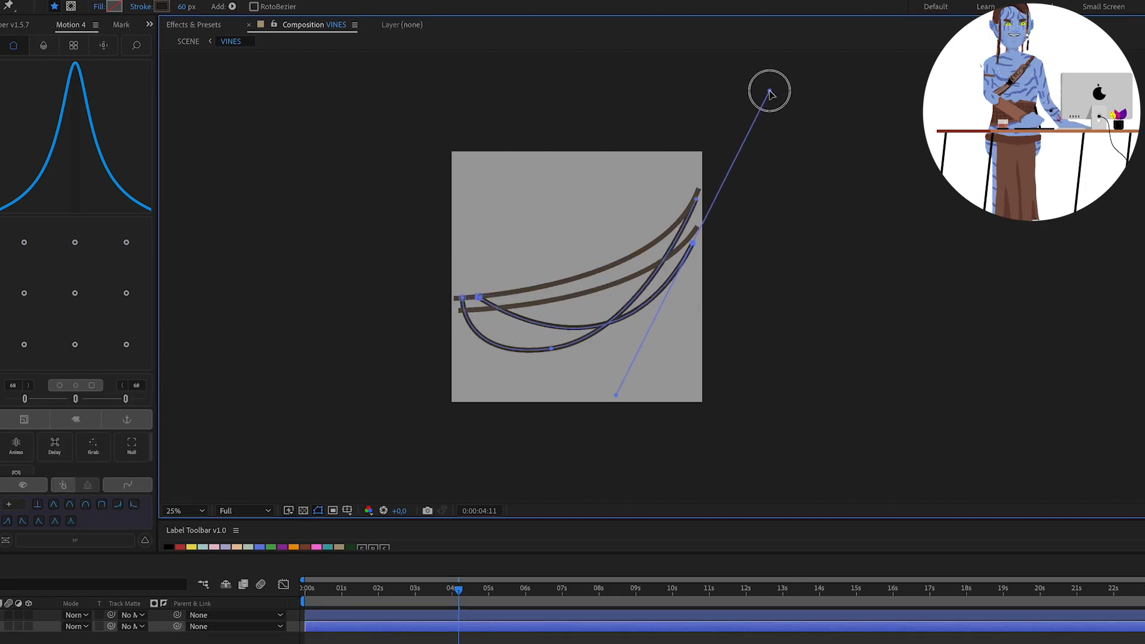
left_click(36, 626)
left_click(182, 7)
type("30")
key("Return")
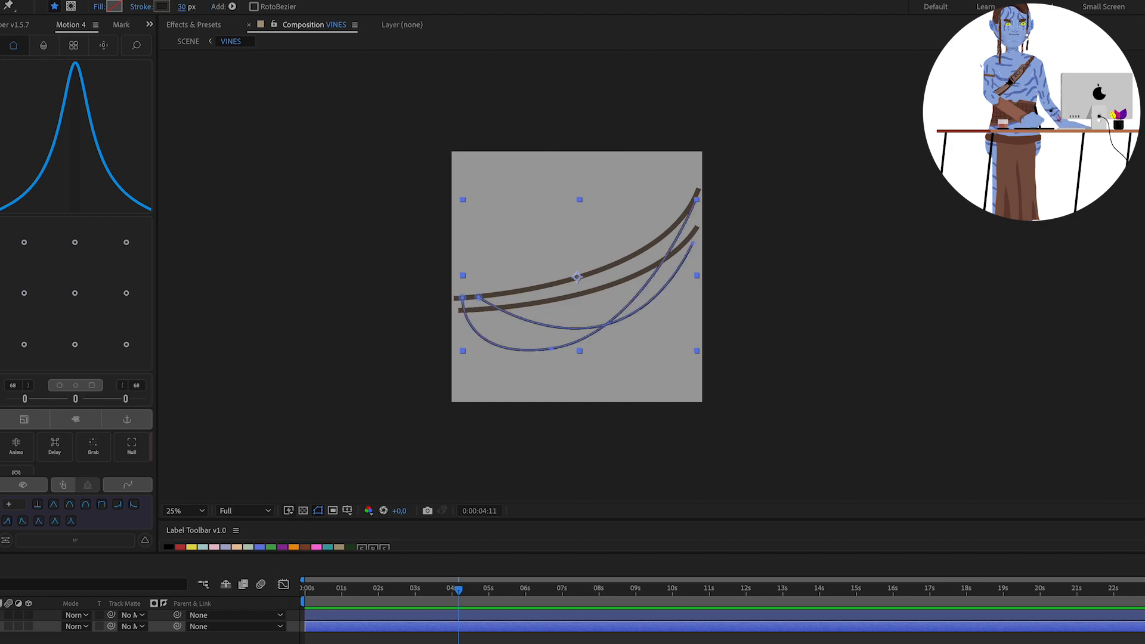
left_click(178, 640)
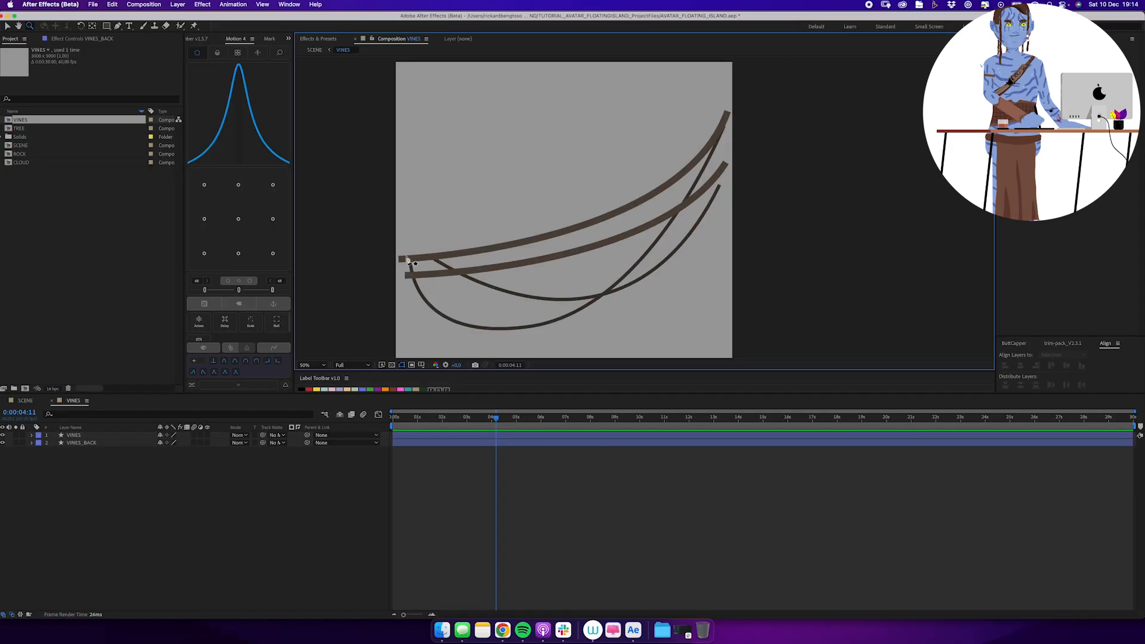
Draw irregular moss patches over the ends and middle of the thick vines on a new shape layer.
left_click(402, 255)
left_click(424, 262)
left_click(451, 255)
left_click(477, 249)
left_click(493, 241)
left_click(455, 245)
left_click(426, 248)
left_click(402, 255)
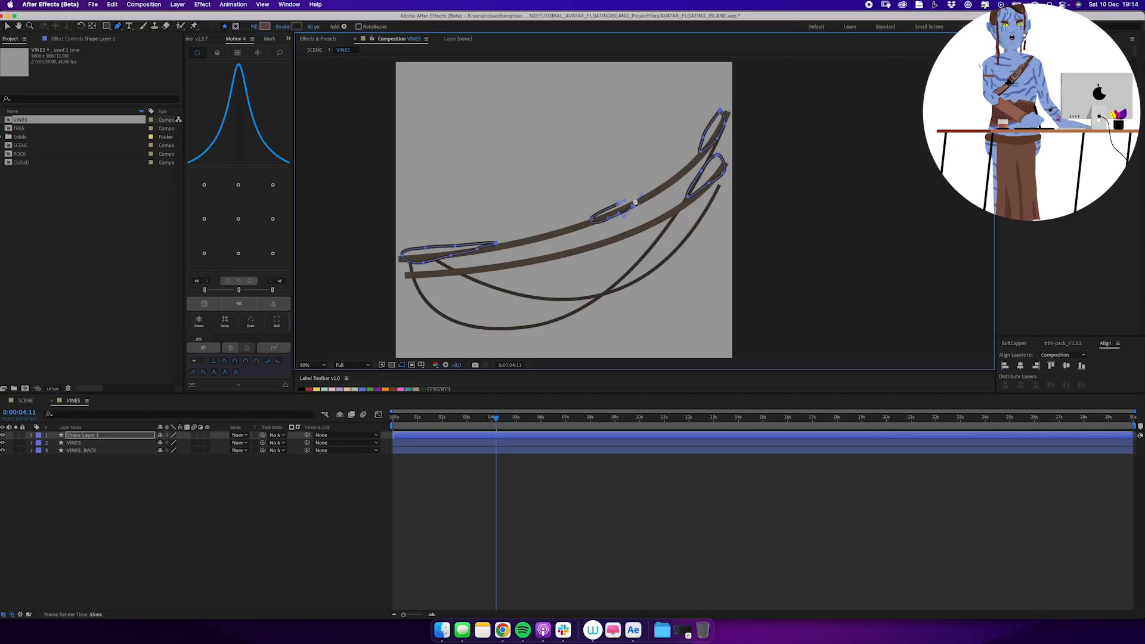
left_click(619, 203)
Give the moss patches a dark green fill and remove their stroke.
left_click(266, 26)
left_click(123, 317)
left_click(282, 240)
left_click(282, 26)
left_click(529, 293)
key("Return")
Draw straight vertical strands of varying length hanging from the thick vines on one new shape layer.
left_click(458, 251)
left_click(453, 303, "shift")
left_click(140, 435)
left_click(600, 216)
left_click(598, 286, "shift")
left_click(140, 436)
left_click(559, 233)
left_click(558, 286, "shift")
left_click(142, 436)
left_click(630, 204)
left_click(630, 223, "shift")
Set the hanging strands' stroke to a green colour with a width of 20 px.
left_click(140, 435)
left_click(297, 27)
left_click(269, 283)
left_click(282, 240)
left_click(312, 26)
type("20")
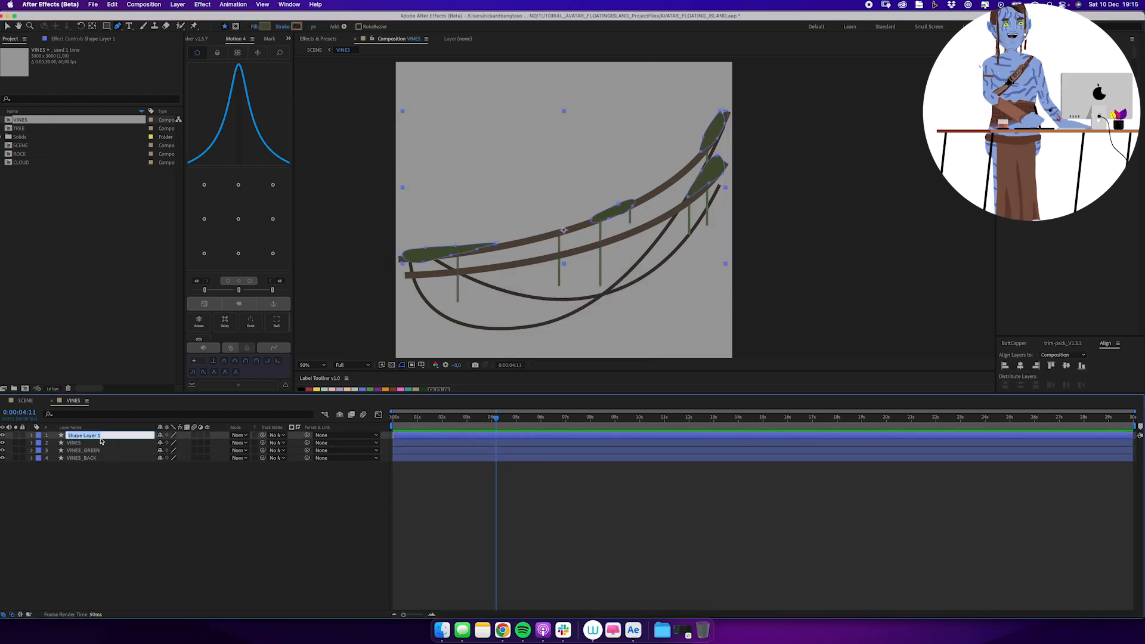
left_click(393, 470)
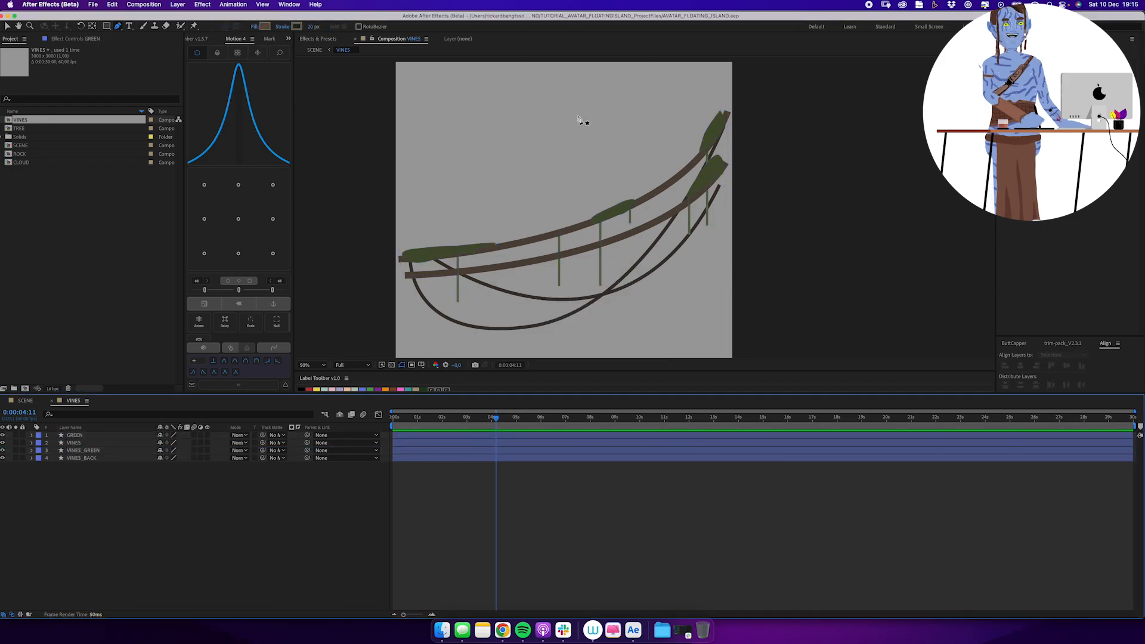
Draw angular shadow shapes across the vines on a new shape layer.
left_click(446, 277)
left_click(518, 268)
left_click(505, 307)
left_click(445, 277)
left_click(585, 239)
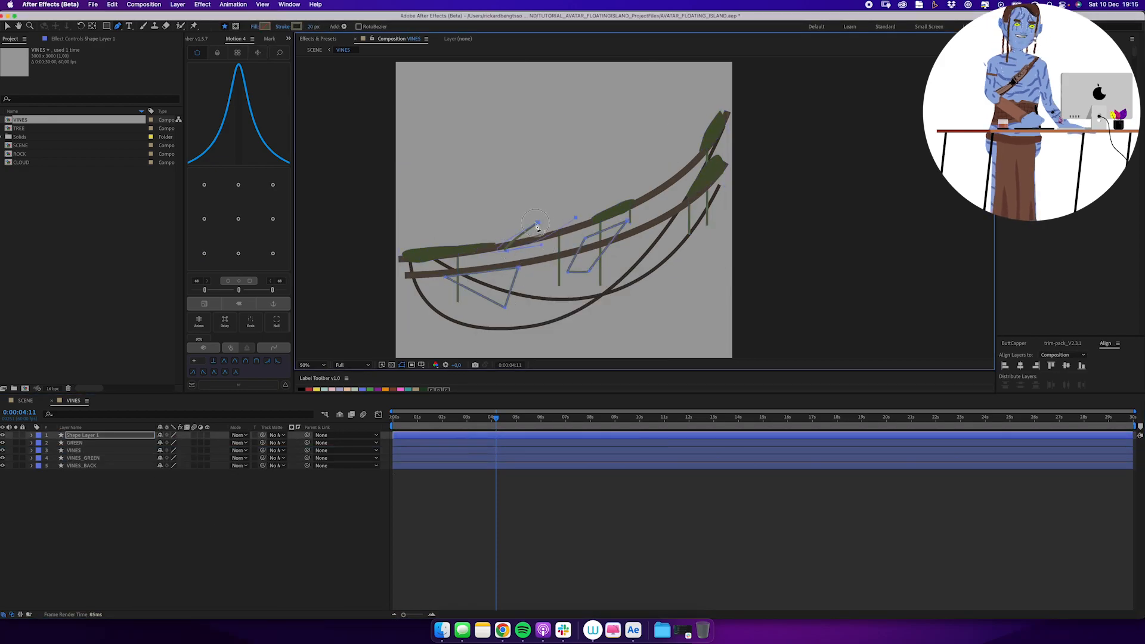
left_click(648, 262)
Give the vine shadow shapes a dark fill without a stroke.
left_click(132, 436)
left_click(296, 26, "alt")
left_click(264, 26)
left_click(282, 240)
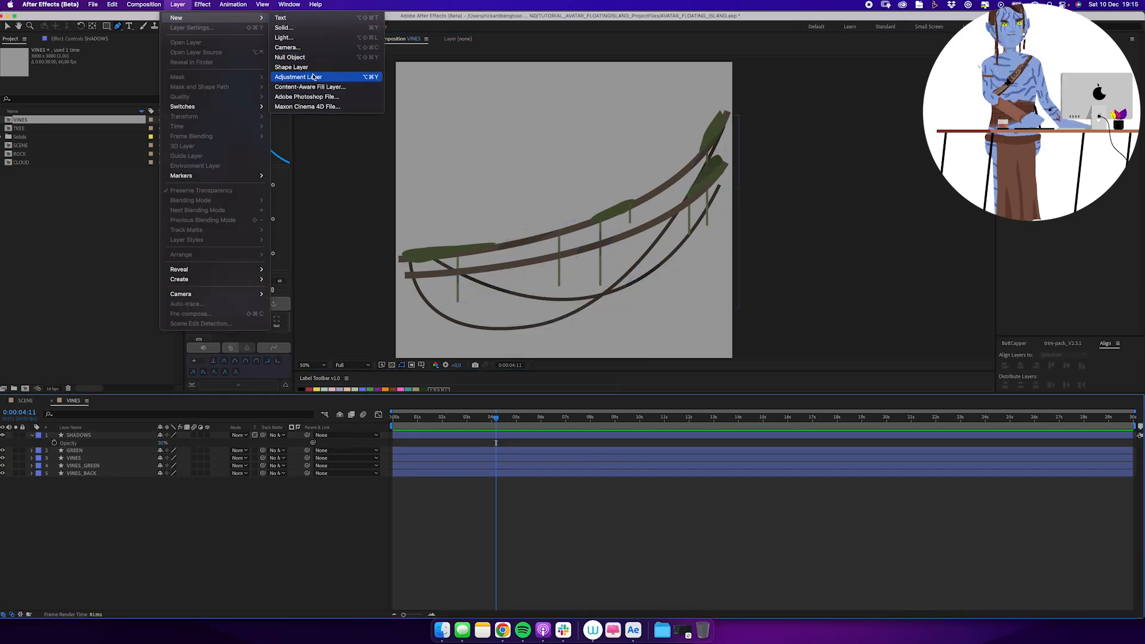
left_click(409, 56)
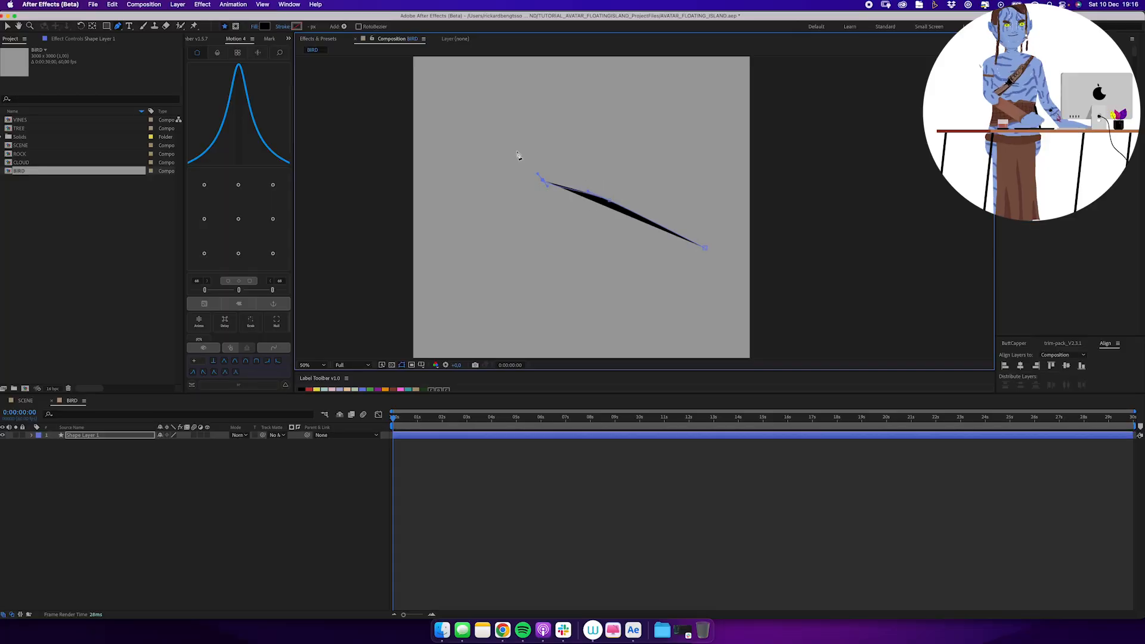
Draw a black bird silhouette with a rounded head and pointed tail in the BIRD composition and refine its belly curve.
left_click_drag(499, 134, 479, 137)
left_click_drag(465, 188, 466, 220)
left_click_drag(511, 267, 537, 278)
left_click_drag(637, 279, 687, 249)
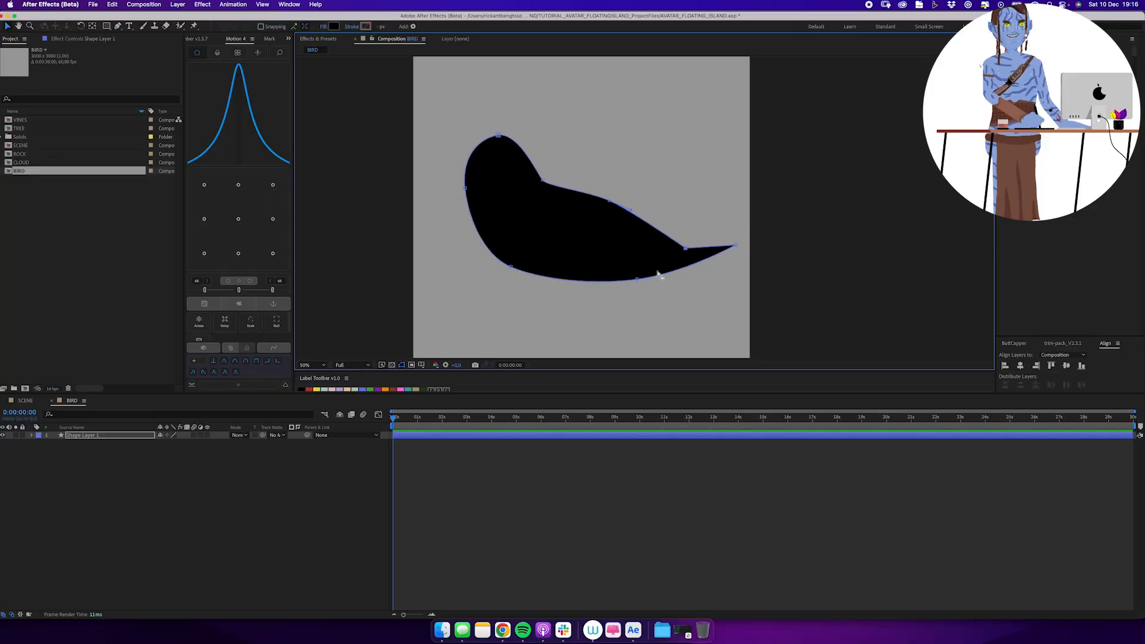
left_click(650, 277, "super")
left_click_drag(637, 279, 655, 283)
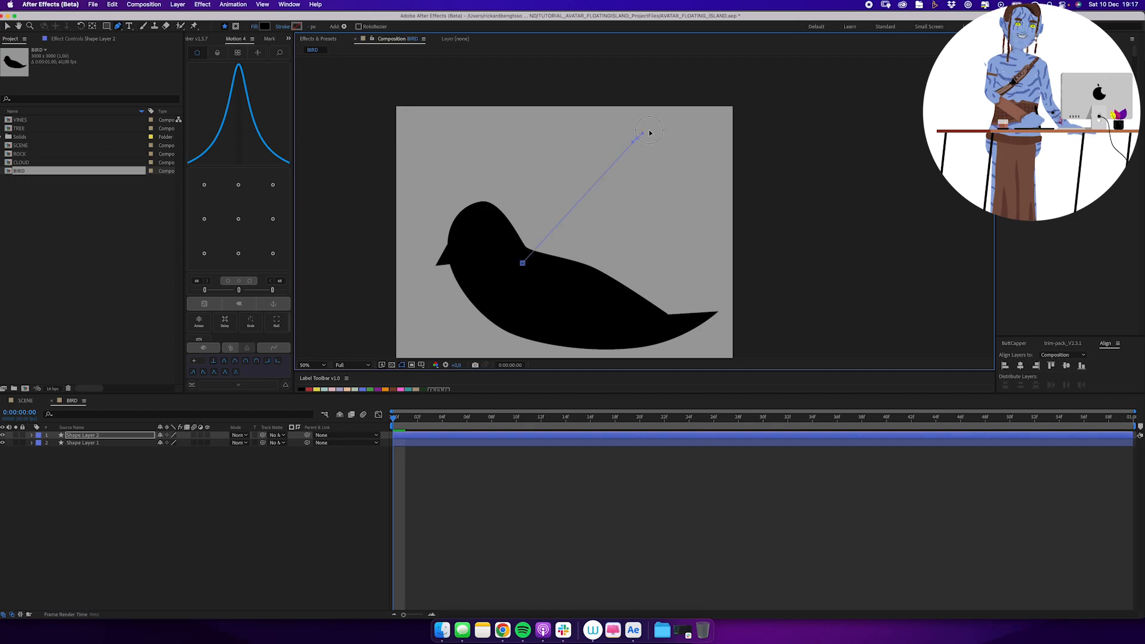
Draw a raised, pointed black wing rising from the bird's back on a separate layer.
left_click_drag(651, 228, 644, 271)
left_click(522, 263)
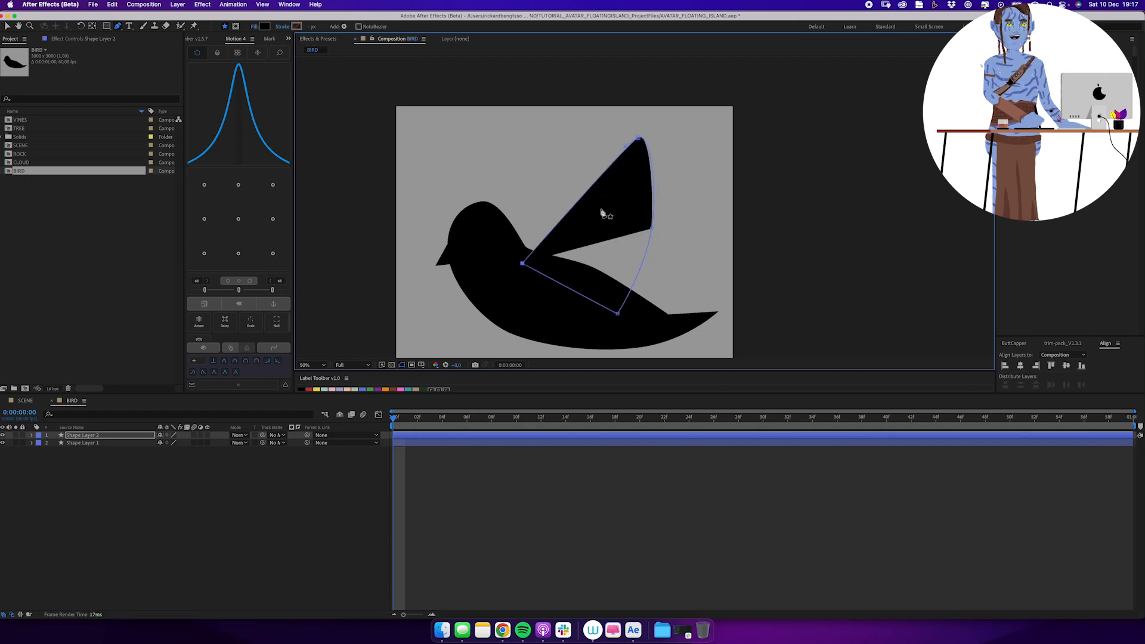
key("v")
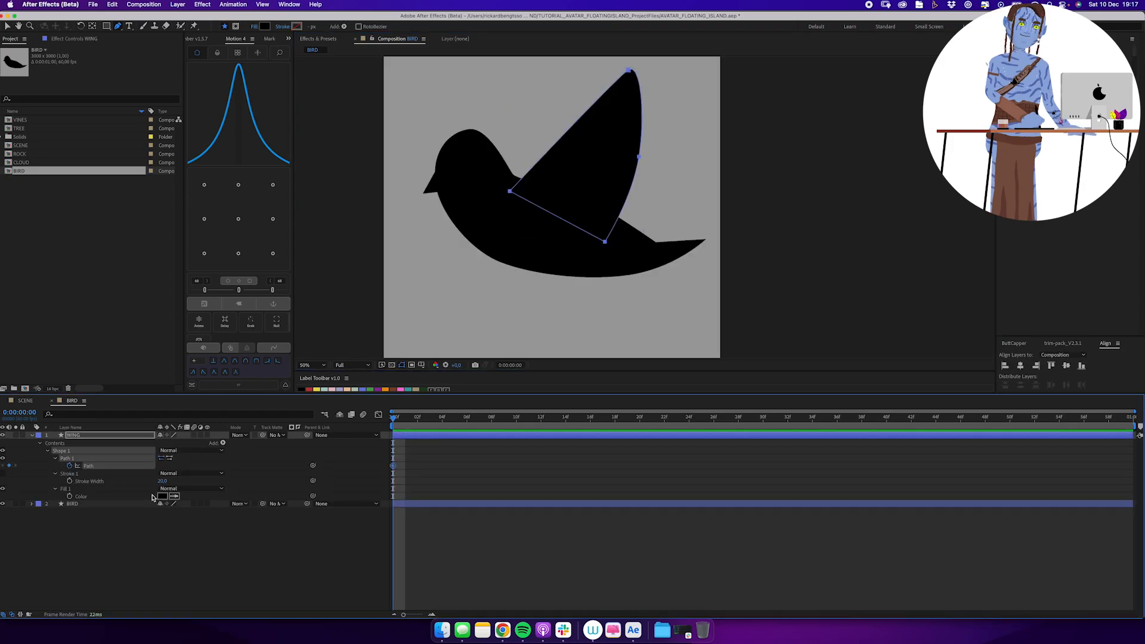
Keyframe the WING layer's path at the first frame and at 0:00:00:59.
key("u")
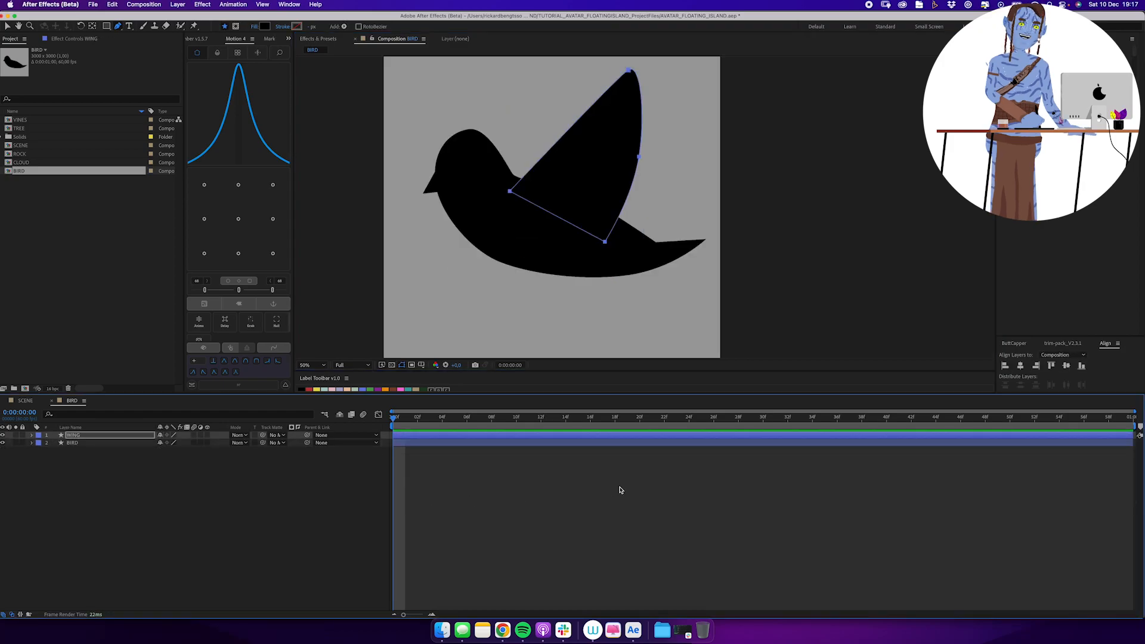
key("u")
key("End")
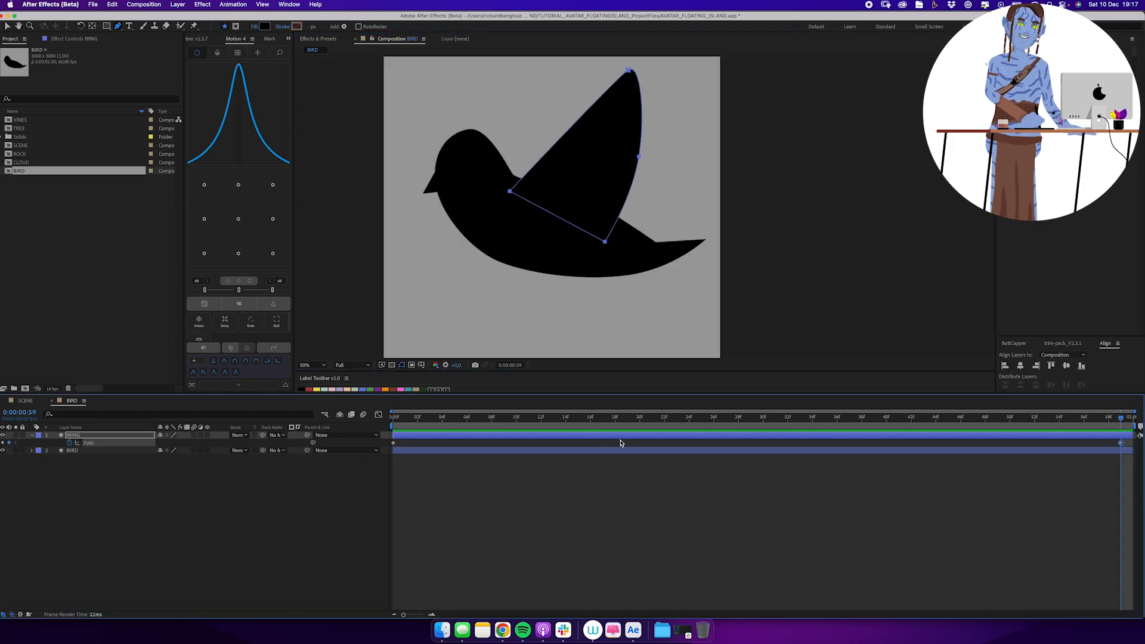
At frame 30, flip the wing's path below the body, then rotate and position it for the downstroke.
left_click(510, 192)
key("space")
left_click_drag(584, 205, 568, 221)
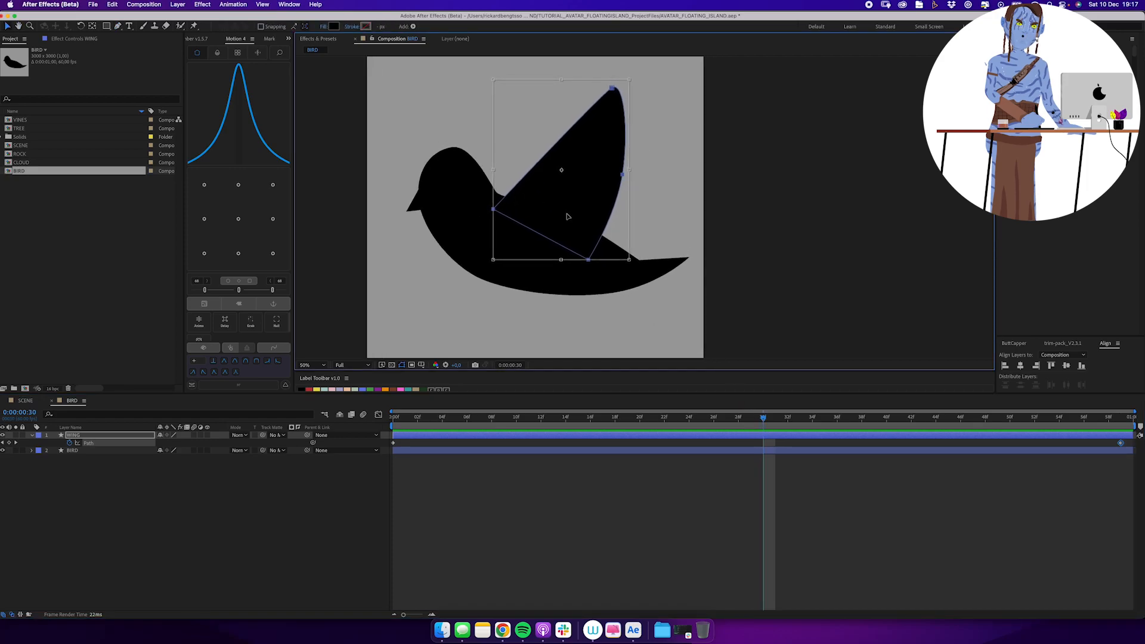
left_click_drag(561, 112, 542, 372)
left_click_drag(573, 284, 572, 248)
left_click_drag(640, 219, 651, 263)
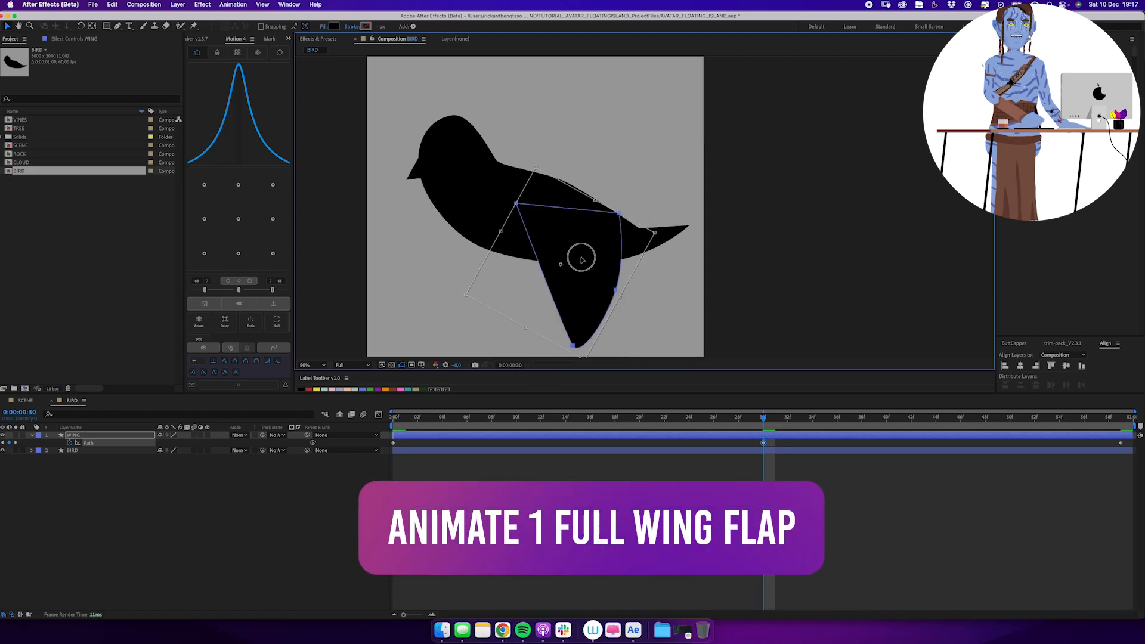
left_click_drag(582, 258, 576, 244)
left_click_drag(578, 349, 573, 357)
left_click_drag(581, 297, 578, 268)
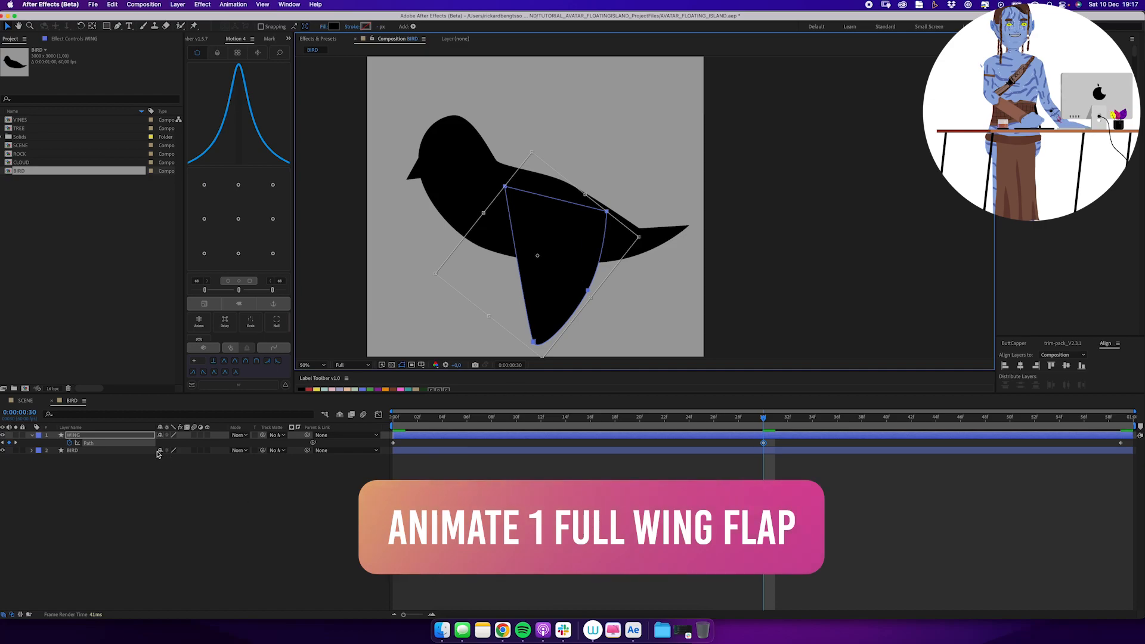
Ease the wing's path keyframes and preview the flap.
left_click(274, 290)
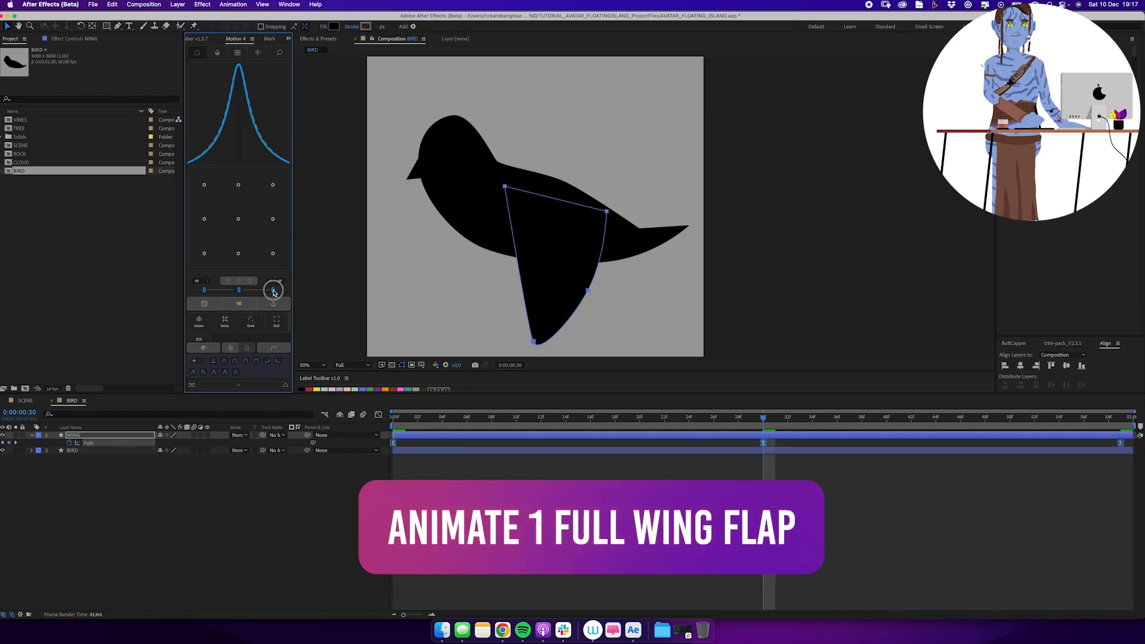
left_click_drag(394, 417, 735, 436)
key("space")
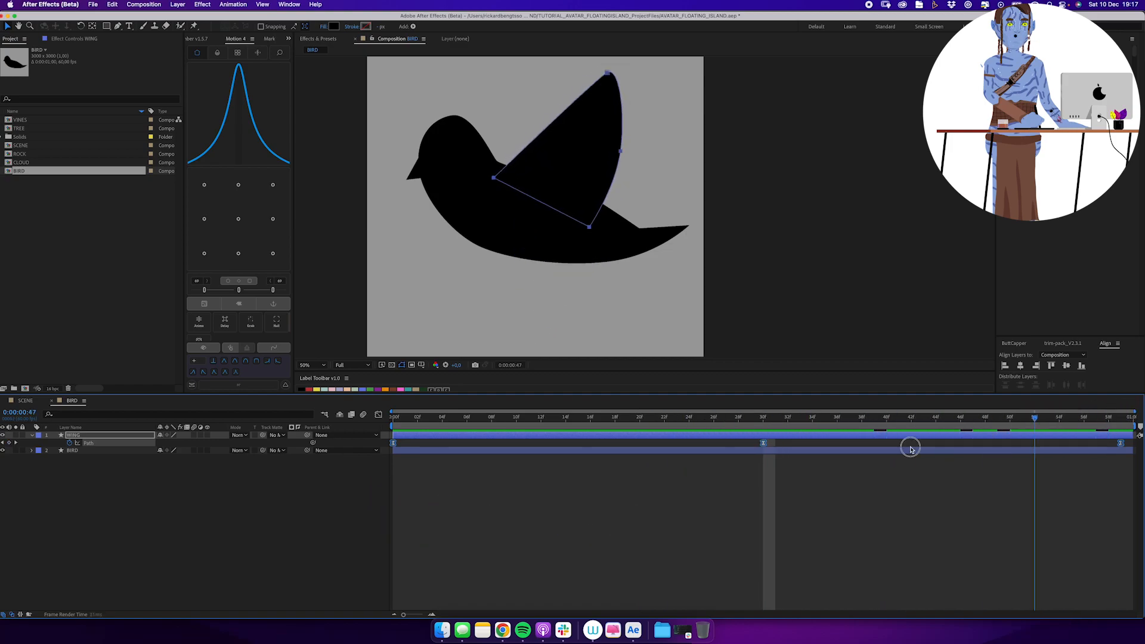
left_click(383, 517)
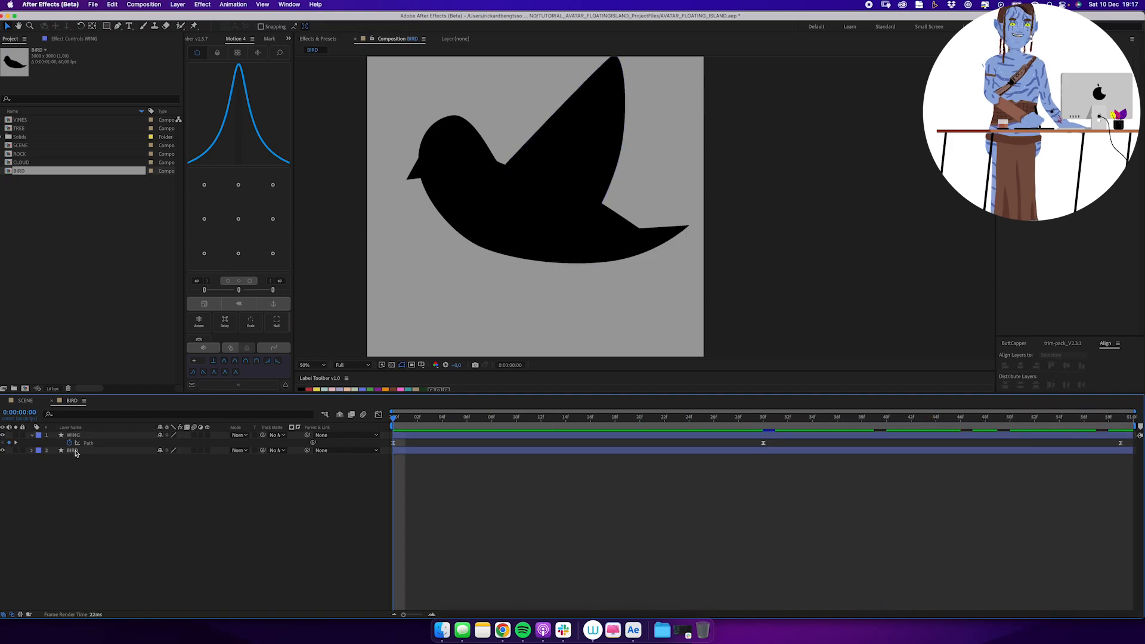
Add a copy of the wing as WING_BACK behind the body, rotating and shifting it to line up throughout the flap.
key("r")
left_click_drag(162, 461, 166, 462)
left_click_drag(568, 151, 549, 209)
left_click_drag(549, 210, 534, 216)
left_click_drag(394, 419, 718, 429)
left_click_drag(537, 250, 537, 188)
key("u")
left_click_drag(714, 419, 380, 435)
mouse_move(536, 179)
left_mouse_down()
mouse_move(526, 251)
mouse_move(536, 176)
left_mouse_up()
Adjust the back wing's path at frame 30 to suit the downstroke and preview the full flap.
left_click(762, 420)
double_click(530, 180)
left_click_drag(587, 147, 622, 168)
left_click_drag(582, 250, 534, 241)
left_click_drag(609, 198, 605, 224)
key("super+shift+a")
key("z")
left_click(626, 207, "alt")
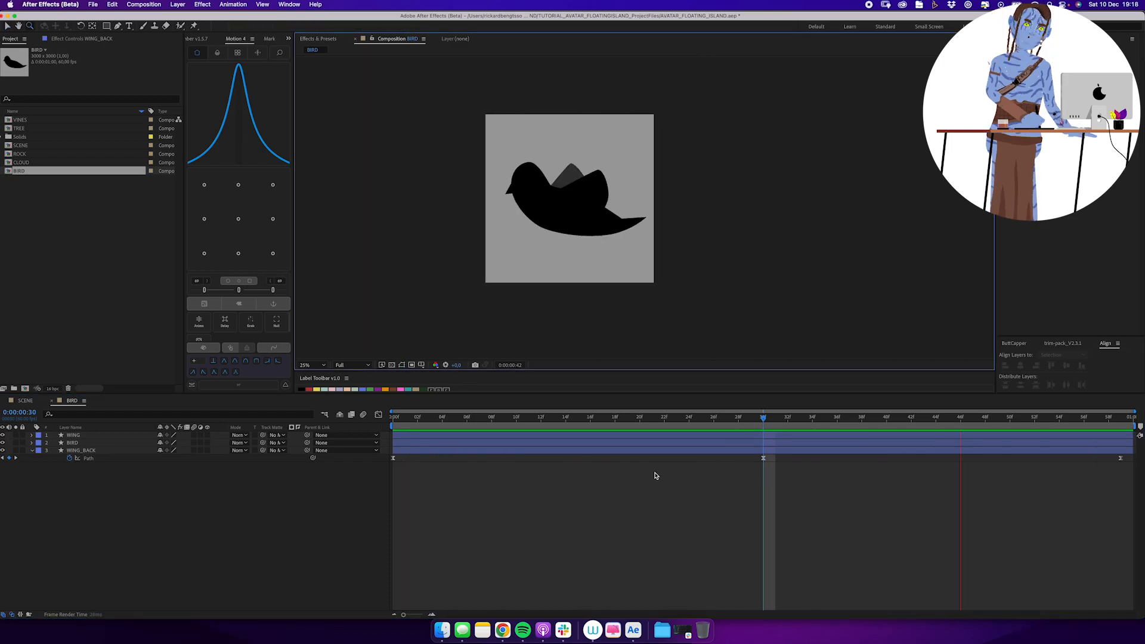
Create a new composition from BIRD and name it BIRD_FLOCK.
left_click(74, 306)
left_click_drag(24, 171, 26, 388)
type("BIRD_FLOCK")
key("Return")
Set the BIRD_FLOCK composition's width to 4000 px and scale the BIRD layer to 10%.
key("super+k")
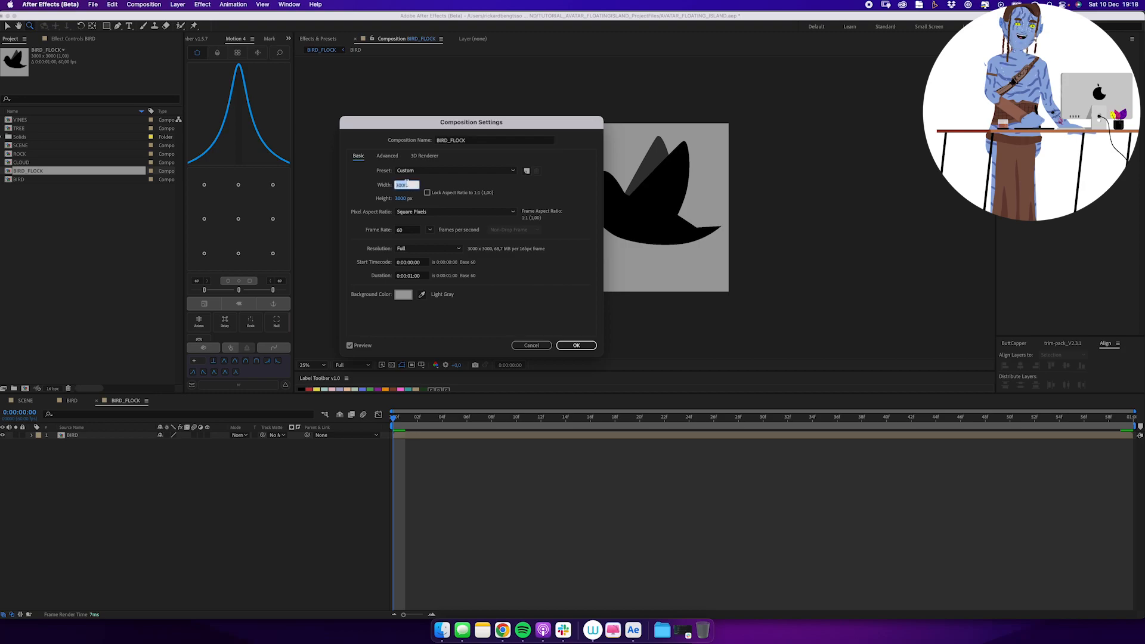
type("4000")
key("Return")
key("super+a")
type("s10")
left_click(348, 472)
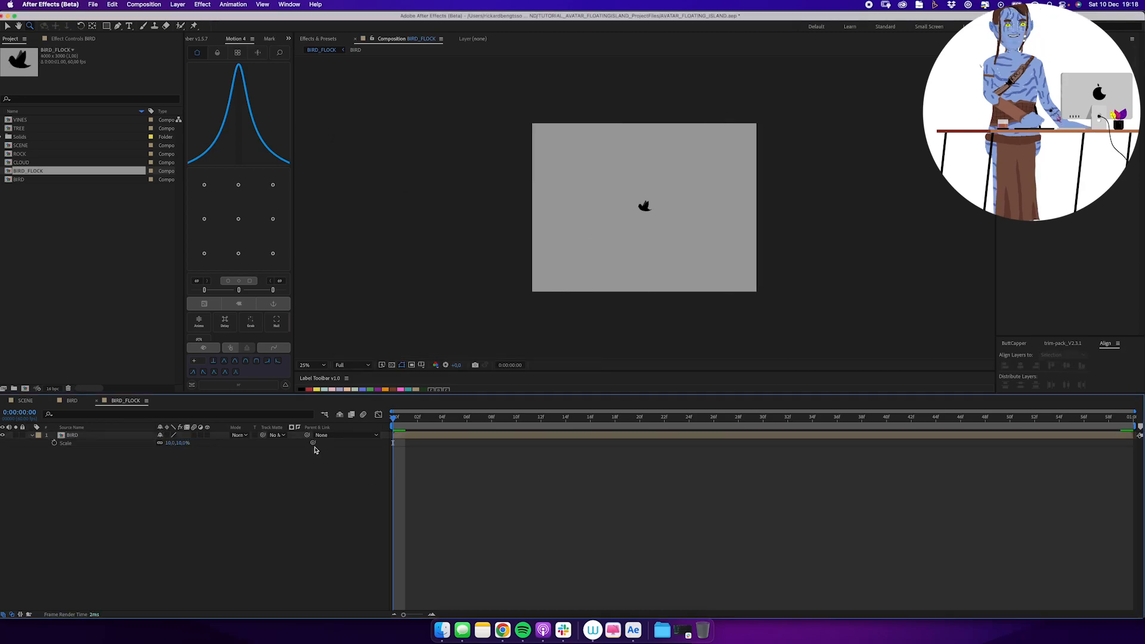
Add a null named WIGGLE_CTRL with two keyframed Slider Control effects named TIME and AMP.
key("super+alt+shift+y")
key("Return")
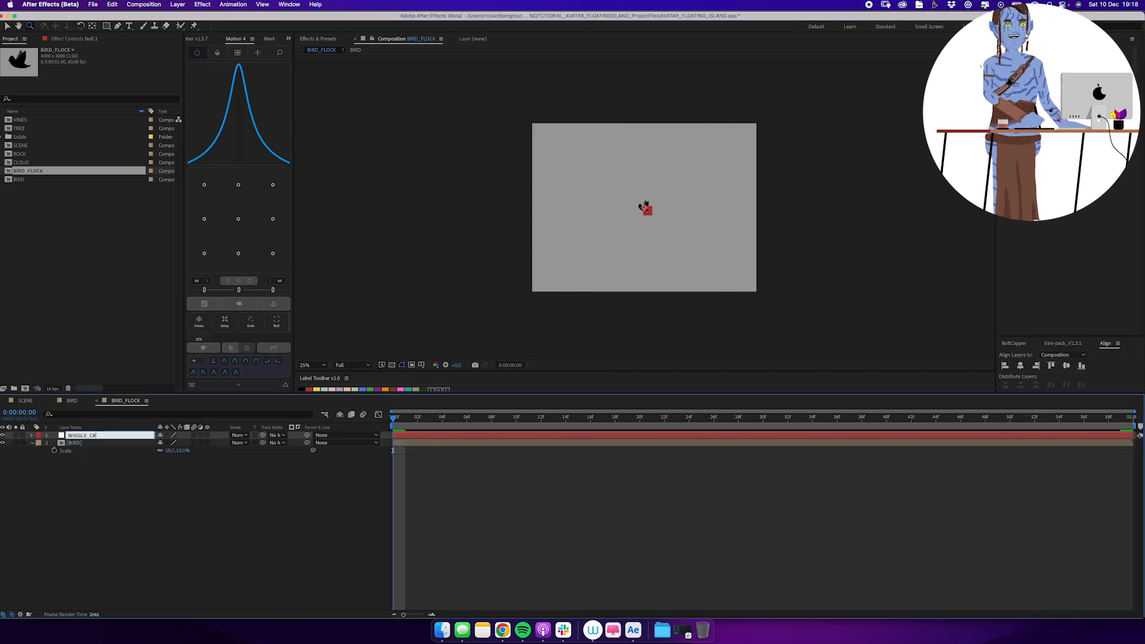
left_click(202, 5)
mouse_move(230, 142)
left_click(313, 210)
key("Return")
type("TIME")
key("Return")
key("super+d")
key("u")
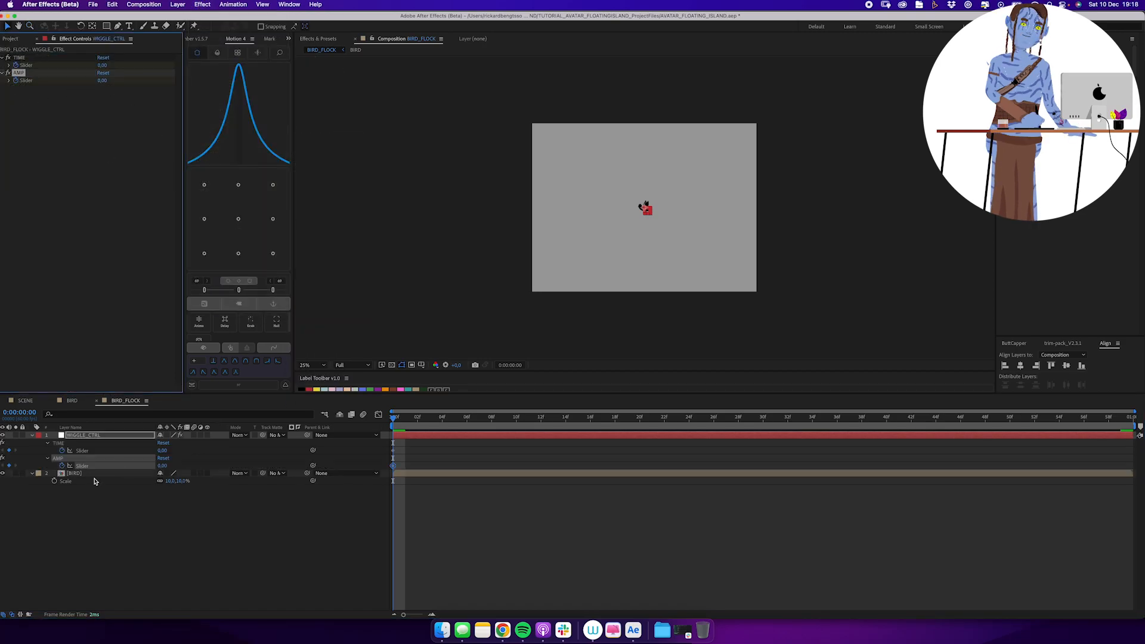
Add a wiggle() expression to the BIRD layer's position, linked to WIGGLE_CTRL's TIME and AMP sliders.
left_click(93, 473)
key("p")
left_click(54, 481, "alt")
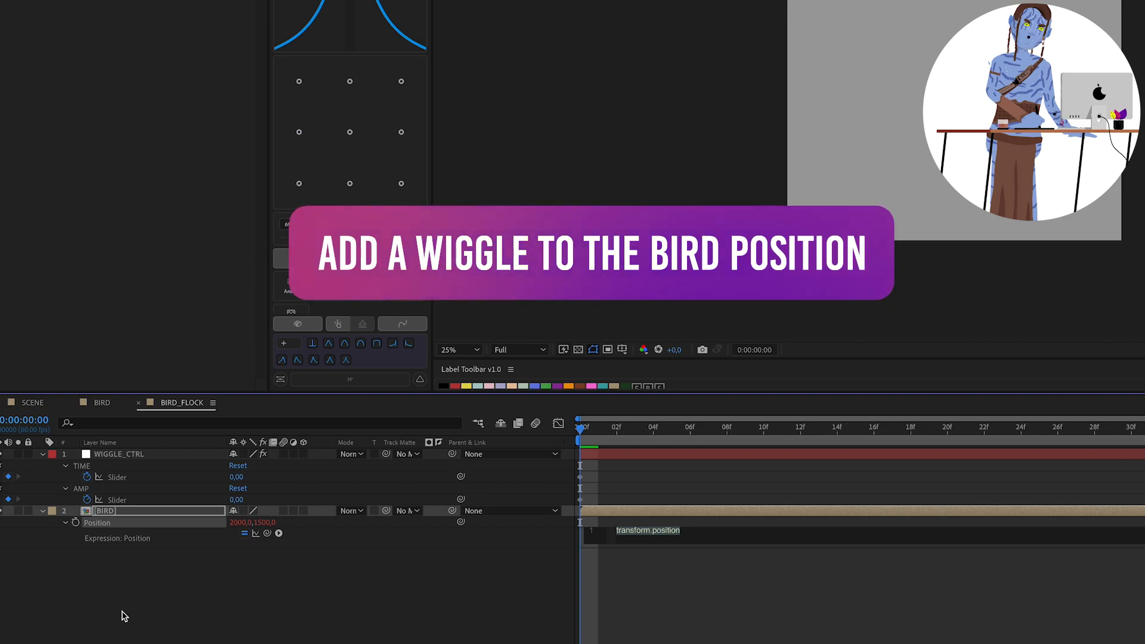
type("wiggle()")
left_click_drag(268, 533, 236, 476)
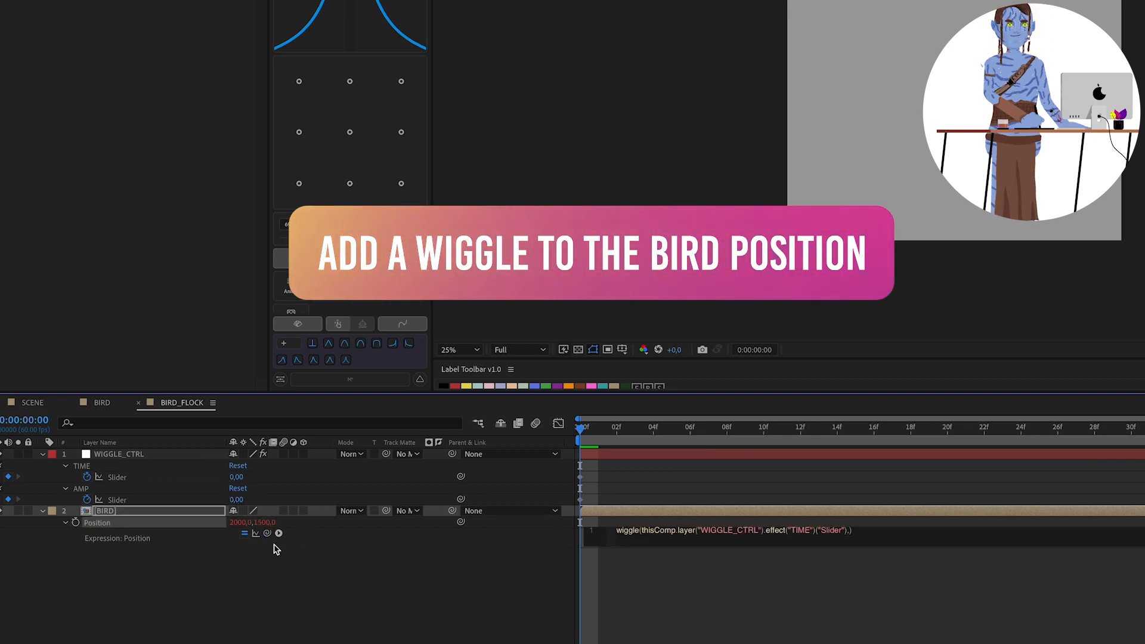
left_click_drag(267, 533, 236, 500)
Set the TIME slider to 0.5 and the AMP slider to 100, and preview the bird's wiggle.
left_click(239, 478)
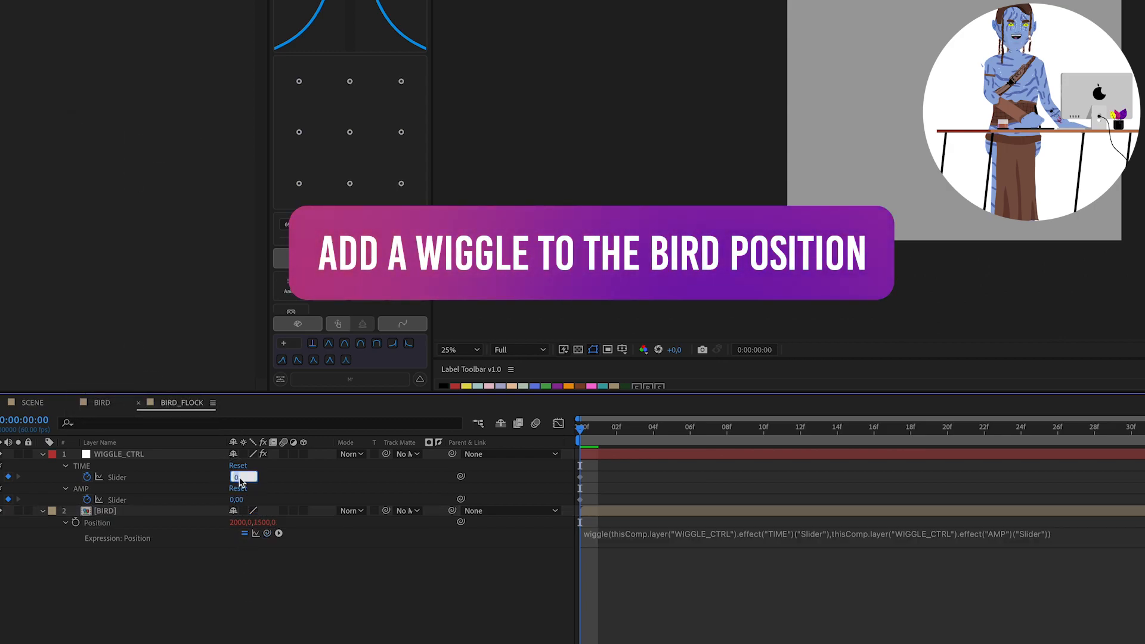
type(",5")
key("Tab")
type("100")
key("Return")
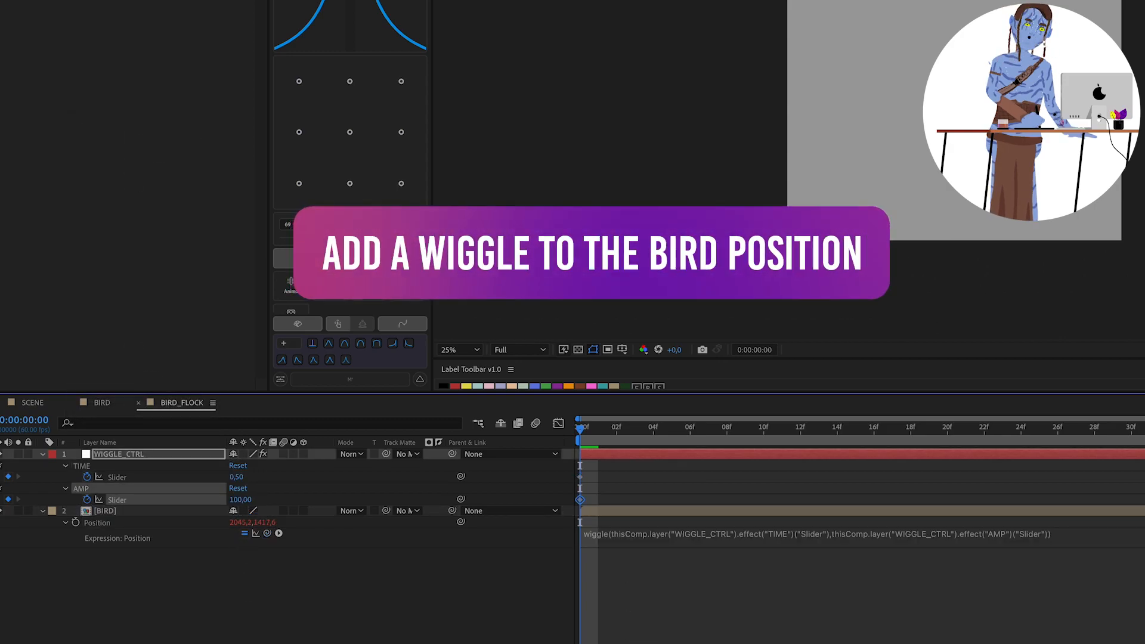
left_click(647, 641)
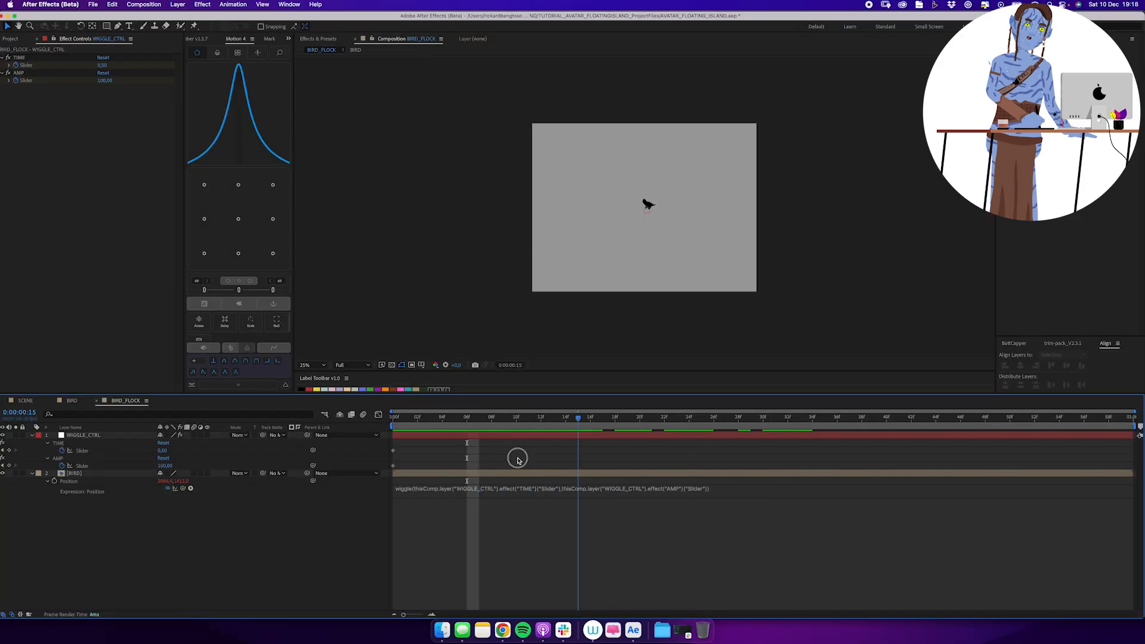
Set the BIRD_FLOCK composition's height to 1500 px and its duration to 10 seconds.
key("ctrl+k")
left_click(475, 421)
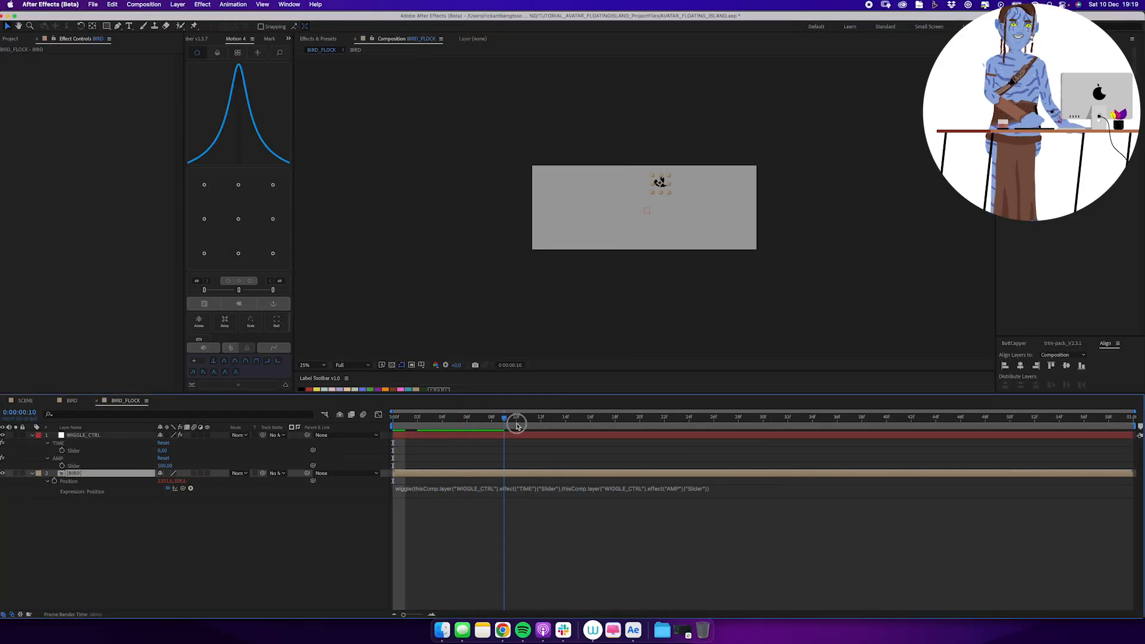
key("Home")
key("super+k")
type("10")
key("Return")
Enable time remapping on the BIRD layer, extend it to the composition's end and loop it with a loopOut() expression.
right_click(120, 472)
mouse_move(149, 394)
left_click(257, 394)
left_click_drag(467, 411, 1135, 411)
left_click_drag(467, 474, 1136, 473)
left_click(47, 481, "alt")
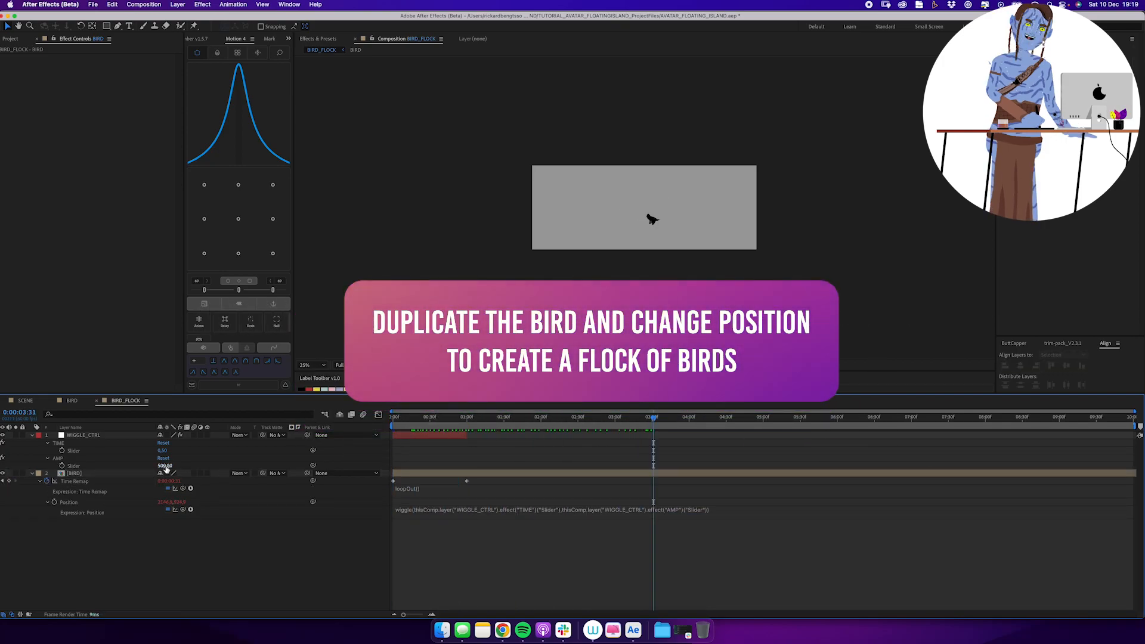
left_click(427, 418)
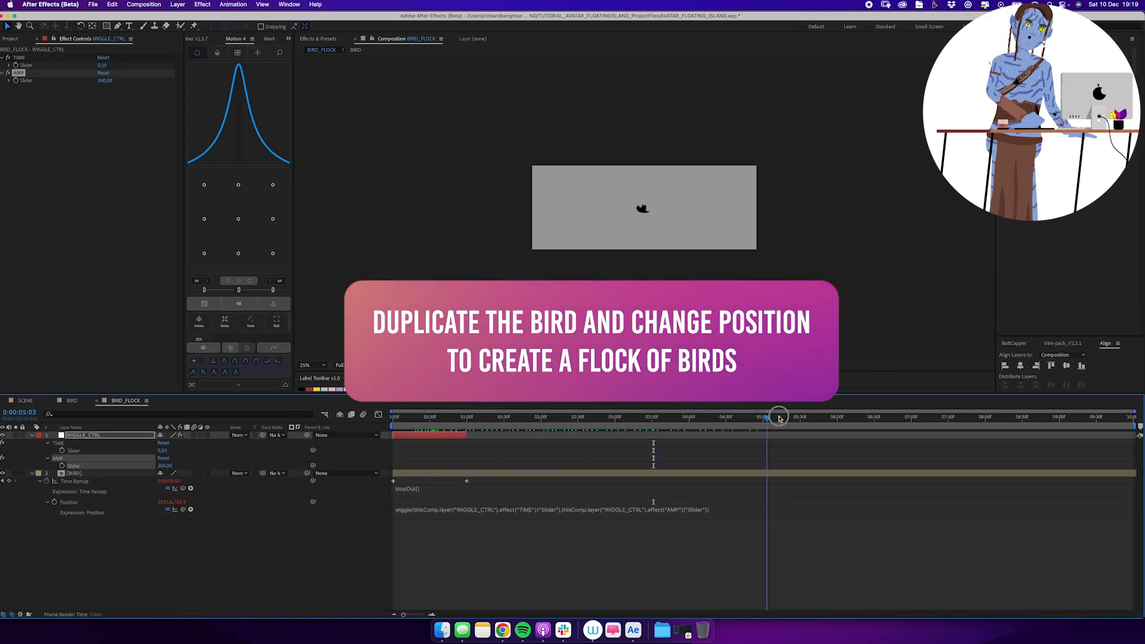
left_click_drag(735, 415, 1106, 417)
Duplicate the BIRD layer into a flock of five and spread the copies across the composition.
key("Home")
left_click(74, 473)
key("super+d")
left_click_drag(652, 193, 678, 205)
key("super+d")
left_click_drag(415, 421, 484, 422)
left_click(165, 466)
key("u")
left_click_drag(614, 197, 686, 254)
left_click_drag(646, 212, 650, 196)
left_click(721, 225)
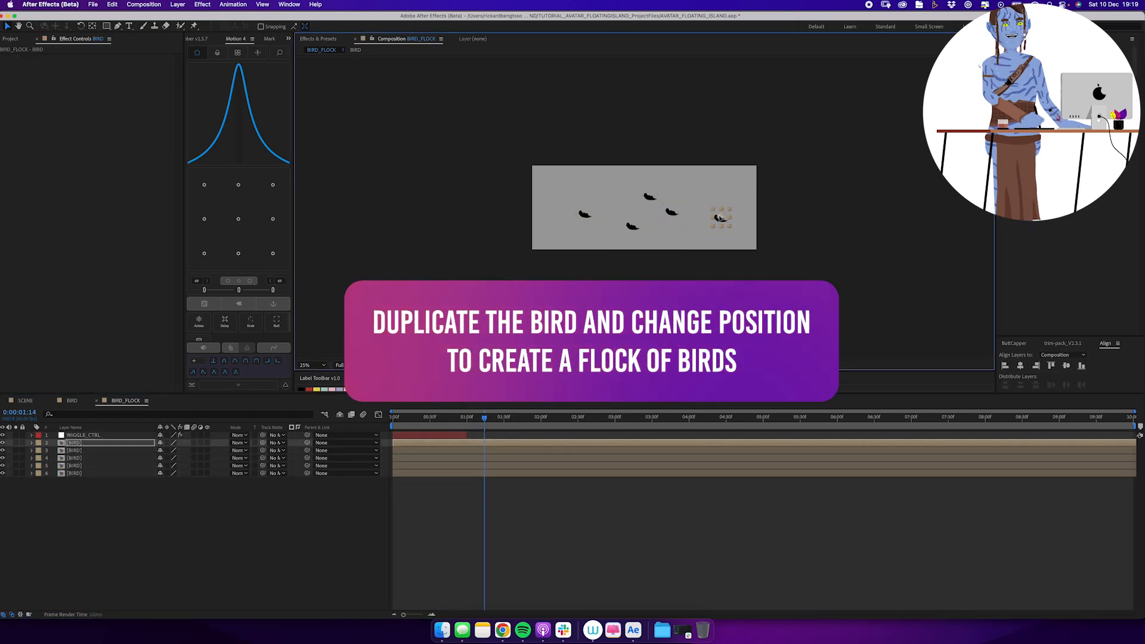
left_click_drag(721, 226, 724, 216)
left_click_drag(650, 196, 643, 192)
Offset the duplicated BIRD layers in time so their wing flaps are staggered, and preview the flock.
left_click_drag(411, 466, 407, 466)
mouse_move(419, 458)
left_mouse_down()
mouse_move(401, 458)
mouse_move(403, 443)
left_mouse_up()
left_click(411, 473, "shift")
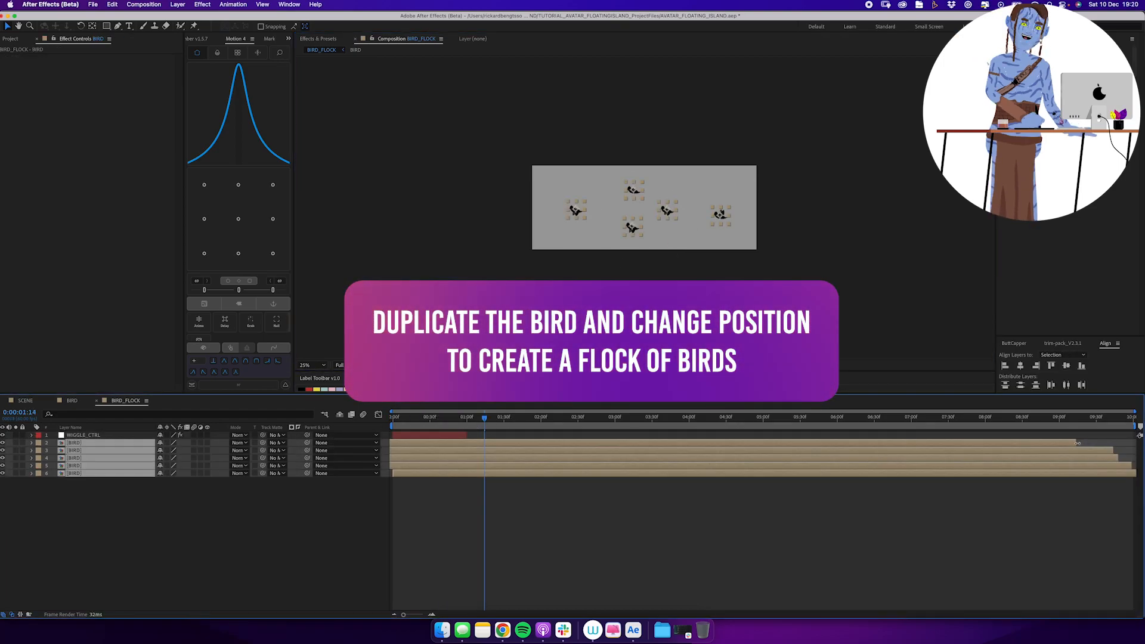
key("space")
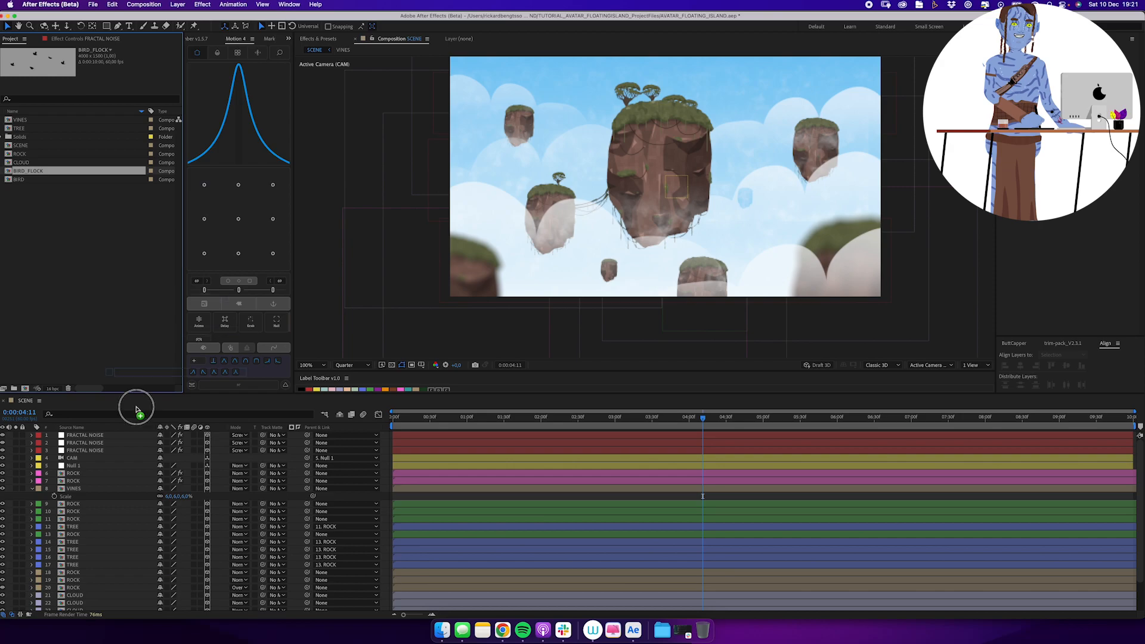
Add BIRD_FLOCK to the SCENE composition below Null 1 as a 3D layer and scale it to 10%.
left_click_drag(143, 474, 145, 474)
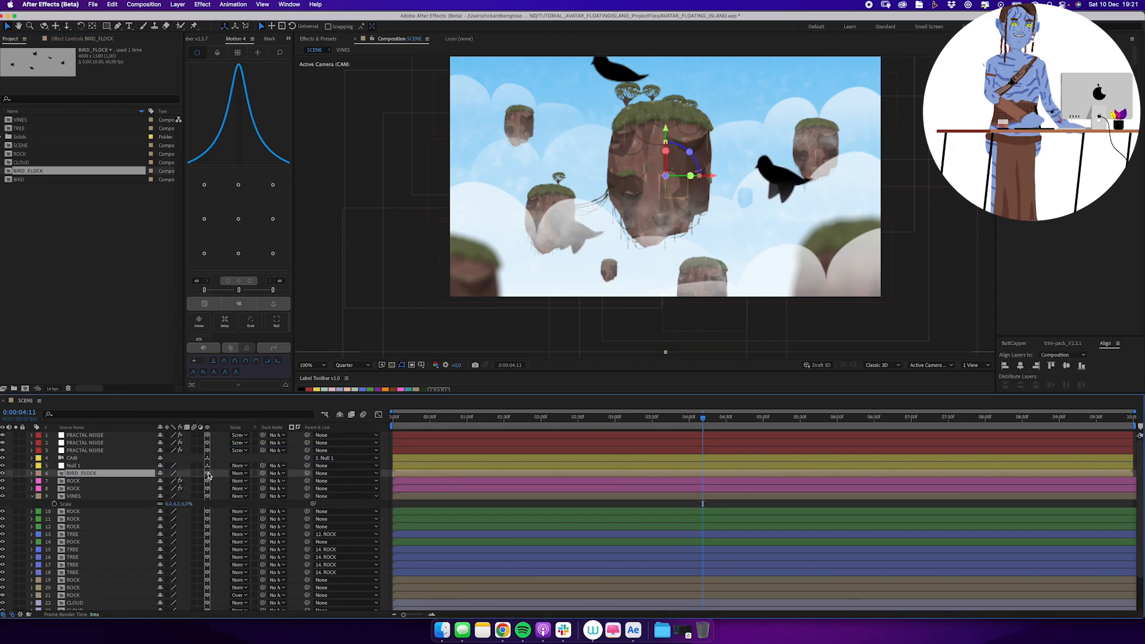
type("s")
type("100")
key("Return")
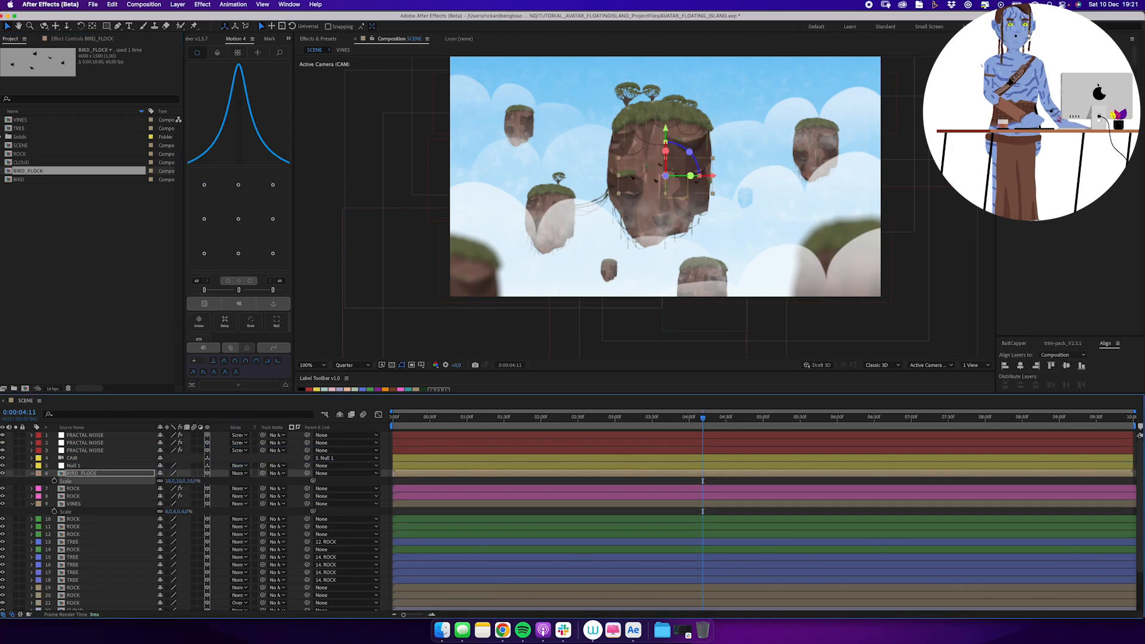
Start the BIRD_FLOCK layer at 2 seconds, move it just outside the frame's right edge and keyframe its position.
left_click_drag(473, 417, 541, 435)
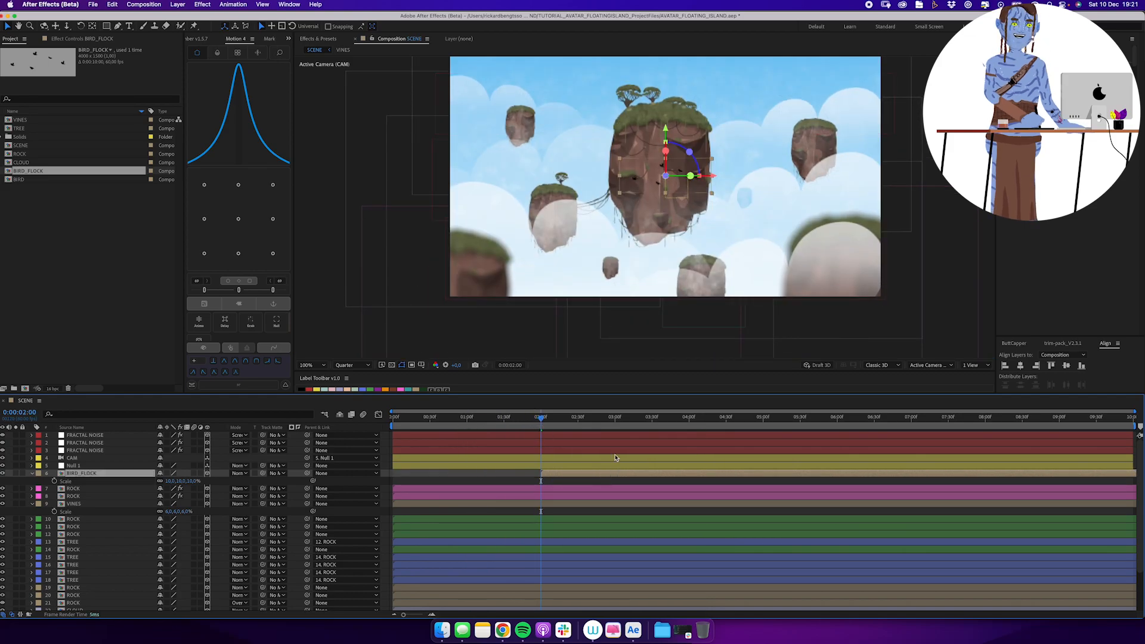
left_click_drag(761, 235, 671, 237)
left_click_drag(602, 195, 867, 228)
key("p")
left_click(55, 481)
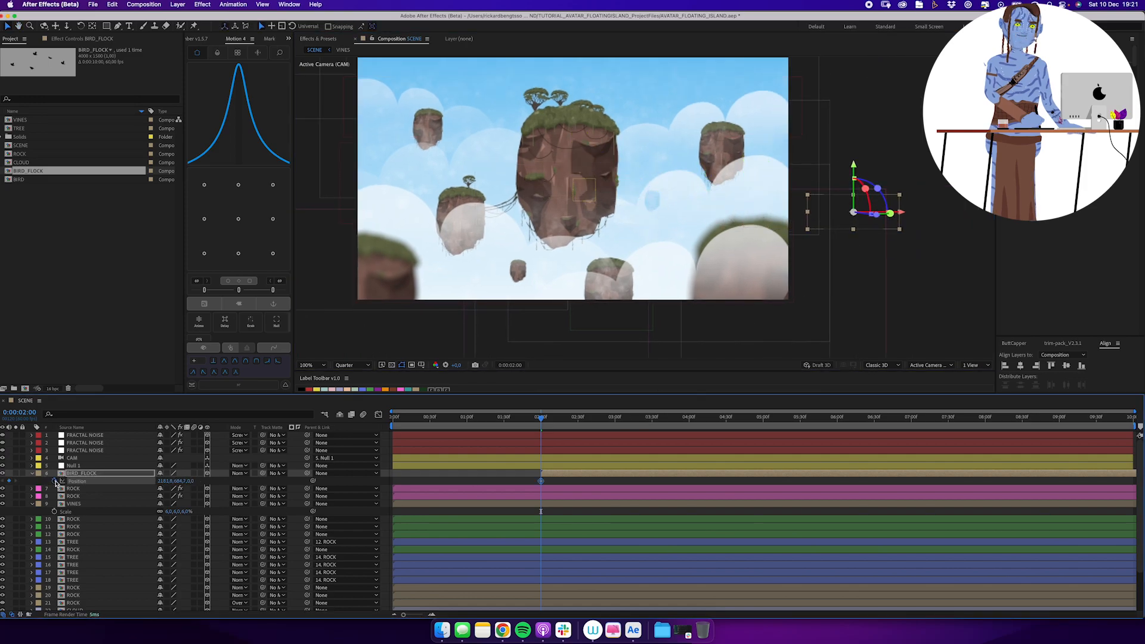
At the end of the composition, move the flock across the scene to just beyond the frame's left edge.
key("End")
left_click_drag(869, 223, 467, 194)
left_click_drag(511, 214, 432, 178)
left_click_drag(432, 178, 284, 170)
Change the position keyframes' spatial interpolation, bend the flock's flight path downward into a curve and preview the flight.
left_click(132, 481)
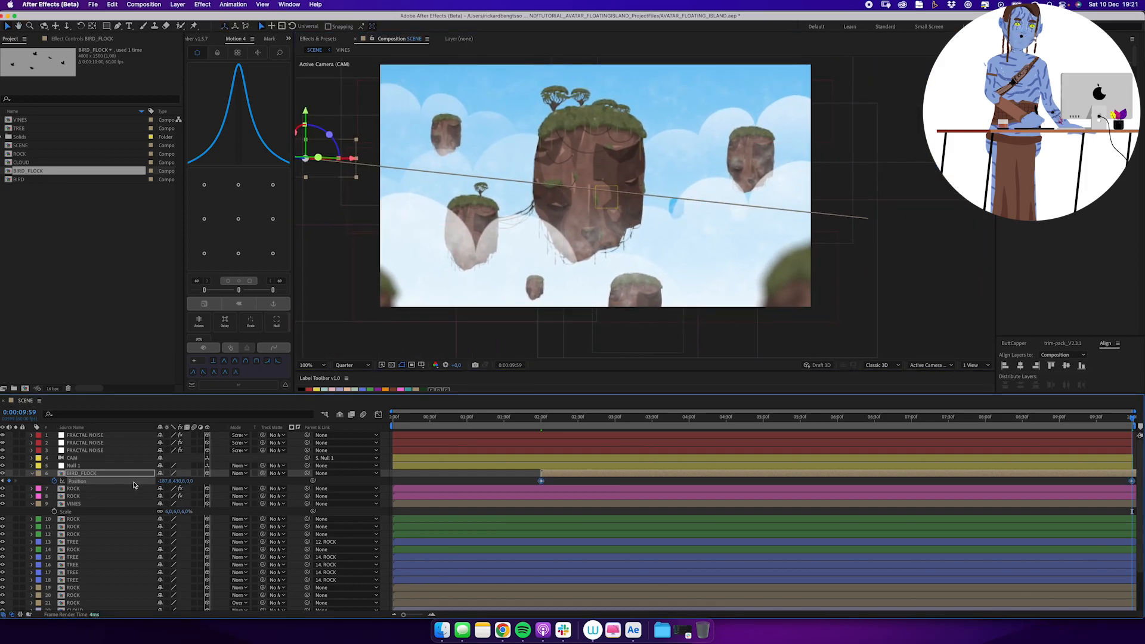
key("super+alt+k")
left_click(438, 222)
left_click(446, 250)
left_click(479, 280)
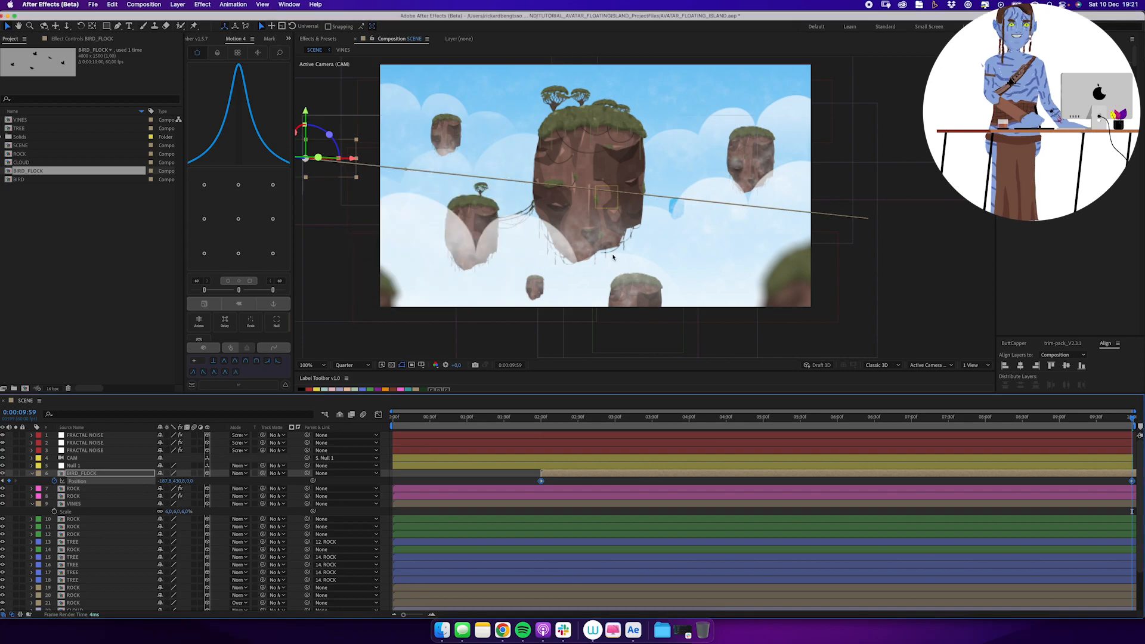
left_click_drag(407, 172, 414, 210)
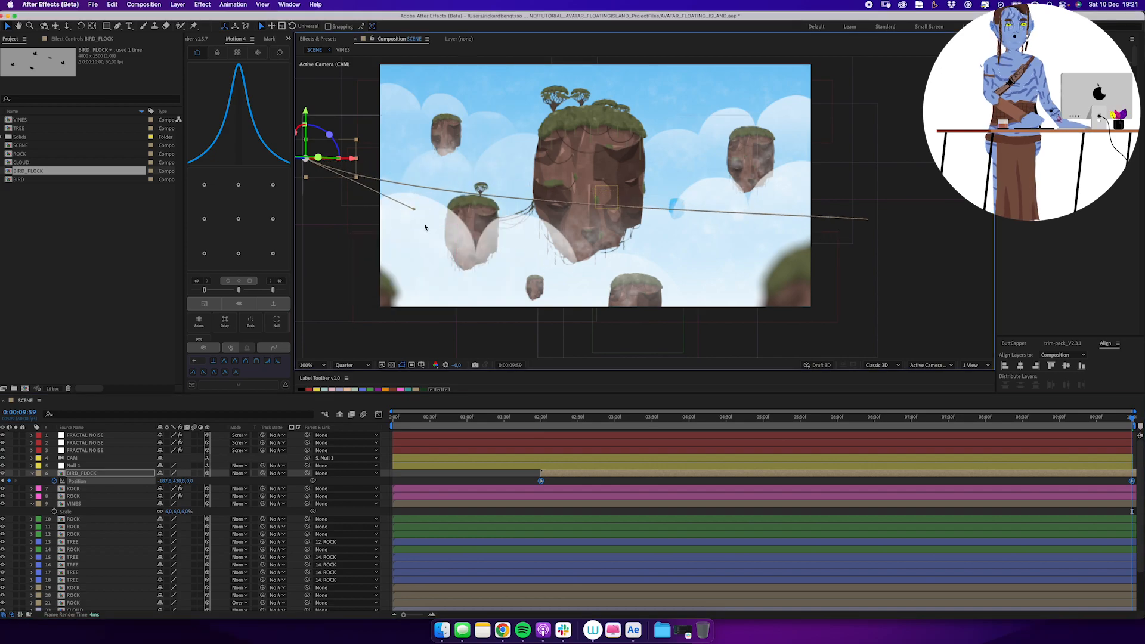
left_click_drag(579, 415, 614, 416)
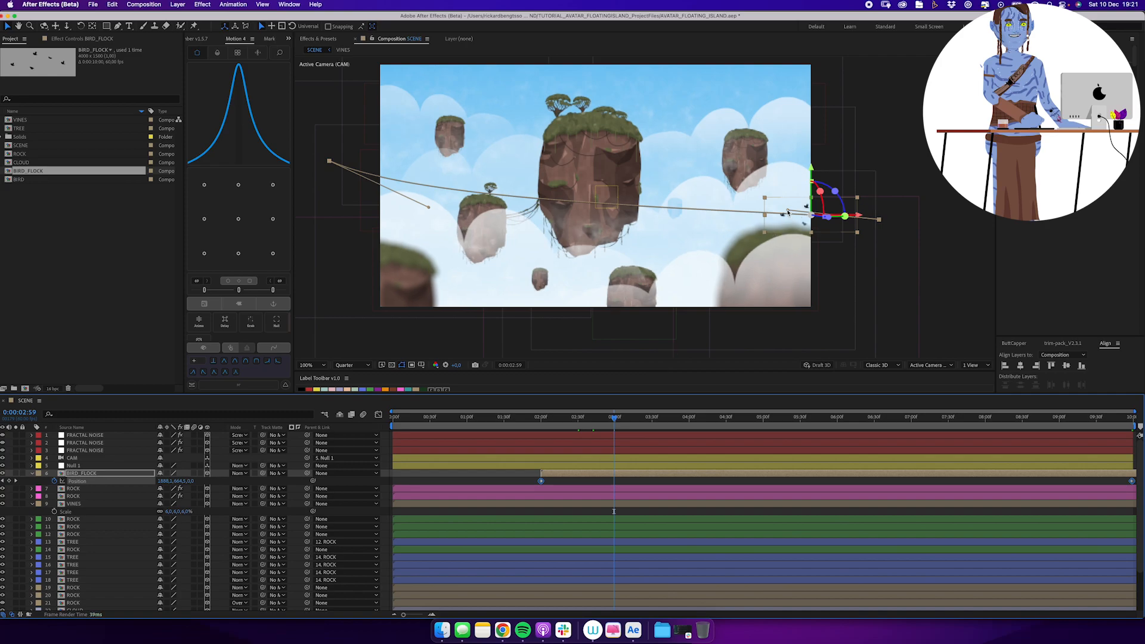
left_click(511, 473)
left_click_drag(644, 418, 964, 415)
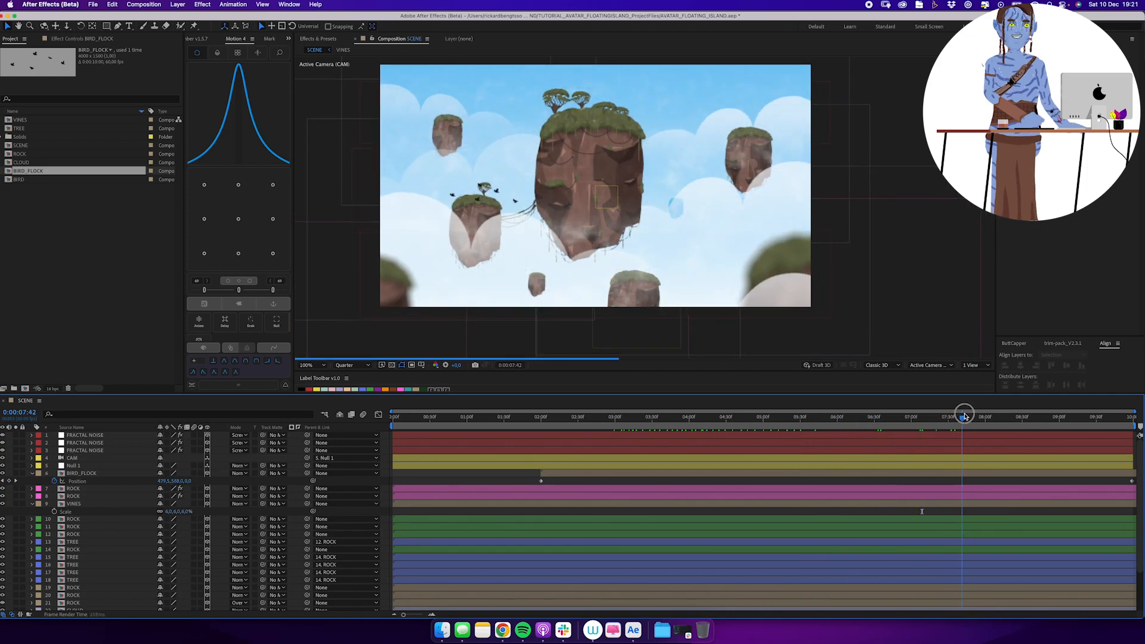
scroll(119, 543, "down", 3)
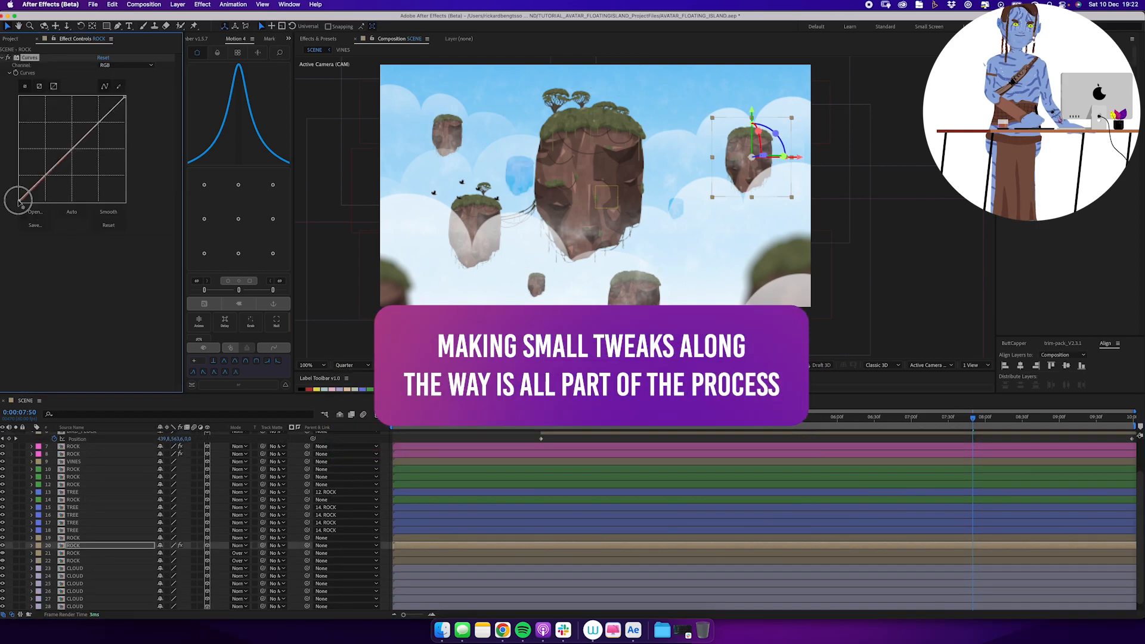
mouse_move(20, 200)
left_mouse_down()
mouse_move(13, 159)
mouse_move(19, 192)
left_mouse_up()
left_click(113, 67)
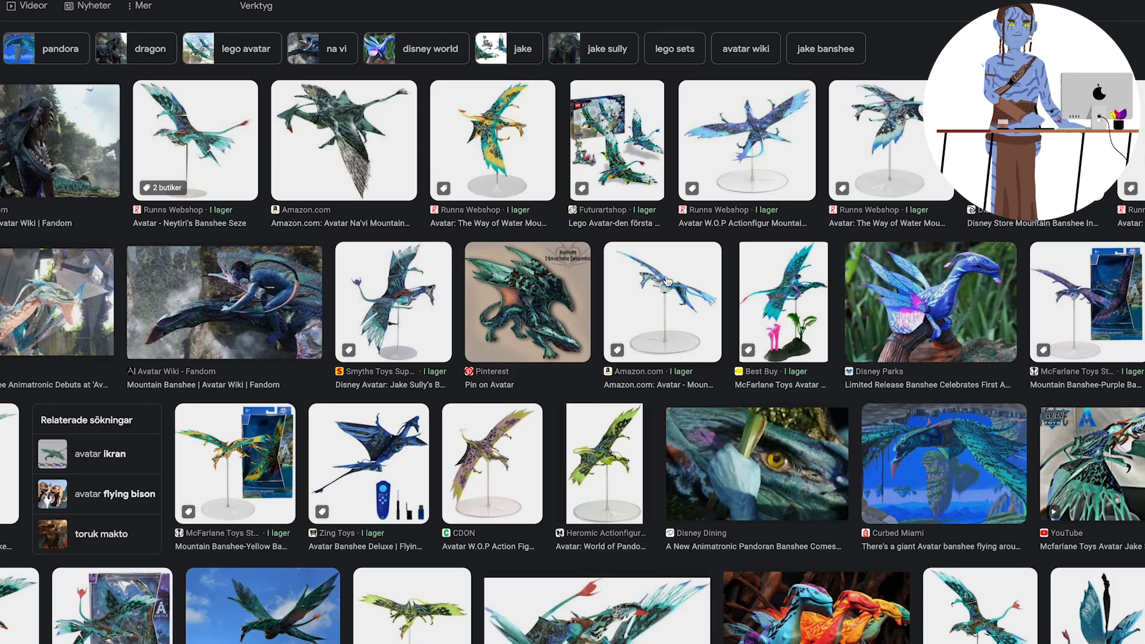
Switch to the browser and look through image search results for Avatar banshee references.
scroll(667, 281, "down", 4)
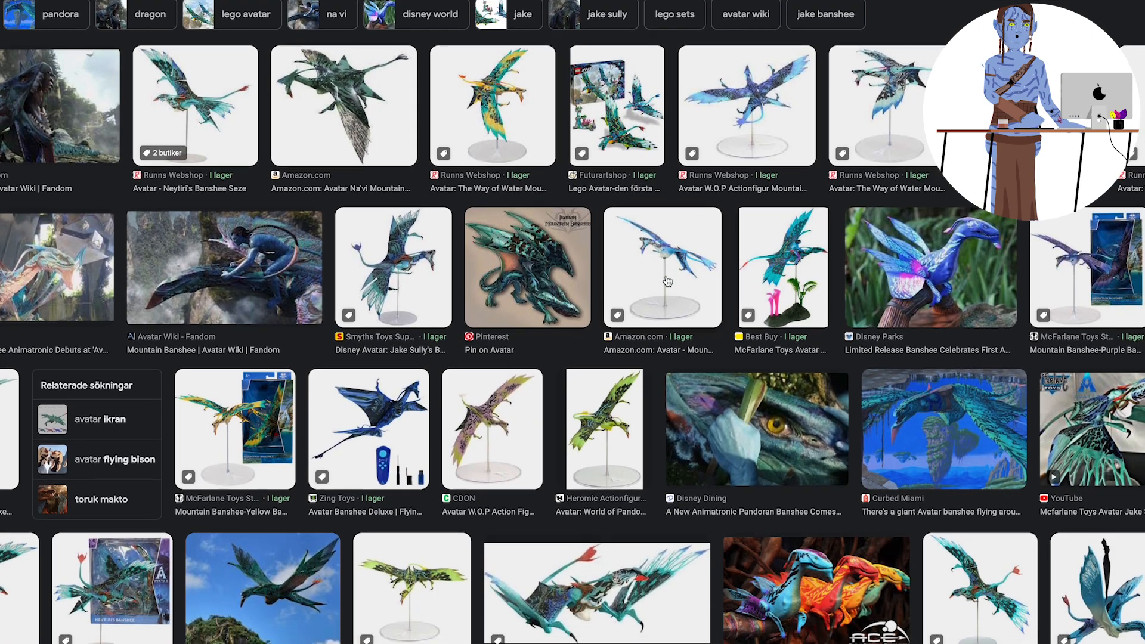
scroll(667, 281, "down", 4)
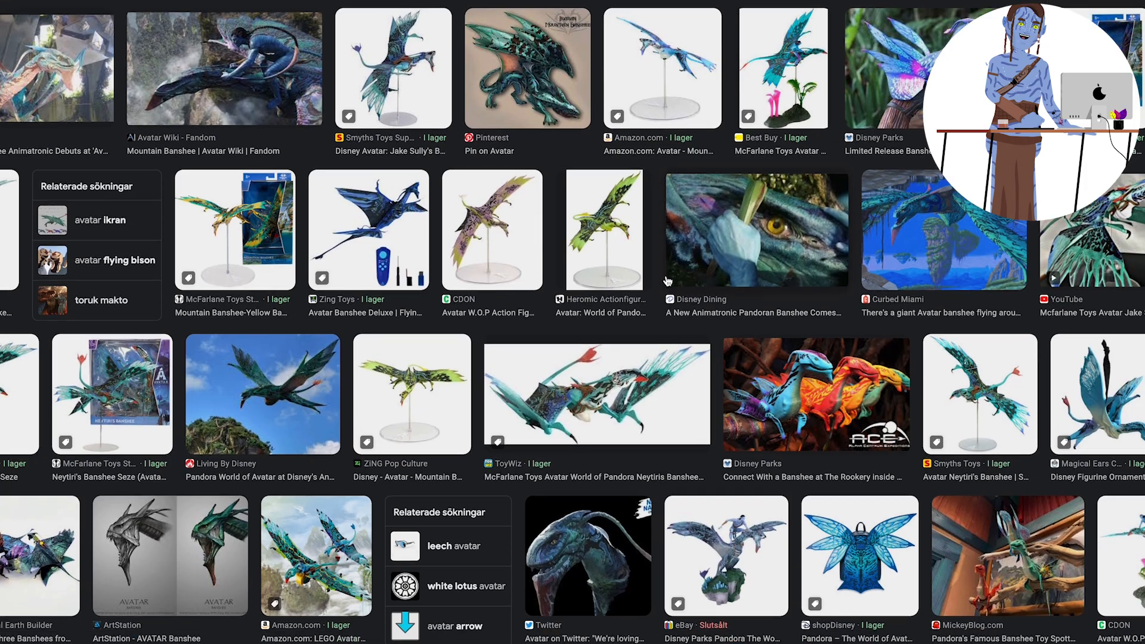
scroll(666, 281, "down", 3)
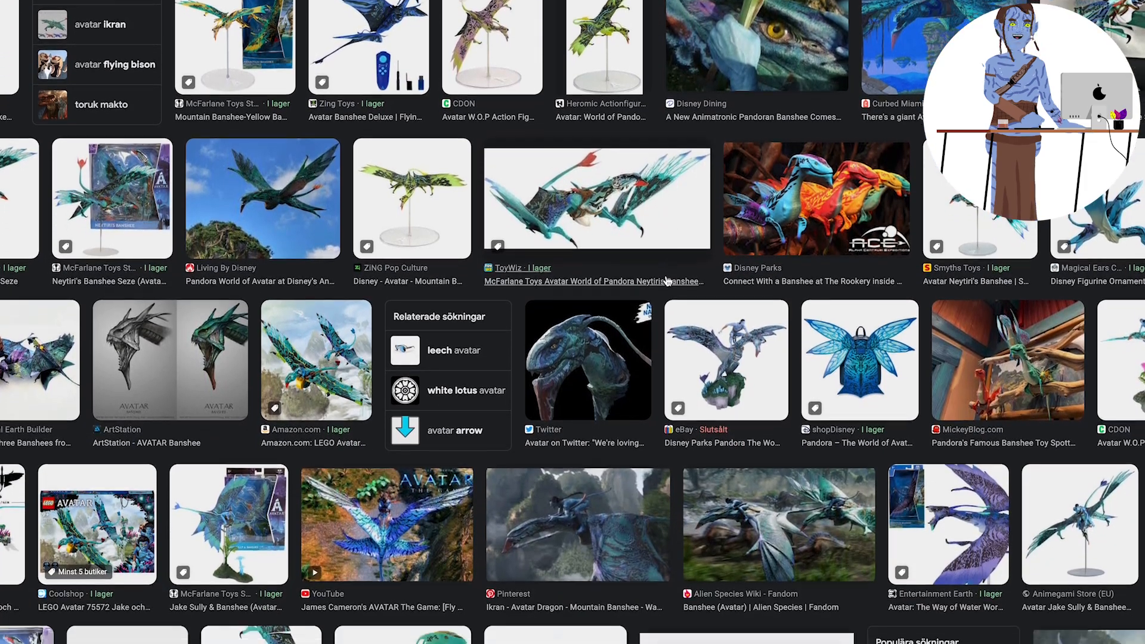
scroll(667, 280, "down", 4)
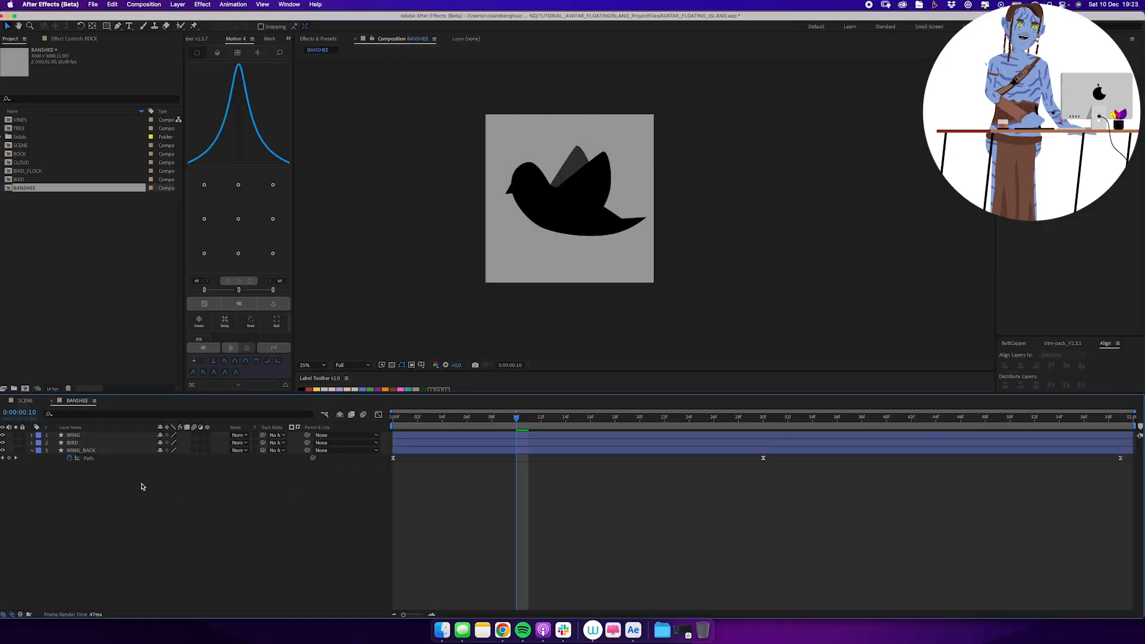
Change the fill of the WING, BIRD and WING_BACK layers to a muted teal green.
key("super+a")
left_click(335, 27)
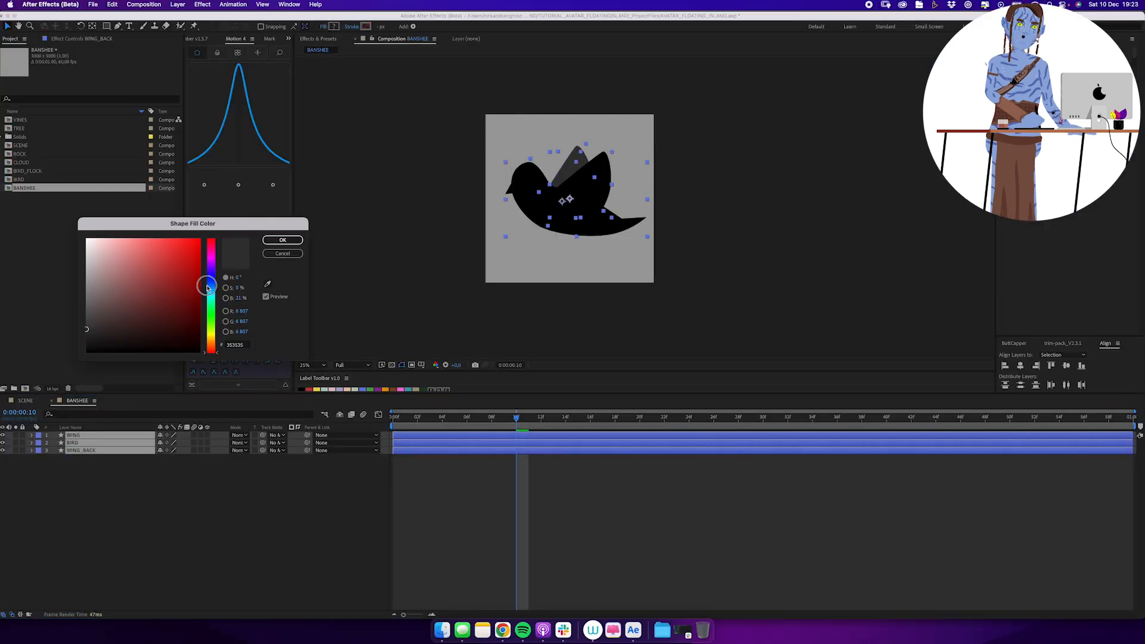
left_click(211, 281)
left_click(150, 303)
left_click_drag(212, 281, 211, 286)
left_click(210, 290)
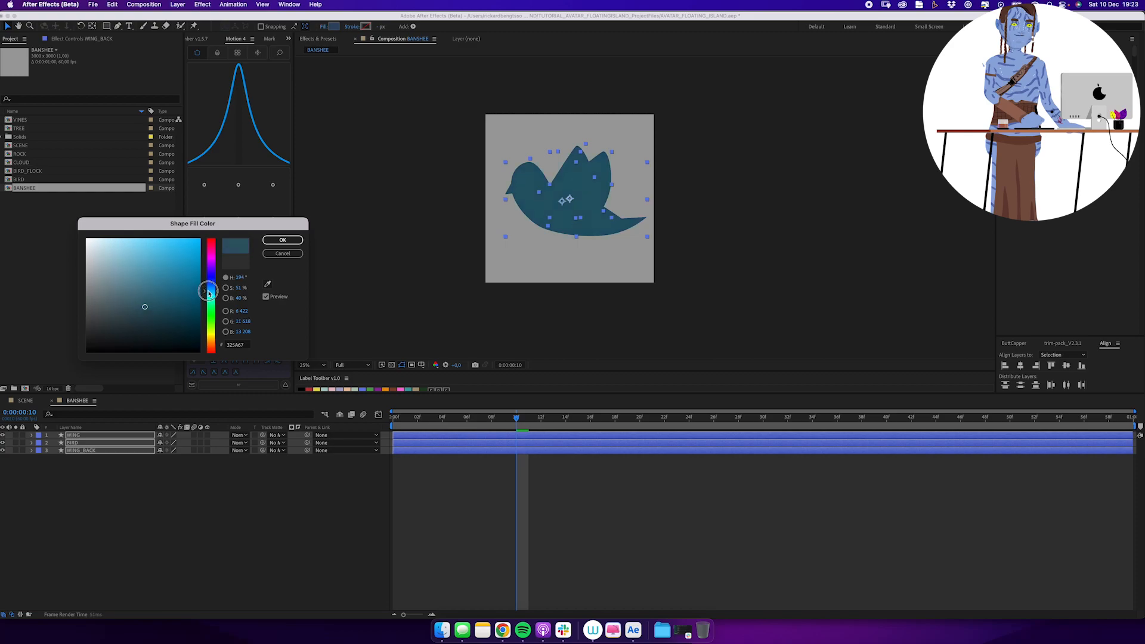
left_click(128, 296)
left_click(214, 294)
left_click(290, 241)
Expand the BIRD shape layer's contents at the first frame and set the BANSHEE composition's width to 4000 px.
left_click(77, 442)
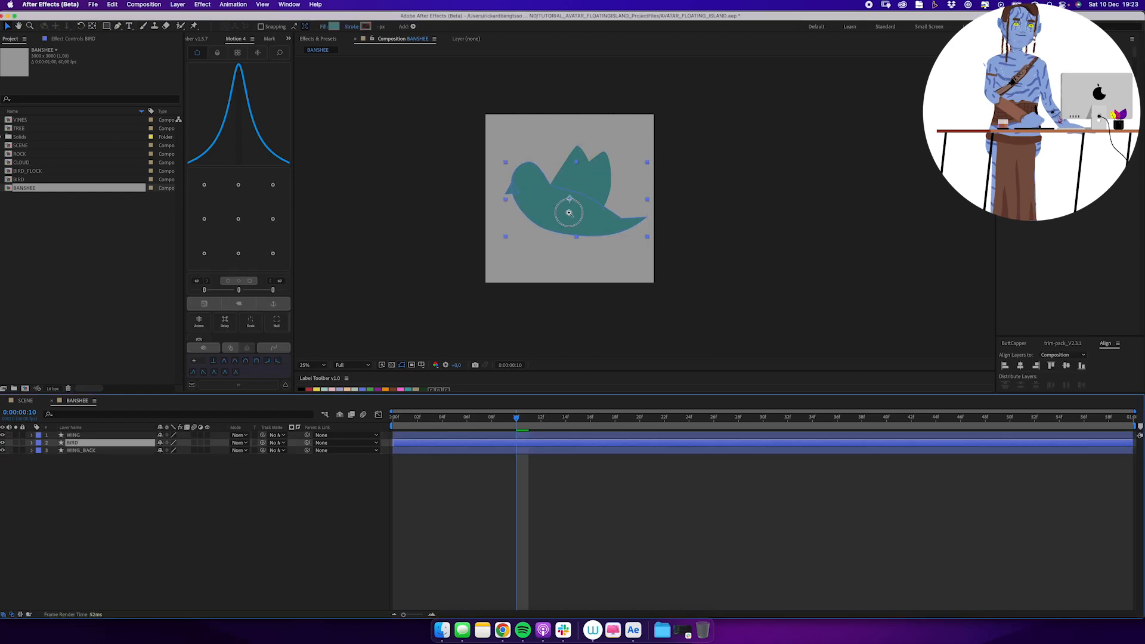
key("z")
left_click(557, 207)
left_click_drag(515, 417, 388, 425)
key("g")
left_click(31, 442)
left_click(40, 450)
key("super+k")
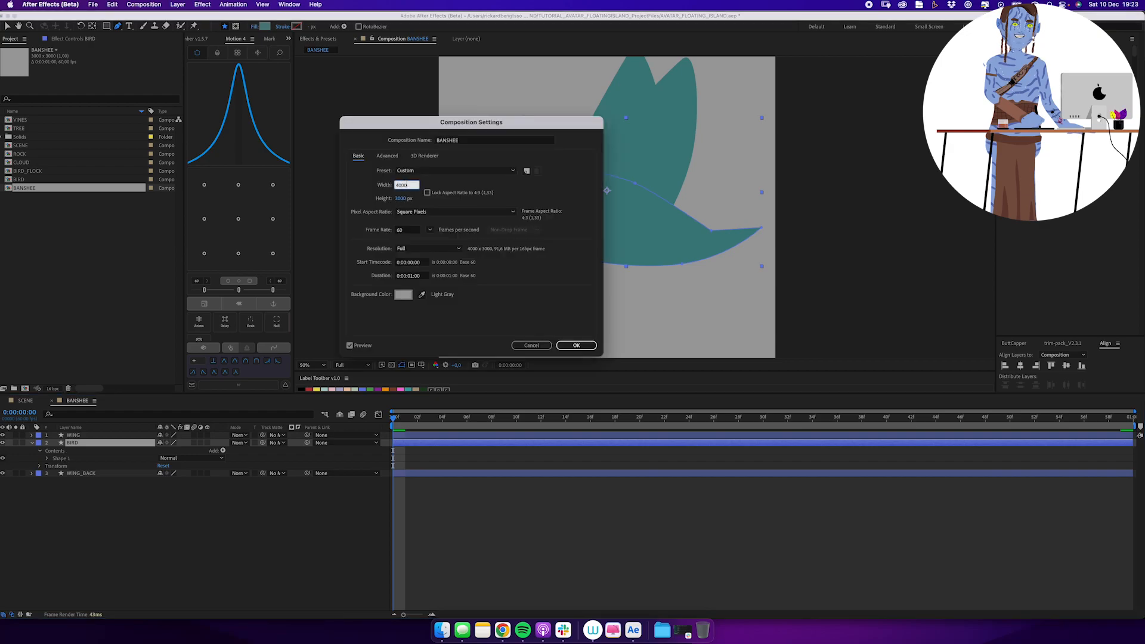
key("Return")
Free-transform the bird's body path, tilting it slightly and adjusting its placement under the wings.
left_click_drag(562, 135, 553, 144)
key("super+t")
left_click_drag(810, 250, 815, 213)
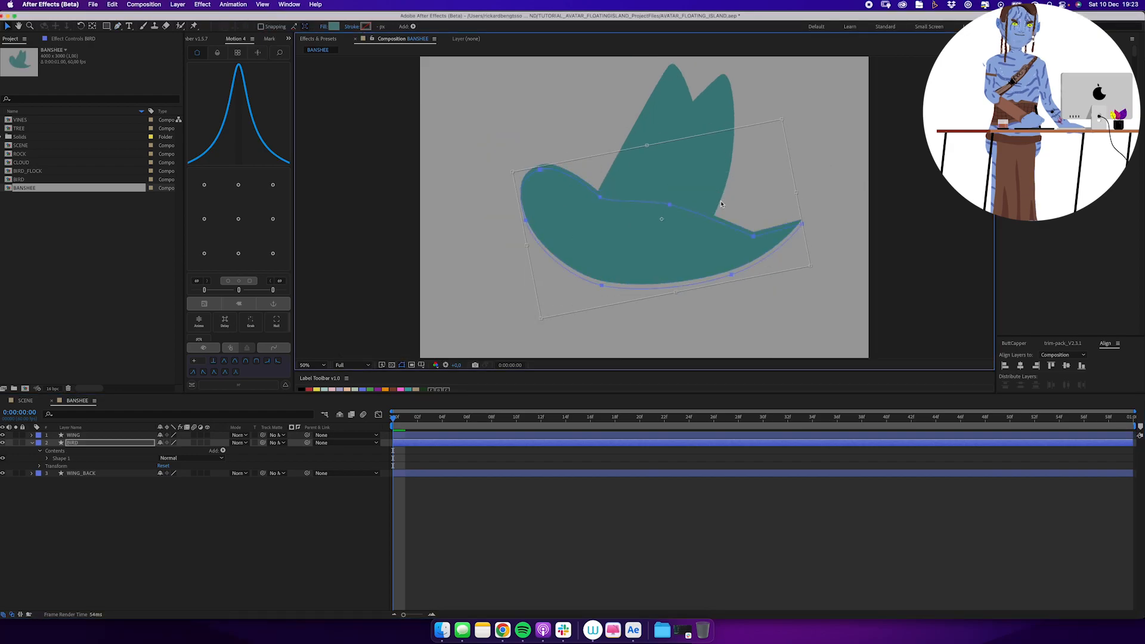
left_click_drag(718, 197, 707, 209)
scroll(816, 178, "right", 3)
key("Return")
Reshape the bird's body path into a long forward neck with a slim belly and a long, narrow tail.
left_click(518, 295)
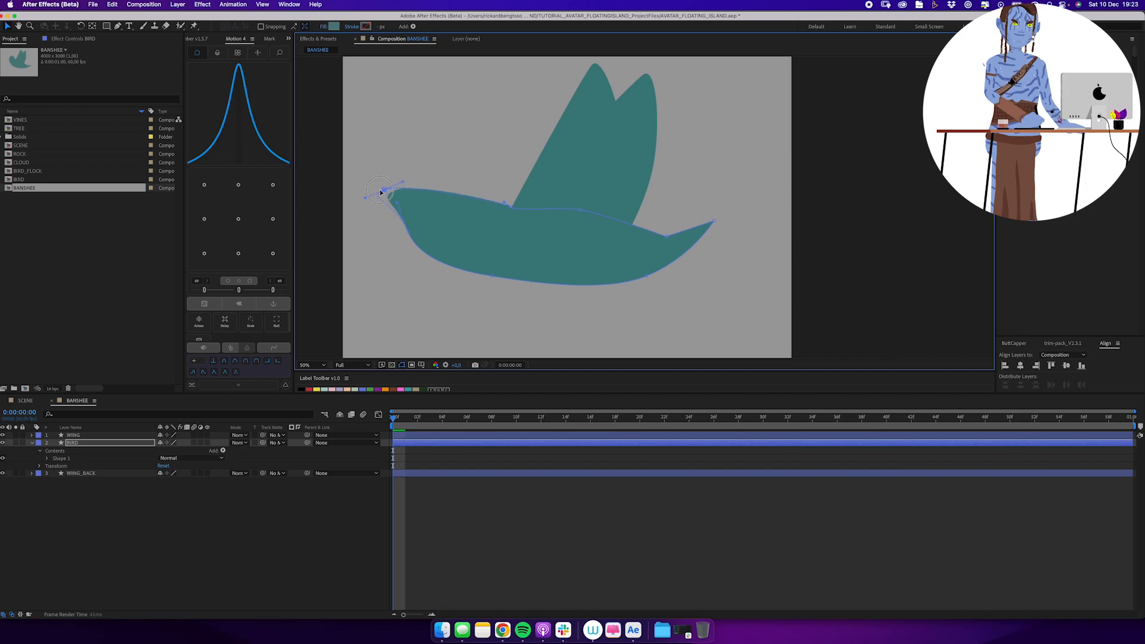
left_click_drag(409, 232, 427, 232)
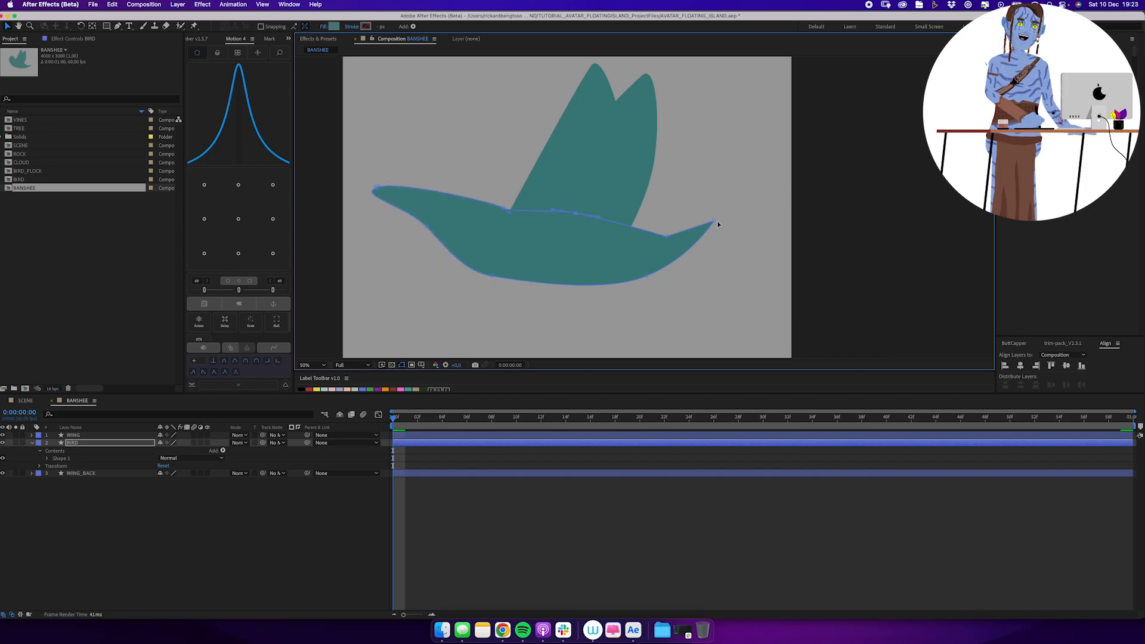
left_click_drag(782, 245, 772, 254)
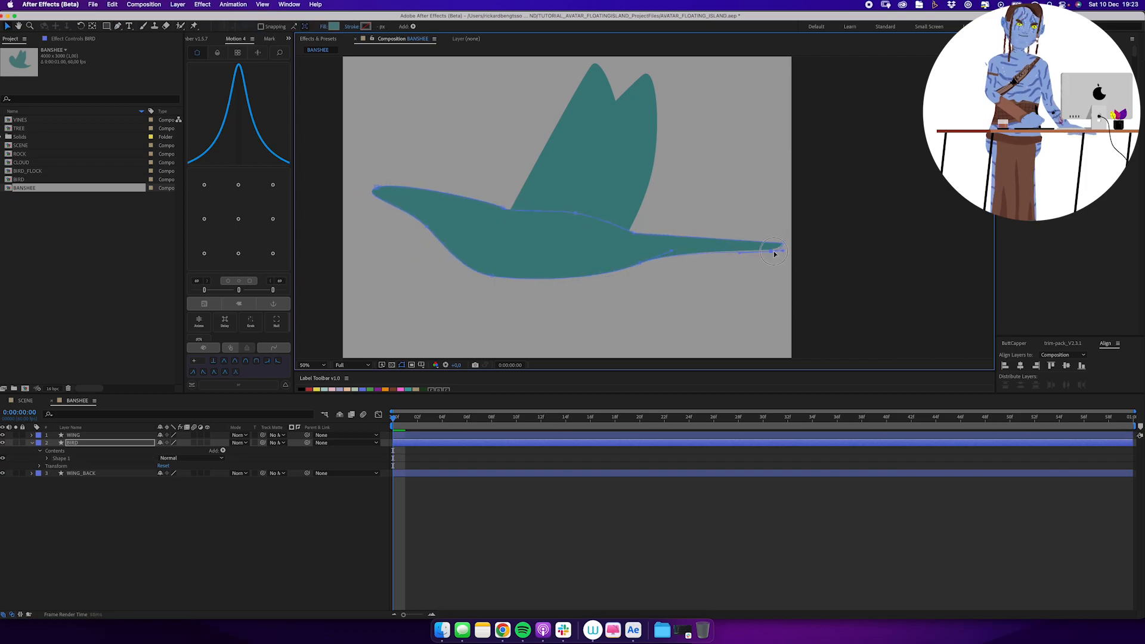
Refine the head end of the body path into a rounded, downward-curving snout with a hollowed throat.
left_click(419, 190)
left_click_drag(557, 203, 528, 249)
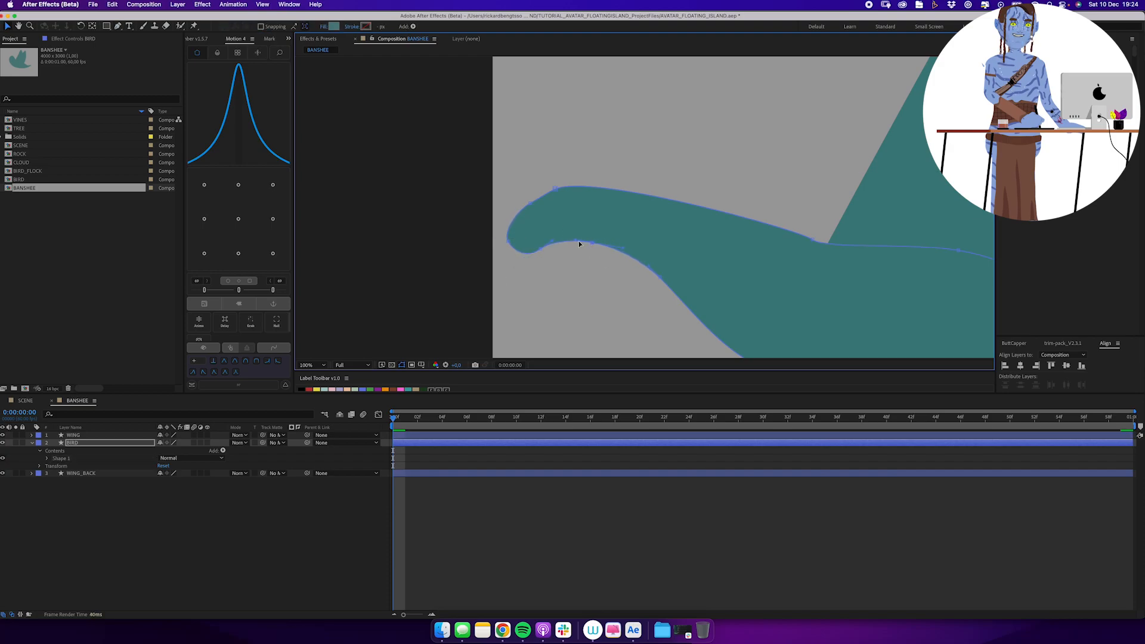
left_click_drag(562, 241, 594, 248)
key("comma")
key("comma")
key("comma")
left_click_drag(774, 243, 674, 235)
Set the BANSHEE composition's width to 5000 px.
key("z")
key("super+k")
double_click(401, 187)
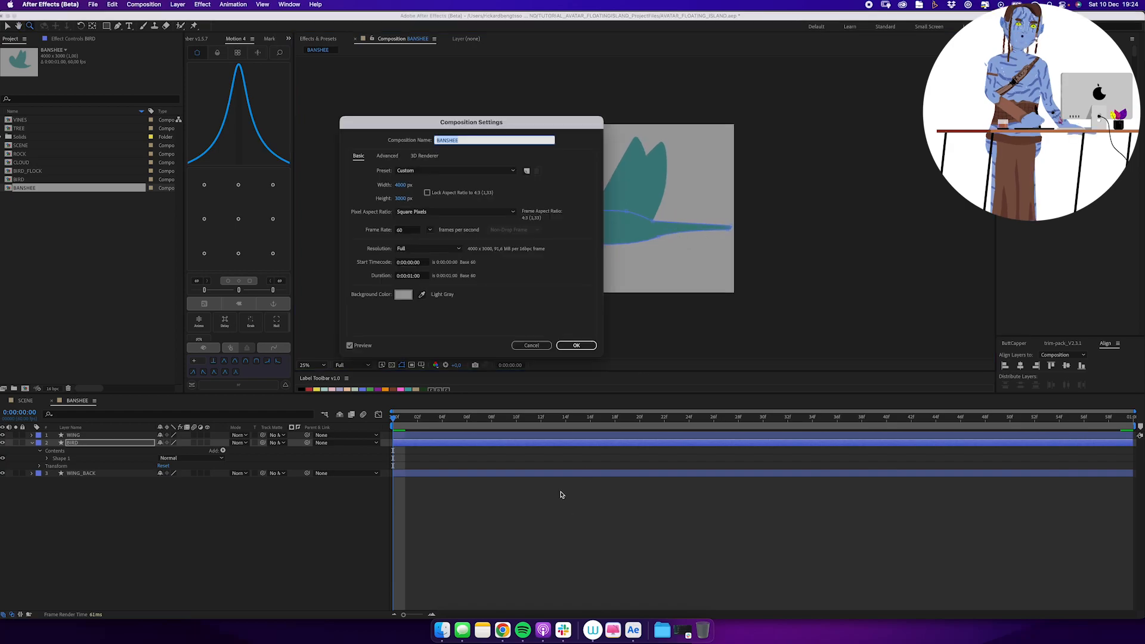
key("Return")
key("super+shift+a")
Draw a small forked fin shape at the tip of the banshee's tail with the Pen tool.
left_click_drag(753, 248, 762, 254)
left_click(732, 232, "alt")
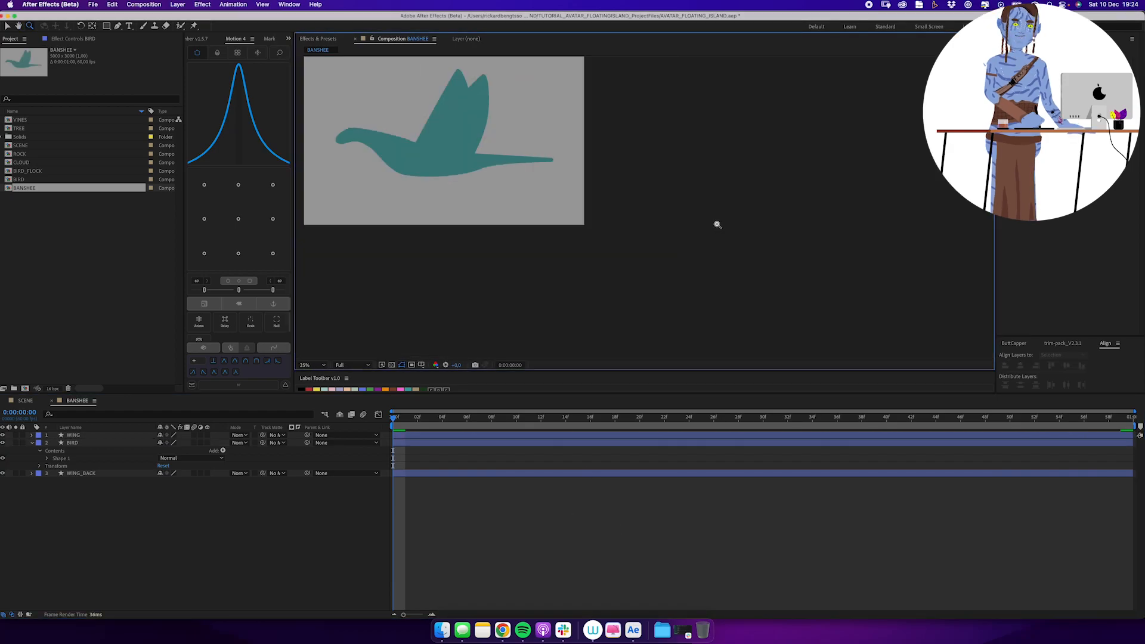
left_click(601, 244)
key("g")
left_click(654, 224)
left_click_drag(674, 219, 686, 219)
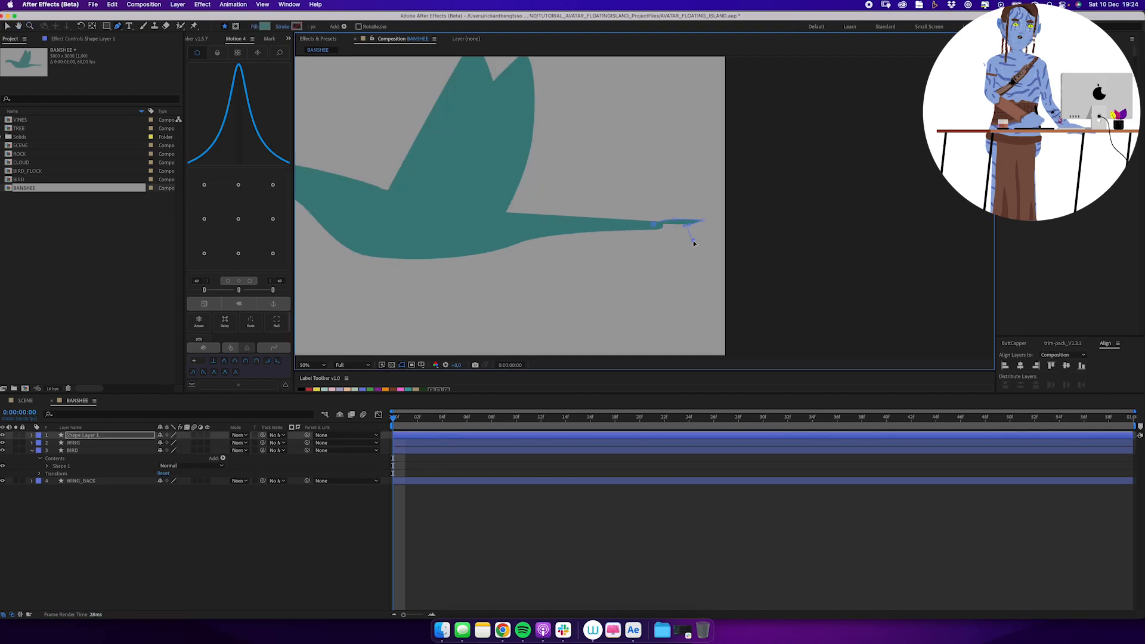
left_click(693, 240)
Fill the tail fin with a very dark blue and rename its layer BACK.
left_click(334, 26)
left_click(214, 290)
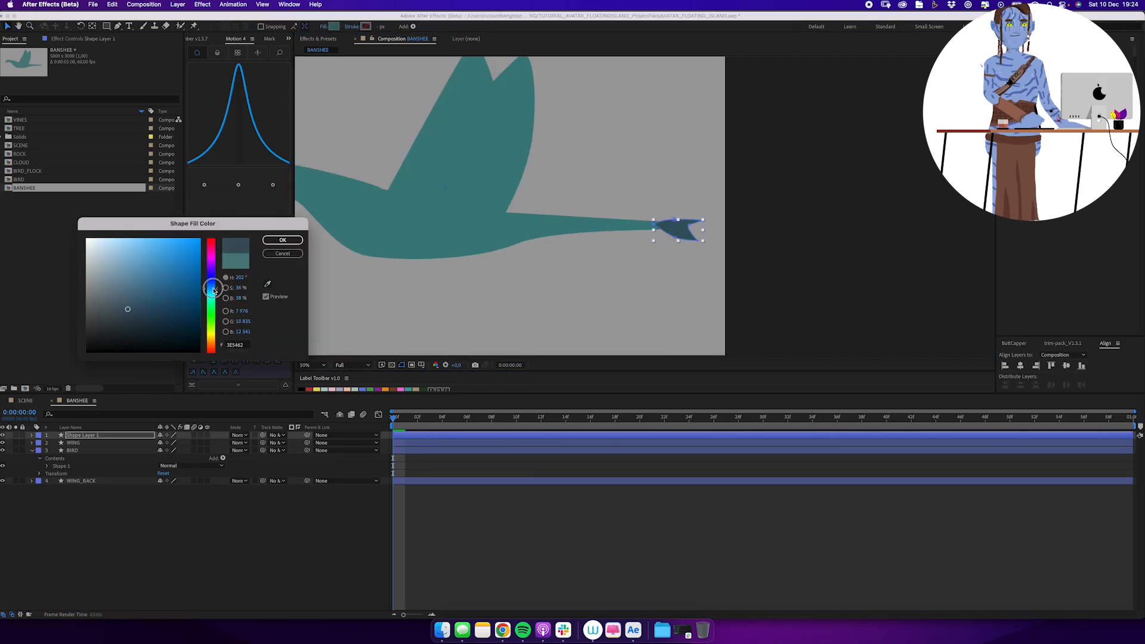
key("Return")
left_click(244, 518)
left_click(102, 435)
key("Return")
type("BACK")
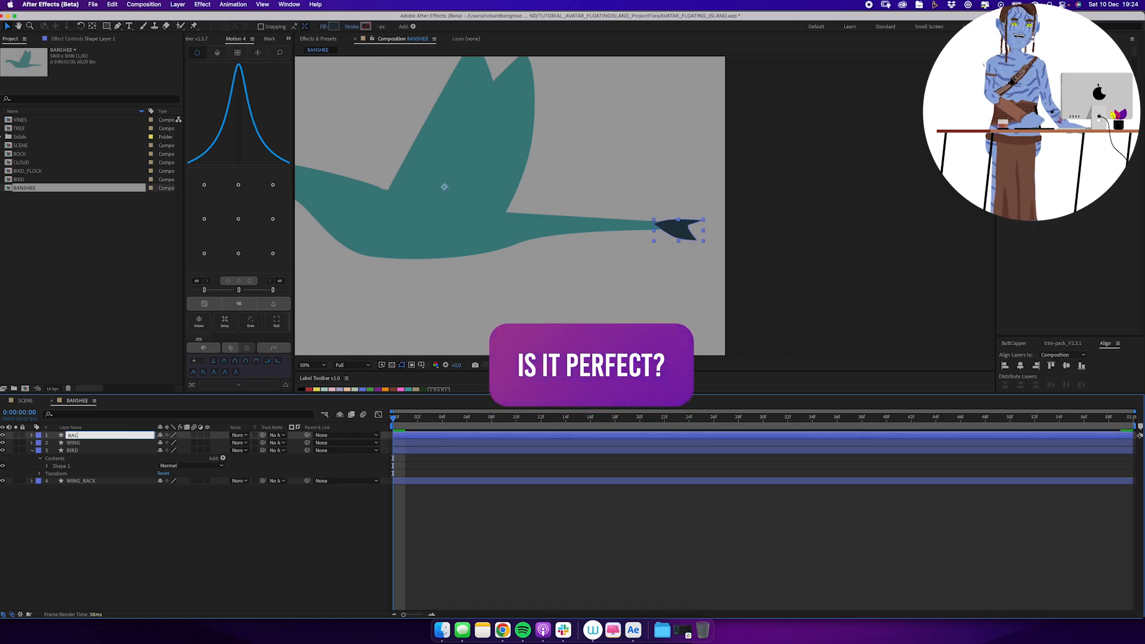
key("Return")
Draw a closed face shape on a new layer, covering the underside of the banshee's head.
key("super+shift+a")
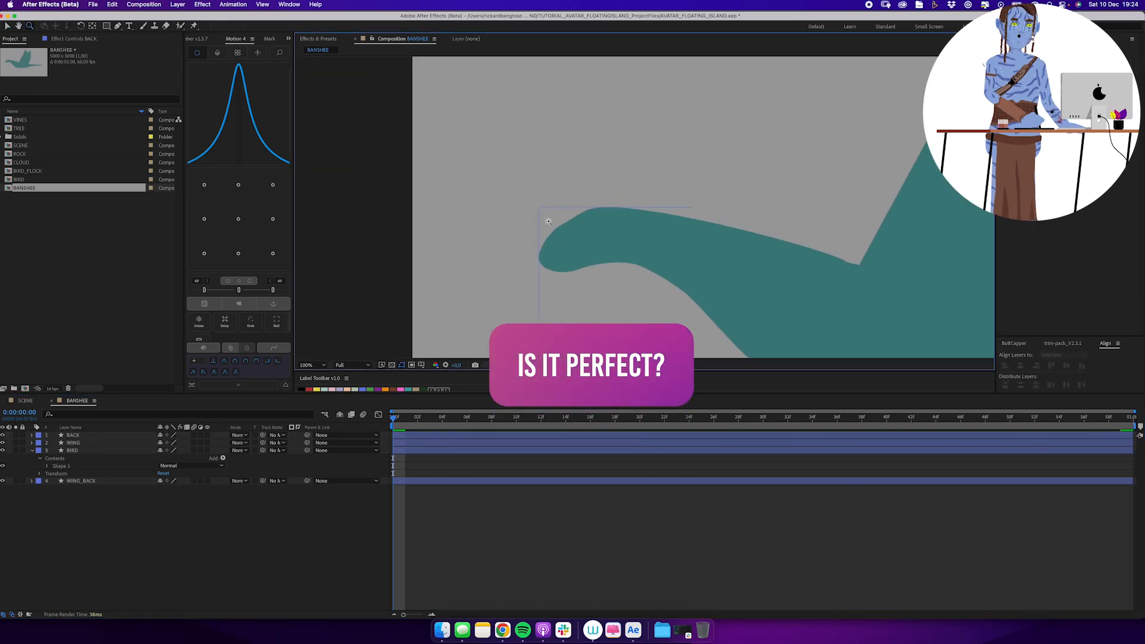
key("g")
left_click(540, 242)
left_click(623, 239)
left_click(630, 269)
left_click(608, 298)
left_click_drag(558, 308, 545, 300)
Fill the face shape with pale teal, preserve underlying transparency so it stays within the head, and rename the layer FACE.
left_click(333, 27)
left_click(267, 283)
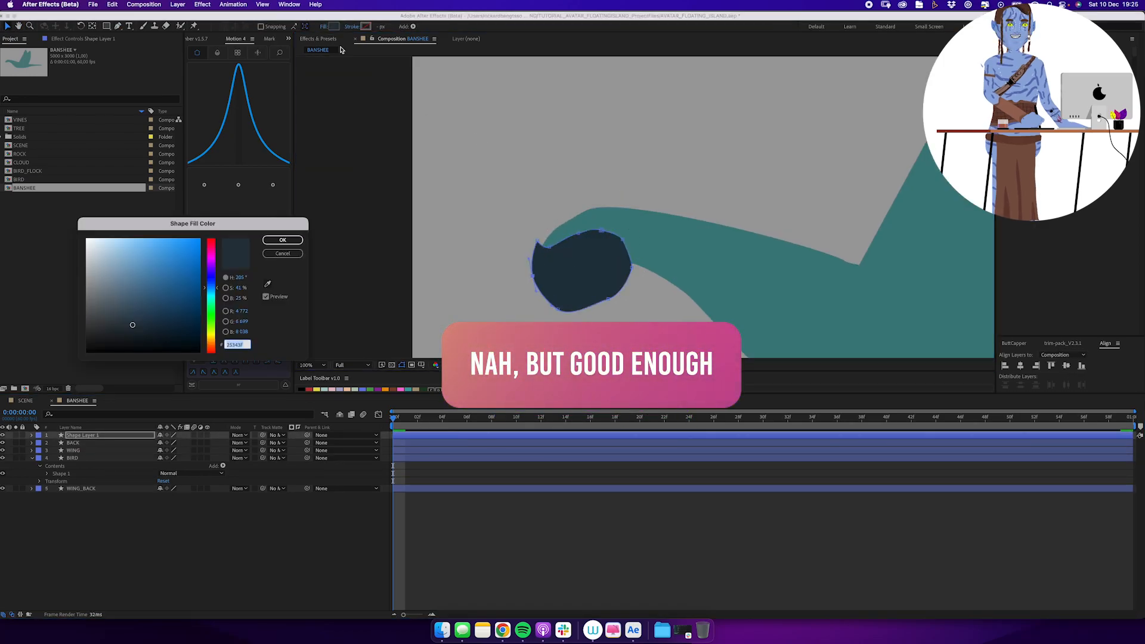
left_click(591, 221)
left_click(117, 270)
left_click(281, 240)
left_click(254, 435)
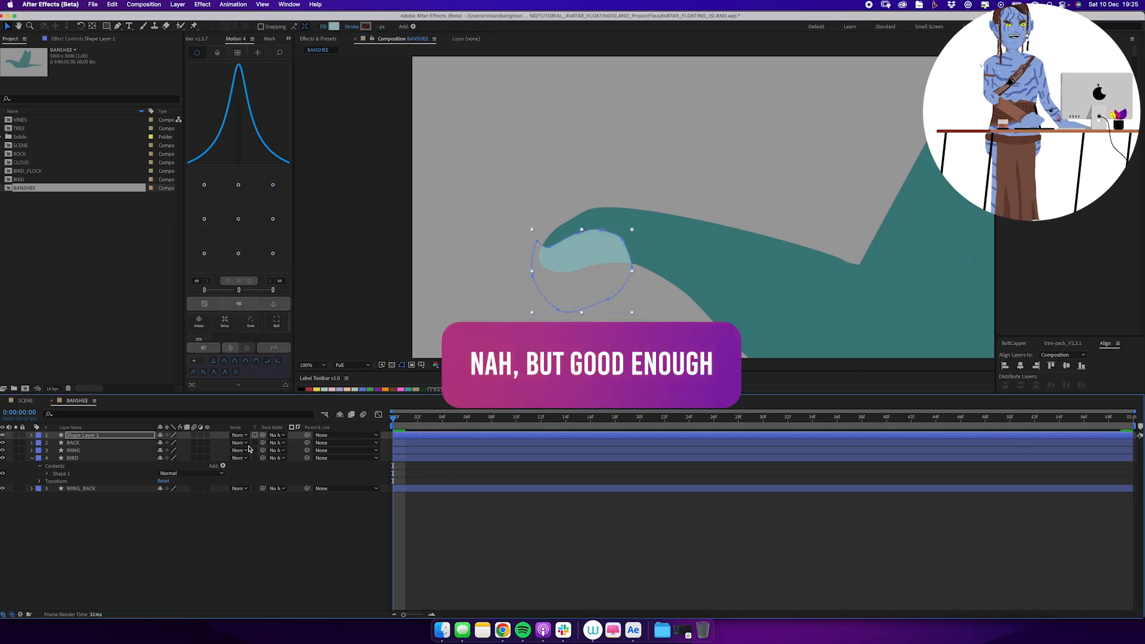
left_click(137, 435)
left_click(573, 493)
Draw a narrow pointed triangle hanging below the banshee's snout on a new layer and fill it with a pinkish red.
key("g")
left_click(553, 269)
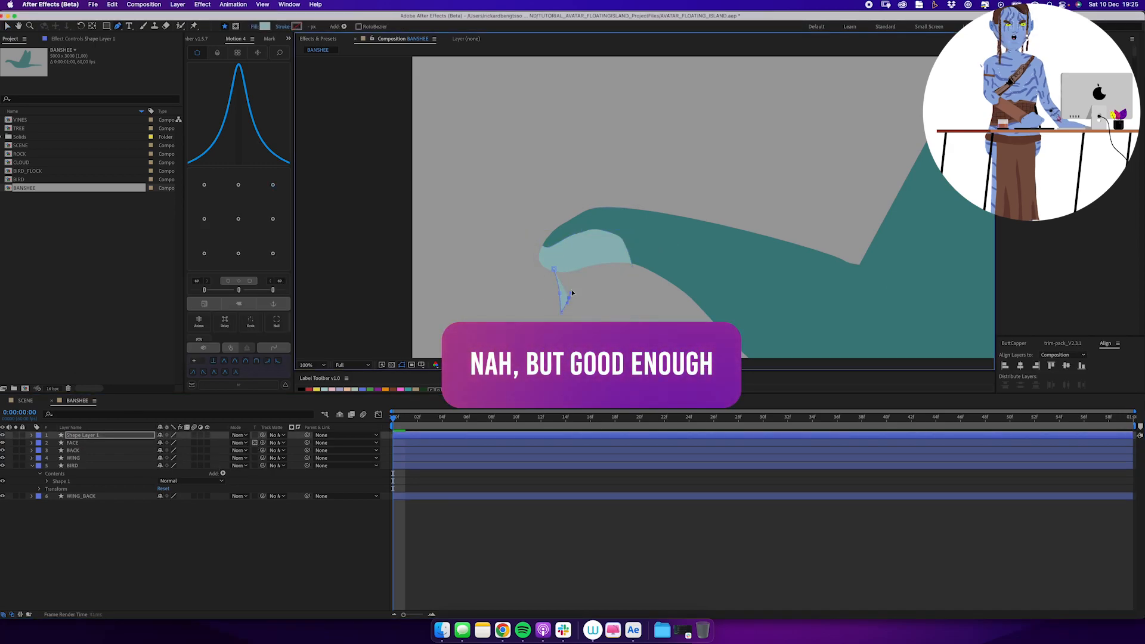
left_click(576, 270)
left_click(553, 270)
left_click(264, 26)
left_click(208, 249)
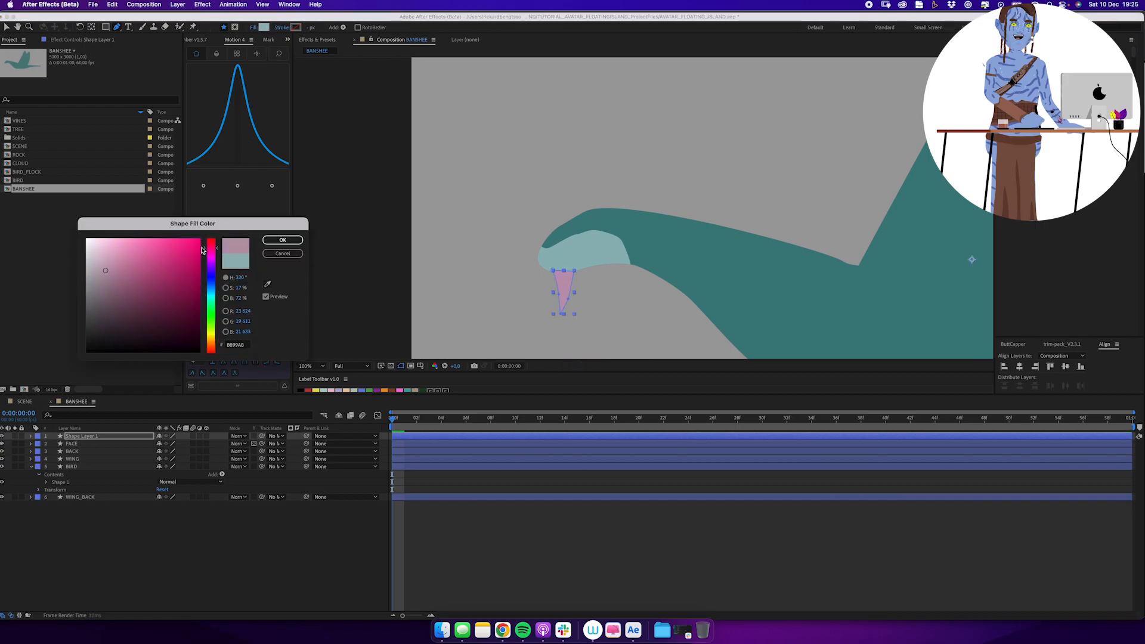
left_click(285, 241)
Show the path keyframes of the WING and WING_BACK layers and collapse the BIRD layer's contents.
key("z")
left_click(656, 271, "alt")
left_click(657, 271, "alt")
left_click(656, 272, "alt")
left_click_drag(415, 421, 353, 494)
left_click(87, 452)
left_click(81, 497, "super")
key("u")
key("k")
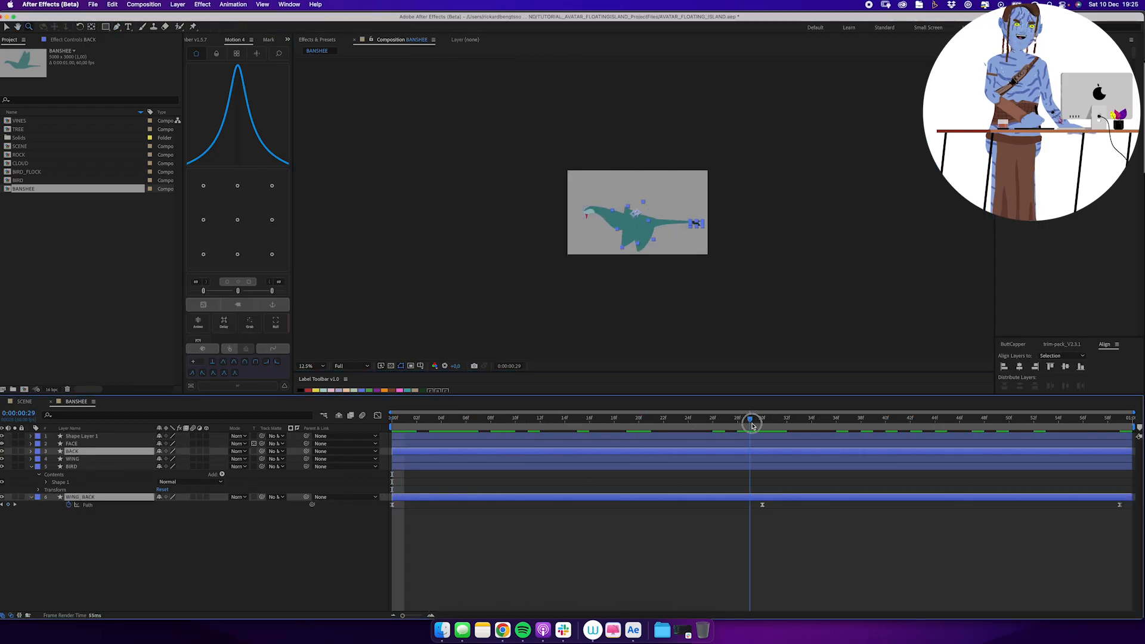
left_click(32, 467)
left_click(73, 459)
left_click(82, 475, "super")
key("u")
Change the WING_BACK layer's fill to a darker teal at the mid-flap frame.
left_click(756, 489)
left_click(755, 483)
left_click(696, 219)
key("v")
left_click(332, 27)
left_click(128, 307)
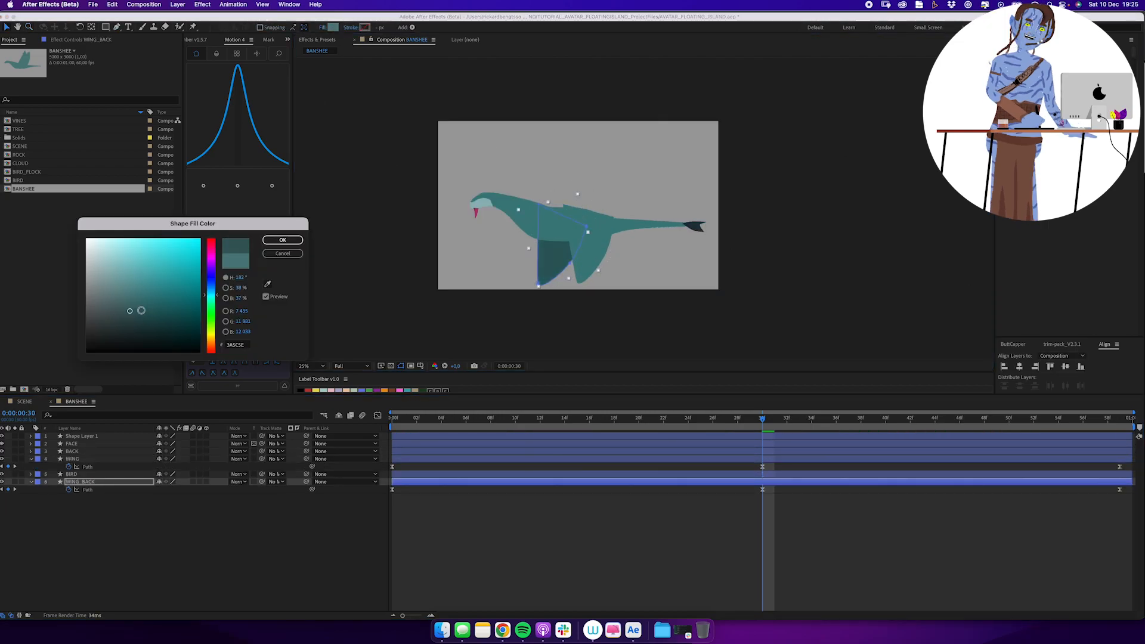
left_click(280, 240)
left_click(567, 207)
double_click(582, 237)
left_click(565, 545)
Add the BANSHEE composition to SCENE above BIRD_FLOCK, enable time remapping and extend the layer to the end.
left_click(51, 402)
left_click_drag(30, 189, 108, 470)
right_click(110, 474)
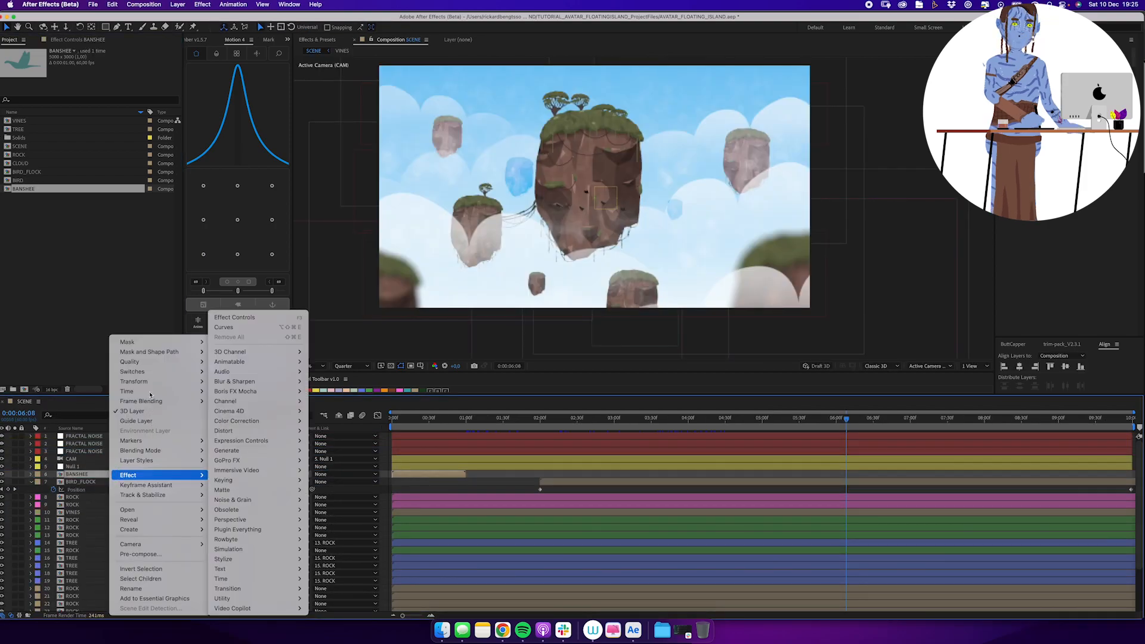
mouse_move(138, 392)
left_click(251, 393)
left_click_drag(465, 474, 1138, 490)
Replace the BANSHEE layer's end time remap keyframe with one at 0:00:00:59 and loop the flap with a loopOut() expression.
left_click_drag(477, 419, 464, 419)
left_click(8, 482)
left_click(467, 482)
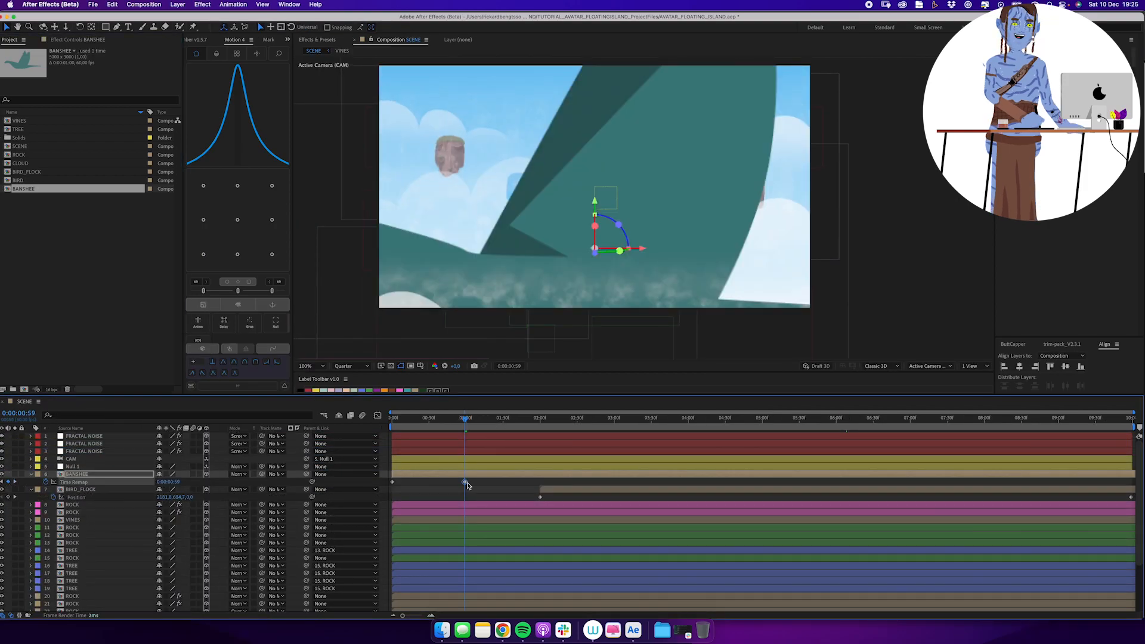
key("Delete")
left_click(46, 482, "alt")
type("loopOut()")
Scale the BANSHEE layer in the scene down to 5%.
left_click(445, 419)
key("s")
left_click(184, 482)
type("20")
key("Return")
key("a")
left_click_drag(186, 481, 202, 482)
left_click_drag(450, 425, 574, 420)
key("s")
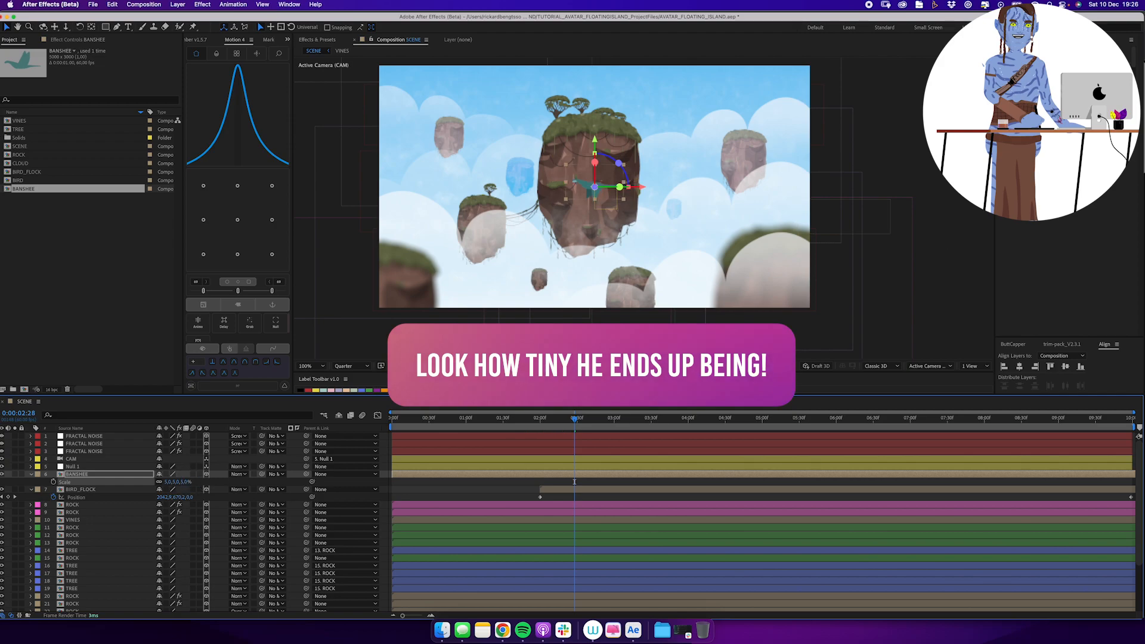
key("Return")
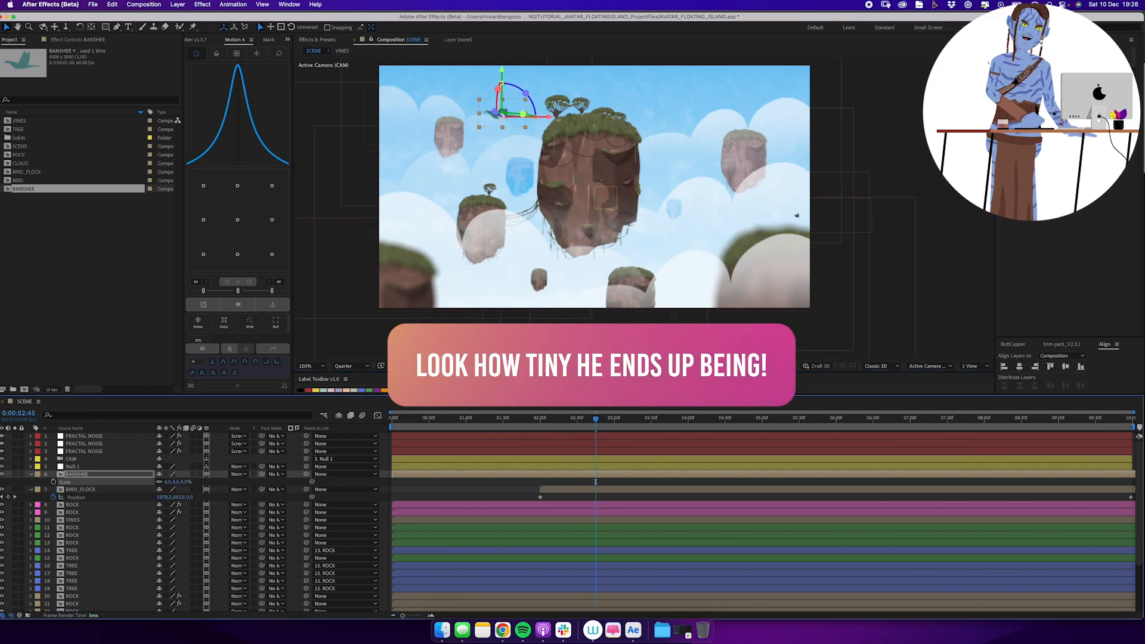
Set the BANSHEE layer's Z position to 3000 and place it in the sky above the main island's left side.
key("p")
left_click(191, 481)
type("3000")
key("Return")
left_click_drag(539, 153, 512, 110)
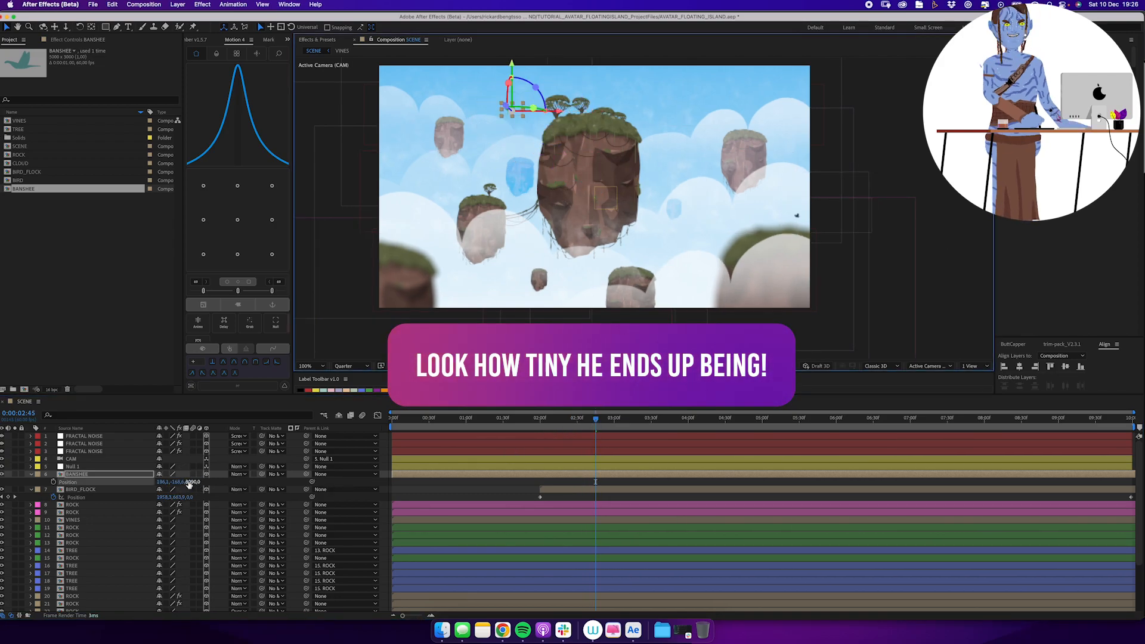
Keyframe the BANSHEE's position to fly from outside the frame's left edge at the start to past its right edge at the end.
left_click_drag(163, 482, 51, 483)
key("Home")
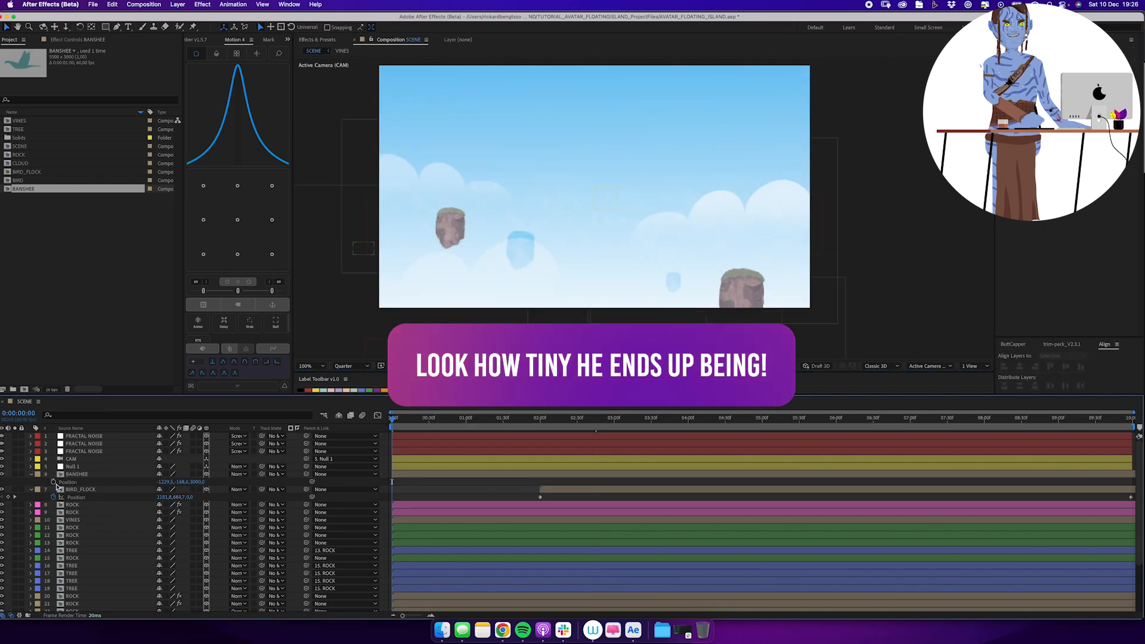
left_click(54, 482)
key("End")
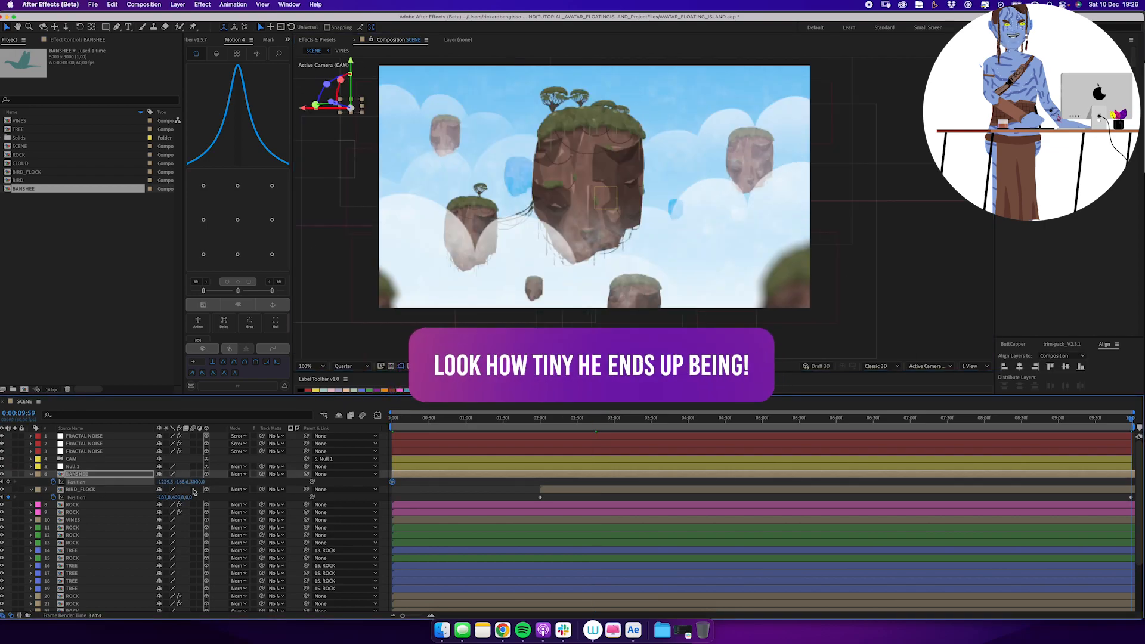
left_click_drag(165, 482, 340, 463)
key("super+shift+a")
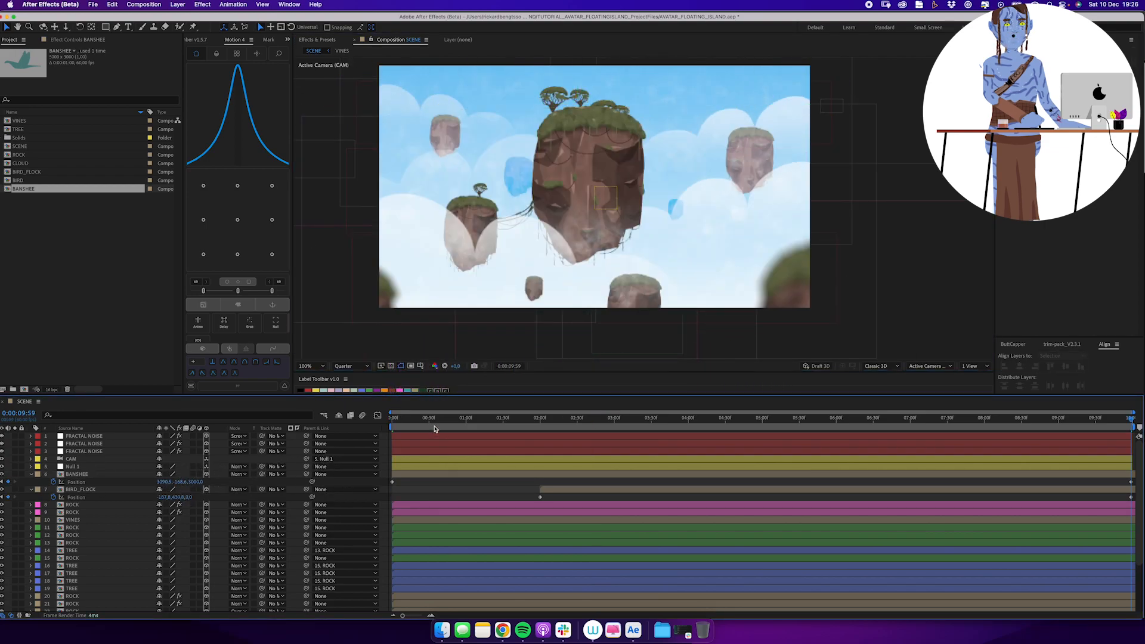
key("space")
left_click(55, 482, "alt")
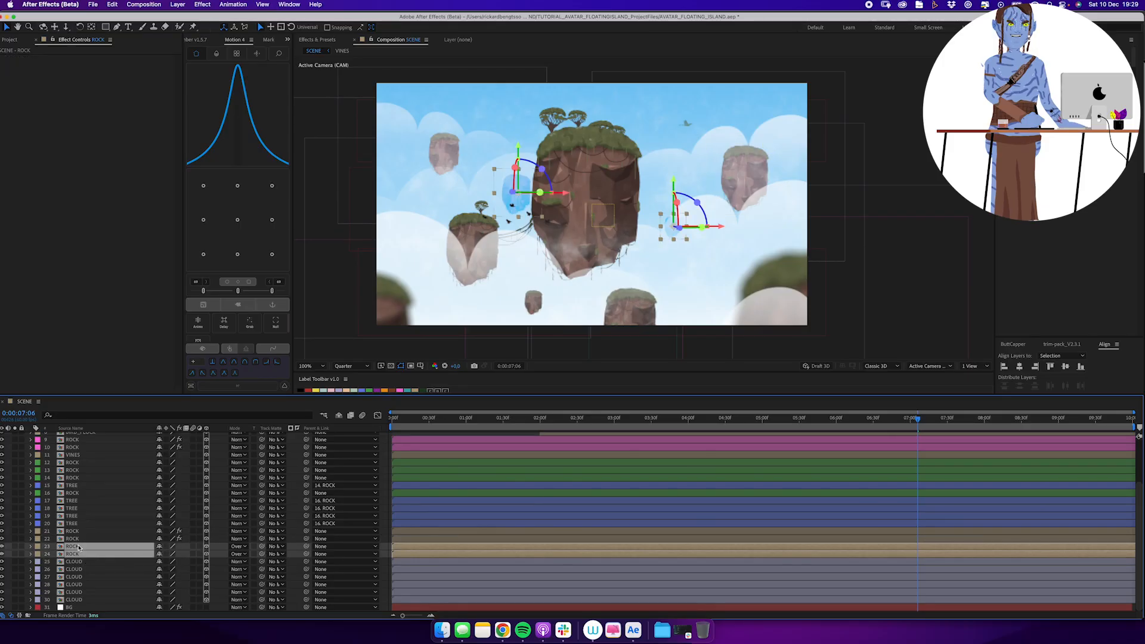
Replace the two blue background rocks with a duplicate of the upper-right rock and set its Z position to 8000.
left_click(99, 563)
key("p")
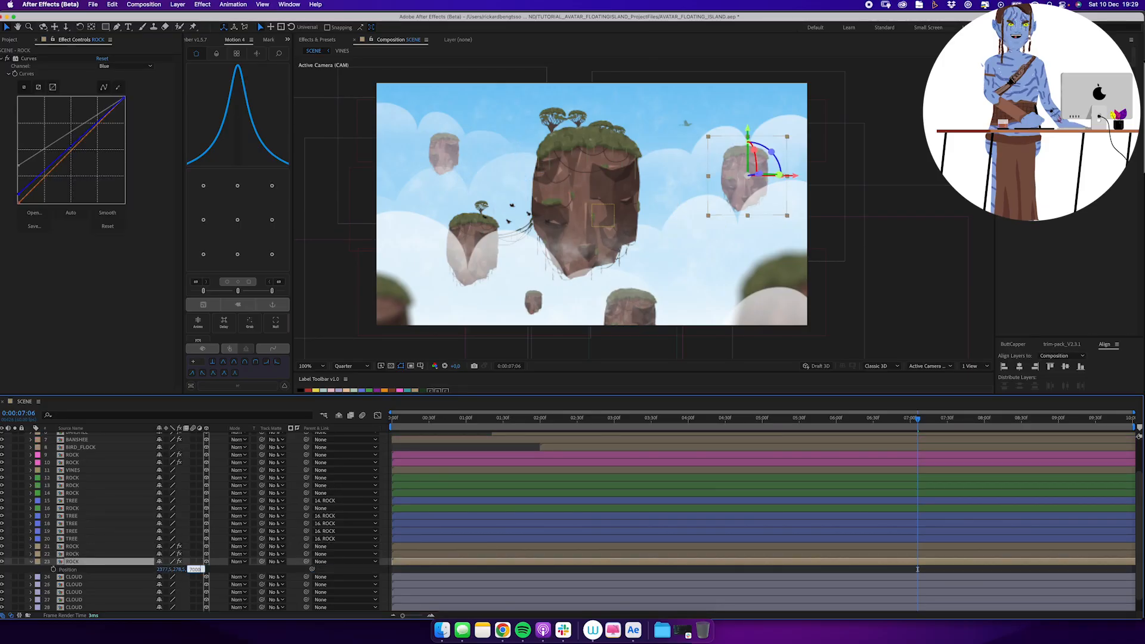
key("Return")
left_click(190, 570)
type("8000")
key("Return")
Move the duplicated rock beside the main island, scale it to 60% and lighten its dark tones in the Curves RGB channel.
key("s")
left_click_drag(682, 190, 680, 252)
left_click(170, 570)
type("60")
left_click(123, 66)
left_click(116, 69)
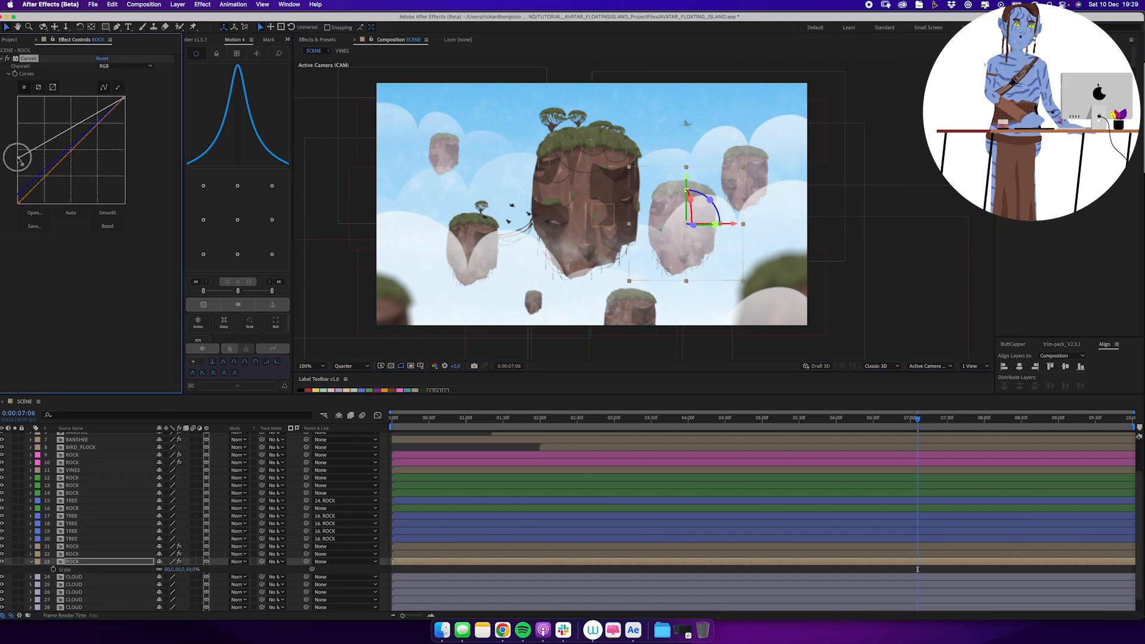
Duplicate the faded rock, set the copy's Z position to 9000 and move it to the scene's left edge.
left_click(120, 563)
key("super+d")
left_click_drag(120, 563, 140, 583)
key("p")
left_click(190, 584)
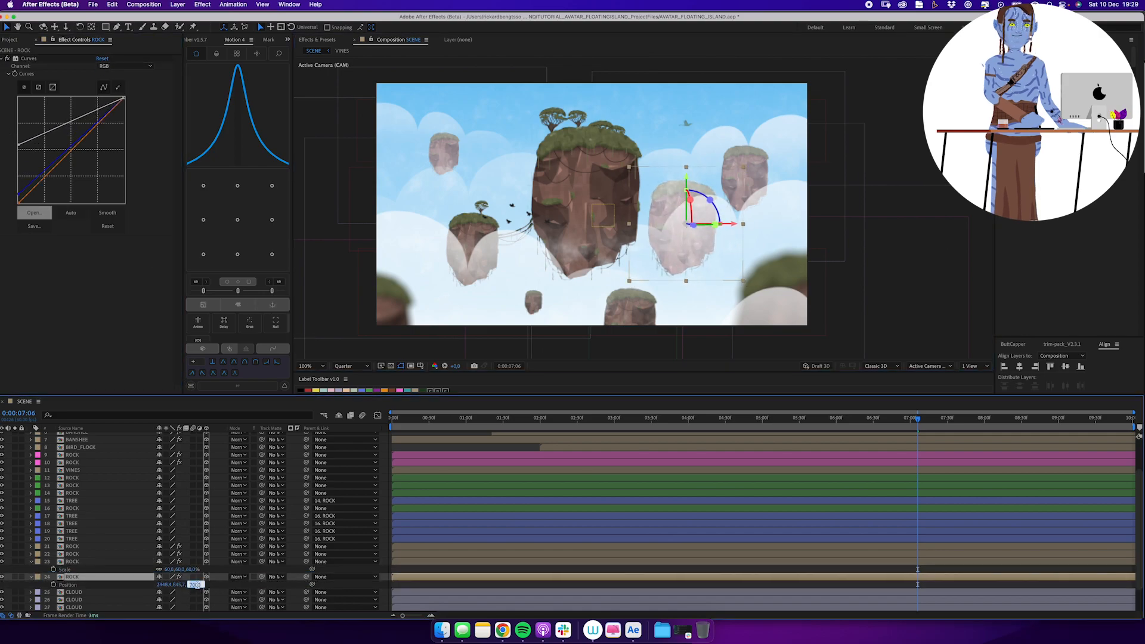
type("9000")
key("Return")
left_click_drag(650, 249, 386, 249)
Duplicate the left-edge rock, set the copy's Z position to 12000 and move it toward the main island.
left_click(148, 576)
key("super+d")
left_click_drag(148, 576, 146, 599)
key("p")
left_click(196, 600)
type("12000")
key("Return")
left_click_drag(450, 246, 555, 257)
Scale this rock copy to 75% and nudge it into place just left of the main island.
key("s")
left_click(186, 599)
type("75")
key("Return")
left_click_drag(517, 222, 511, 215)
Duplicate the rock again, set the copy's Z position to 15000 and move it to the scene's lower right.
key("super+d")
key("p")
left_click_drag(241, 562, 241, 512)
left_click(196, 549)
type("15000")
key("Return")
left_click_drag(555, 241, 789, 287)
Enlarge the lower-right rock copy slightly and shift it to the scene's right edge.
key("s")
left_click_drag(185, 549, 208, 549)
left_click_drag(765, 279, 807, 278)
Duplicate the right-edge rock, move the copy to the scene's lower left and collapse all layer properties.
key("super+d")
left_click_drag(807, 278, 457, 357)
key("super+a")
key("u")
left_click(386, 530)
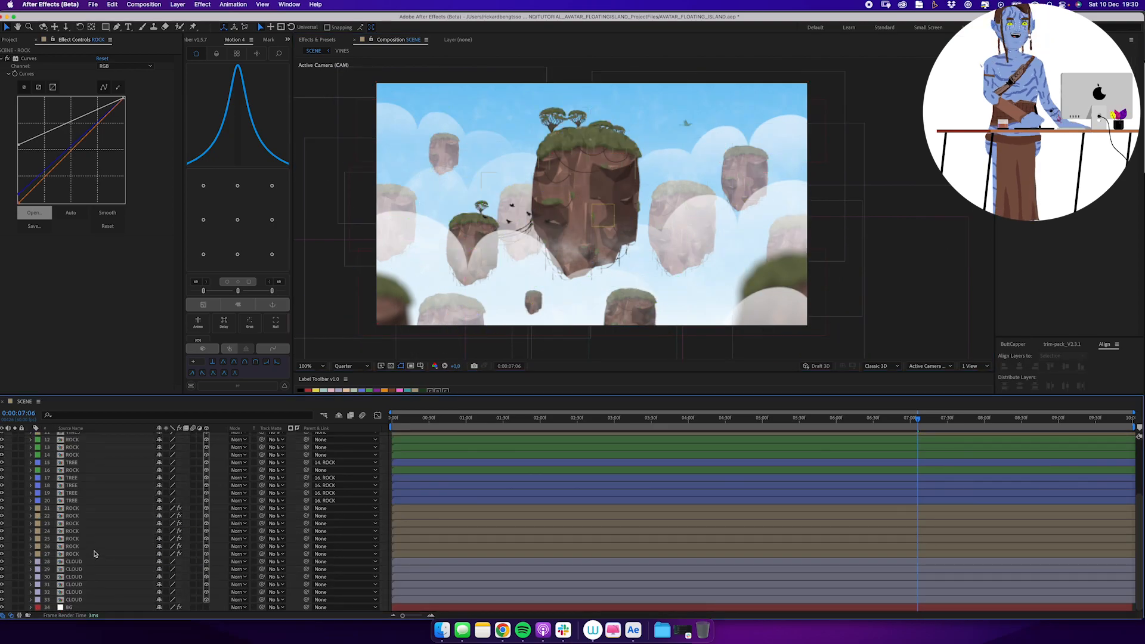
Duplicate the ROCK composition as ROCK 2 and replace one of the distant rock layers with the copy.
right_click(95, 554)
mouse_move(137, 516)
left_click(239, 526)
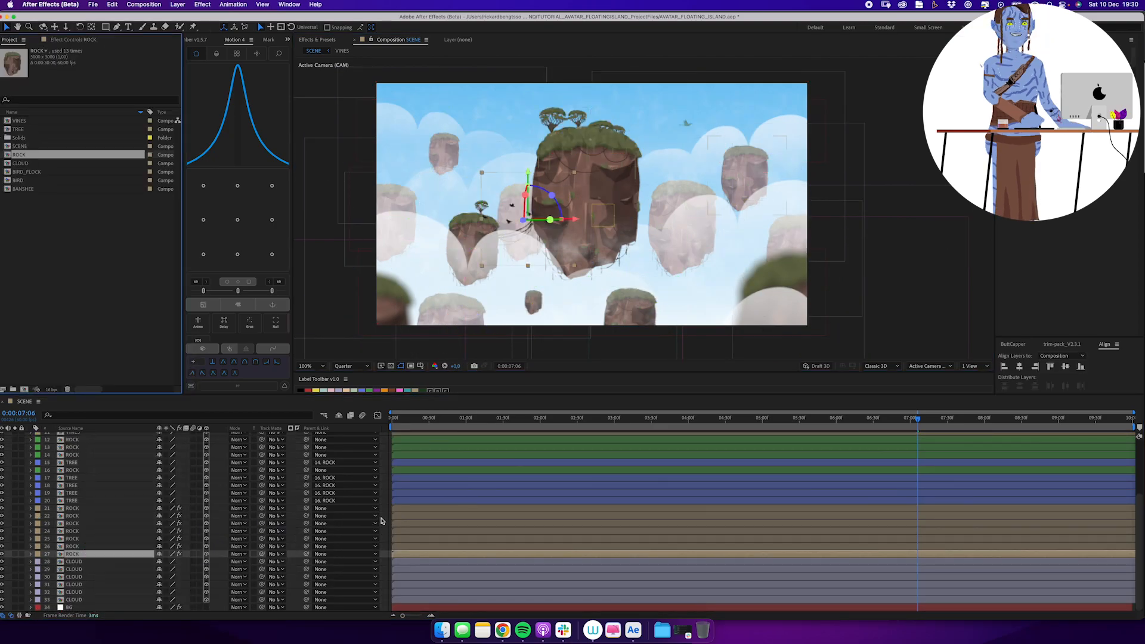
key("super+d")
left_click(90, 531)
left_click_drag(36, 154, 90, 531)
Replace the rock layer that carries the single tree with ROCK 2 and open the ROCK 2 composition.
left_click(84, 440)
scroll(84, 441, "up", 3)
left_click(82, 478)
left_click(82, 486)
Shorten the ROCK_BODY shape by raising its lower points, and raise VINES_GREEN_1 and VINES_1 to the new underside.
left_click(118, 29)
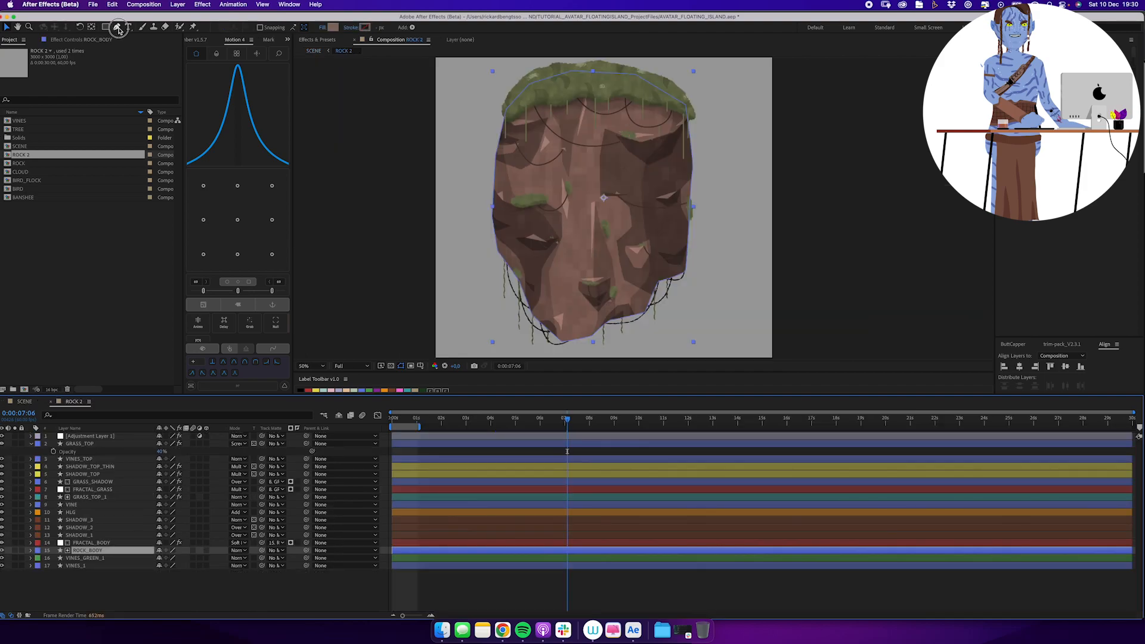
left_click_drag(468, 194, 737, 352)
left_click_drag(593, 335, 594, 281)
left_click_drag(660, 228, 660, 214)
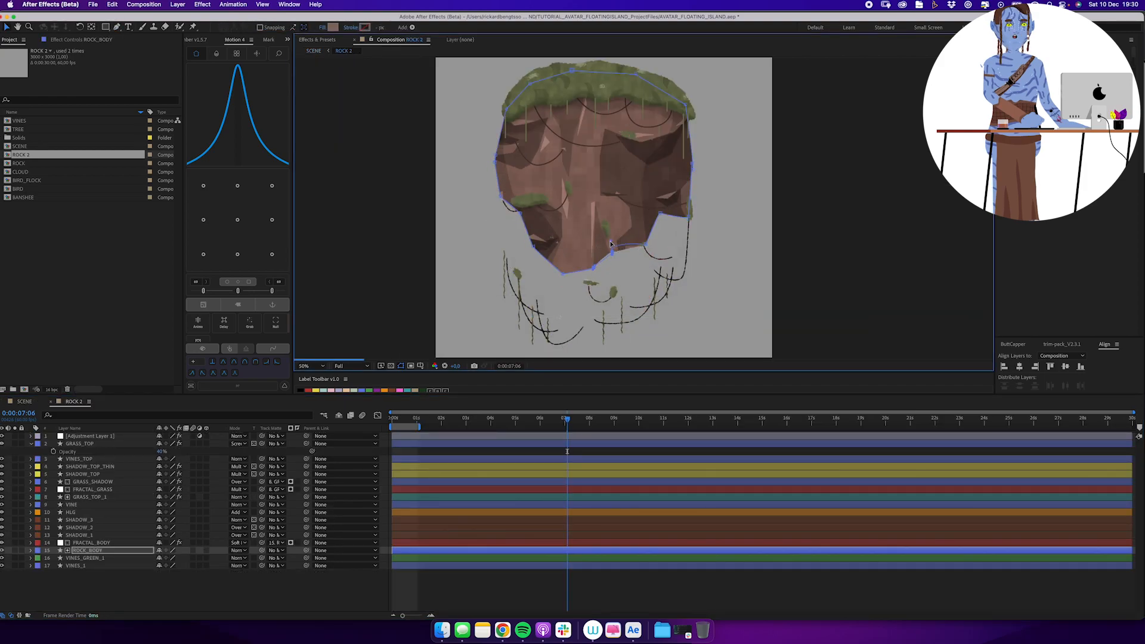
left_click(111, 558)
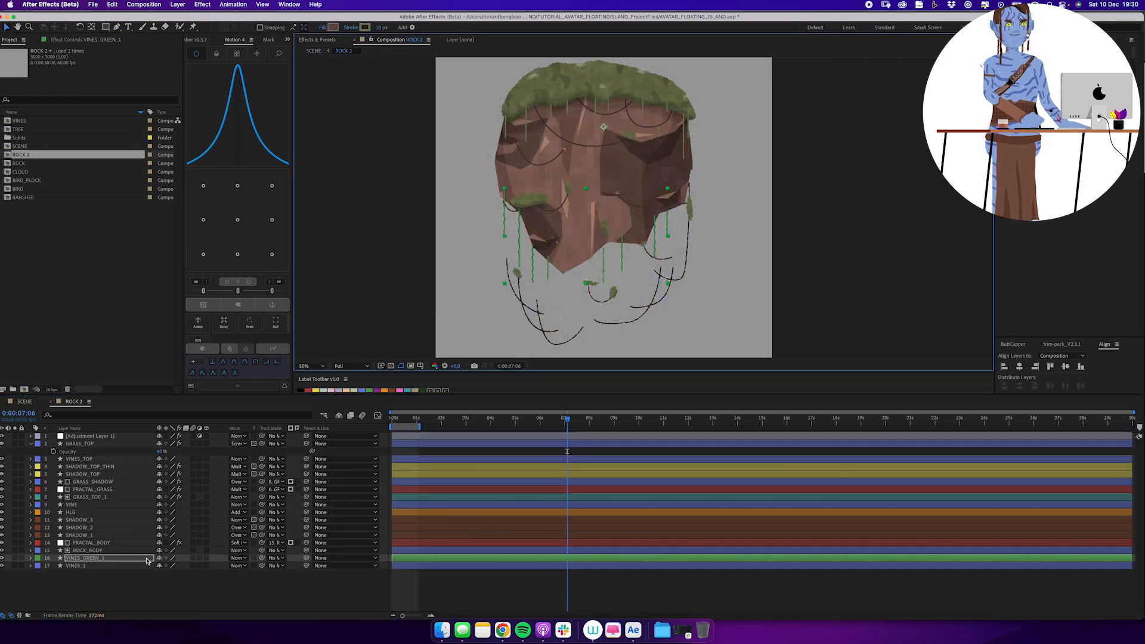
left_click(111, 565)
Reposition the loose grass patches of GRASS_TOP_1 so they sit on the shortened rock.
left_click(112, 497)
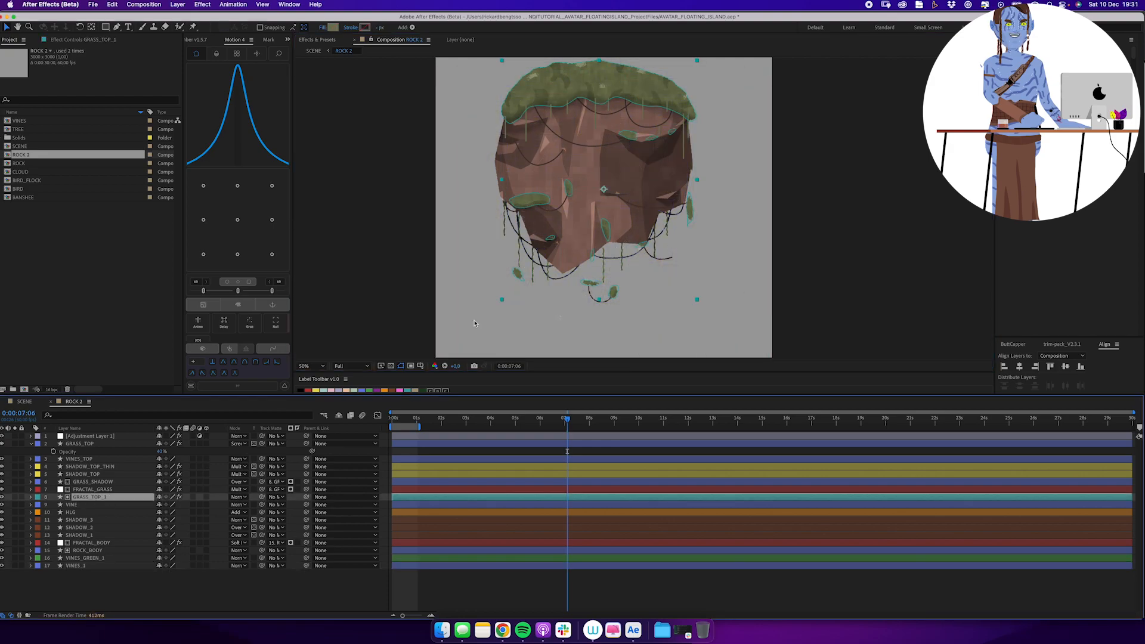
scroll(530, 308, "up", 1)
left_click(505, 235)
left_click_drag(505, 232, 492, 174)
left_click_drag(537, 298, 497, 231)
left_click_drag(604, 310, 574, 215)
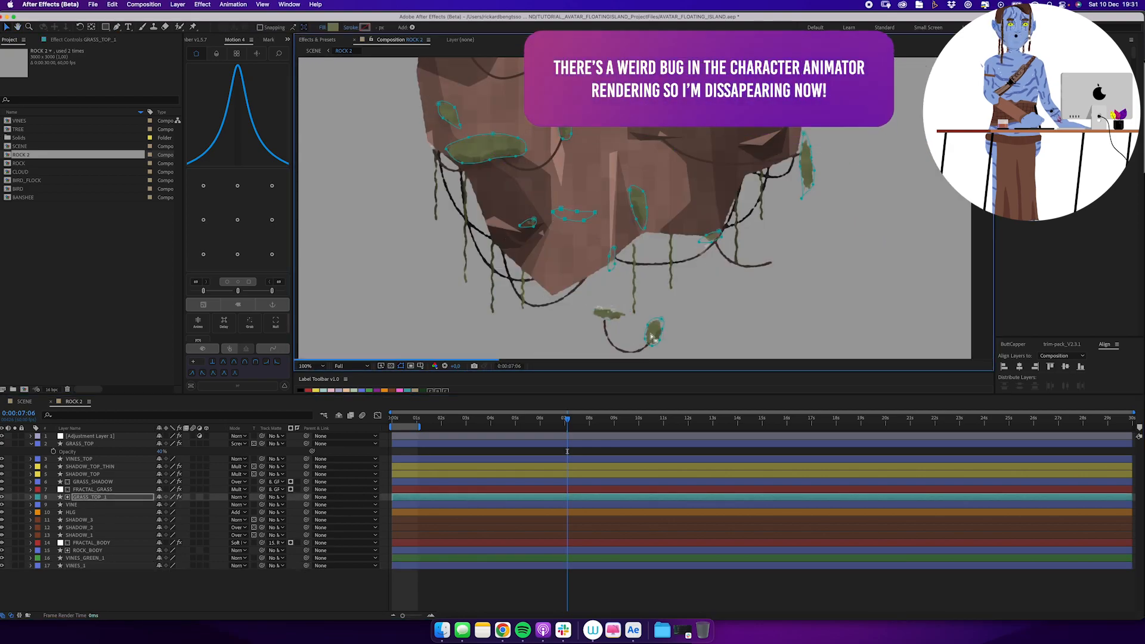
left_click_drag(656, 327, 682, 174)
left_click(804, 138)
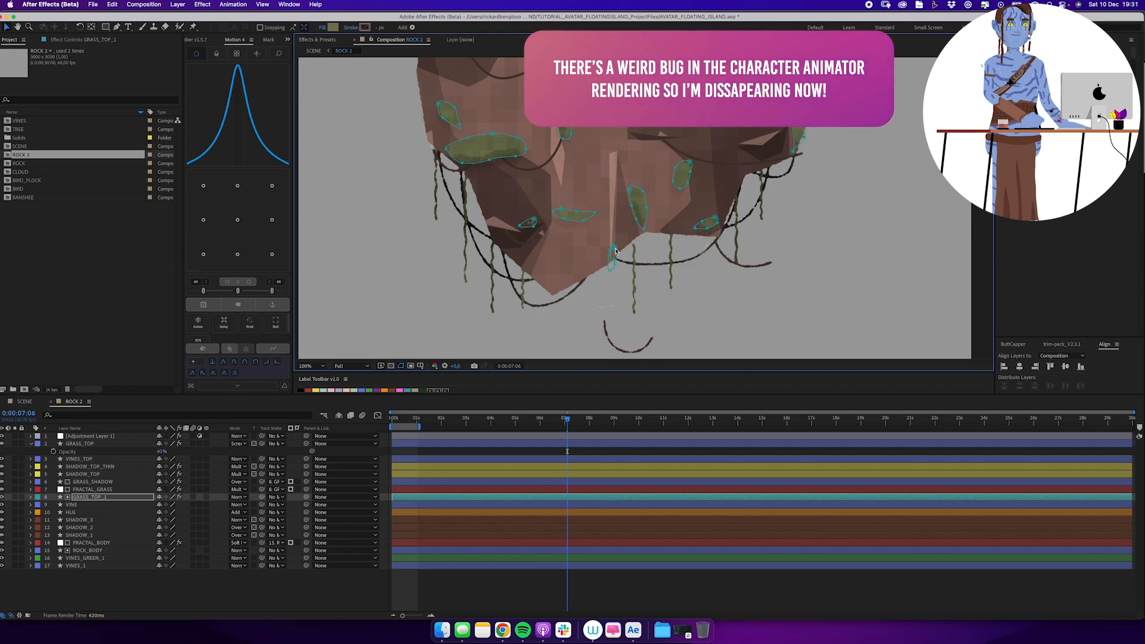
left_click_drag(615, 252, 604, 298)
Find the layer of the stray vine floating below the rock and move that vine up to the rock's lower edge.
key("z")
left_click(618, 211, "alt")
left_click(102, 558)
left_click(98, 551)
left_click(109, 475)
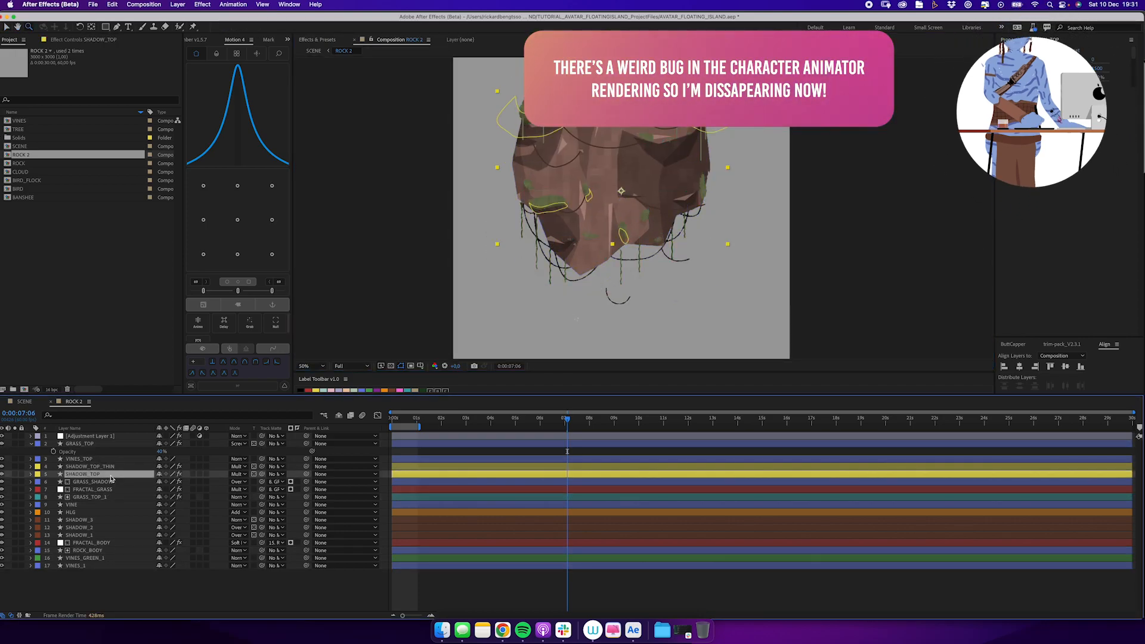
left_click(112, 482)
left_click(113, 489)
left_click(113, 504)
key("v")
left_click(626, 300)
left_click_drag(631, 298, 610, 247)
Return to the SCENE composition, replace the distant rock just right of the main island with ROCK 2 and preview the scene.
left_click(516, 576)
left_click(25, 402)
left_click(85, 546)
left_click(87, 569)
left_click(87, 584)
left_click(87, 576)
left_click(88, 561)
left_click(87, 554)
left_click_drag(38, 155, 81, 554)
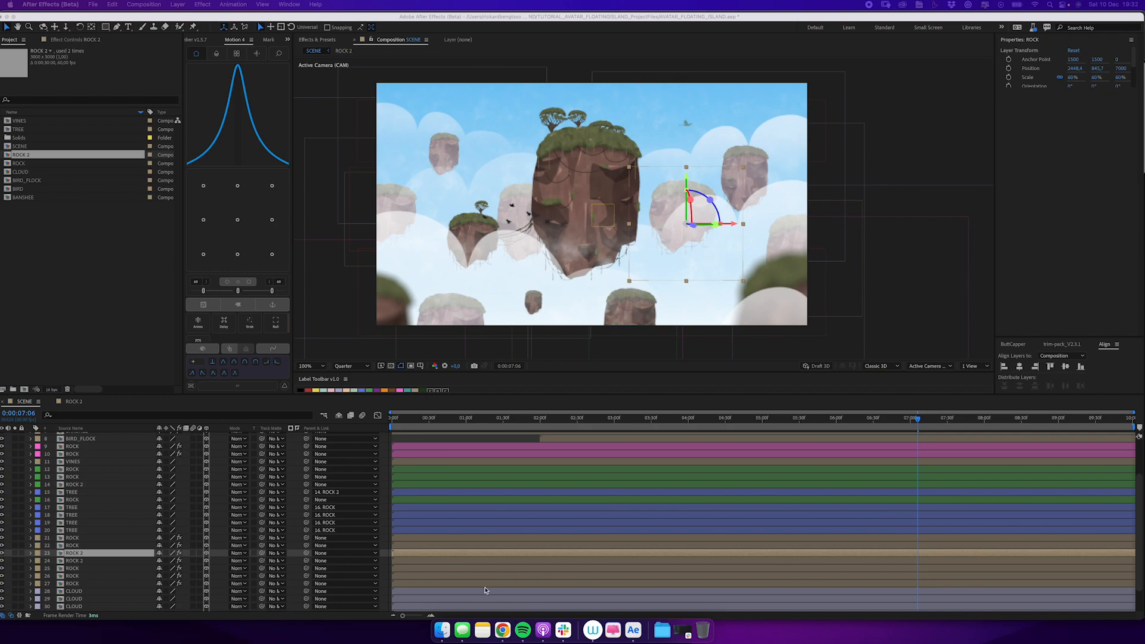
left_click(91, 554)
left_click(84, 568)
key("space")
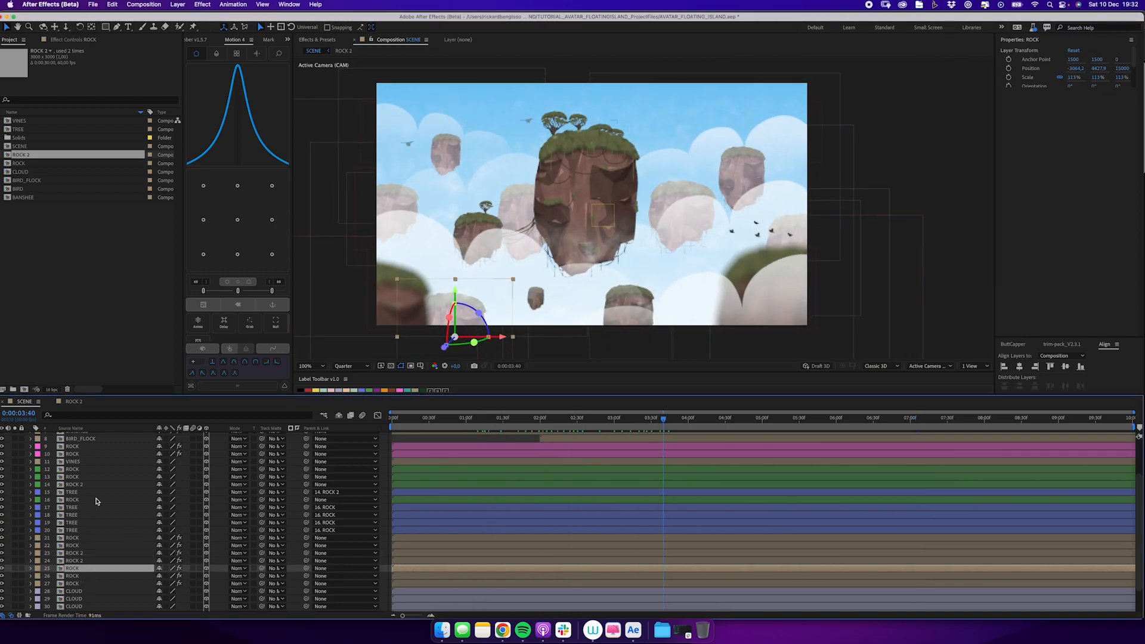
Scrub through the scene's motion, open the CLOUD composition and reveal the opacity of one of its layers.
scroll(131, 537, "up", 3)
key("super+shift+a")
left_click_drag(398, 421, 599, 436)
double_click(96, 438)
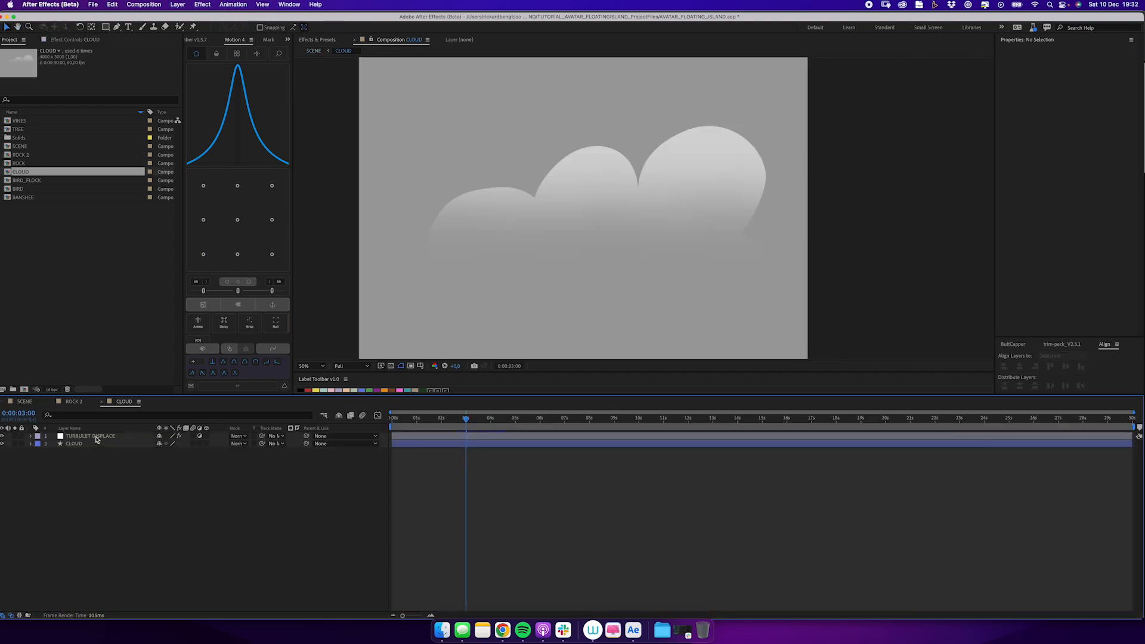
left_click(89, 443)
key("t")
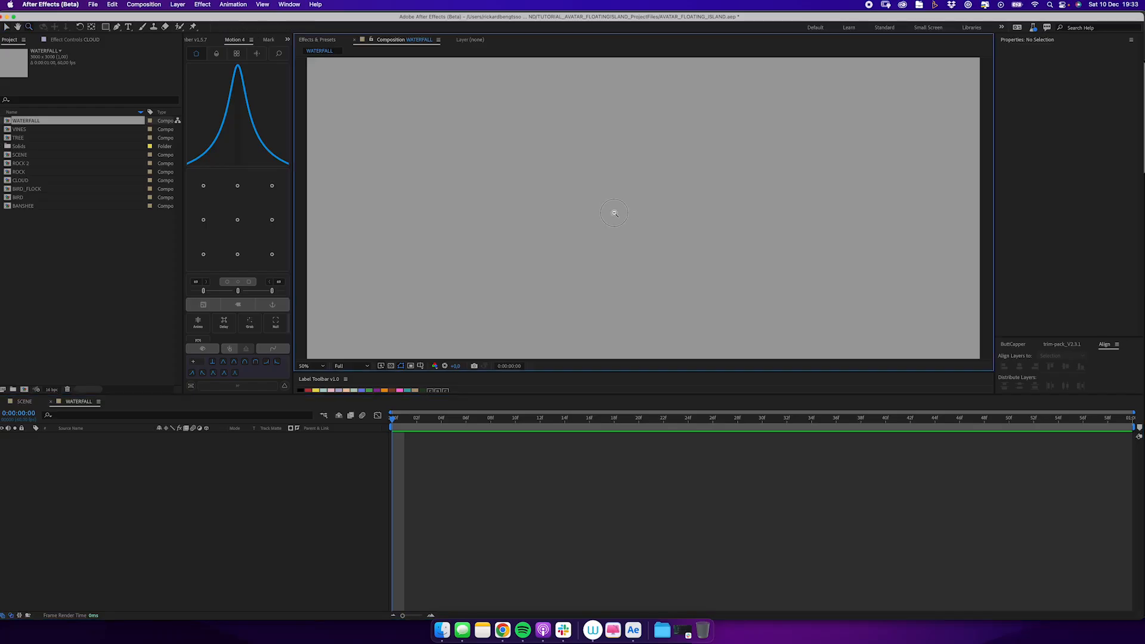
Draw a curved path falling from top to bottom in the WATERFALL composition and set its fill to none.
key("g")
left_click(610, 122)
left_click_drag(631, 155, 633, 171)
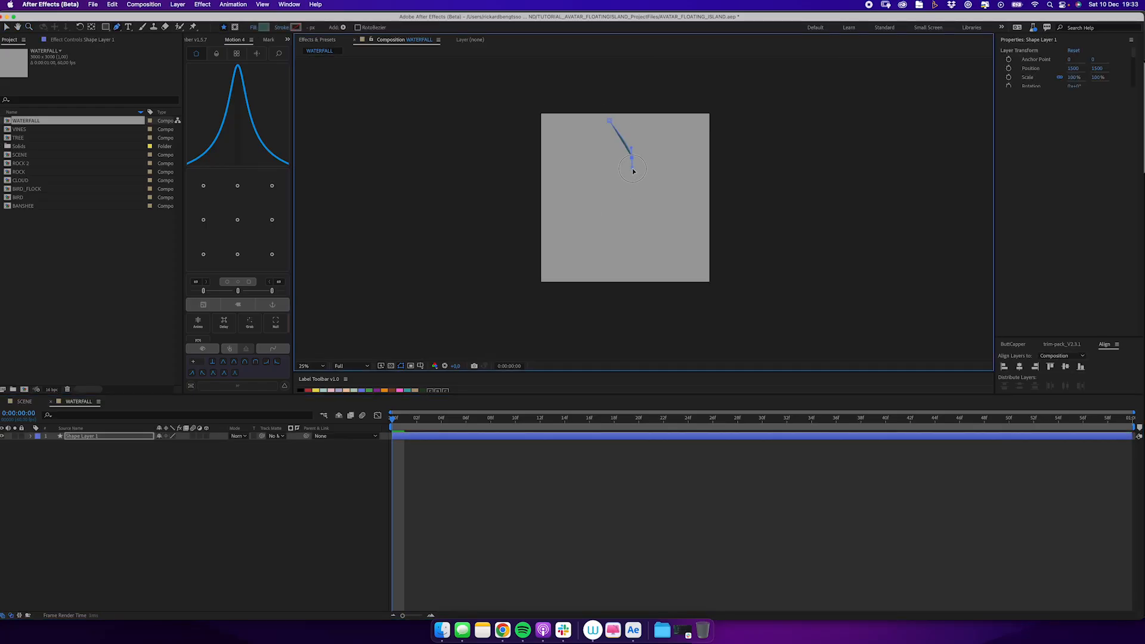
left_click(635, 277)
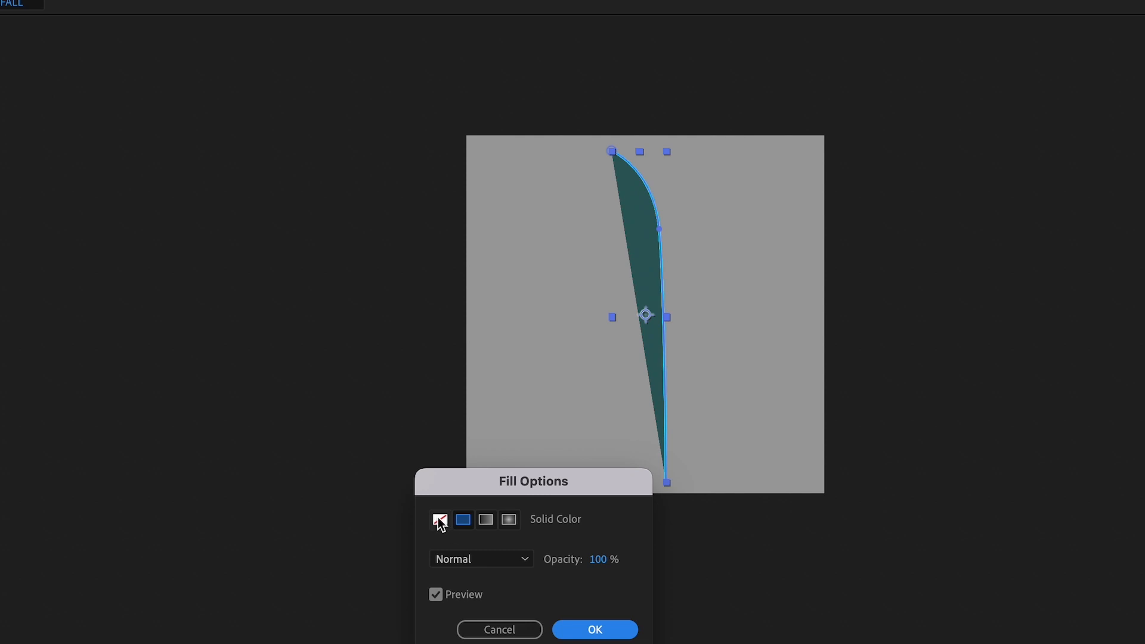
left_click(440, 521)
key("Return")
Widen the waterfall path's cyan stroke and taper its start with a 37% start length and 43% start ease.
left_click_drag(18, 0, 366, 0)
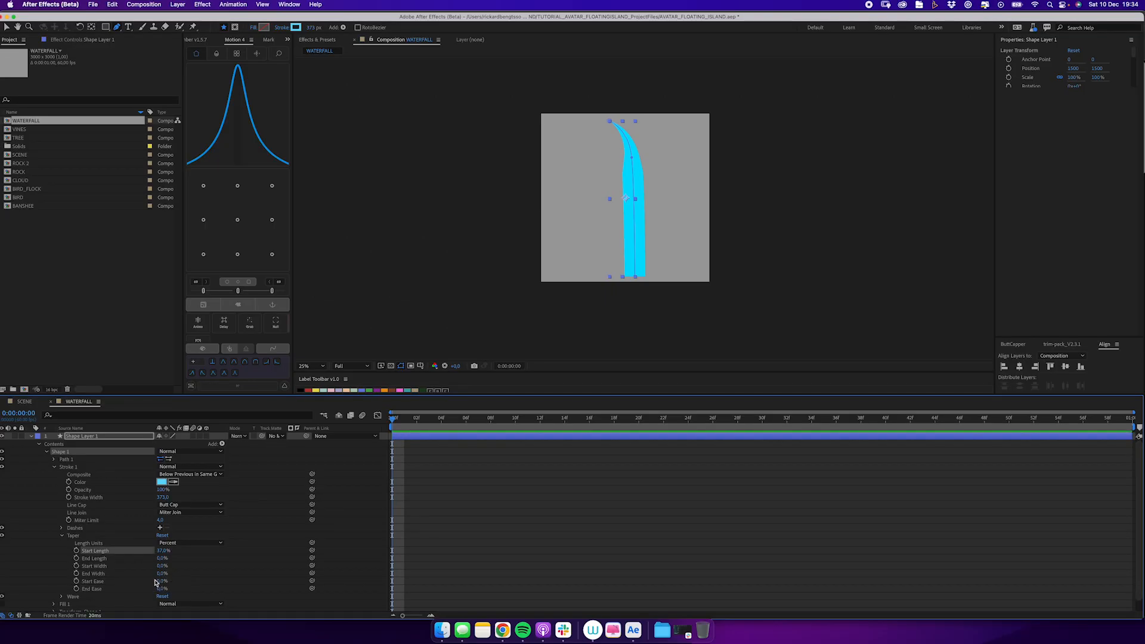
left_click_drag(156, 582, 179, 579)
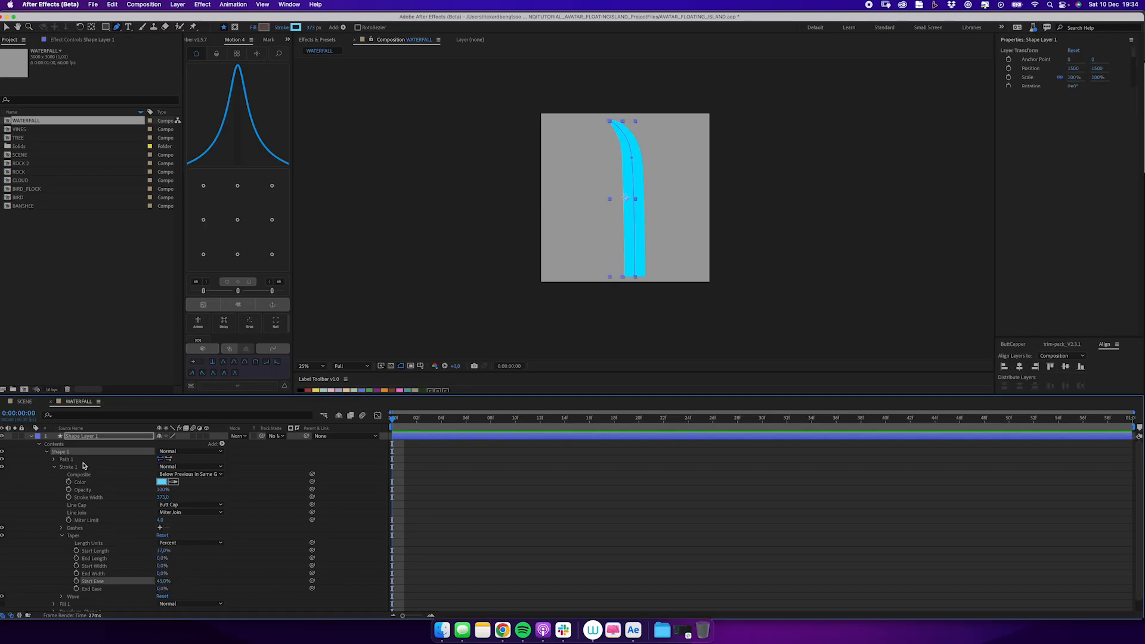
left_click(31, 436)
Rename the waterfall shape layer as WATER.
left_click(66, 519)
left_click(86, 436)
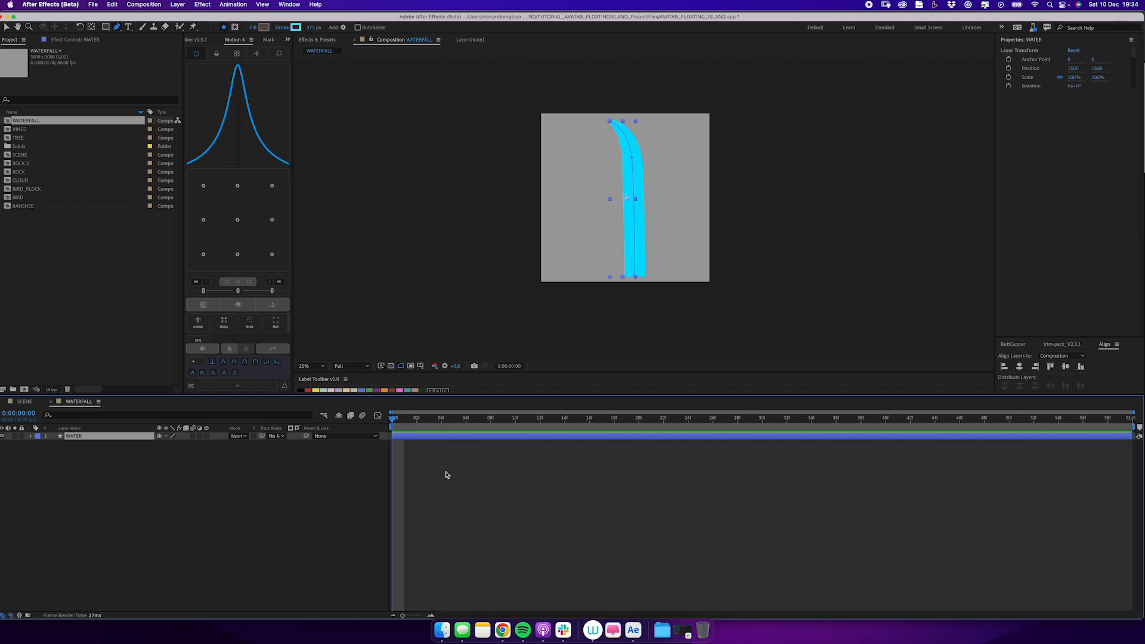
left_click(498, 538)
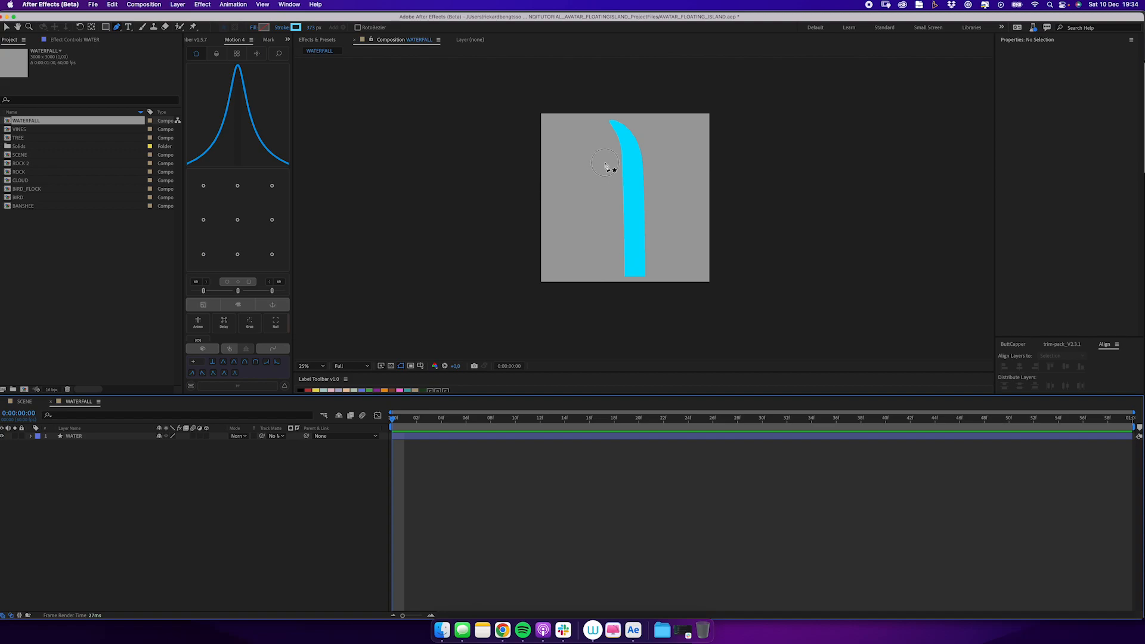
Draw a slanted four-sided highlight shape across the upper waterfall and give it a pale cyan fill.
left_click(605, 162)
left_click(664, 145)
left_click(672, 183)
left_click(296, 27)
key("Return")
left_click(264, 27)
left_click(102, 237)
key("Return")
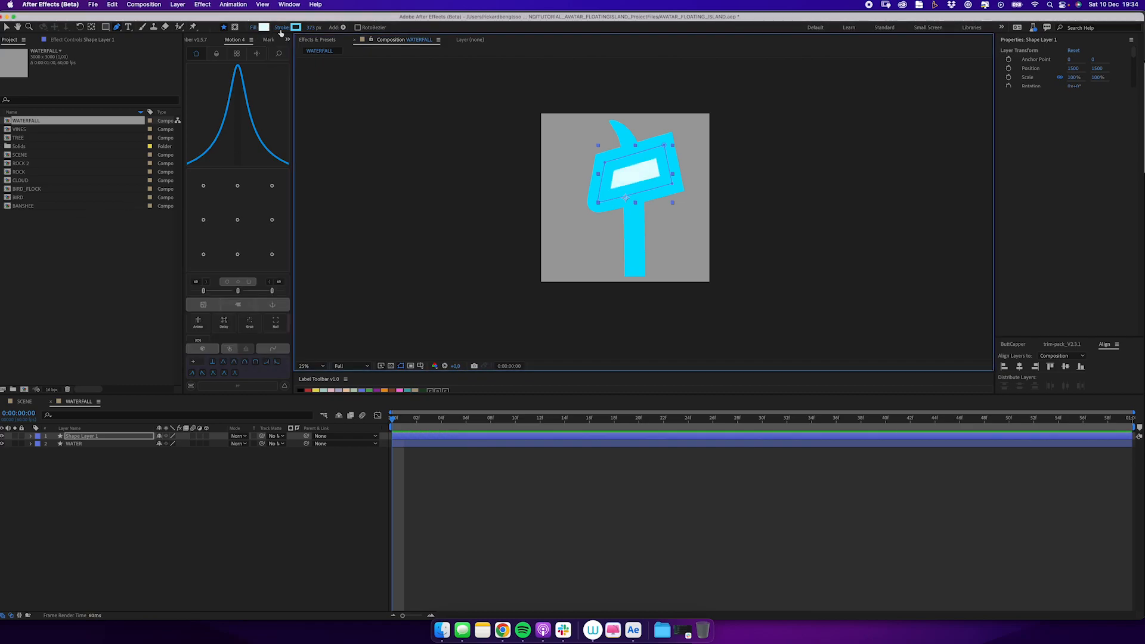
Set the highlight shape's stroke to none and rename its layer HLG.
left_click(282, 27)
left_click(528, 294)
key("Return")
left_click(137, 438)
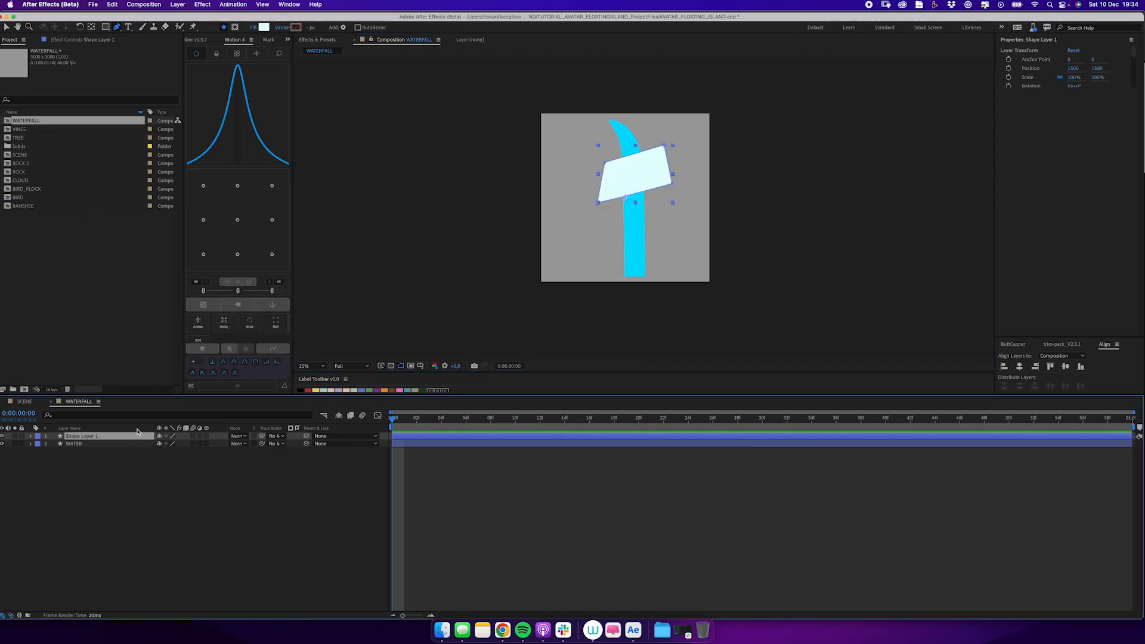
Clip the HLG highlight to the WATER layer with a track matte and lower the highlight's opacity.
left_click(253, 436)
key("t")
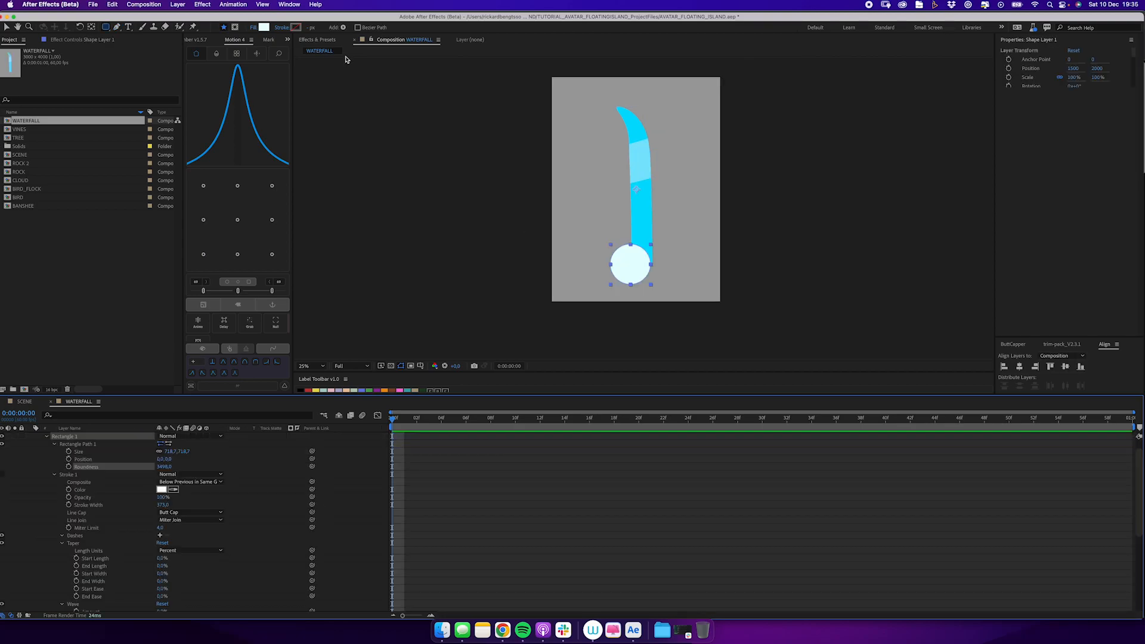
Fill the circle at the waterfall's base with the water's cyan and enlarge the circle.
left_click(263, 27)
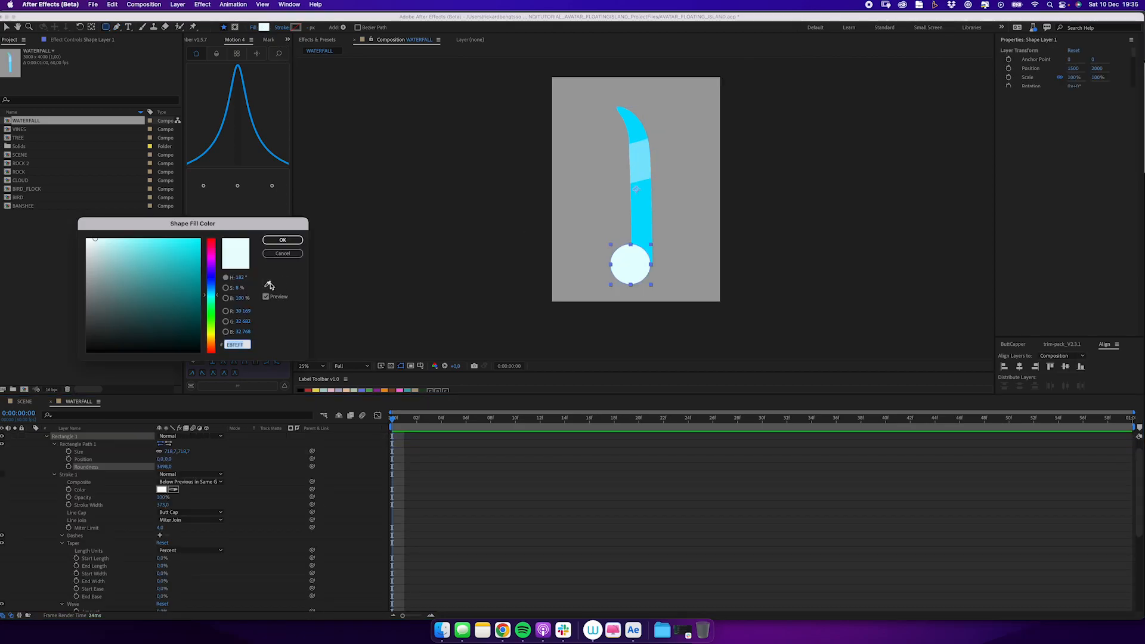
key("Return")
left_click_drag(186, 452, 197, 449)
Centre the circle's anchor point and rename its layer BLOB_1.
left_click(237, 220)
key("u")
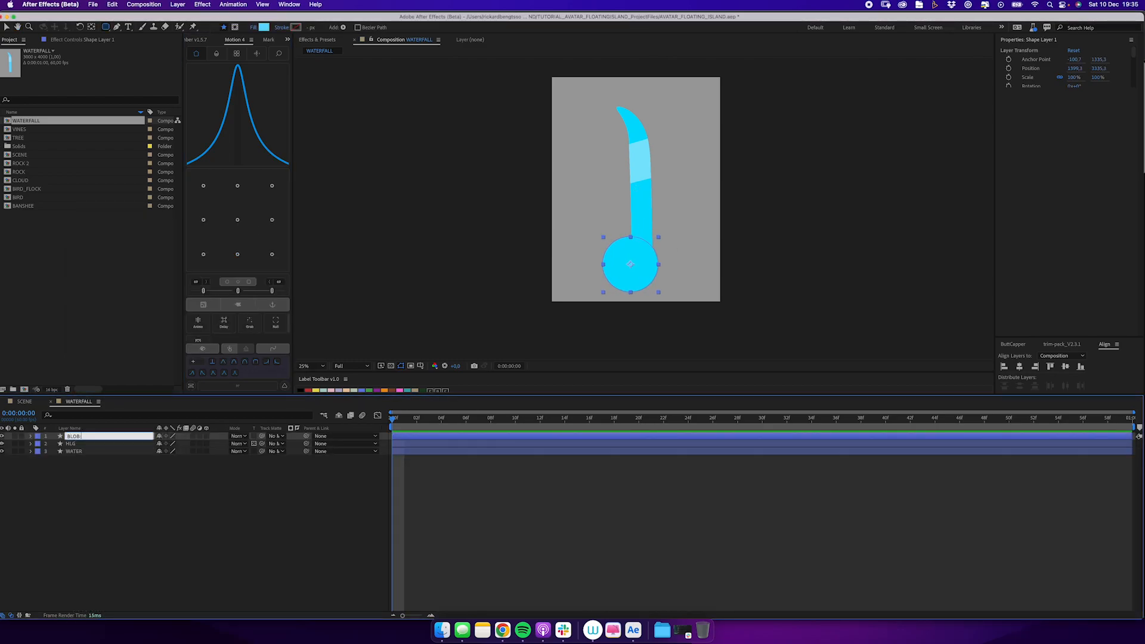
left_click(260, 521)
Create a null named WIGGLE_CTRL and add a slider control named TIME to it.
key("super+alt+shift+y")
key("Return")
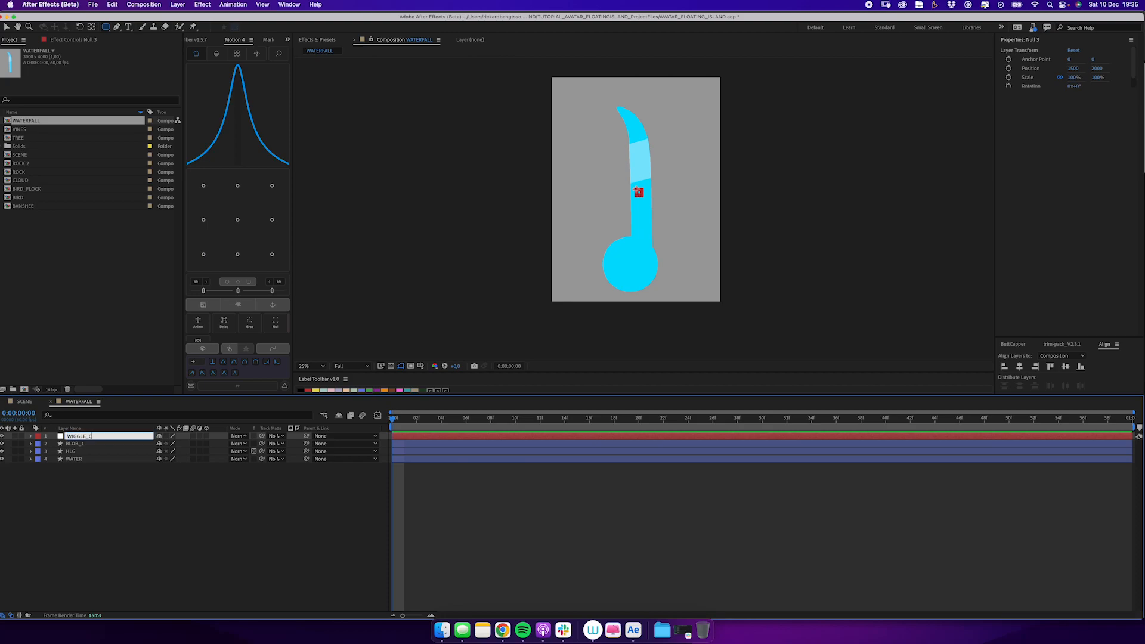
left_click(206, 3)
mouse_move(226, 142)
left_click(302, 211)
key("Return")
type("TIME")
key("Return")
Duplicate the TIME slider as AMP, keyframe both sliders at the start and reveal them in the timeline.
key("super+d")
key("Return")
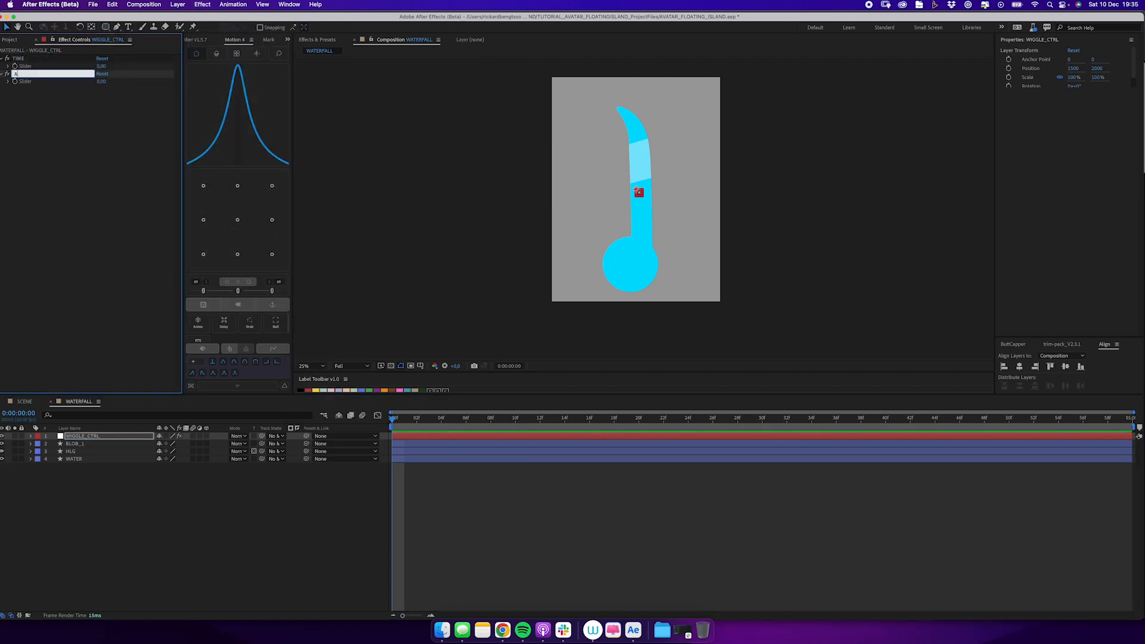
left_click(14, 66)
left_click(15, 82)
key("u")
Add a wiggle expression to BLOB_1's position that takes its values from the TIME and AMP sliders of WIGGLE_CTRL.
left_click(75, 474)
key("p")
left_click(53, 482, "alt")
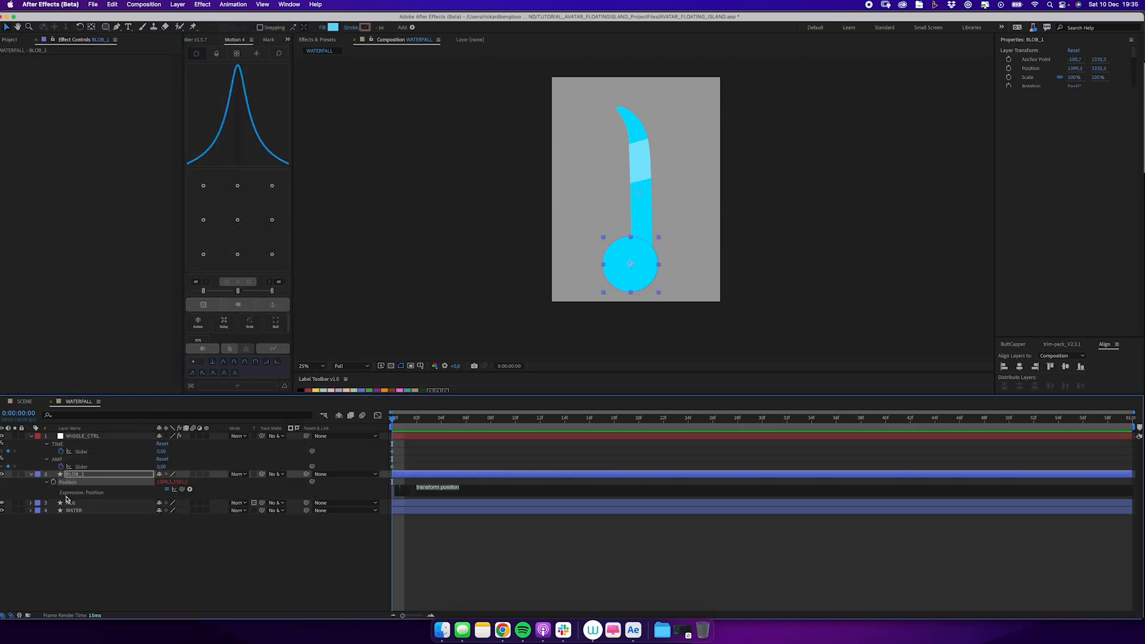
left_click_drag(152, 454, 154, 453)
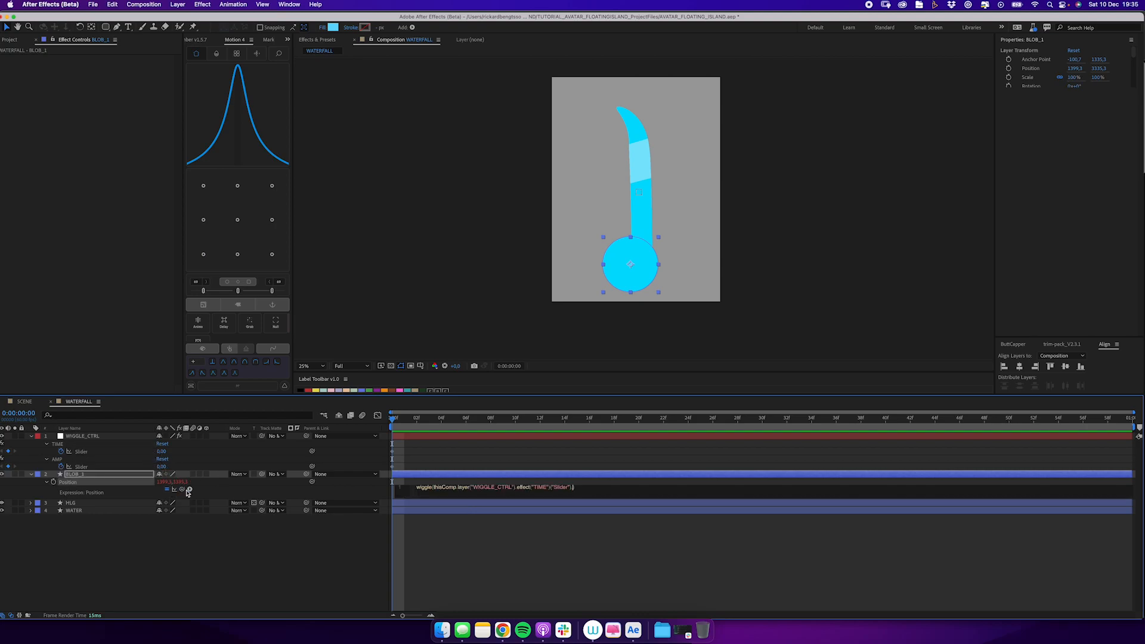
left_click(171, 564)
Set the TIME slider to 1 and the AMP slider to 100, and scrub through the blob's wiggle.
left_click(162, 452)
type("1")
key("Tab")
type("100")
key("Return")
left_click_drag(394, 419, 340, 449)
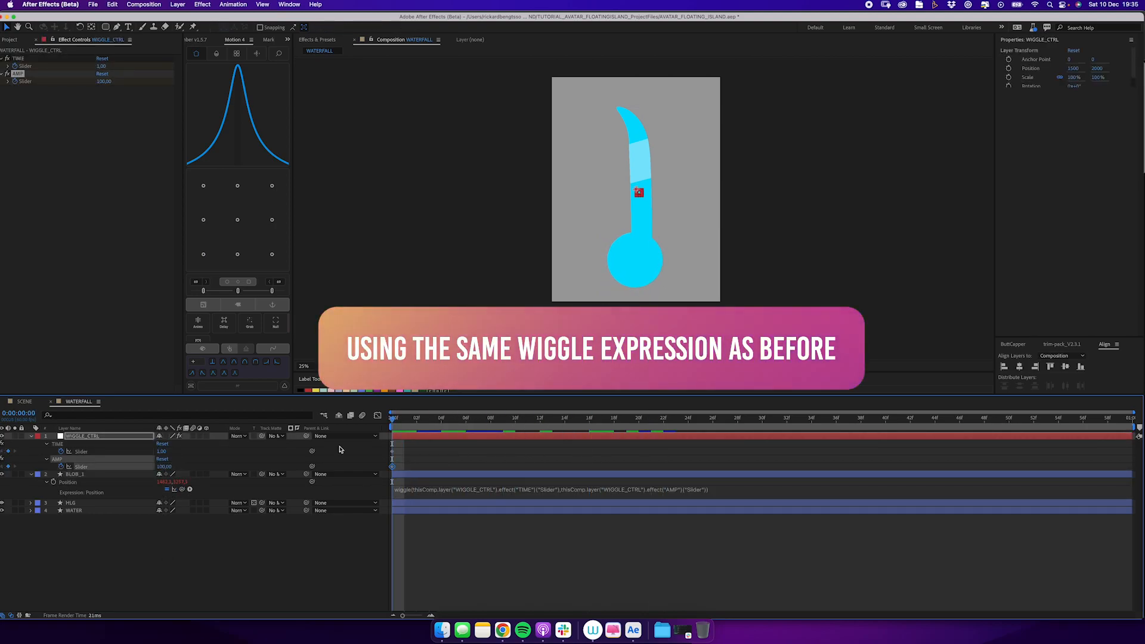
Lengthen the WATERFALL composition and its layers to 30 seconds and turn off keyframing on the WIGGLE_CTRL sliders.
key("super+k")
key("Return")
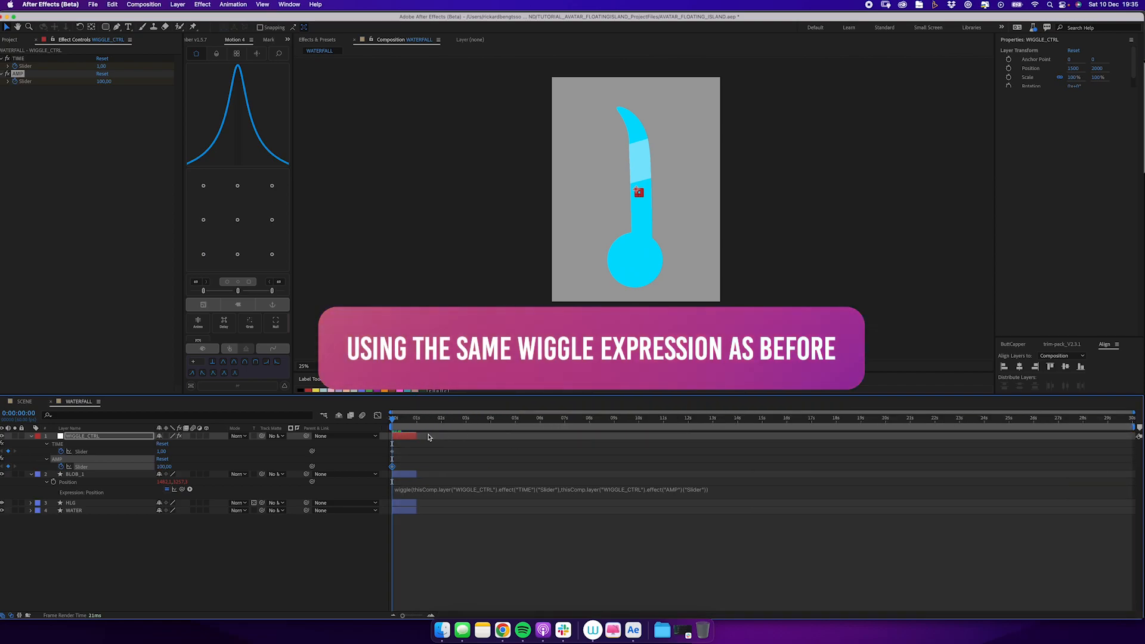
left_click(62, 462)
left_click_drag(1130, 417, 401, 424)
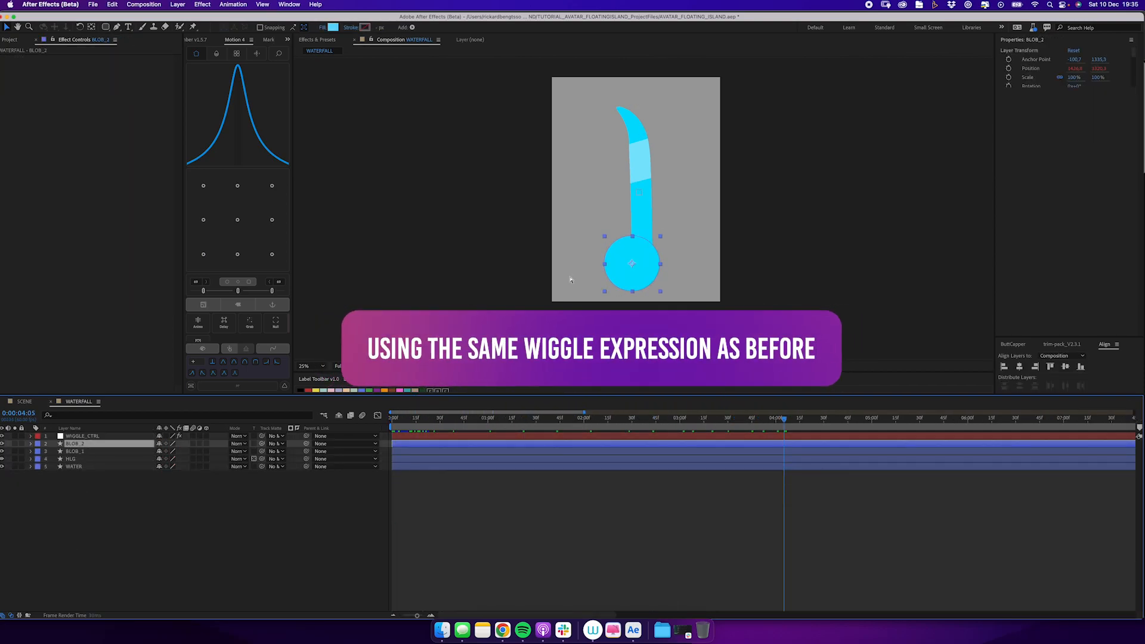
Duplicate the blob up to BLOB_4, spread the copies along the waterfall's base and scrub through the motion.
left_click_drag(629, 262, 605, 266)
key("super+d")
left_click_drag(410, 424, 644, 417)
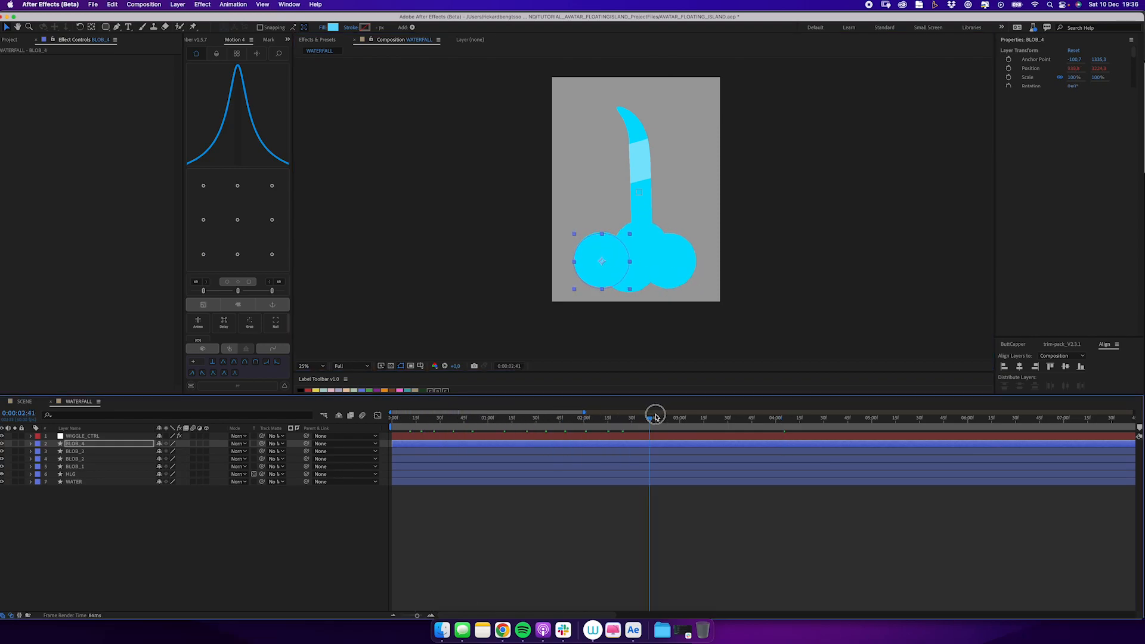
left_click(152, 537)
Add an adjustment layer with Wave Warp at a wave width of 300 and scrub through the rippling water.
left_click(177, 5)
mouse_move(182, 16)
left_click(304, 58)
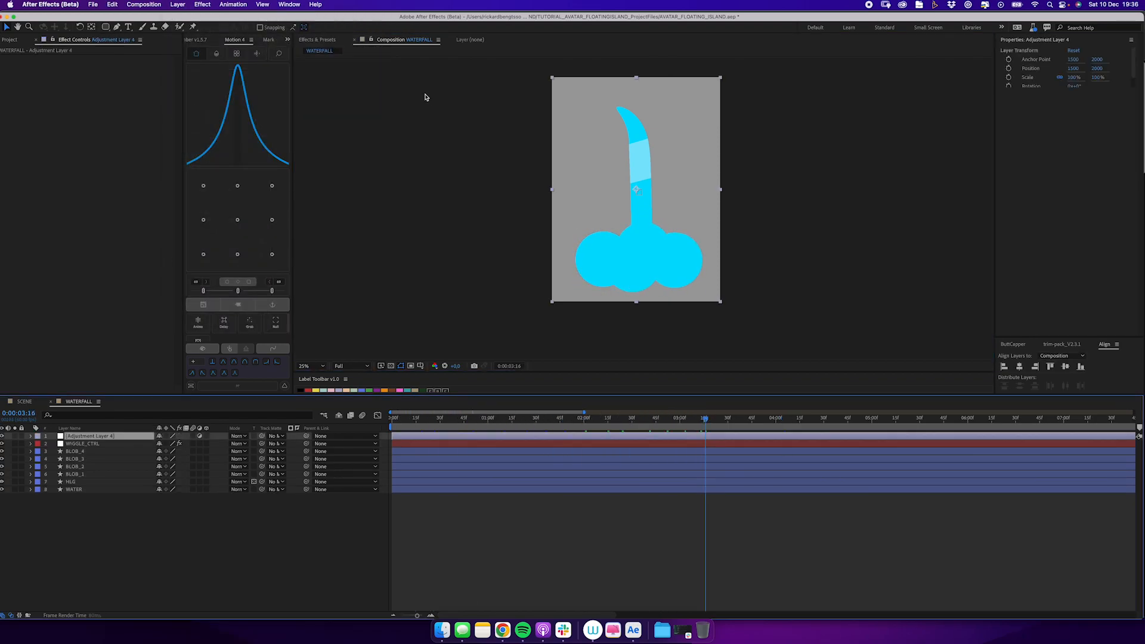
left_click(317, 40)
left_click(327, 52)
type("wave")
double_click(333, 69)
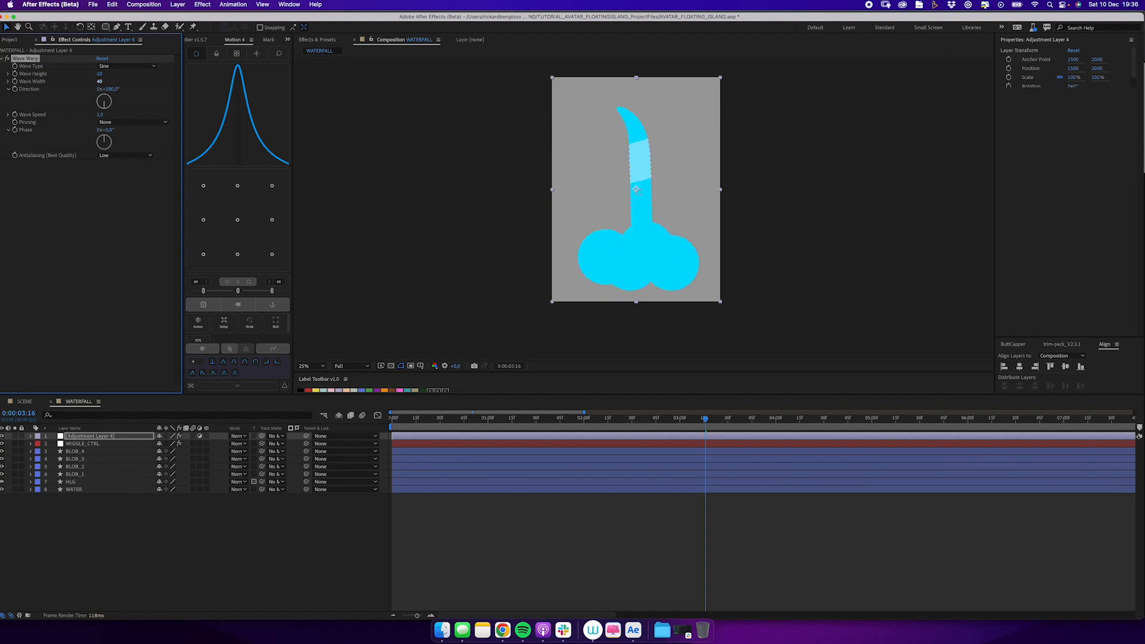
left_click_drag(408, 424, 541, 420)
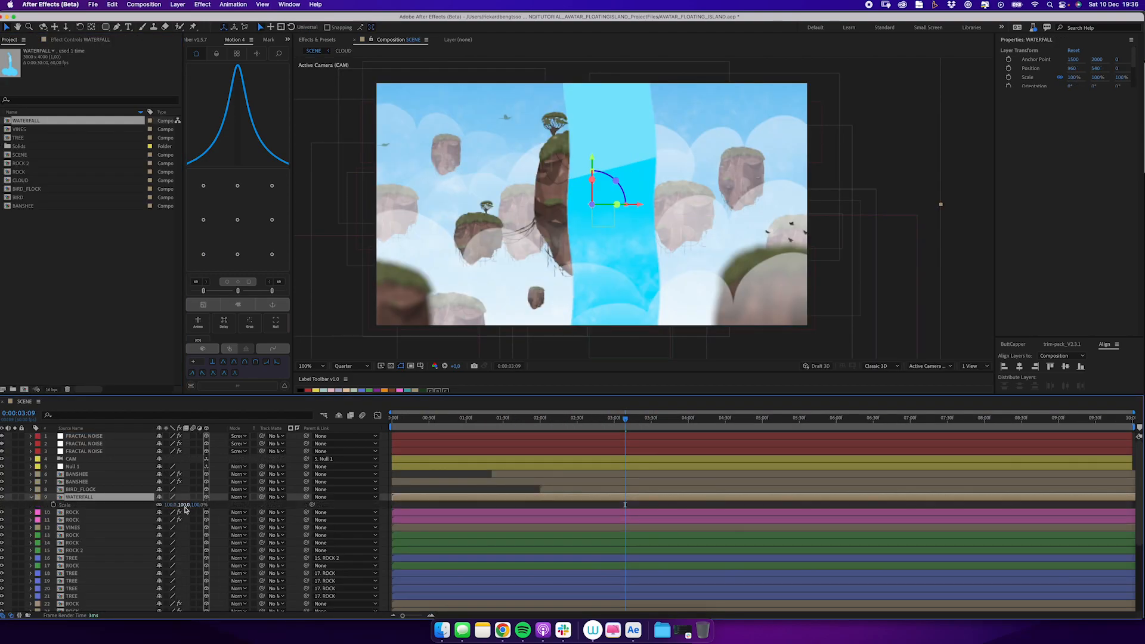
Scale the WATERFALL layer to 10% in SCENE and place it at the right side of the main island.
type("10")
key("Return")
left_click_drag(614, 239, 652, 268)
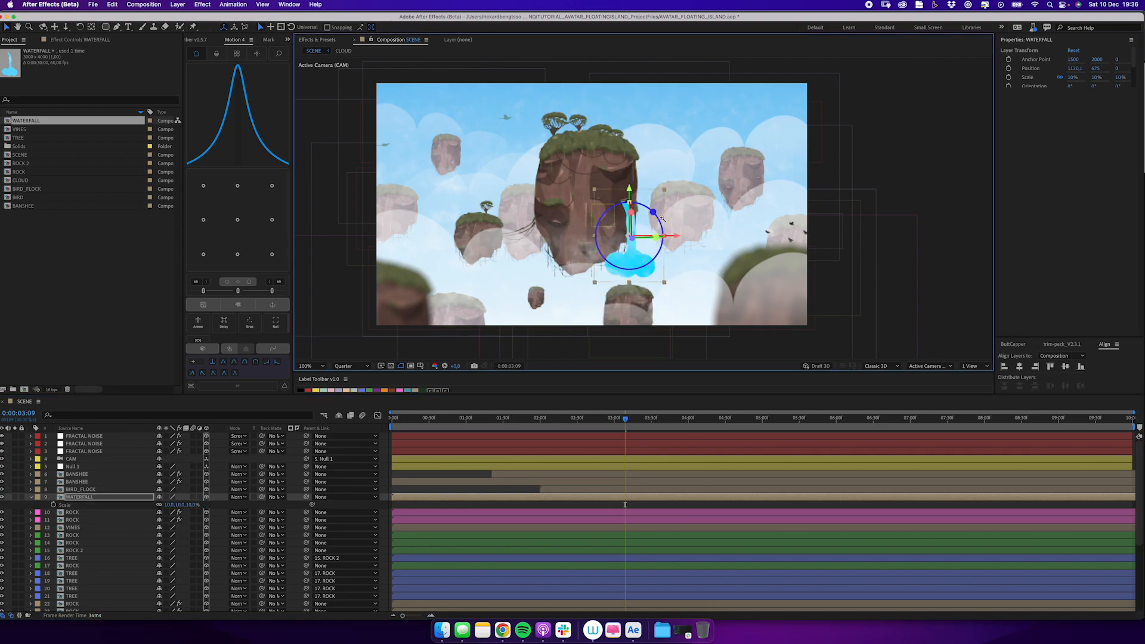
Move the WATERFALL layer's anchor point to the top of the stream and shift the waterfall against the island's rock face.
left_click(662, 218)
left_click(92, 26)
left_click_drag(562, 268, 562, 161)
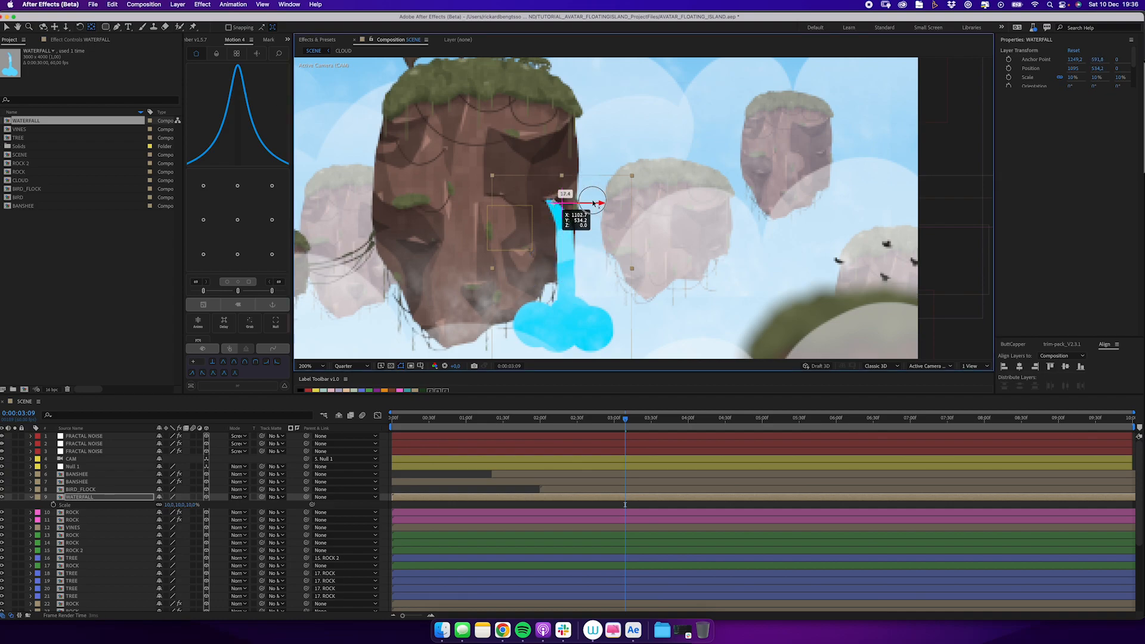
Scale the WATERFALL layer to 7% and try the Overlay blending mode on it.
left_click(169, 505)
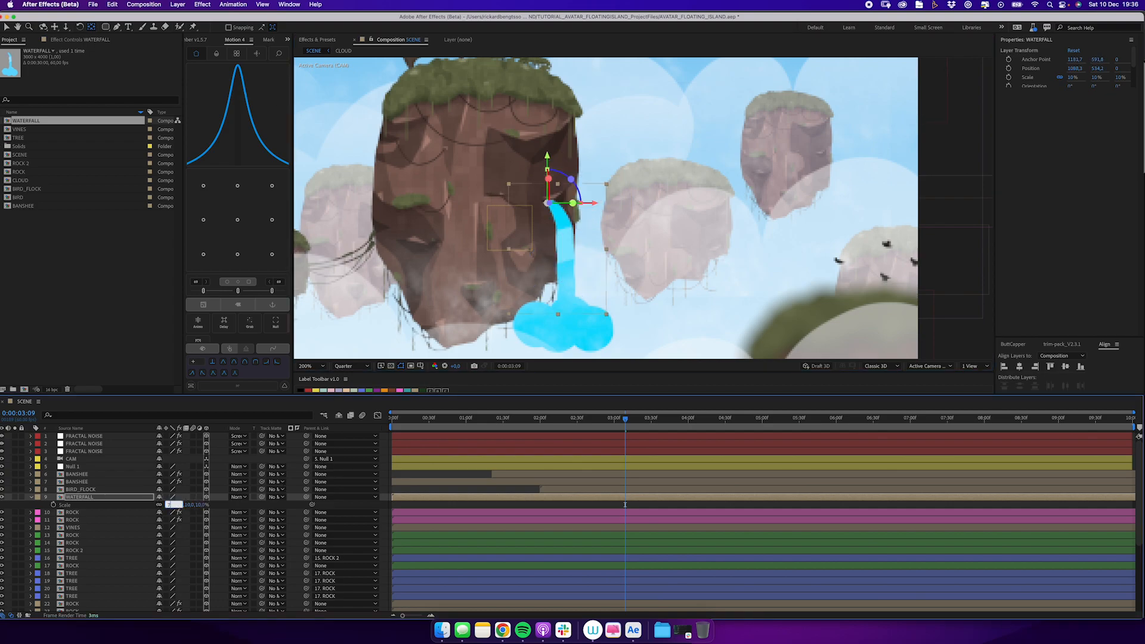
key("Return")
left_click(242, 497)
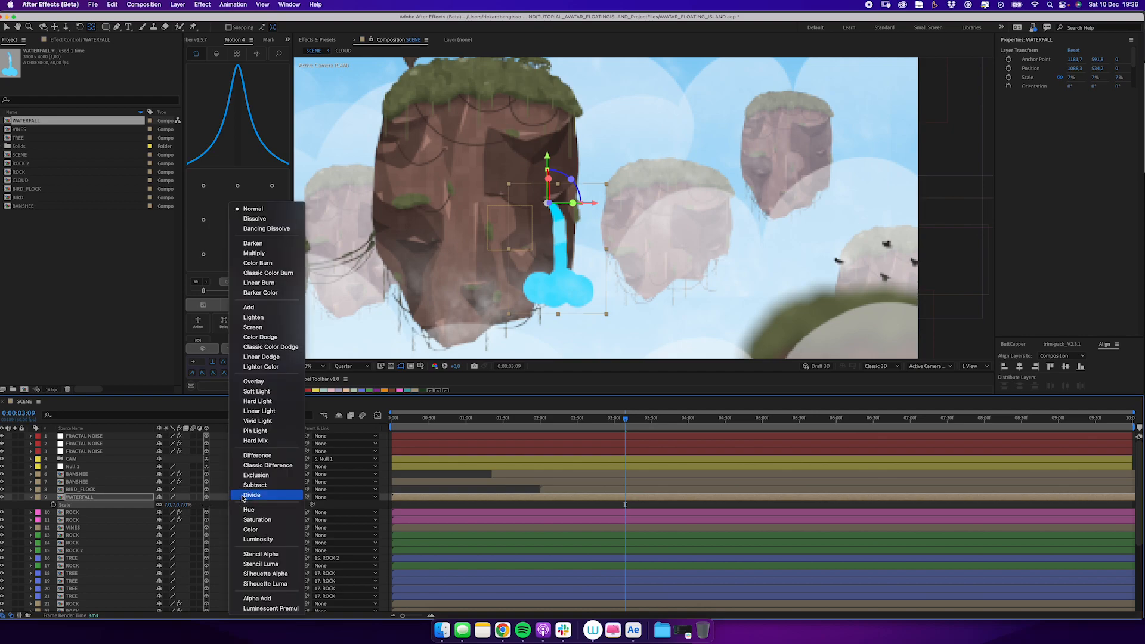
left_click(269, 381)
Mask the WATERFALL layer with a rectangle around the stream and feather the mask vertically by about 2290 pixels.
left_click_drag(104, 27, 136, 27)
left_click_drag(500, 181, 593, 276)
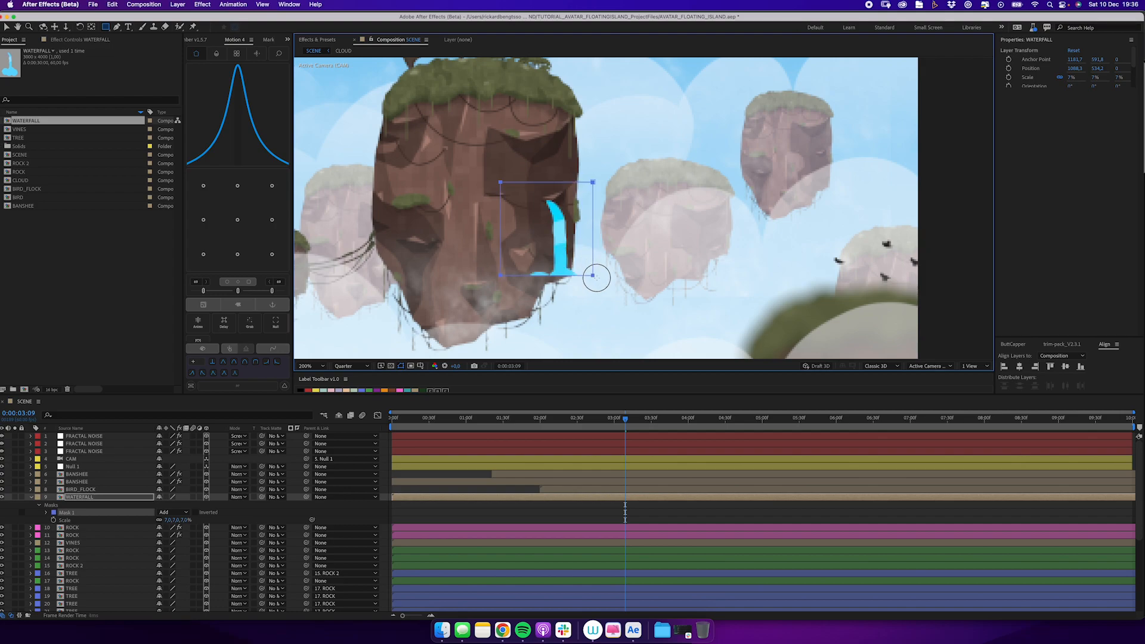
key("f")
left_click(158, 514)
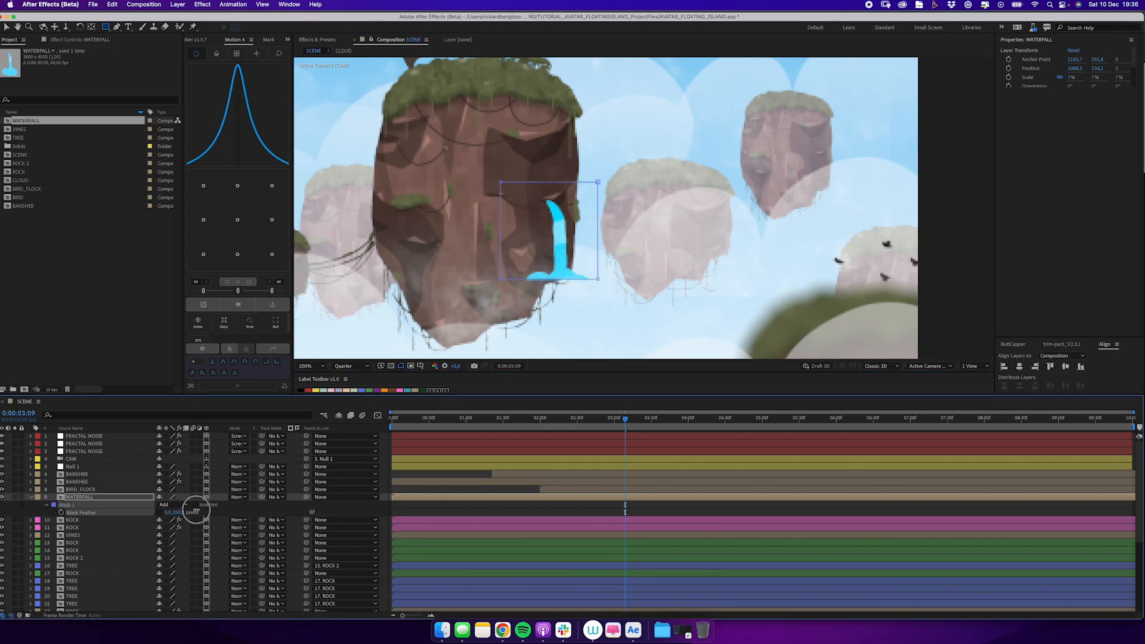
Move the mask upward so the waterfall's base fades out, and scrub through the scene.
double_click(594, 182)
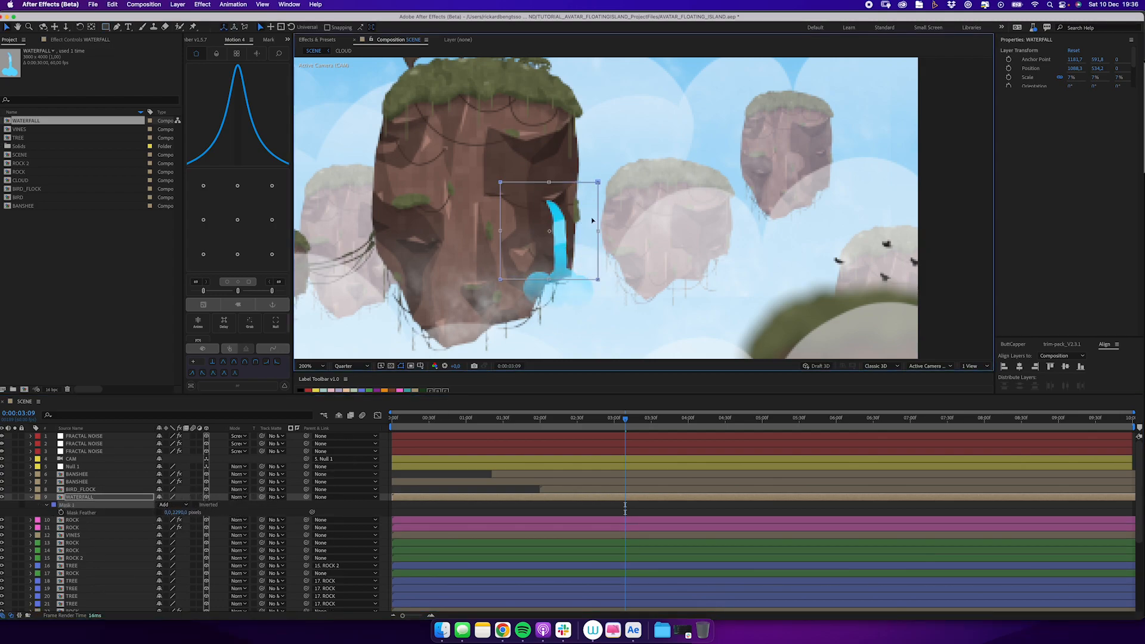
left_click_drag(590, 220, 590, 202)
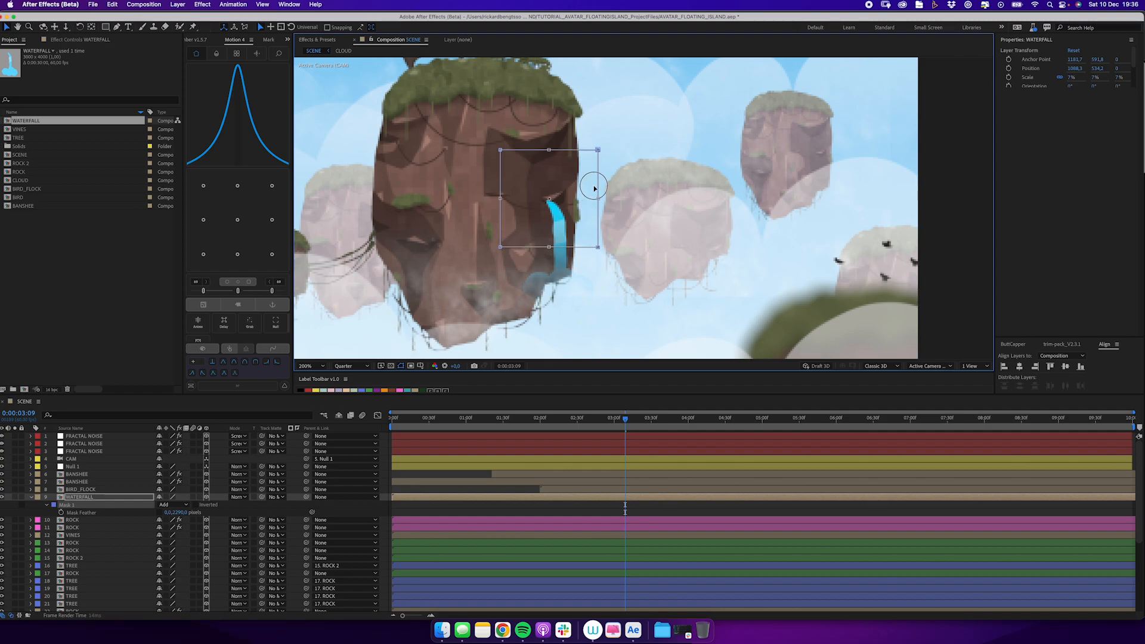
left_click(374, 513)
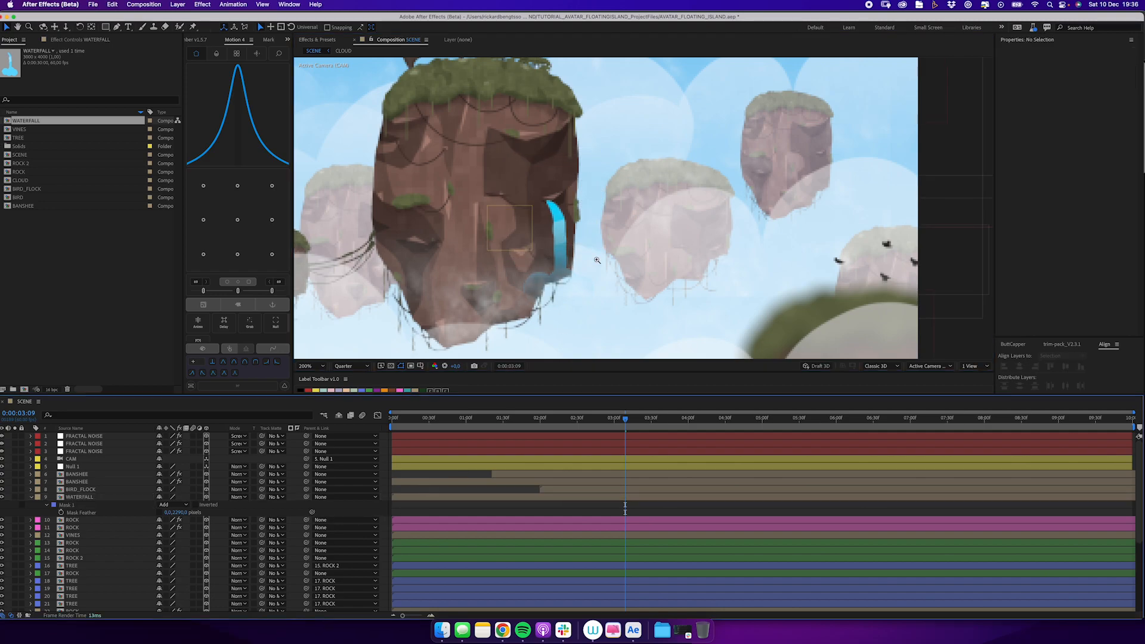
key("comma")
left_click(638, 420)
left_click_drag(640, 422, 685, 419)
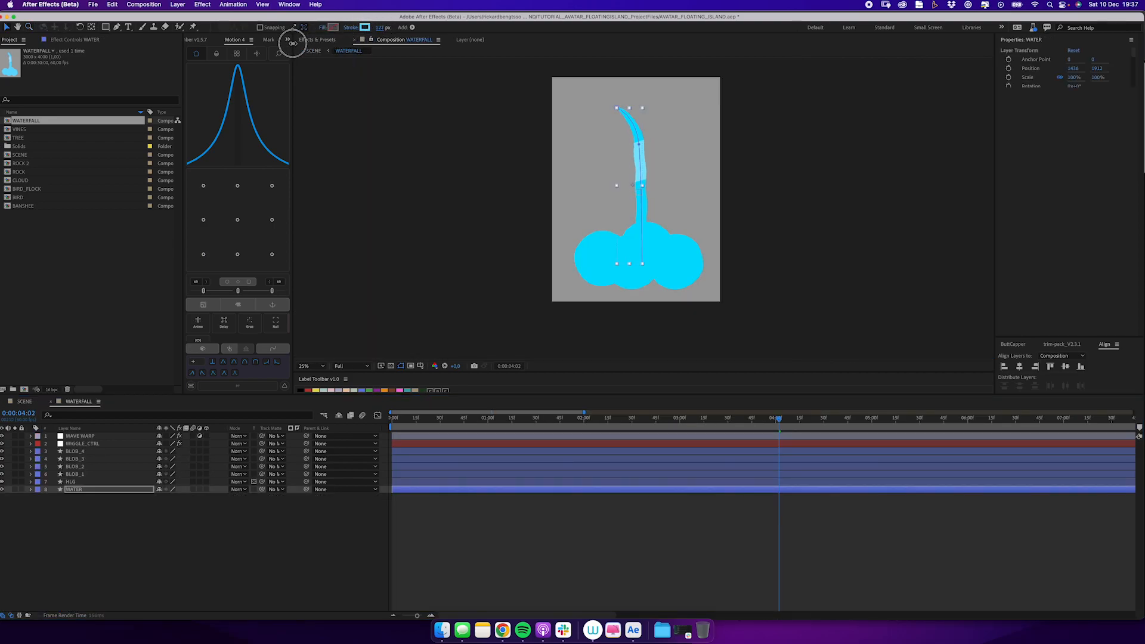
Thicken the WATER layer's stroke to 202 px in the WATERFALL composition and check the stream in SCENE.
left_click(25, 402)
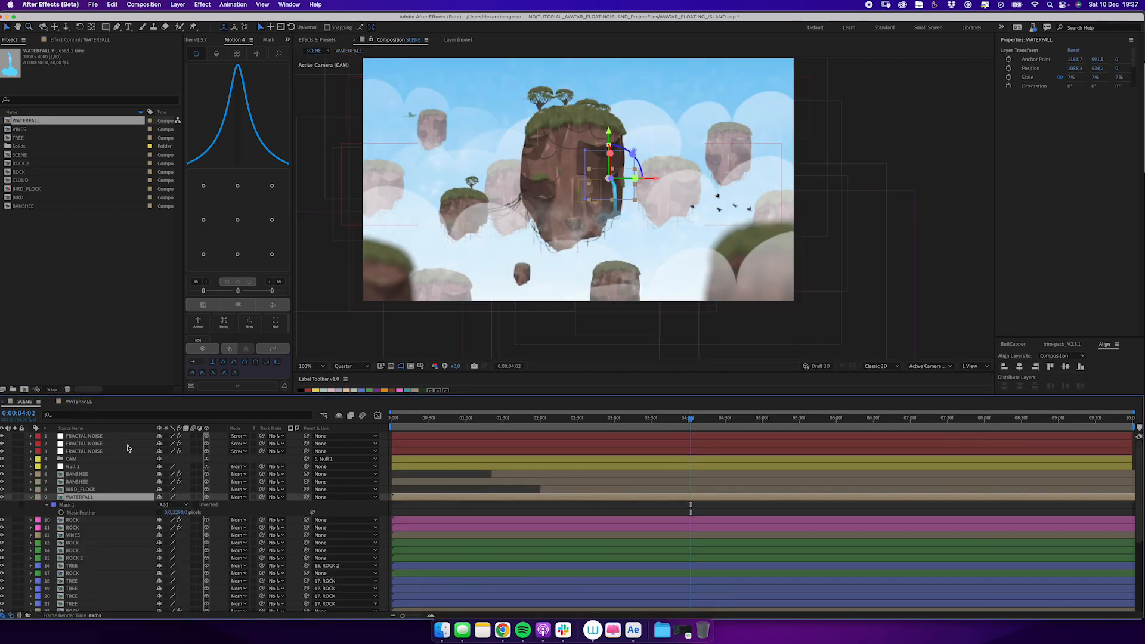
left_click(80, 402)
left_click(625, 109)
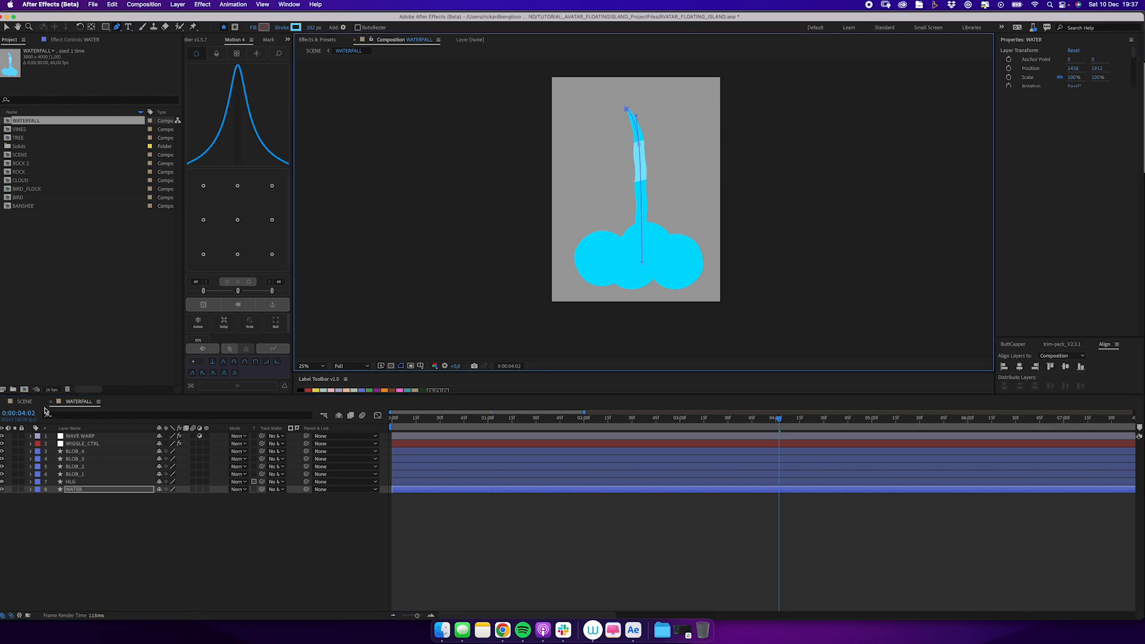
left_click(26, 402)
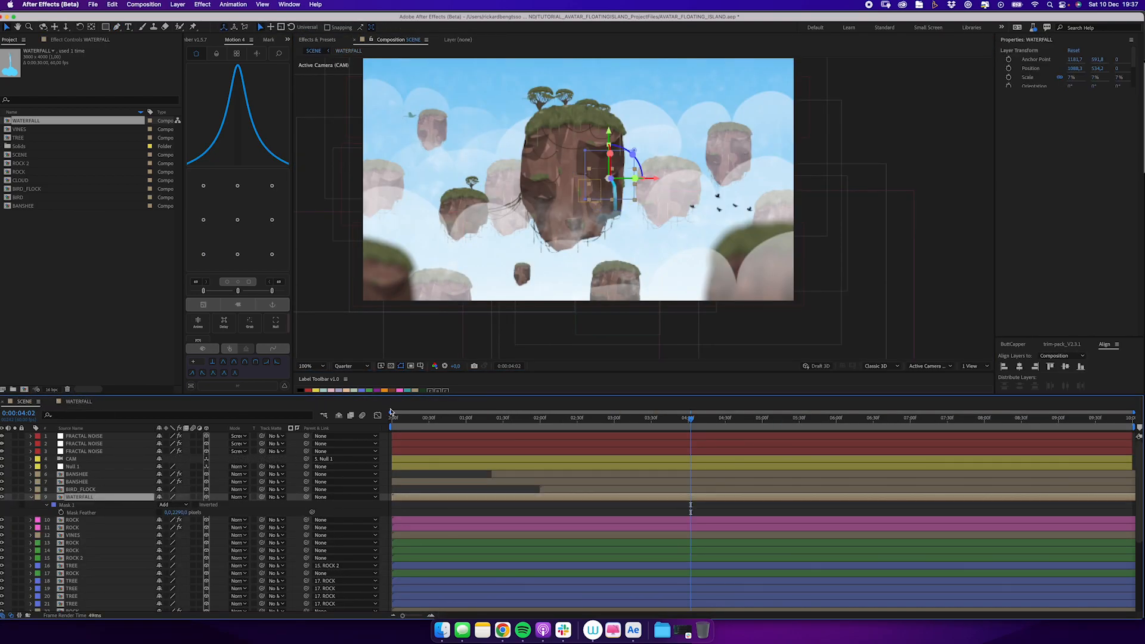
Label the WATERFALL layer teal, duplicate it and mirror the copy with a horizontal scale of -7% onto the main island's left side.
left_click(403, 391)
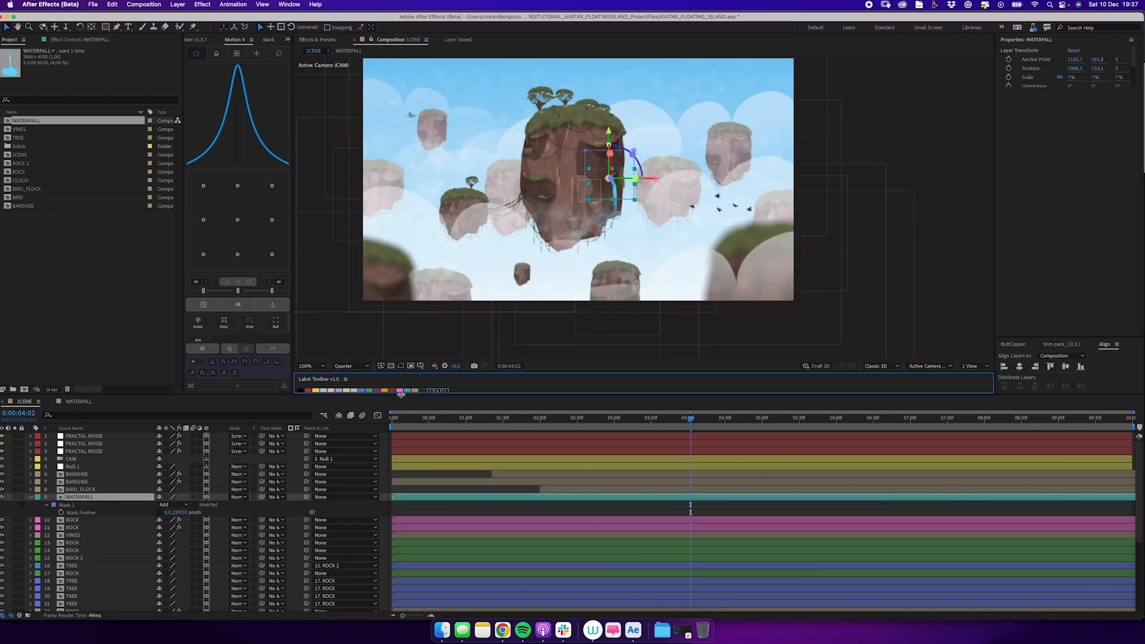
key("ctrl+d")
key("s")
left_click_drag(623, 222, 554, 227)
key("super+z")
left_click(170, 506)
type("-7")
key("Return")
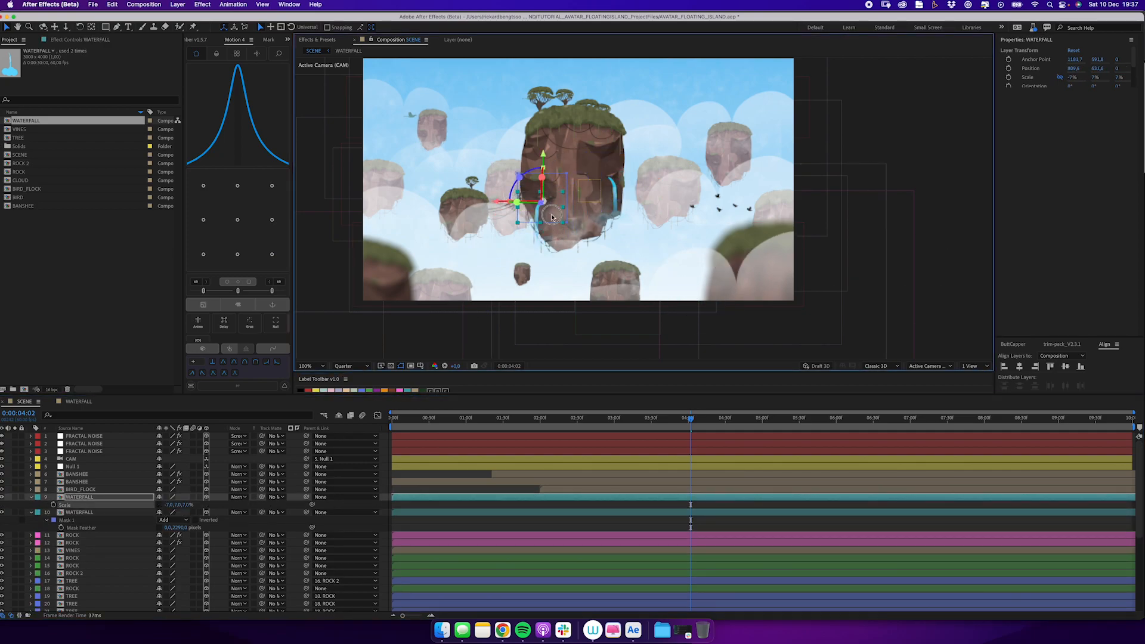
Slide the mirrored WATERFALL copy earlier in time to offset its motion from the original.
left_click(480, 505)
left_click_drag(473, 498, 383, 498)
left_click(441, 521)
Pull the top of the WATER path inward in the WATERFALL composition and move the HLG layer above BLOB_4.
left_click(93, 403)
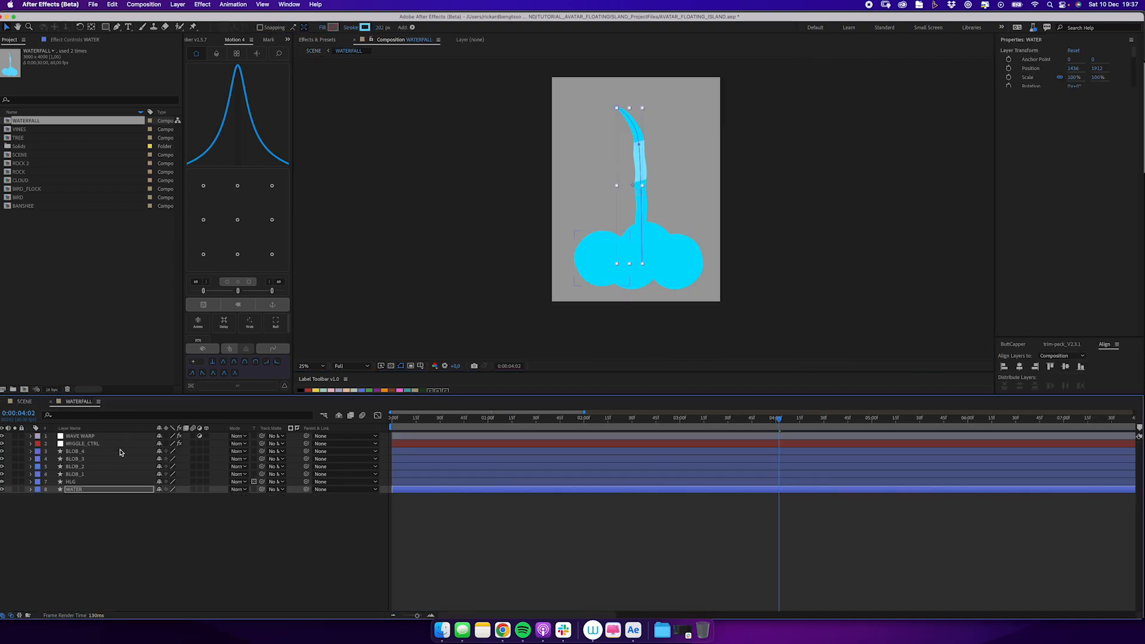
key("g")
left_click_drag(82, 482, 82, 448)
Try a lighter blue fill, 81E1FF, on the WATER layer and the four BLOB layers.
left_click_drag(102, 504, 83, 459)
key("v")
left_click(333, 28)
left_click(143, 237)
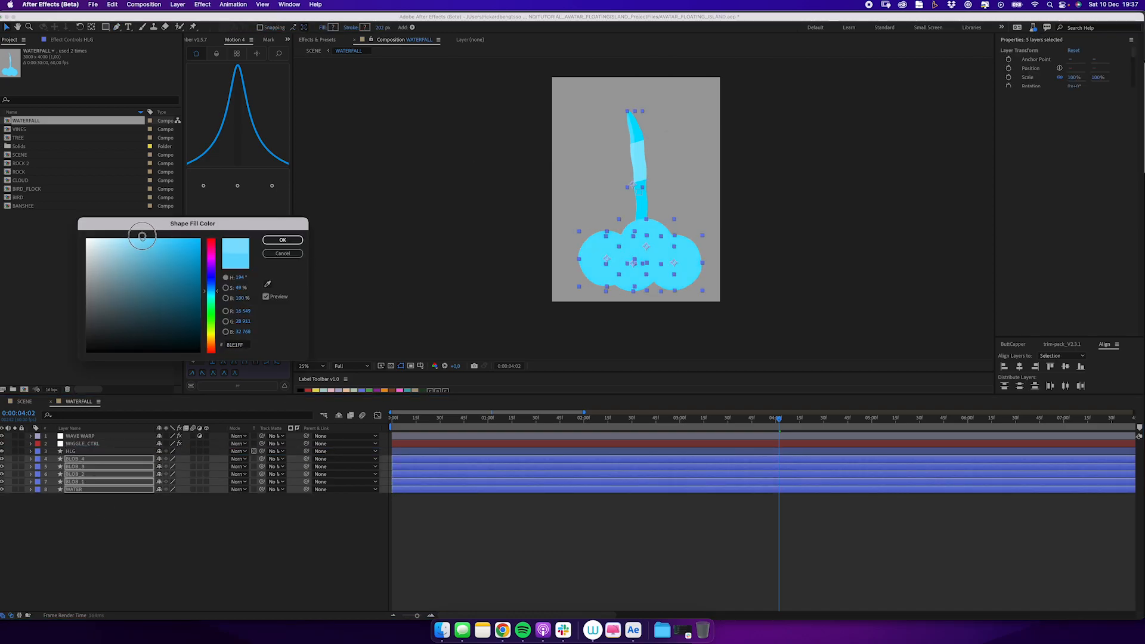
left_click(278, 254)
Set the opacity of both WATERFALL layers to 80% in SCENE and preview the animation.
left_click(105, 524)
left_click(25, 401)
left_click_drag(455, 425, 531, 425)
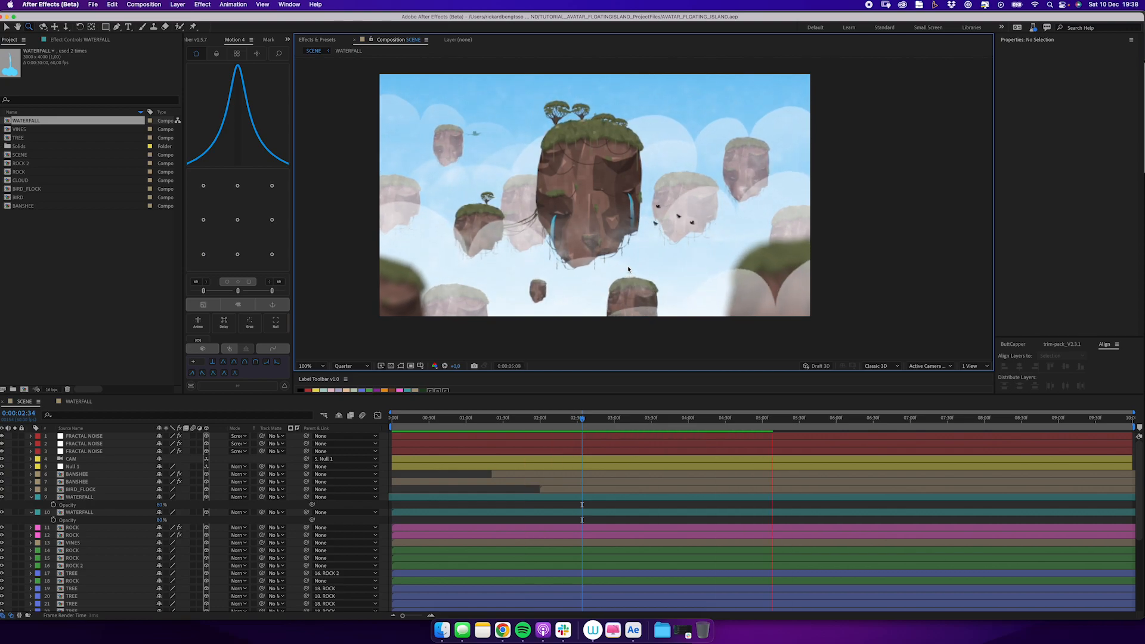